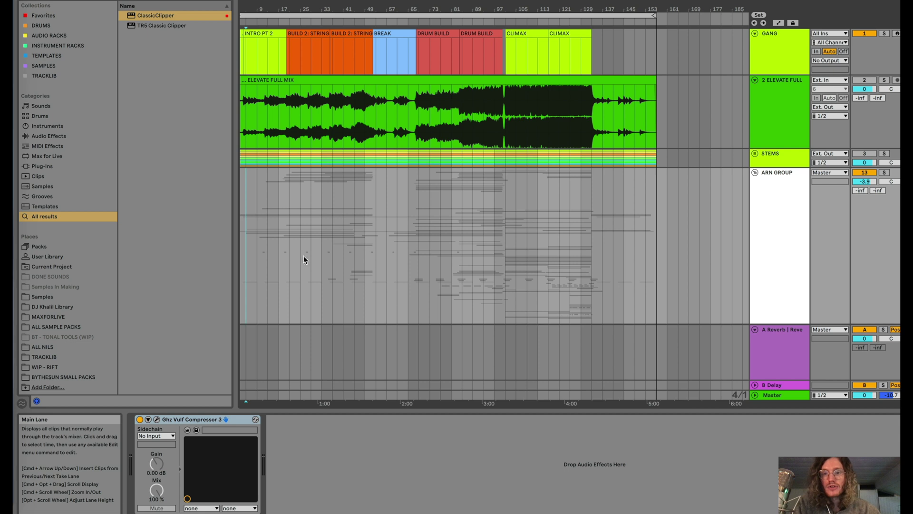
Examine the ARN GROUP tracks in order, from strings, brass and synth keys through textures, guitars and FX to the drums.
{"action": "left_click", "coordinate": [258, 248]}
{"action": "scroll", "coordinate": [256, 248], "scroll_direction": "up", "scroll_amount": 5}
{"action": "scroll", "coordinate": [256, 248], "scroll_direction": "down", "scroll_amount": 1}
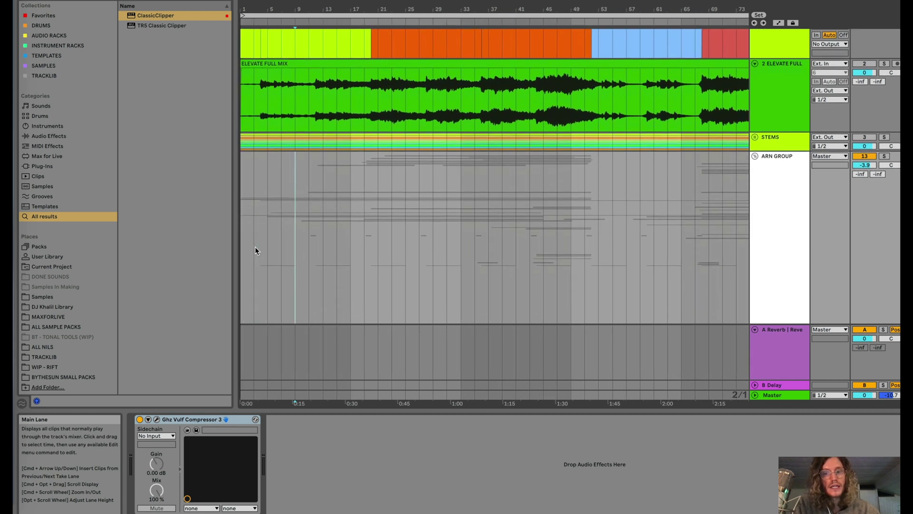
{"action": "scroll", "coordinate": [255, 247], "scroll_direction": "up", "scroll_amount": 1}
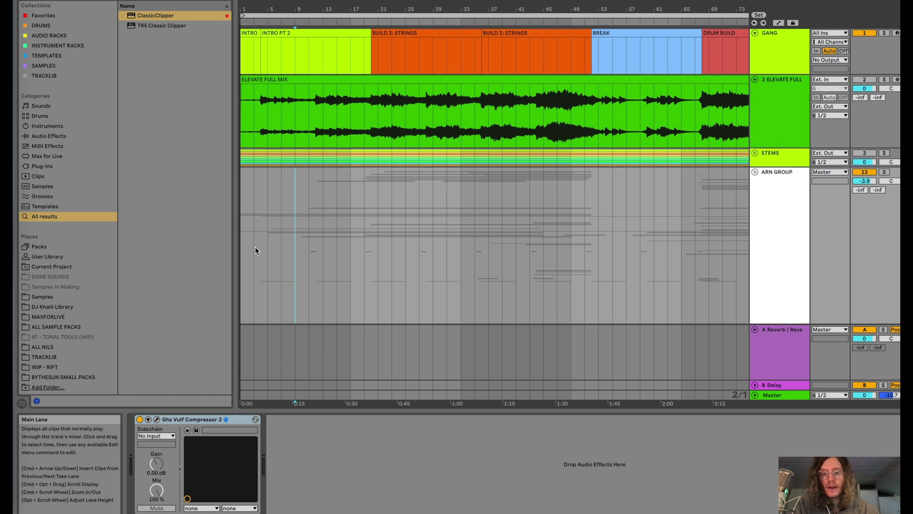
{"action": "scroll", "coordinate": [255, 250], "scroll_direction": "down", "scroll_amount": 1}
{"action": "scroll", "coordinate": [255, 248], "scroll_direction": "down", "scroll_amount": 2}
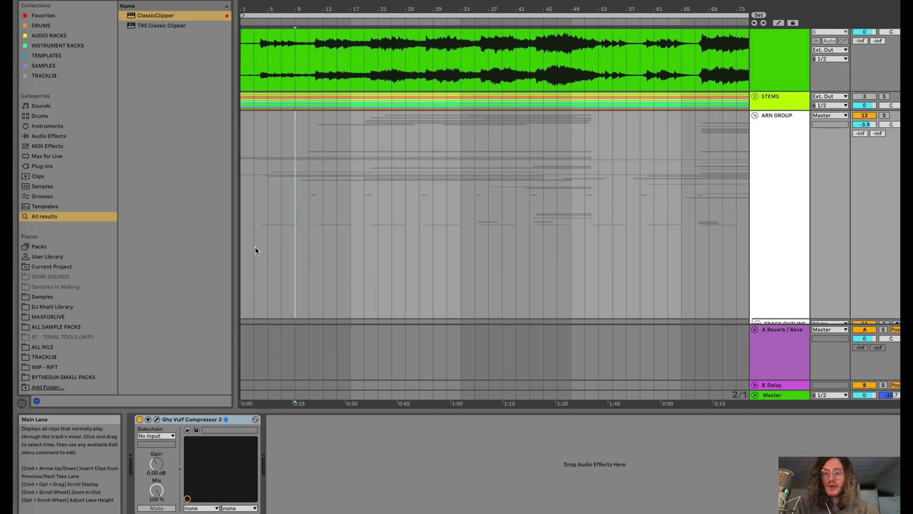
{"action": "scroll", "coordinate": [255, 249], "scroll_direction": "down", "scroll_amount": 6}
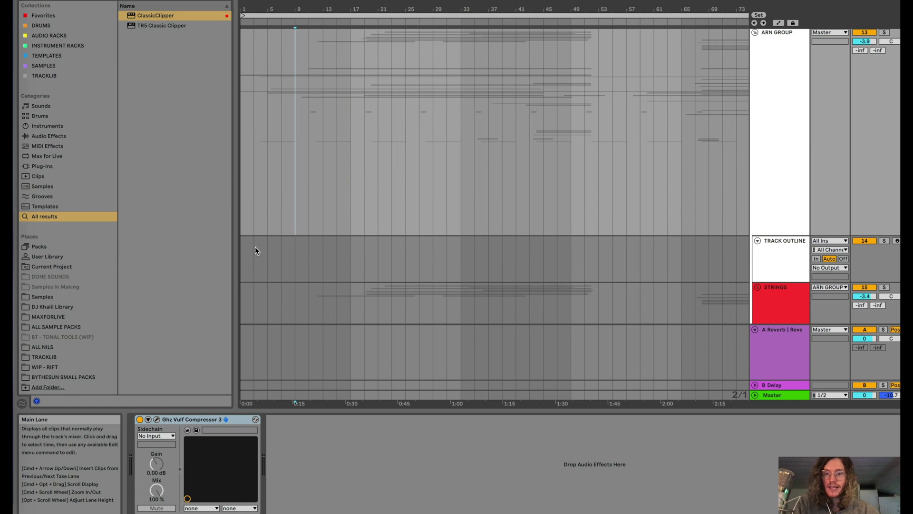
{"action": "scroll", "coordinate": [255, 251], "scroll_direction": "down", "scroll_amount": 10}
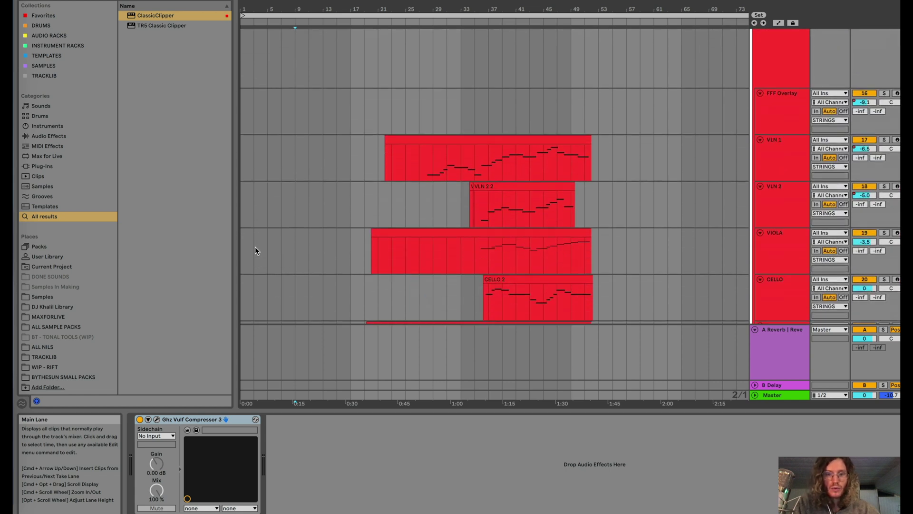
{"action": "scroll", "coordinate": [255, 251], "scroll_direction": "down", "scroll_amount": 10}
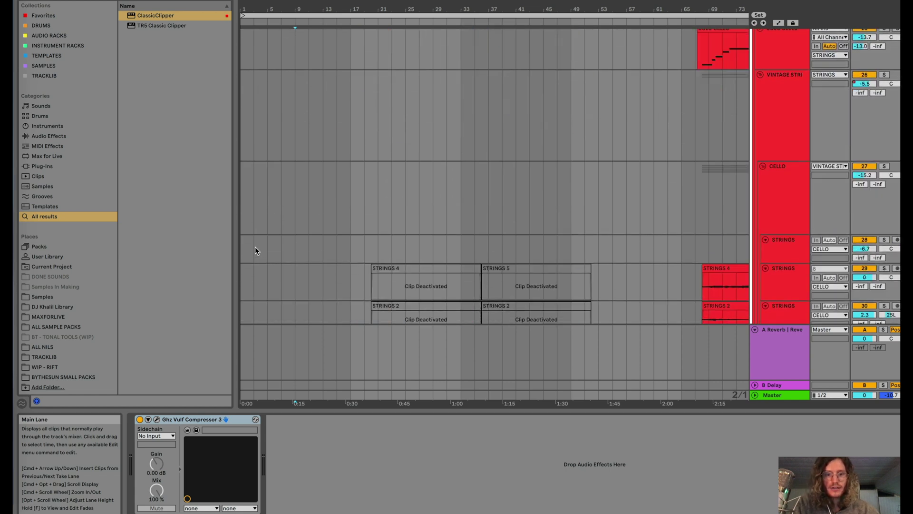
{"action": "scroll", "coordinate": [255, 246], "scroll_direction": "down", "scroll_amount": 10}
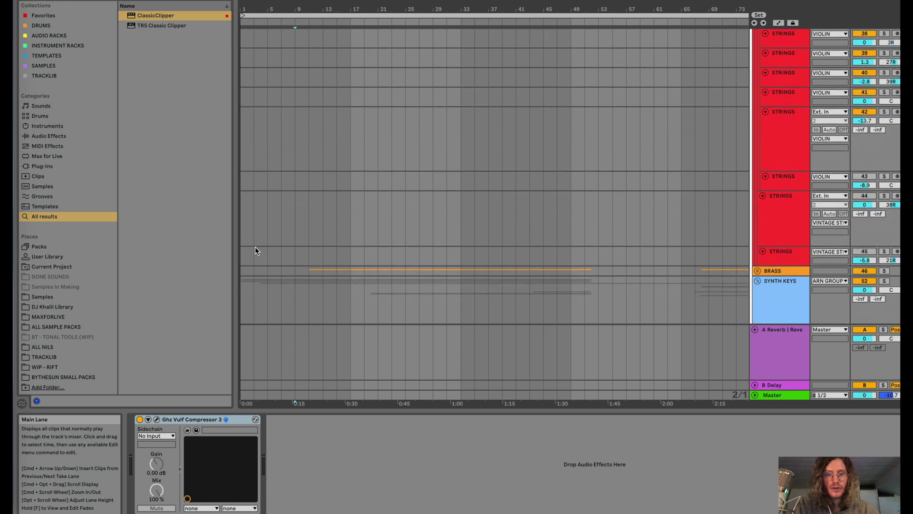
{"action": "scroll", "coordinate": [256, 247], "scroll_direction": "down", "scroll_amount": 10}
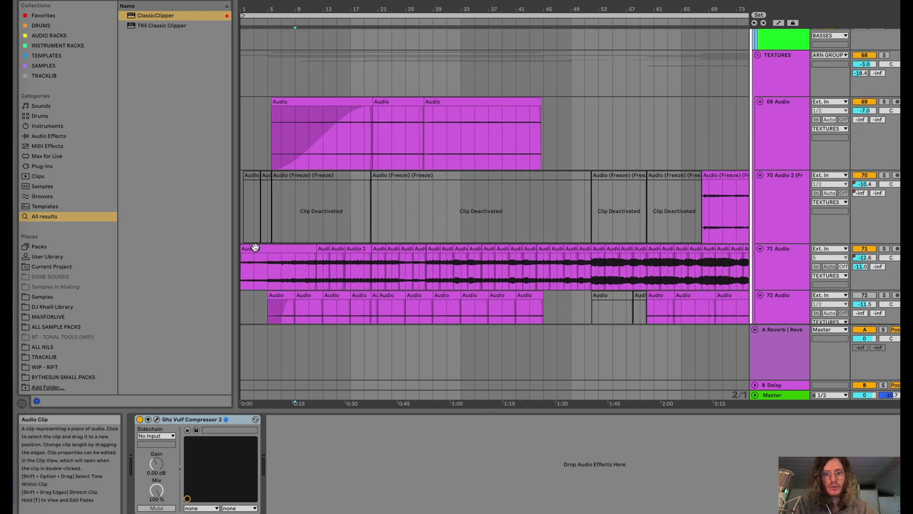
{"action": "scroll", "coordinate": [255, 248], "scroll_direction": "down", "scroll_amount": 5}
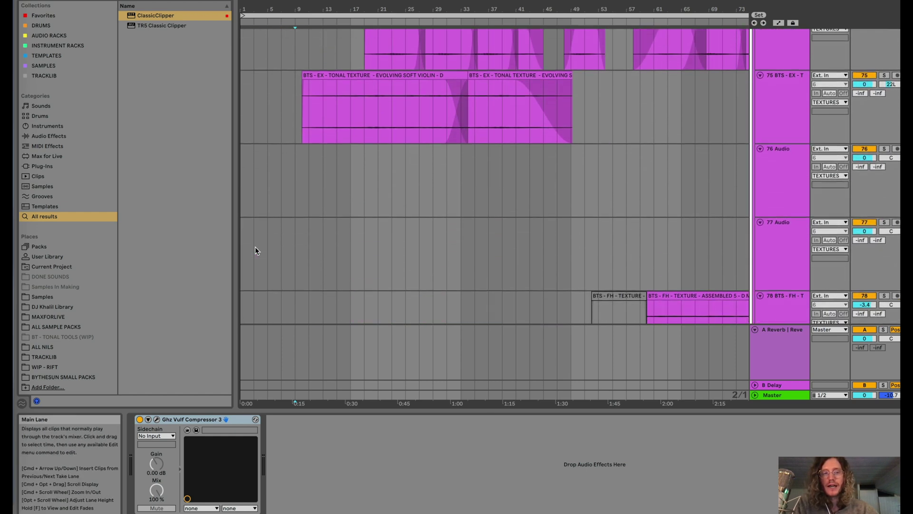
{"action": "scroll", "coordinate": [255, 247], "scroll_direction": "down", "scroll_amount": 8}
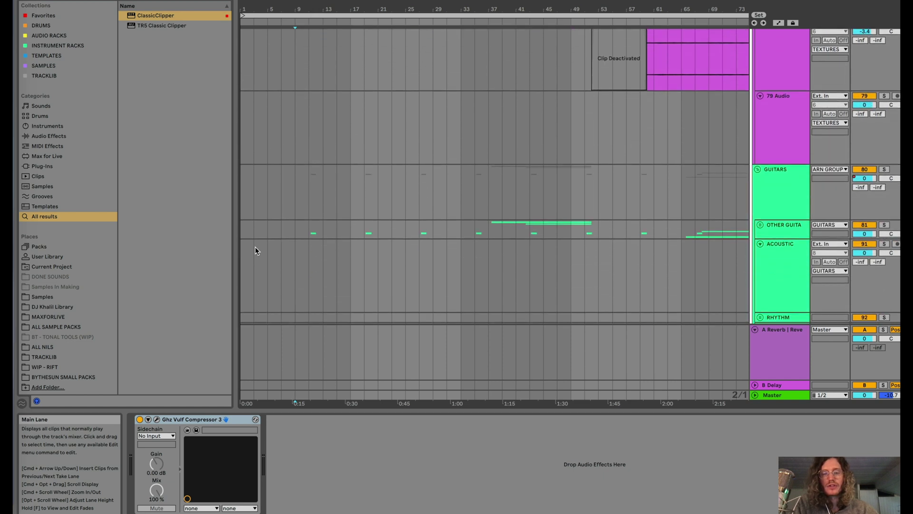
{"action": "scroll", "coordinate": [255, 247], "scroll_direction": "down", "scroll_amount": 8}
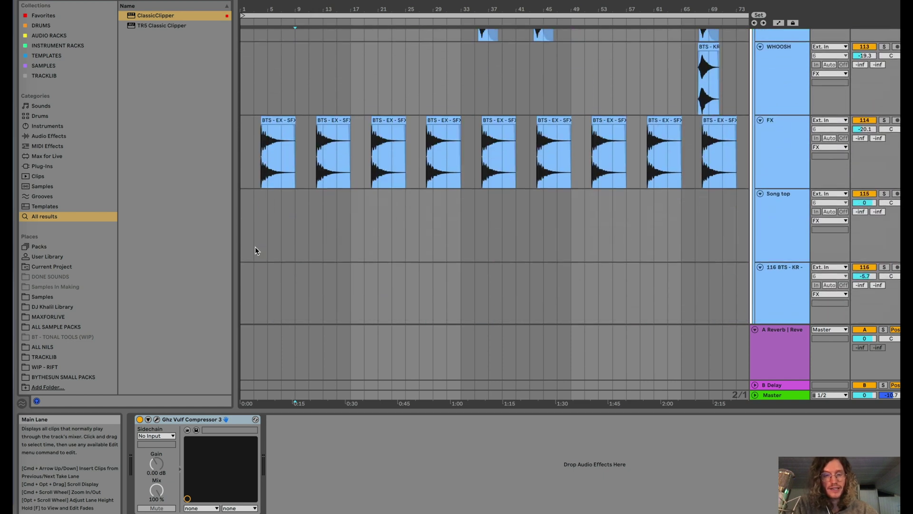
{"action": "scroll", "coordinate": [255, 248], "scroll_direction": "down", "scroll_amount": 8}
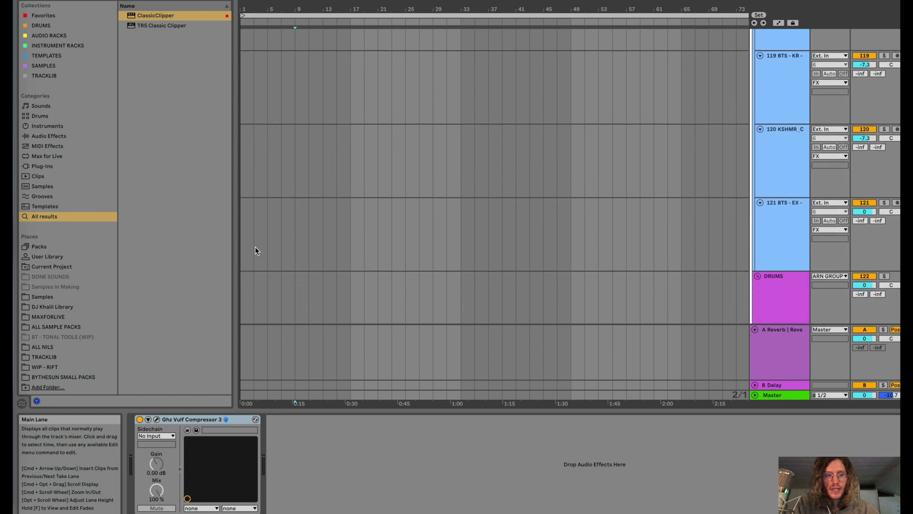
{"action": "scroll", "coordinate": [255, 248], "scroll_direction": "up", "scroll_amount": 10}
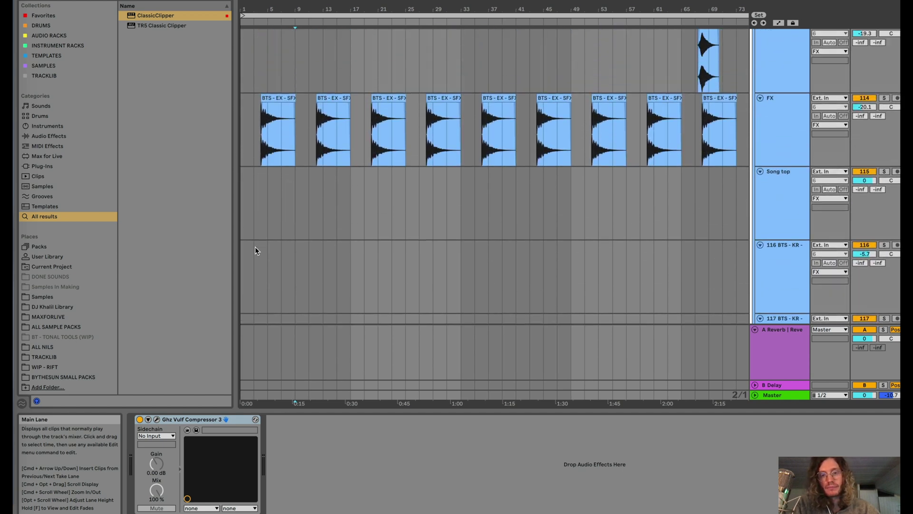
{"action": "scroll", "coordinate": [255, 247], "scroll_direction": "down", "scroll_amount": 3}
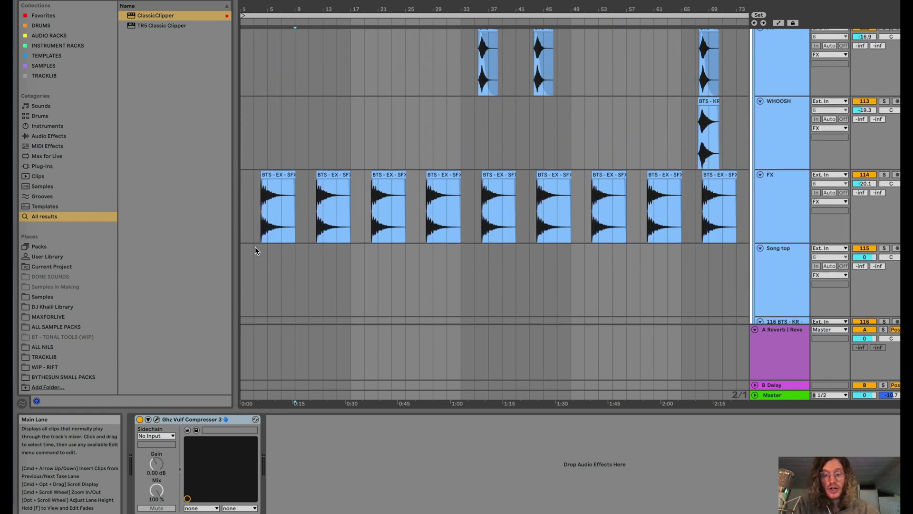
{"action": "scroll", "coordinate": [255, 251], "scroll_direction": "down", "scroll_amount": 15}
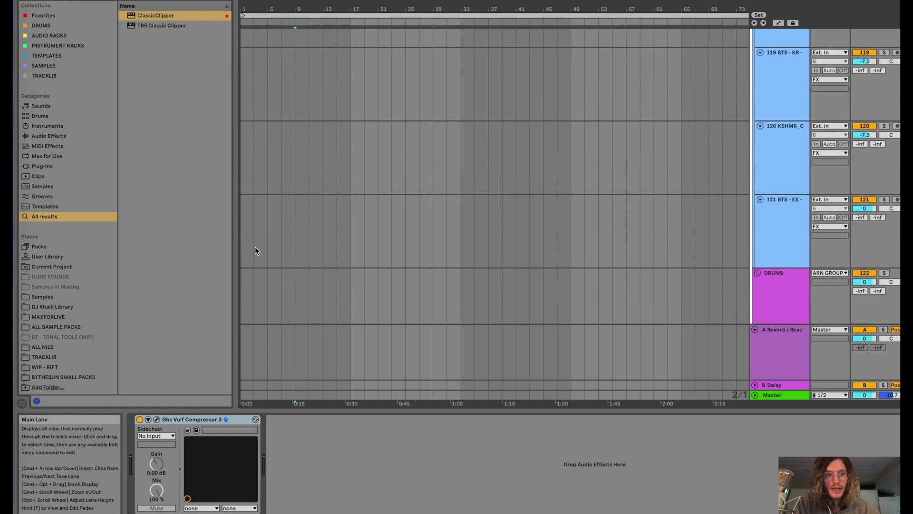
{"action": "scroll", "coordinate": [255, 251], "scroll_direction": "down", "scroll_amount": 6}
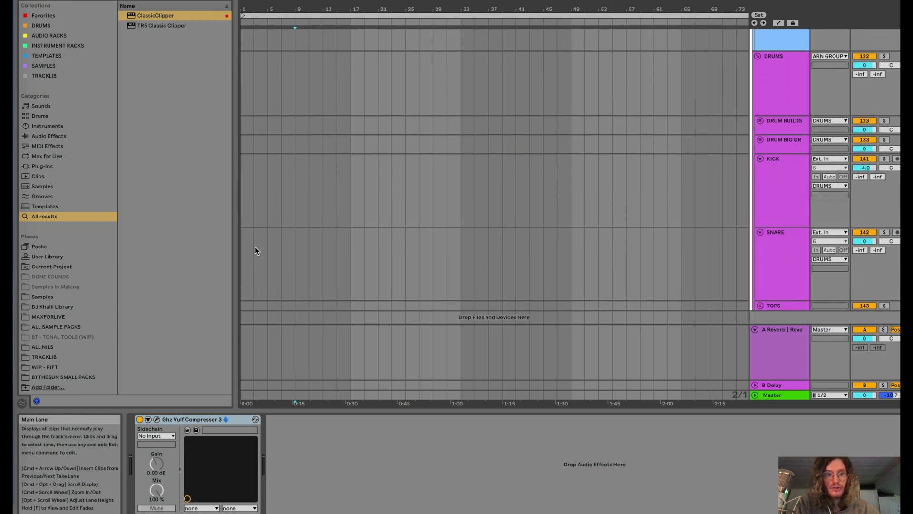
Review the group's tracks in reverse, from vocals and guitars through textures and synth keys back to the string parts.
{"action": "scroll", "coordinate": [371, 229], "scroll_direction": "down", "scroll_amount": 20}
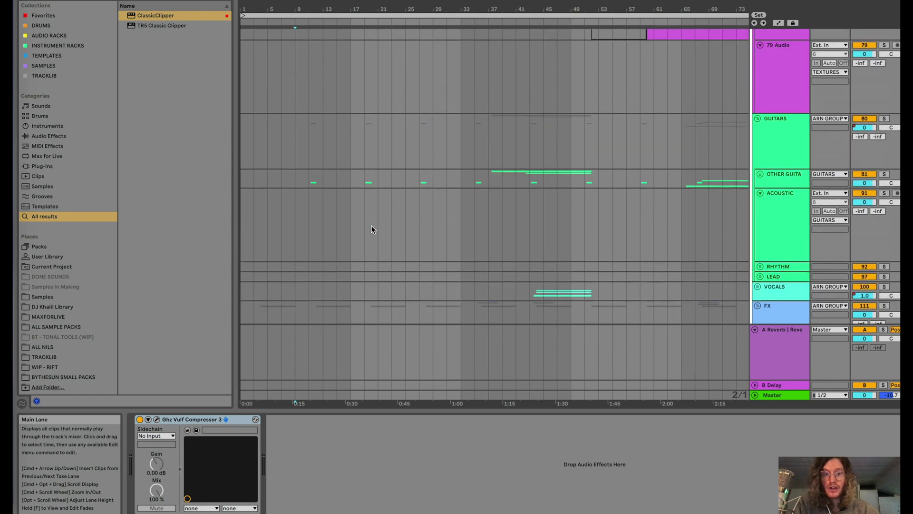
{"action": "scroll", "coordinate": [372, 229], "scroll_direction": "up", "scroll_amount": 10}
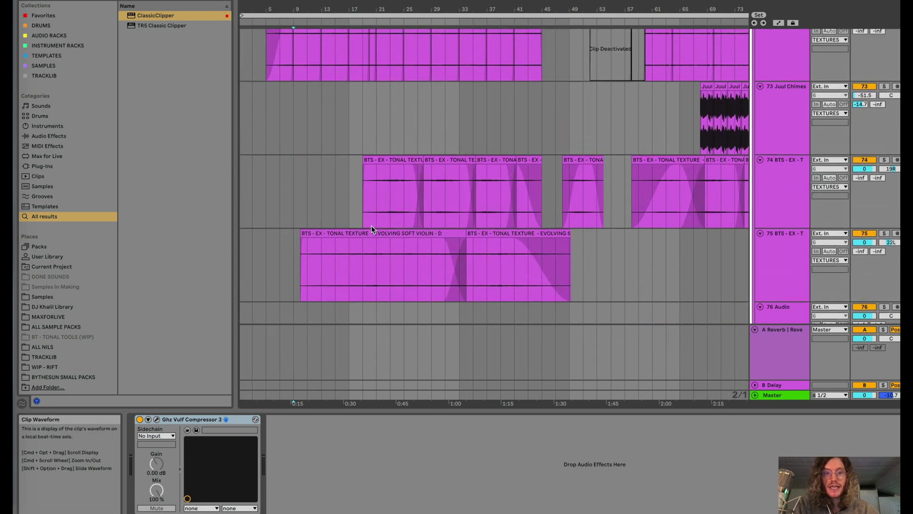
{"action": "scroll", "coordinate": [372, 230], "scroll_direction": "up", "scroll_amount": 15}
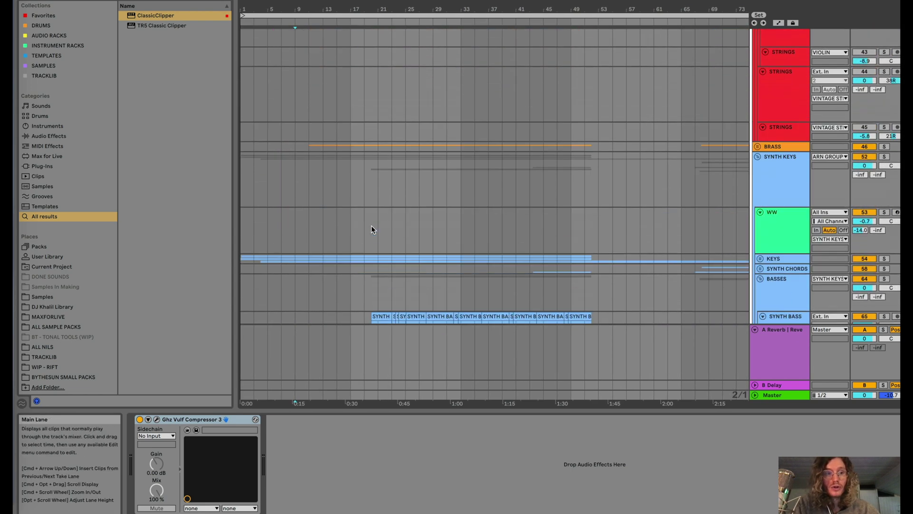
{"action": "scroll", "coordinate": [371, 229], "scroll_direction": "up", "scroll_amount": 15}
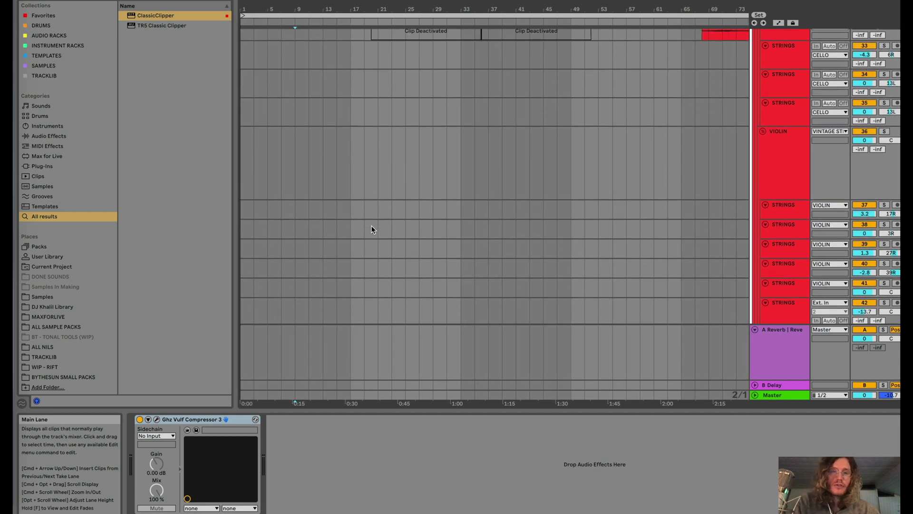
{"action": "scroll", "coordinate": [371, 230], "scroll_direction": "up", "scroll_amount": 15}
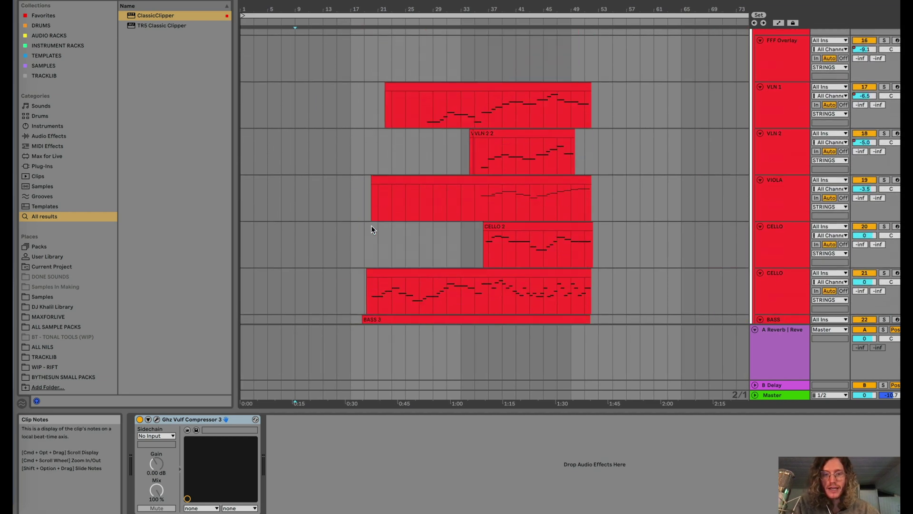
Solo the 2 ELEVATE FULL track and play the full mix from its beginning.
{"action": "scroll", "coordinate": [371, 229], "scroll_direction": "up", "scroll_amount": 10}
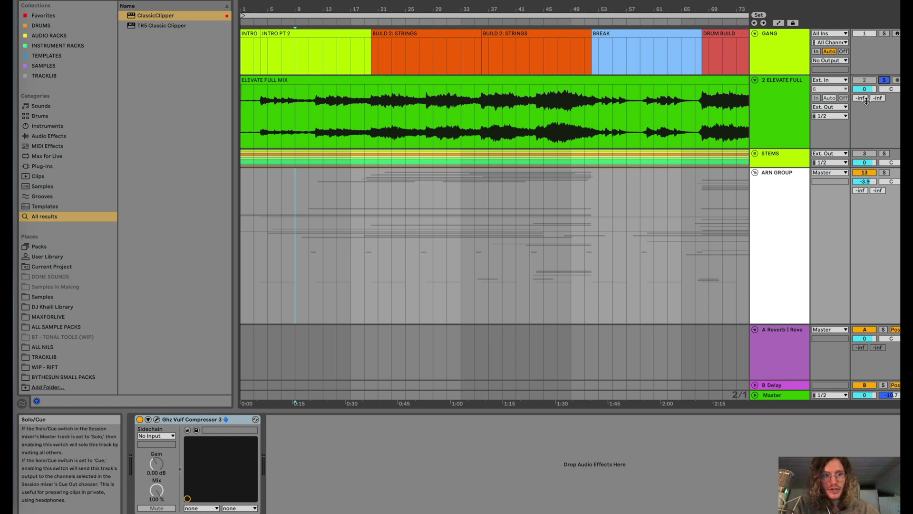
{"action": "left_click", "coordinate": [777, 196]}
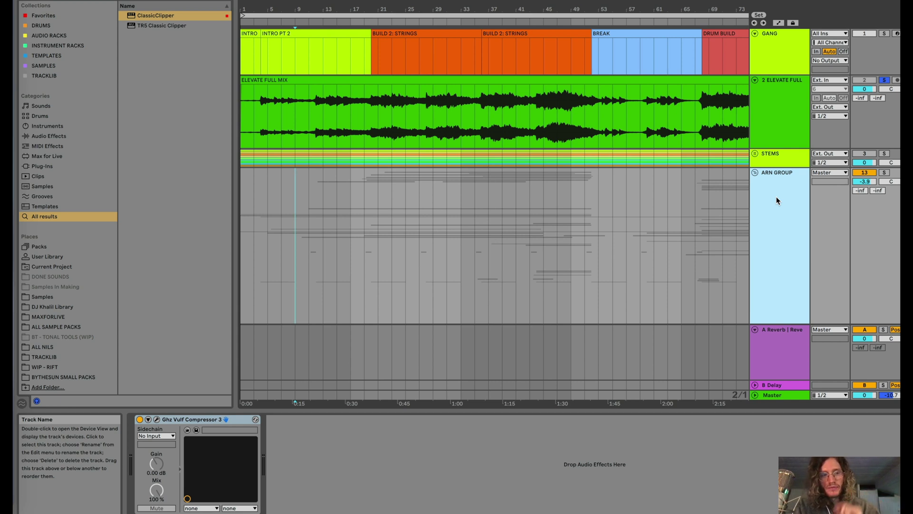
{"action": "left_click", "coordinate": [244, 114]}
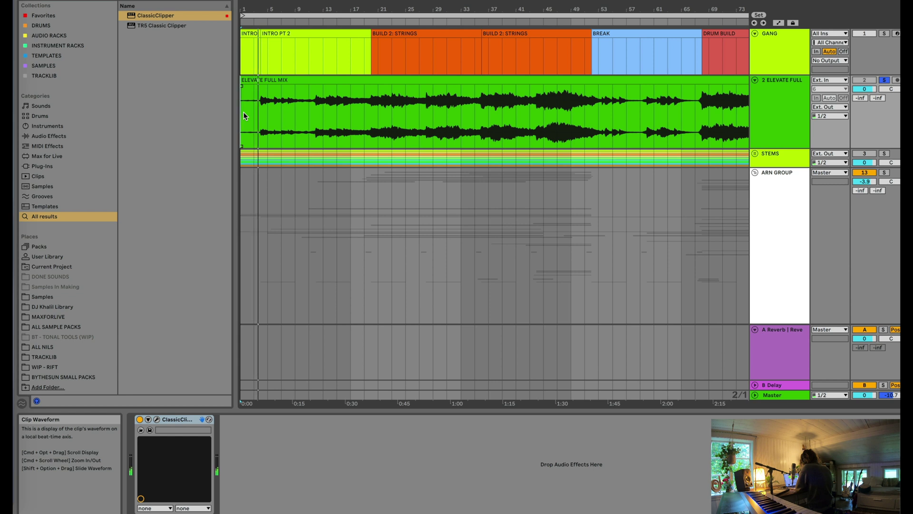
Increase the height of the 2 ELEVATE FULL track so its waveform fills most of the arrangement.
{"action": "left_click", "coordinate": [772, 116]}
{"action": "left_click_drag", "start_coordinate": [775, 149], "coordinate": [794, 327]}
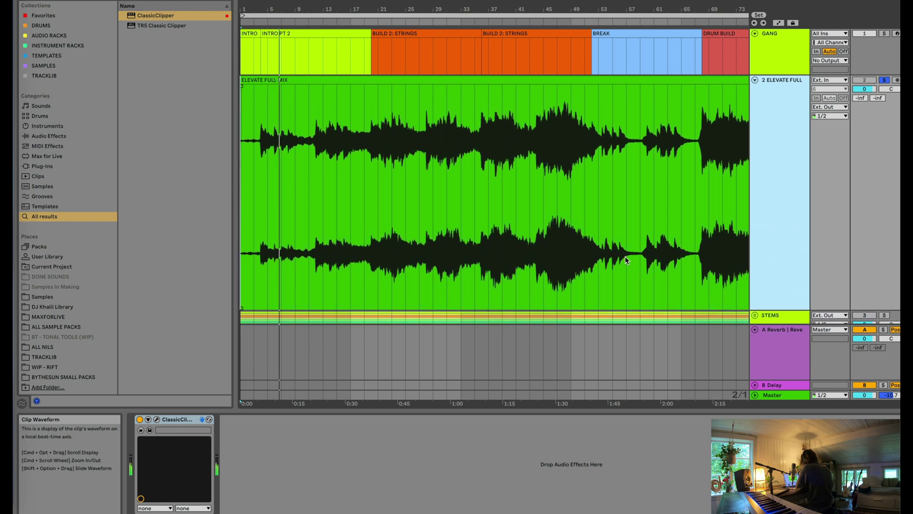
Follow playback of the full mix's waveform from the intro through the drum build and into the climax.
{"action": "scroll", "coordinate": [626, 255], "scroll_direction": "down", "scroll_amount": 1}
{"action": "scroll", "coordinate": [625, 256], "scroll_direction": "down", "scroll_amount": 1}
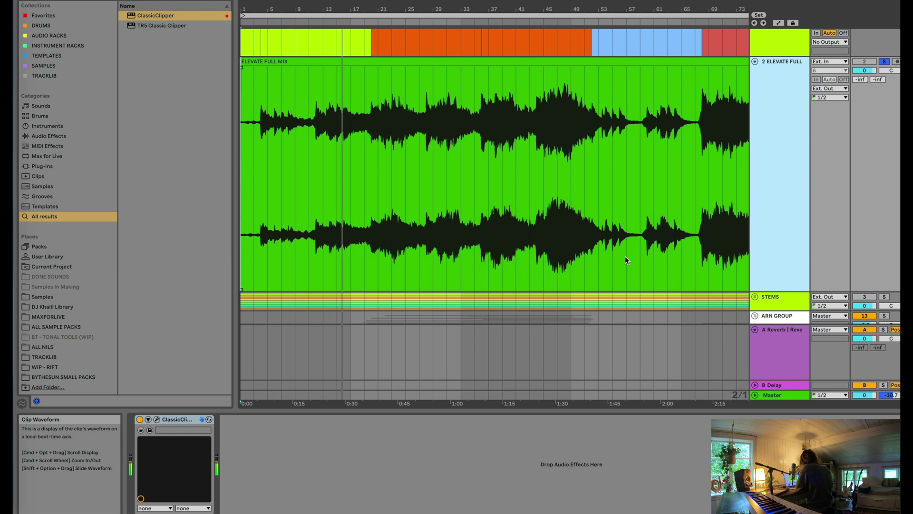
{"action": "scroll", "coordinate": [625, 260], "scroll_direction": "right", "scroll_amount": 1}
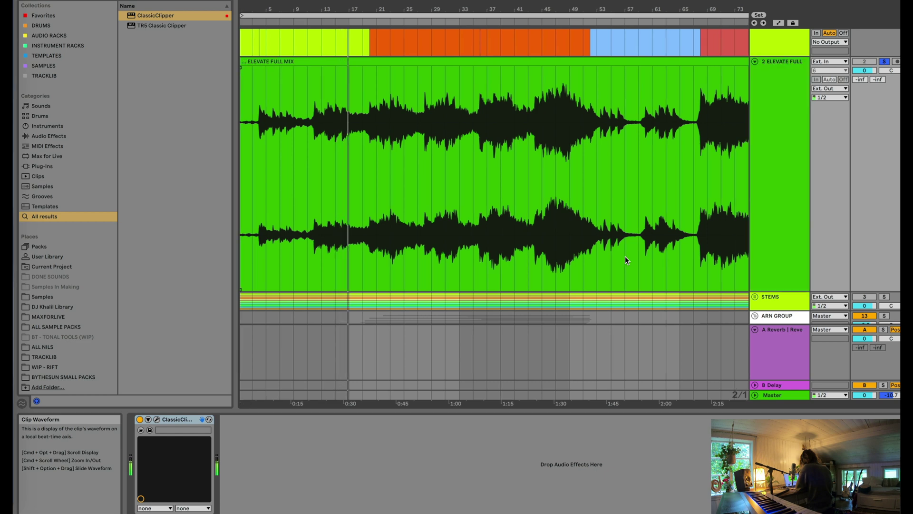
{"action": "scroll", "coordinate": [625, 261], "scroll_direction": "down", "scroll_amount": 6}
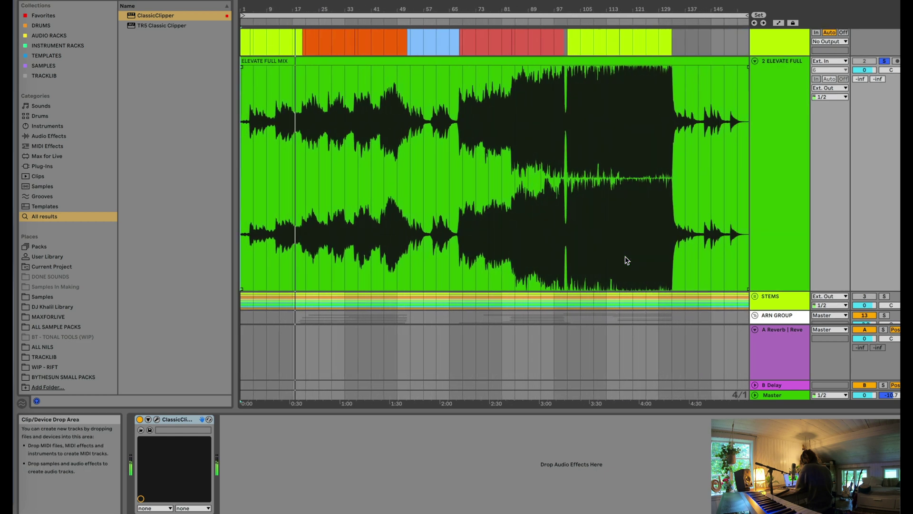
{"action": "scroll", "coordinate": [627, 260], "scroll_direction": "up", "scroll_amount": 1}
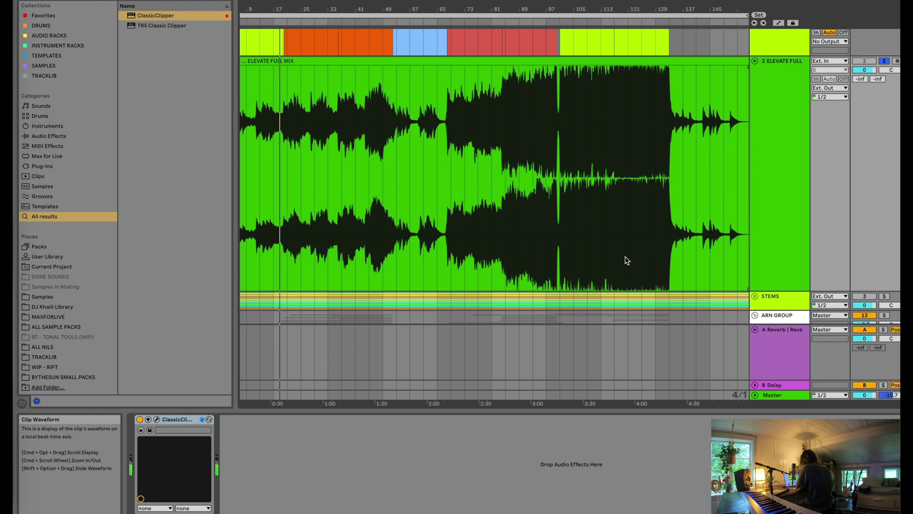
{"action": "scroll", "coordinate": [627, 260], "scroll_direction": "left", "scroll_amount": 1}
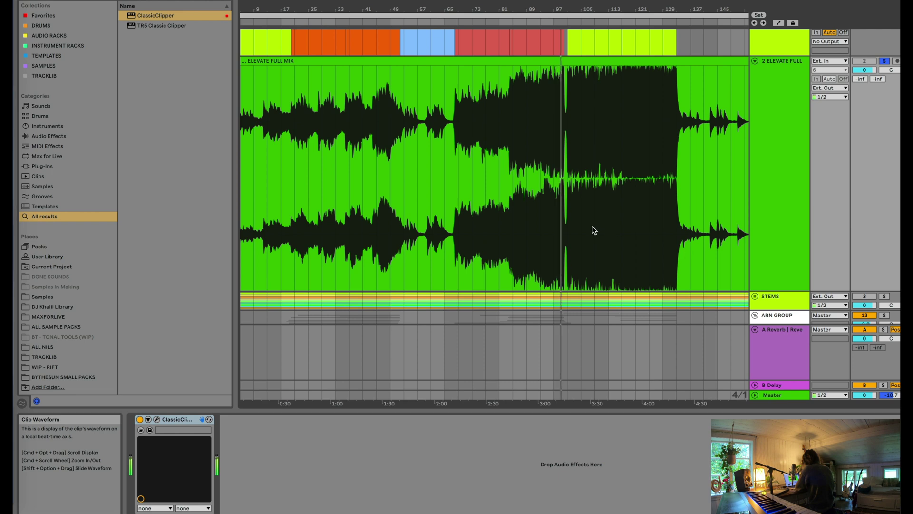
{"action": "scroll", "coordinate": [592, 230], "scroll_direction": "up", "scroll_amount": 5}
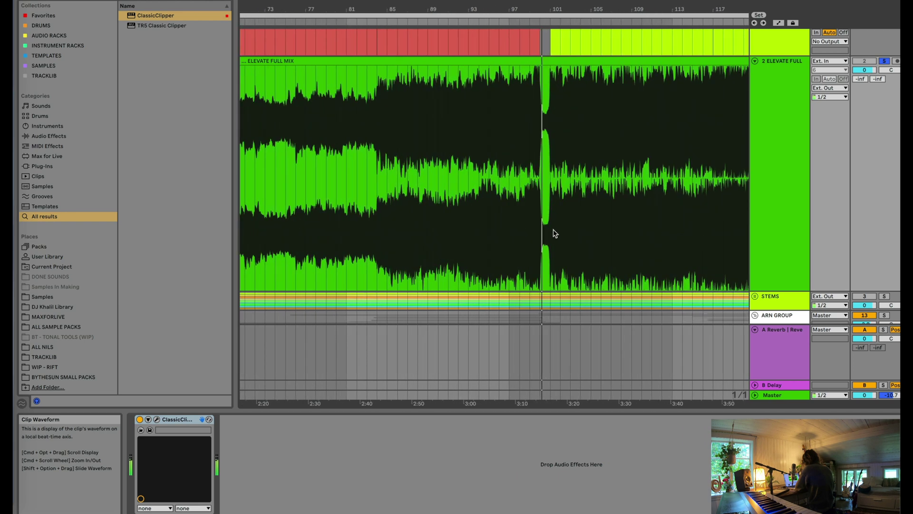
{"action": "scroll", "coordinate": [553, 231], "scroll_direction": "up", "scroll_amount": 3}
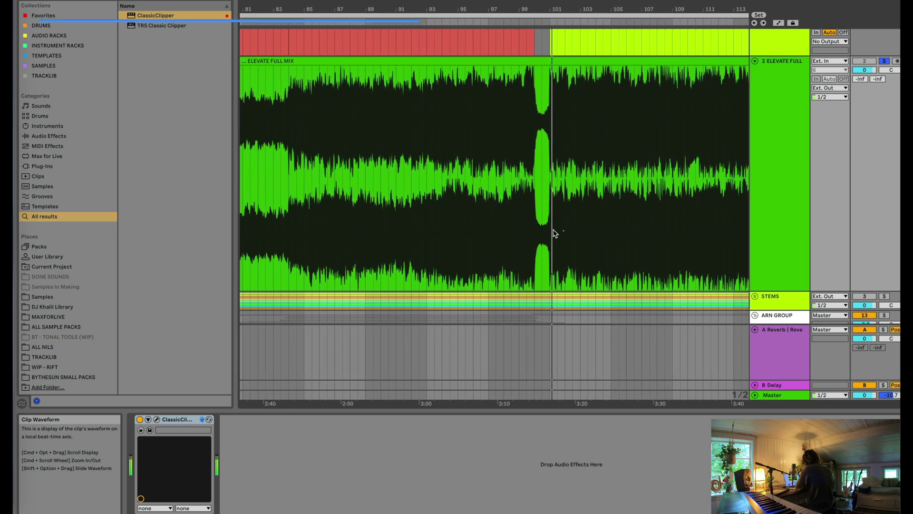
{"action": "scroll", "coordinate": [555, 233], "scroll_direction": "down", "scroll_amount": 3}
{"action": "scroll", "coordinate": [554, 233], "scroll_direction": "right", "scroll_amount": 4}
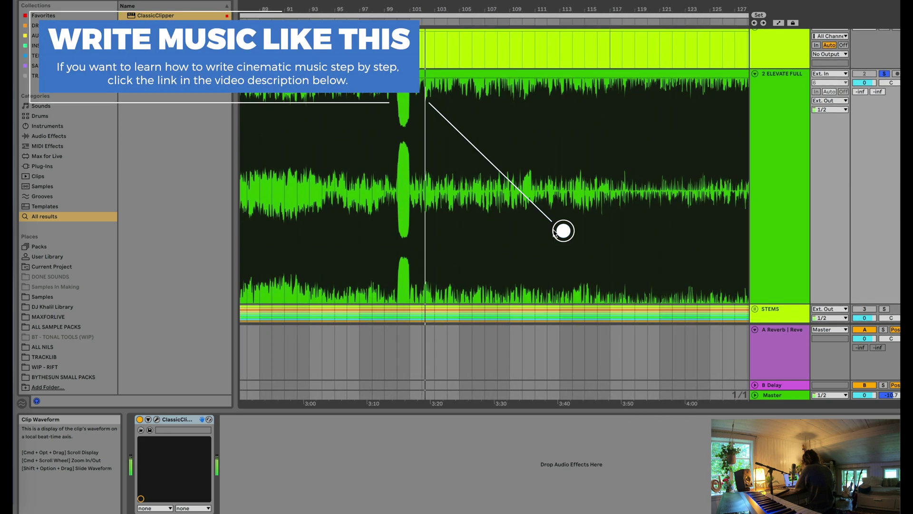
{"action": "scroll", "coordinate": [554, 233], "scroll_direction": "down", "scroll_amount": 3}
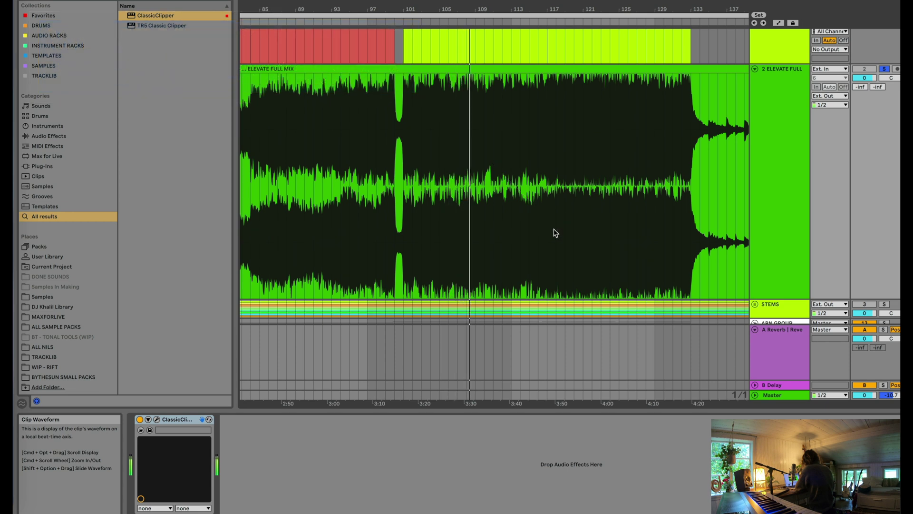
{"action": "scroll", "coordinate": [556, 233], "scroll_direction": "up", "scroll_amount": 1}
{"action": "scroll", "coordinate": [556, 233], "scroll_direction": "right", "scroll_amount": 2}
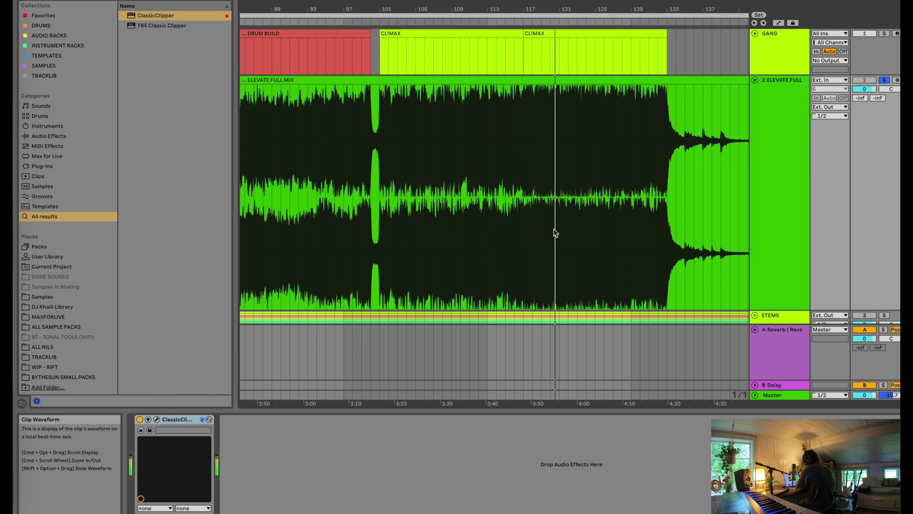
Follow playback of the full mix from the second CLIMAX section through the quiet outro, and fade the 2 ELEVATE FULL track down.
{"action": "scroll", "coordinate": [556, 233], "scroll_direction": "right", "scroll_amount": 5}
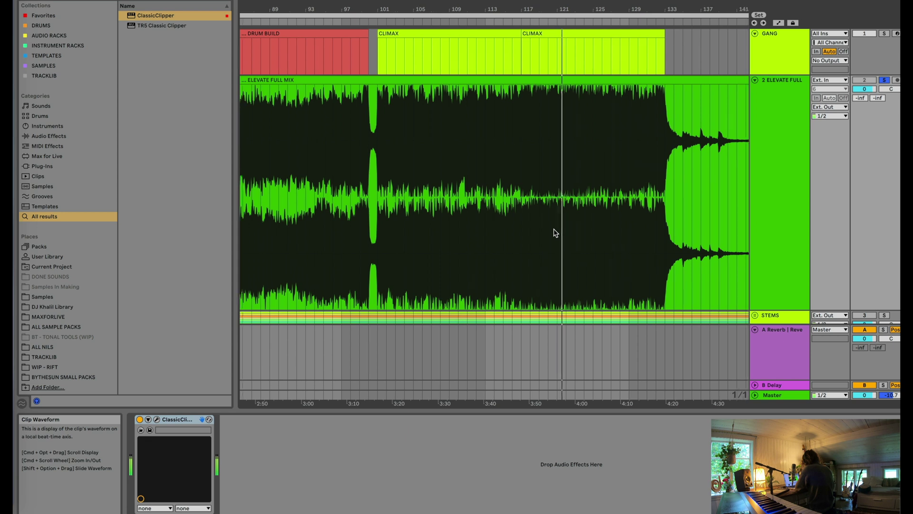
{"action": "scroll", "coordinate": [556, 234], "scroll_direction": "right", "scroll_amount": 5}
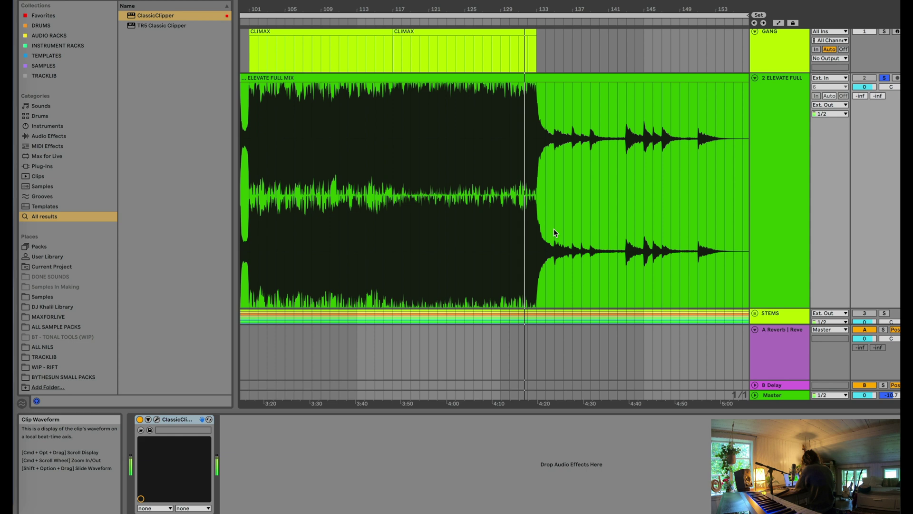
{"action": "scroll", "coordinate": [554, 229], "scroll_direction": "right", "scroll_amount": 3}
{"action": "scroll", "coordinate": [554, 232], "scroll_direction": "left", "scroll_amount": 1}
{"action": "scroll", "coordinate": [554, 232], "scroll_direction": "down", "scroll_amount": 1}
{"action": "scroll", "coordinate": [554, 233], "scroll_direction": "left", "scroll_amount": 1}
{"action": "scroll", "coordinate": [554, 229], "scroll_direction": "down", "scroll_amount": 1}
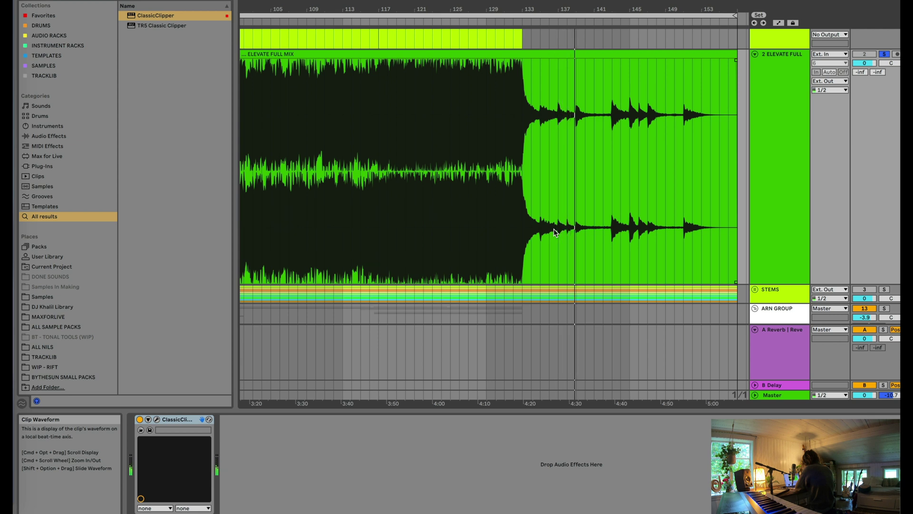
{"action": "scroll", "coordinate": [553, 230], "scroll_direction": "down", "scroll_amount": 3}
{"action": "scroll", "coordinate": [552, 229], "scroll_direction": "down", "scroll_amount": 5}
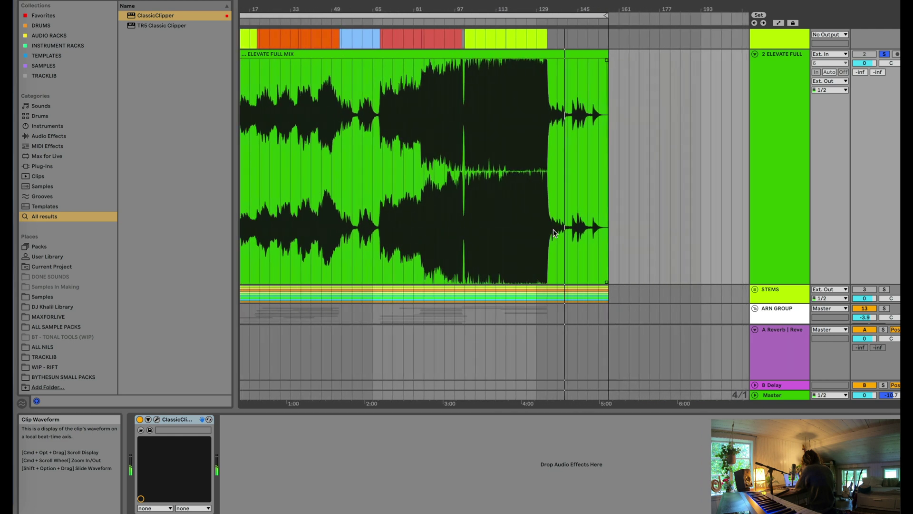
{"action": "scroll", "coordinate": [553, 229], "scroll_direction": "down", "scroll_amount": 1}
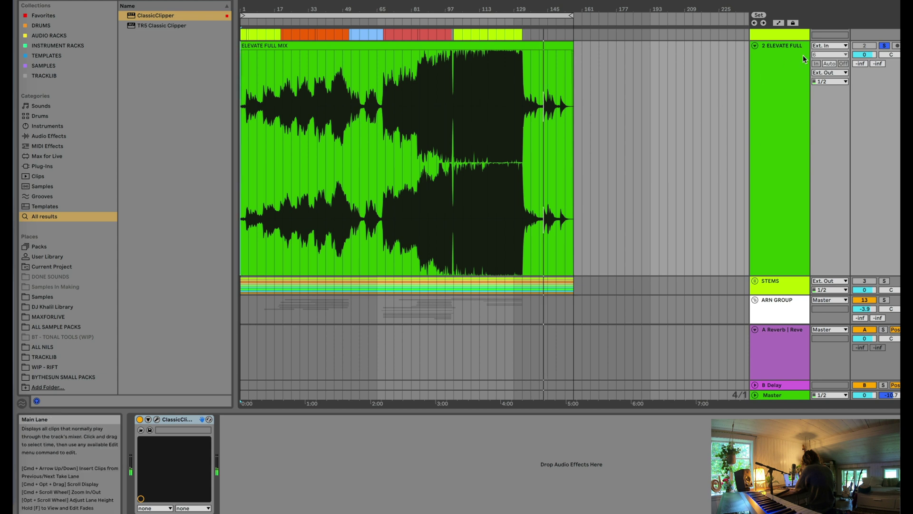
{"action": "left_click_drag", "start_coordinate": [864, 55], "coordinate": [864, 99]}
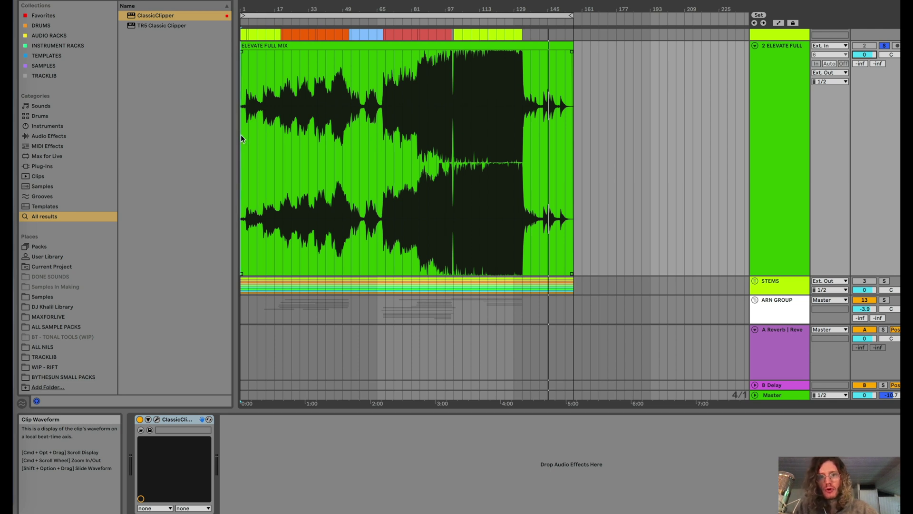
Examine the full mix's waveform from the INTRO through the BUILD 2: STRINGS sections and into the BREAK.
{"action": "scroll", "coordinate": [244, 148], "scroll_direction": "up", "scroll_amount": 5}
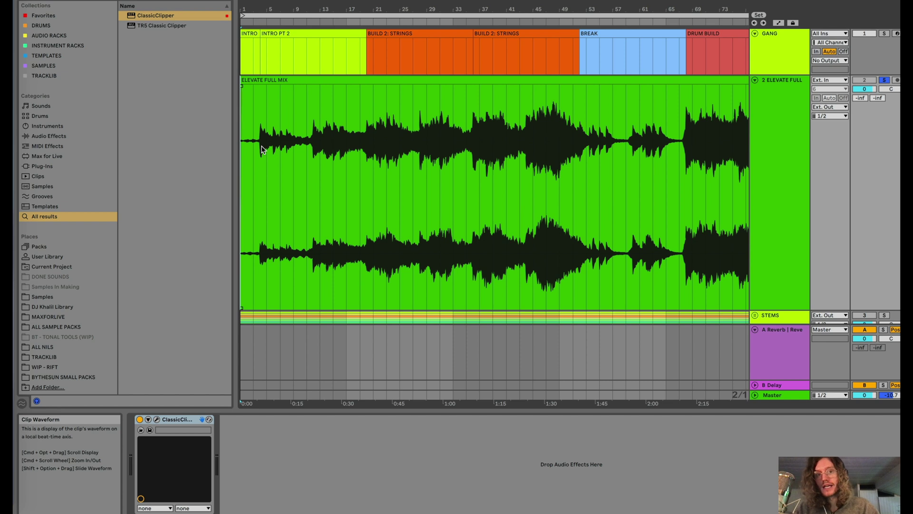
{"action": "scroll", "coordinate": [261, 149], "scroll_direction": "up", "scroll_amount": 5}
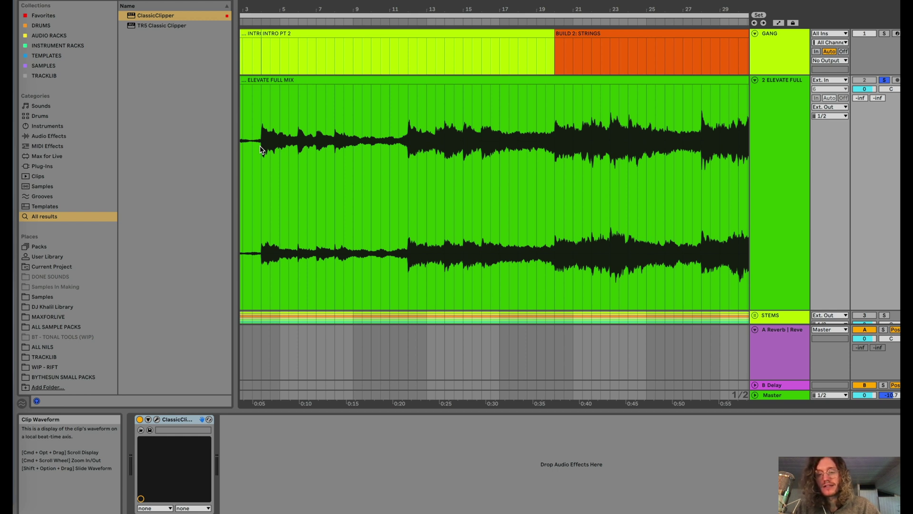
{"action": "scroll", "coordinate": [259, 146], "scroll_direction": "down", "scroll_amount": 2}
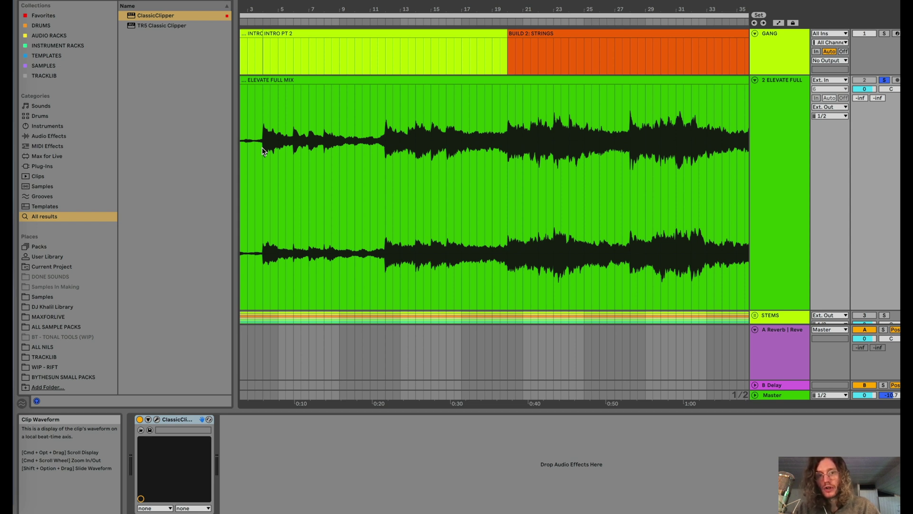
{"action": "scroll", "coordinate": [263, 150], "scroll_direction": "left", "scroll_amount": 3}
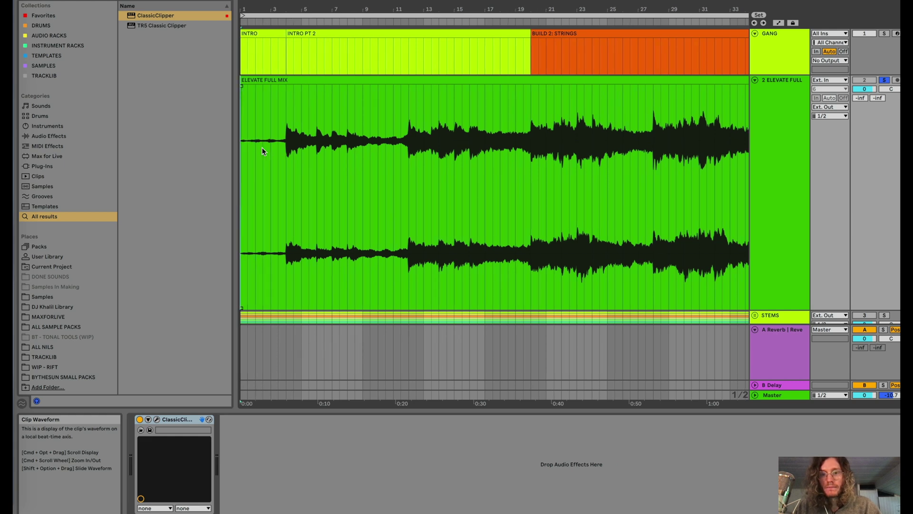
{"action": "scroll", "coordinate": [298, 142], "scroll_direction": "down", "scroll_amount": 5}
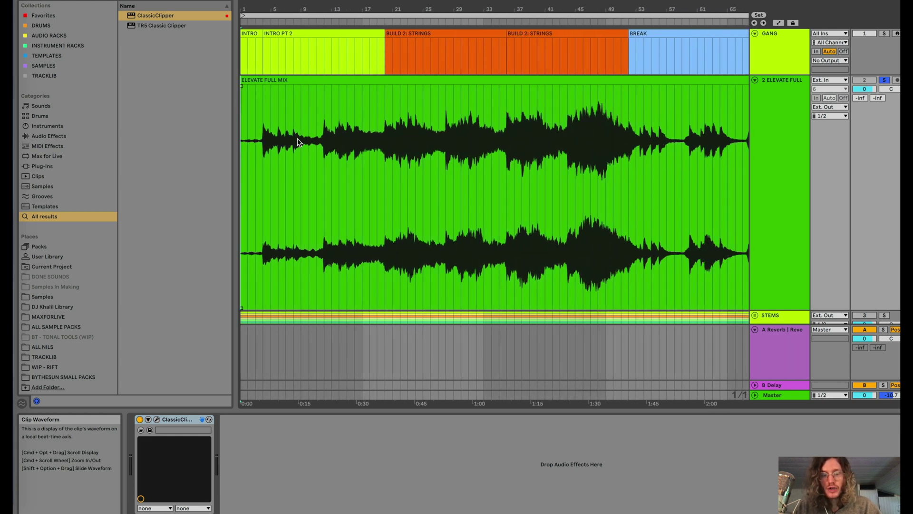
{"action": "scroll", "coordinate": [363, 175], "scroll_direction": "down", "scroll_amount": 3}
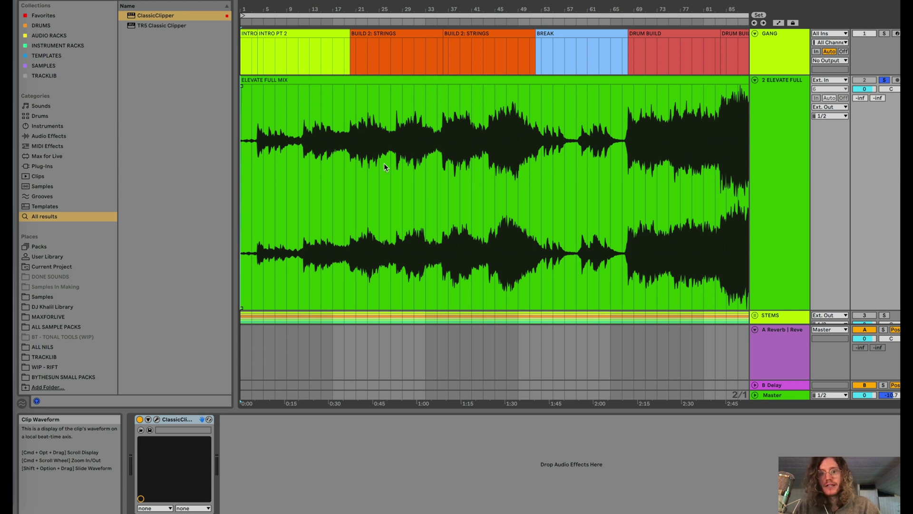
{"action": "scroll", "coordinate": [361, 167], "scroll_direction": "up", "scroll_amount": 4}
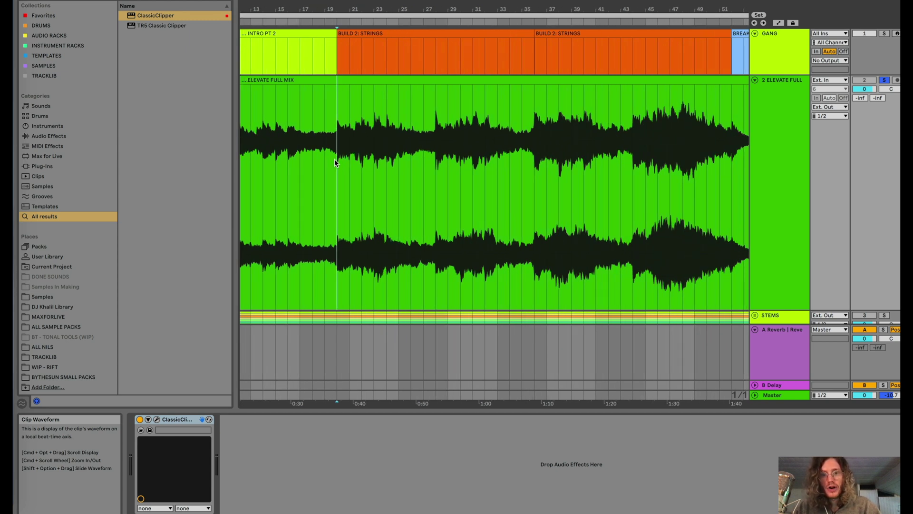
{"action": "scroll", "coordinate": [492, 161], "scroll_direction": "right", "scroll_amount": 5}
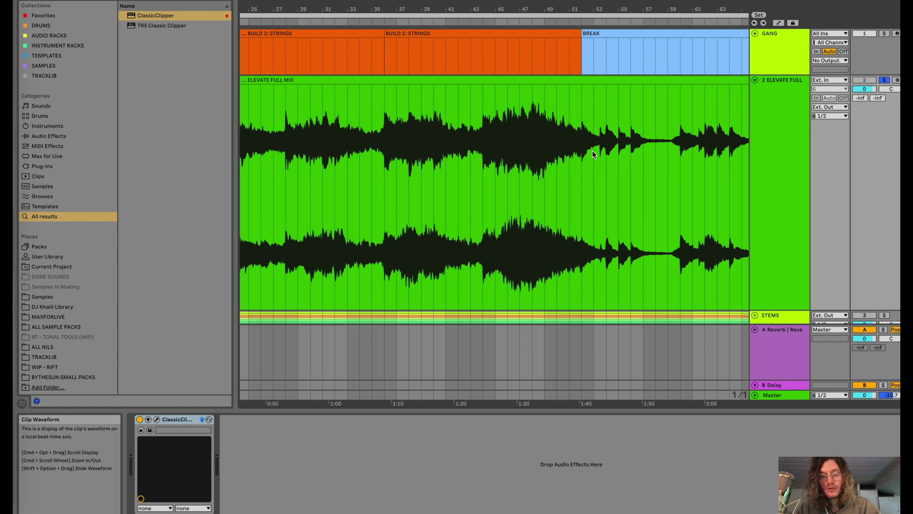
Select the full mix's waveform from the start of INTRO PT 2 to near the end of the second BUILD 2: STRINGS section.
{"action": "scroll", "coordinate": [592, 150], "scroll_direction": "down", "scroll_amount": 10}
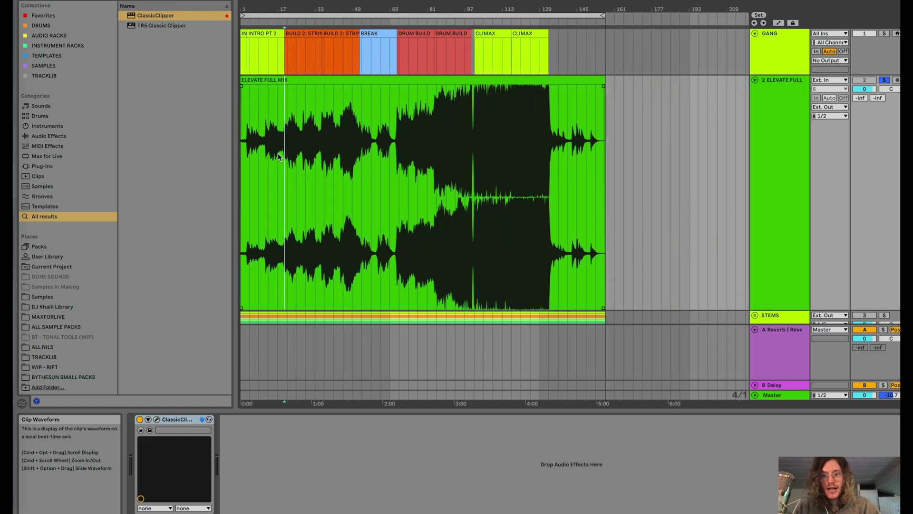
{"action": "left_click_drag", "start_coordinate": [244, 159], "coordinate": [353, 160]}
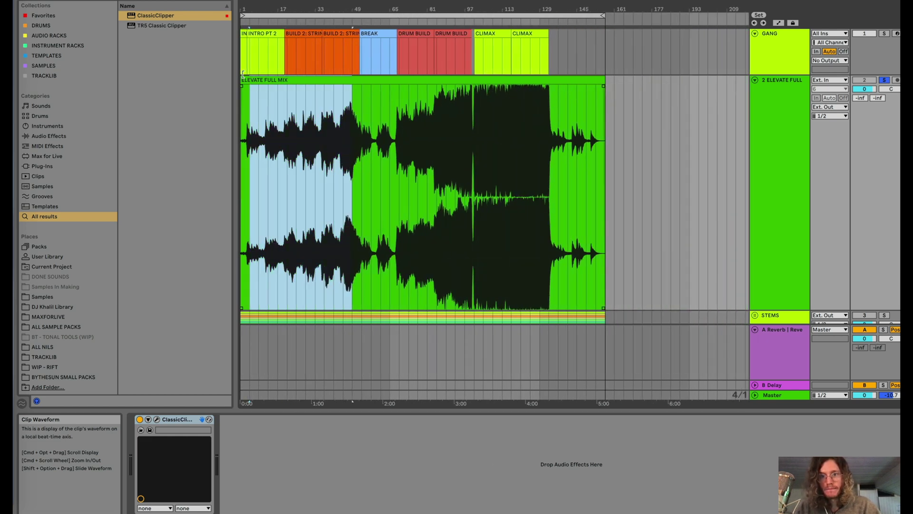
{"action": "scroll", "coordinate": [244, 83], "scroll_direction": "up", "scroll_amount": 2}
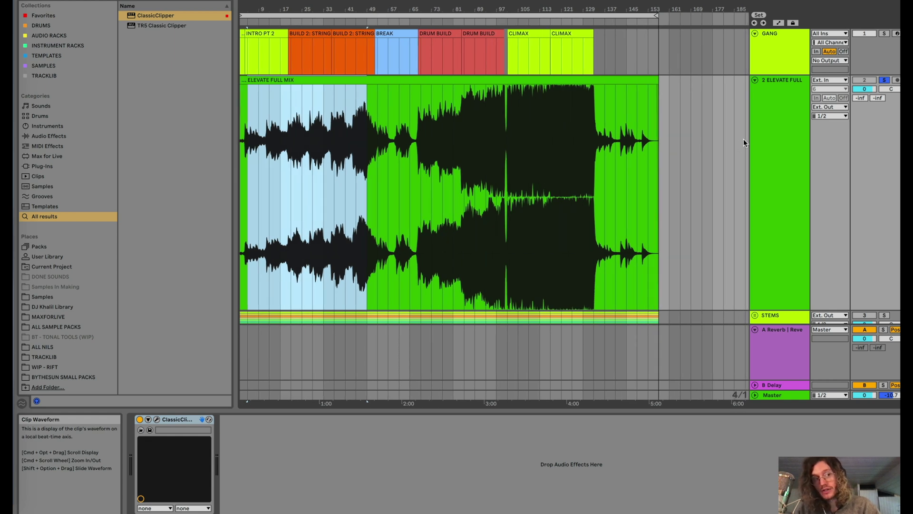
Increase the height of the GANG track and review its section clips from INTRO to CLIMAX.
{"action": "left_click", "coordinate": [800, 43]}
{"action": "left_click_drag", "start_coordinate": [775, 89], "coordinate": [784, 139]}
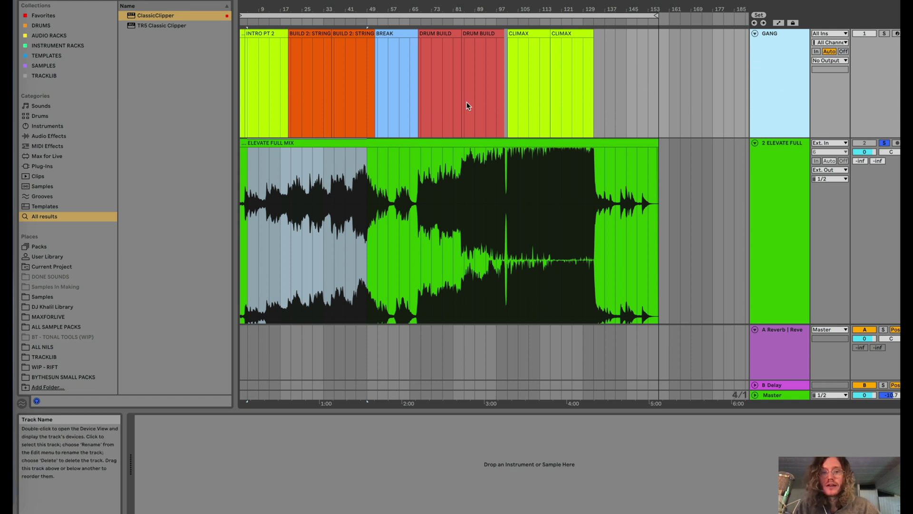
{"action": "scroll", "coordinate": [257, 55], "scroll_direction": "up", "scroll_amount": 3}
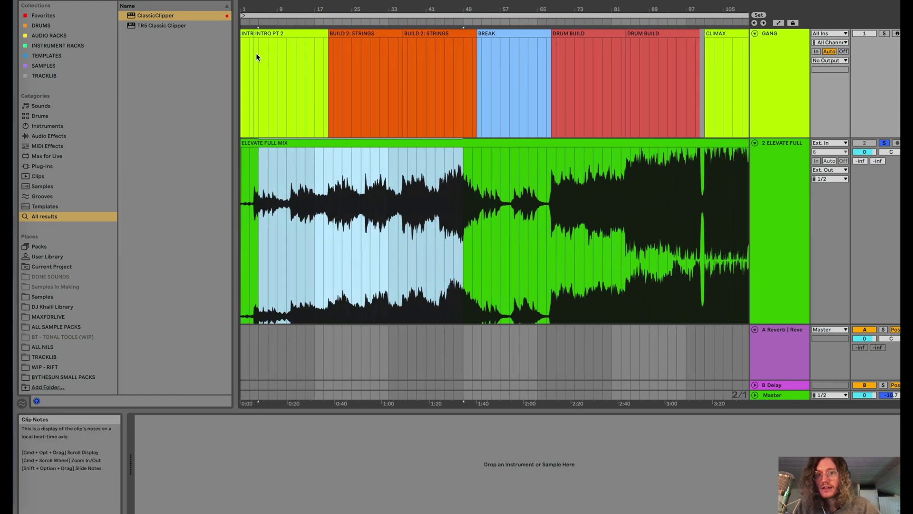
{"action": "scroll", "coordinate": [268, 36], "scroll_direction": "up", "scroll_amount": 5}
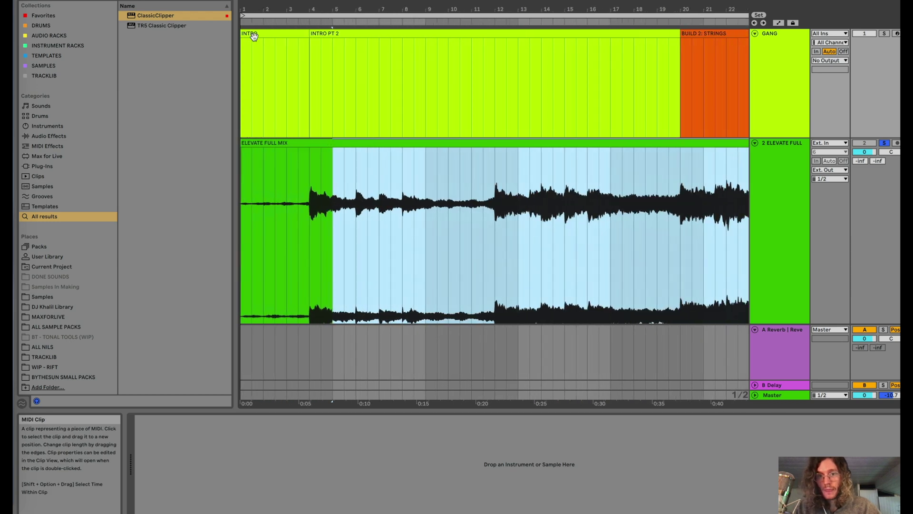
{"action": "scroll", "coordinate": [302, 41], "scroll_direction": "down", "scroll_amount": 8}
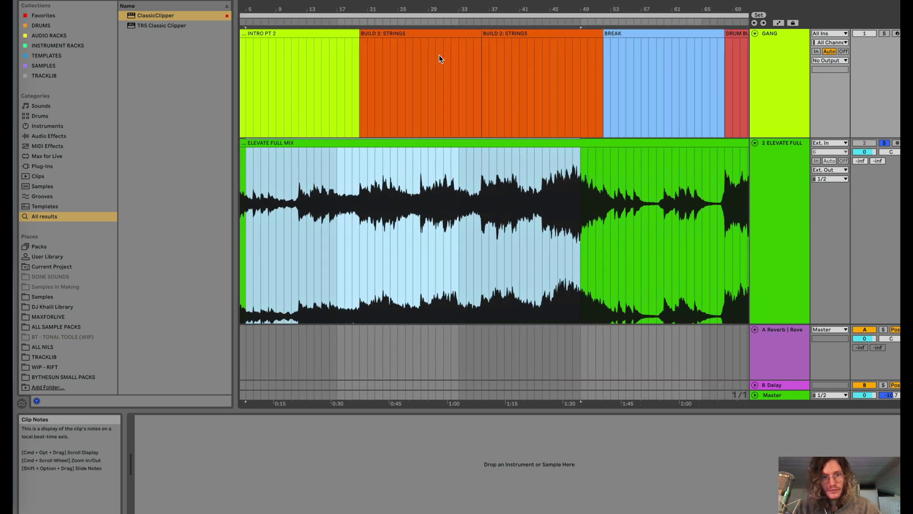
{"action": "scroll", "coordinate": [555, 97], "scroll_direction": "right", "scroll_amount": 5}
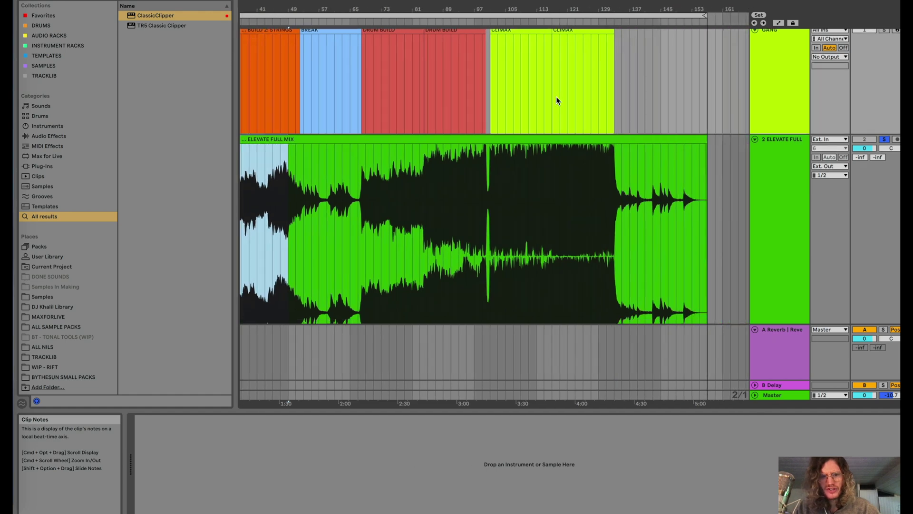
Review the instrument tracks from the effects and drums back through synth keys and brass to the strings.
{"action": "scroll", "coordinate": [490, 194], "scroll_direction": "left", "scroll_amount": 2}
{"action": "scroll", "coordinate": [484, 213], "scroll_direction": "down", "scroll_amount": 20}
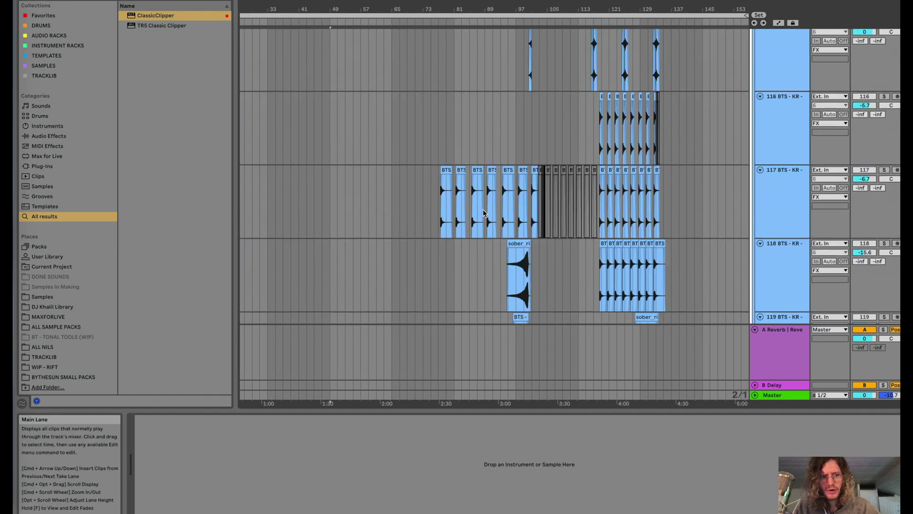
{"action": "scroll", "coordinate": [483, 212], "scroll_direction": "up", "scroll_amount": 5}
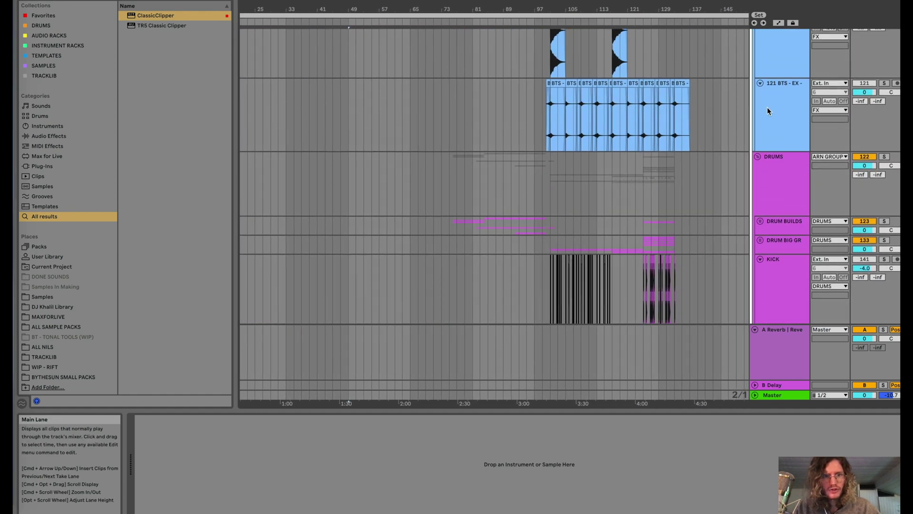
{"action": "scroll", "coordinate": [590, 174], "scroll_direction": "up", "scroll_amount": 10}
{"action": "scroll", "coordinate": [510, 133], "scroll_direction": "up", "scroll_amount": 15}
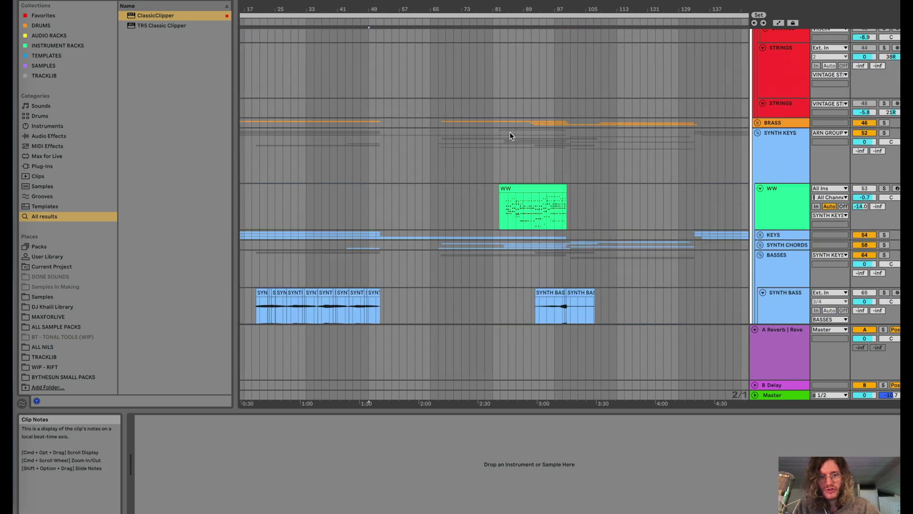
{"action": "scroll", "coordinate": [510, 136], "scroll_direction": "up", "scroll_amount": 10}
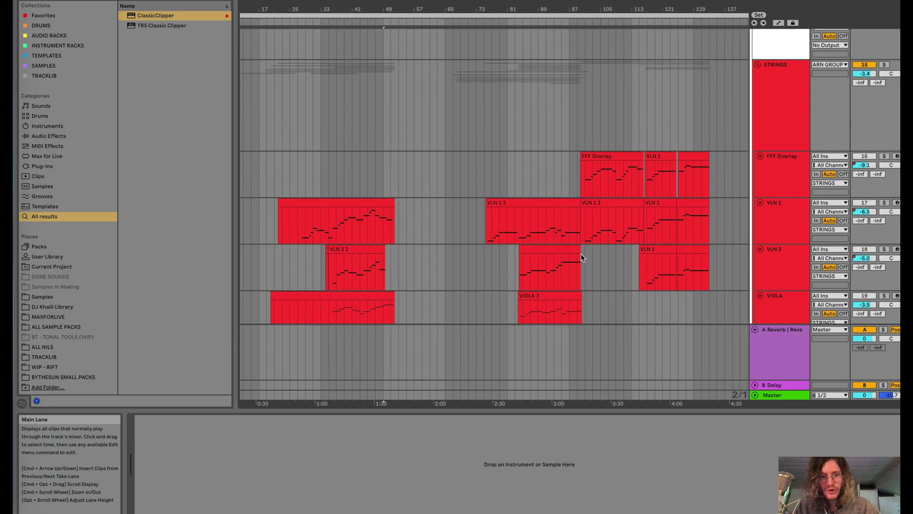
{"action": "scroll", "coordinate": [575, 200], "scroll_direction": "up", "scroll_amount": 8}
{"action": "scroll", "coordinate": [576, 202], "scroll_direction": "right", "scroll_amount": 1}
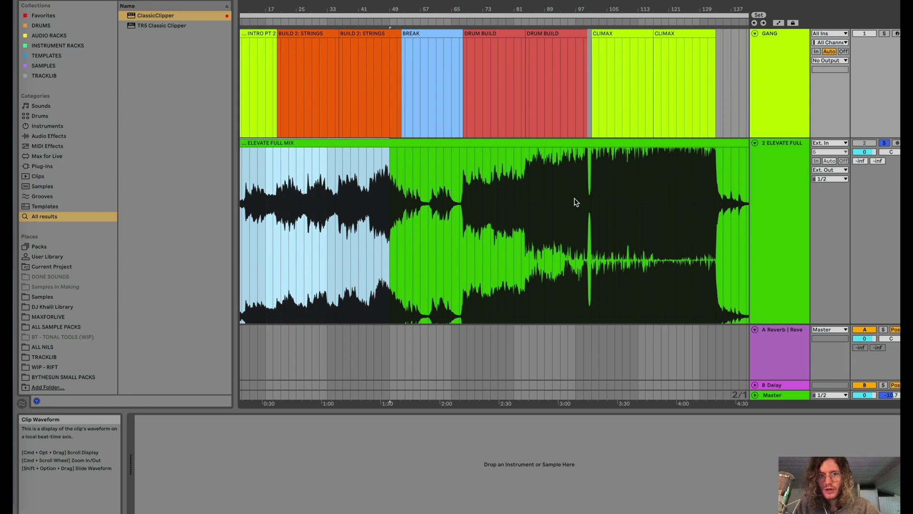
Select the time range of the first DRUM BUILD section across all tracks.
{"action": "left_click", "coordinate": [464, 118]}
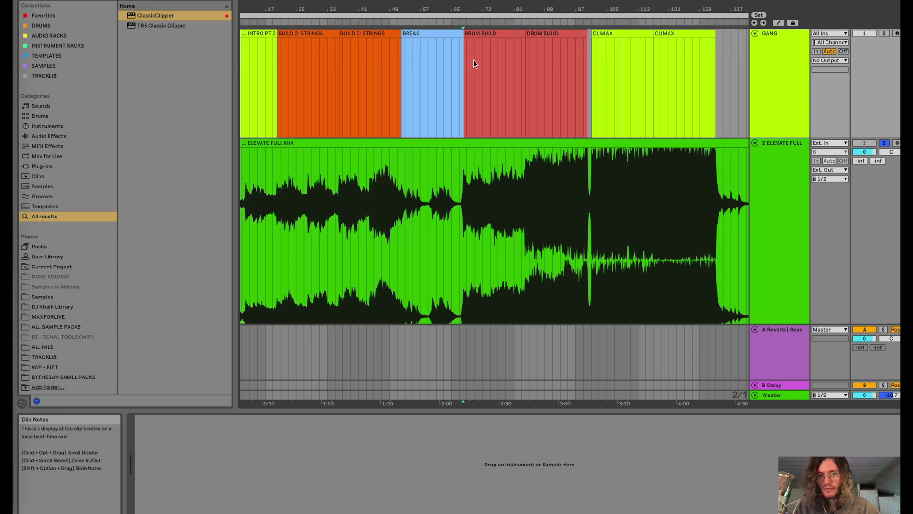
{"action": "scroll", "coordinate": [464, 79], "scroll_direction": "up", "scroll_amount": 3}
{"action": "left_click", "coordinate": [454, 78]}
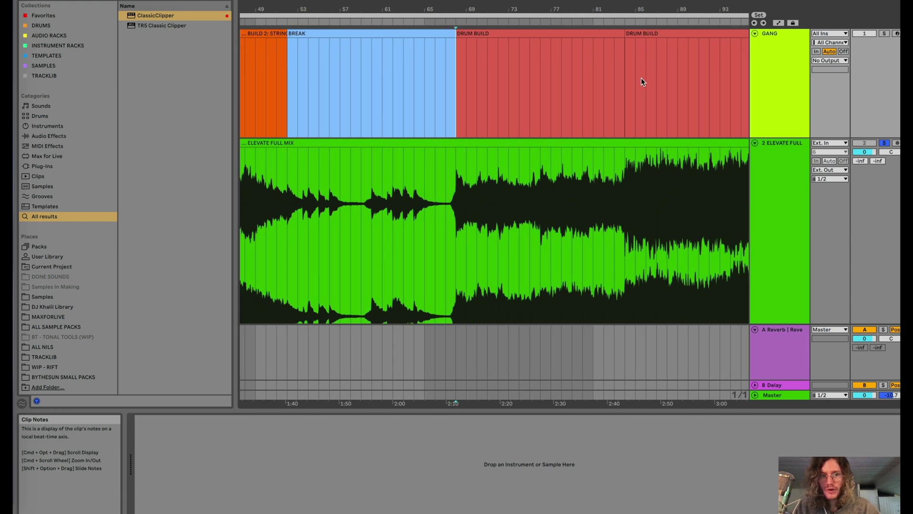
{"action": "left_click", "coordinate": [628, 356], "text": "shift"}
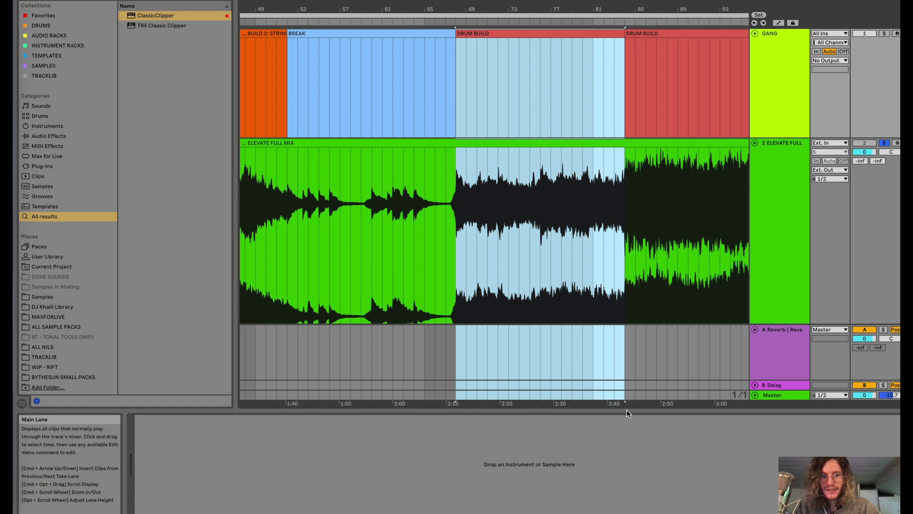
{"action": "scroll", "coordinate": [593, 159], "scroll_direction": "down", "scroll_amount": 3}
{"action": "scroll", "coordinate": [593, 159], "scroll_direction": "up", "scroll_amount": 5}
{"action": "scroll", "coordinate": [593, 159], "scroll_direction": "down", "scroll_amount": 4}
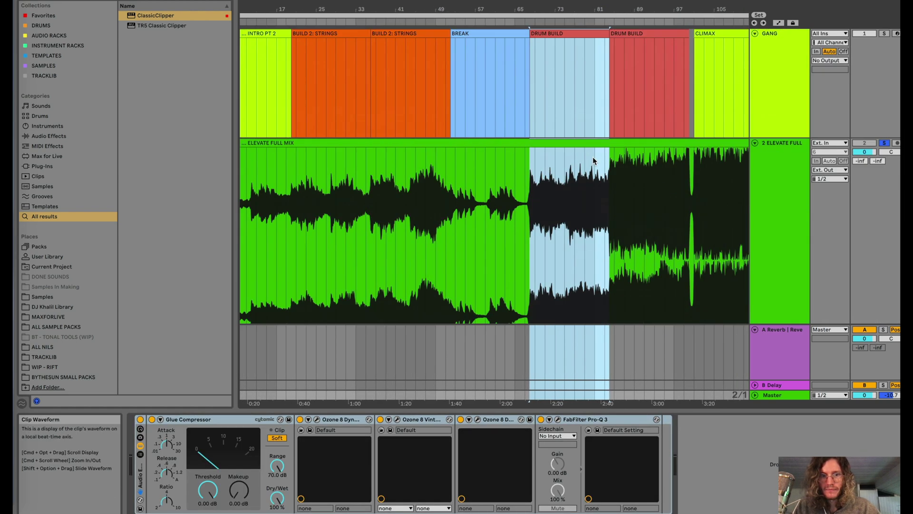
Clear the drum build selection and place the insertion point in the full mix just after the start of the BREAK section.
{"action": "left_click", "coordinate": [566, 62]}
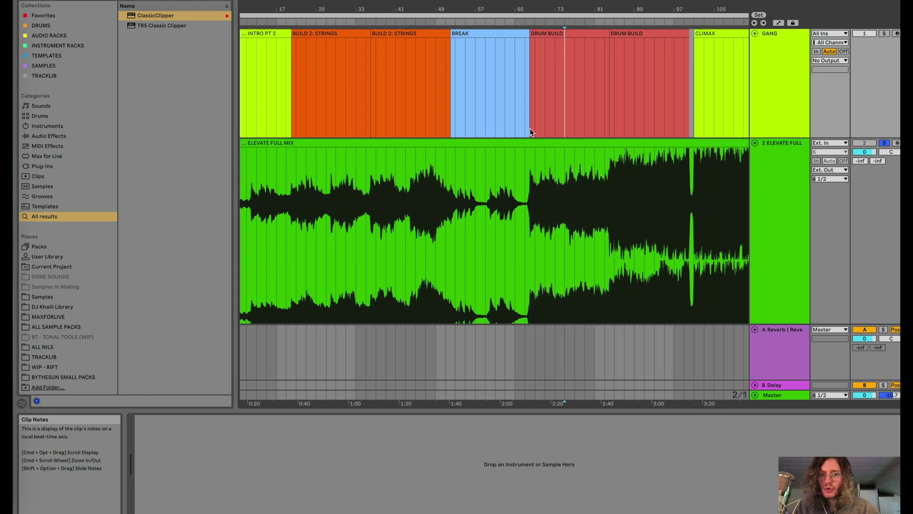
{"action": "scroll", "coordinate": [530, 133], "scroll_direction": "down", "scroll_amount": 1}
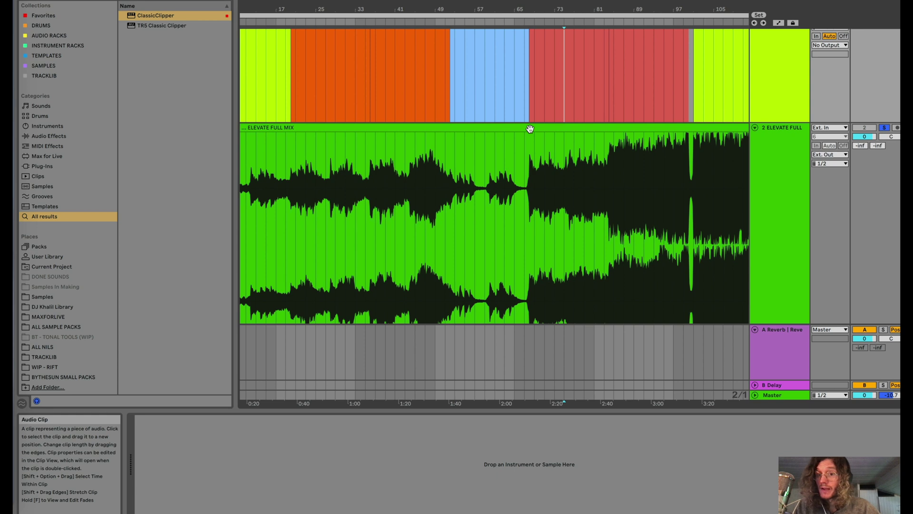
{"action": "scroll", "coordinate": [486, 163], "scroll_direction": "up", "scroll_amount": 1}
{"action": "scroll", "coordinate": [485, 163], "scroll_direction": "left", "scroll_amount": 2}
{"action": "scroll", "coordinate": [484, 164], "scroll_direction": "left", "scroll_amount": 1}
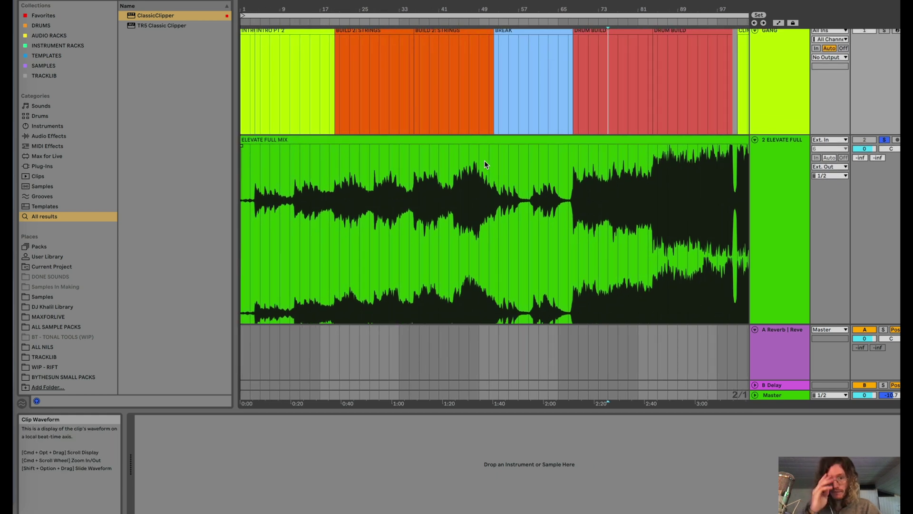
{"action": "left_click", "coordinate": [498, 170]}
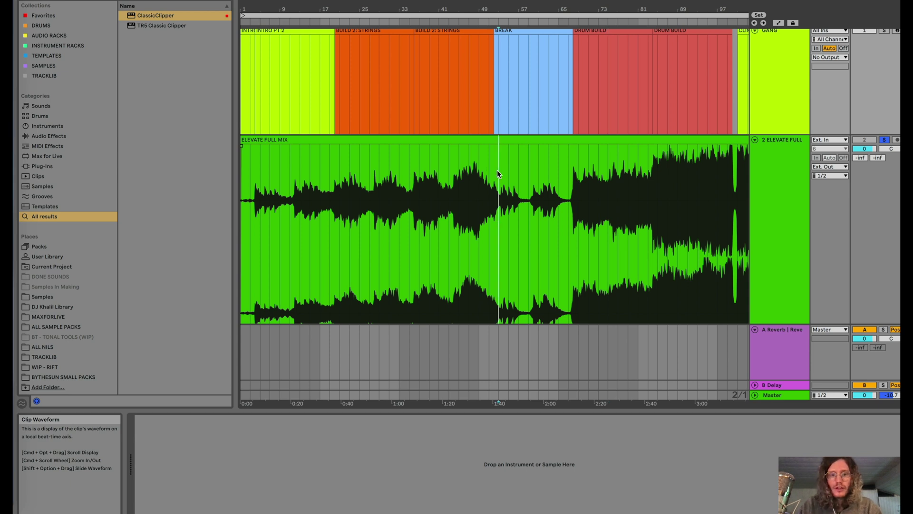
Split the ELEVATE FULL MIX clip at the start of the BREAK section.
{"action": "scroll", "coordinate": [496, 169], "scroll_direction": "up", "scroll_amount": 2}
{"action": "left_click", "coordinate": [487, 168]}
{"action": "scroll", "coordinate": [490, 169], "scroll_direction": "up", "scroll_amount": 2}
{"action": "left_click", "coordinate": [493, 169]}
{"action": "scroll", "coordinate": [494, 169], "scroll_direction": "left", "scroll_amount": 1}
{"action": "key", "text": "super+e"}
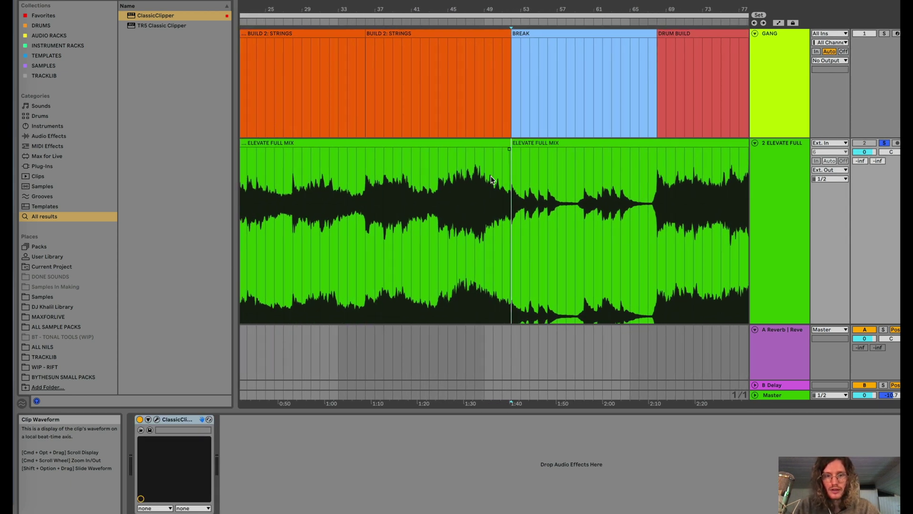
Place the insertion point in the full mix at the start of the INTRO PT 2 section.
{"action": "scroll", "coordinate": [494, 171], "scroll_direction": "left", "scroll_amount": 5}
{"action": "left_click", "coordinate": [270, 202]}
{"action": "left_click", "coordinate": [265, 204]}
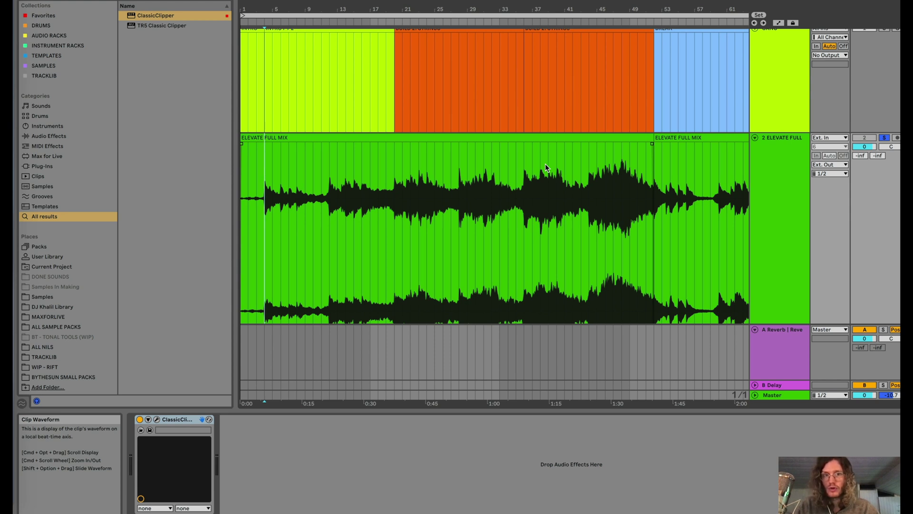
Split the ELEVATE FULL MIX clip at the start of the first DRUM BUILD section.
{"action": "scroll", "coordinate": [546, 168], "scroll_direction": "right", "scroll_amount": 5}
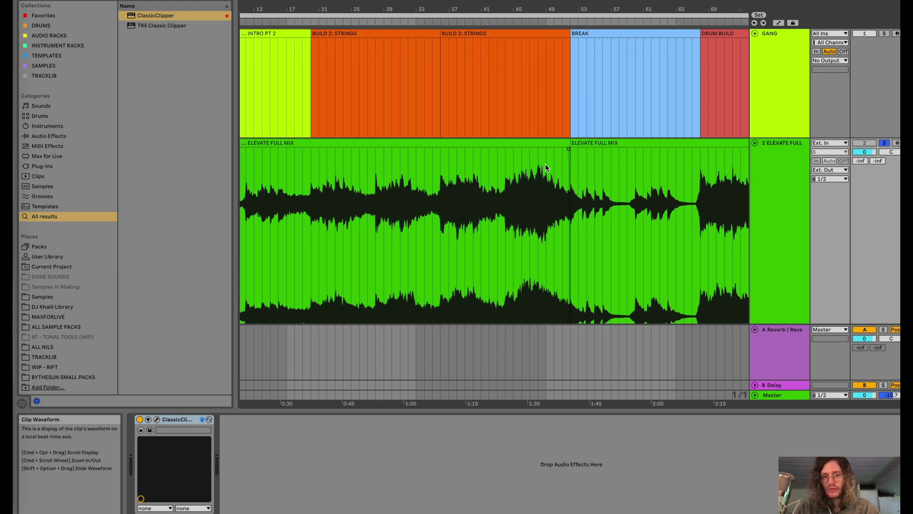
{"action": "scroll", "coordinate": [546, 167], "scroll_direction": "right", "scroll_amount": 10}
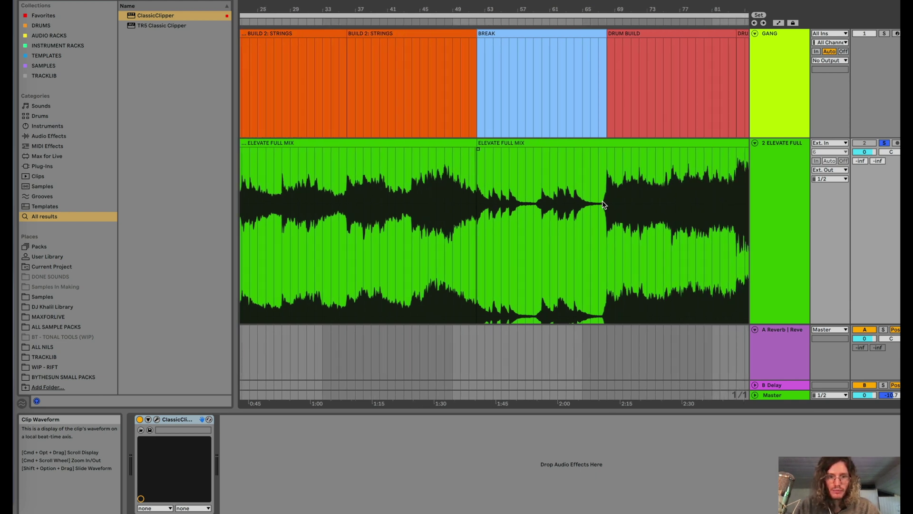
{"action": "scroll", "coordinate": [604, 205], "scroll_direction": "right", "scroll_amount": 5}
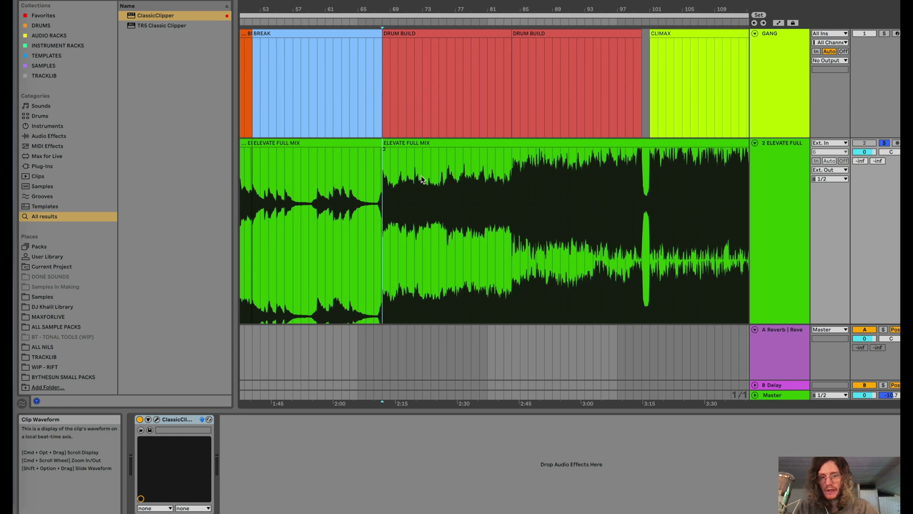
Point out in the full mix where the second DRUM BUILD starts, the short gap after it, and the CLIMAX entry.
{"action": "left_click", "coordinate": [512, 161]}
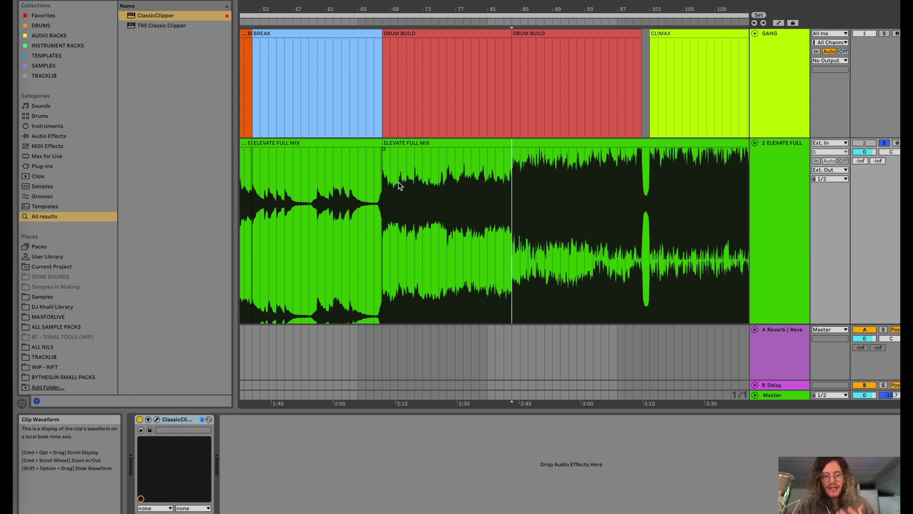
{"action": "scroll", "coordinate": [400, 186], "scroll_direction": "right", "scroll_amount": 5}
{"action": "left_click", "coordinate": [549, 180]}
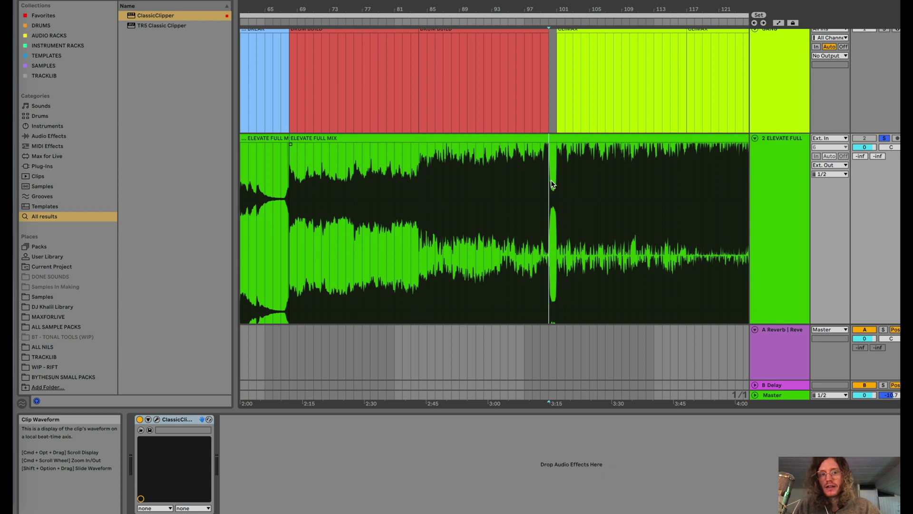
{"action": "scroll", "coordinate": [549, 181], "scroll_direction": "right", "scroll_amount": 1}
{"action": "left_click", "coordinate": [547, 181]}
{"action": "scroll", "coordinate": [544, 179], "scroll_direction": "right", "scroll_amount": 1}
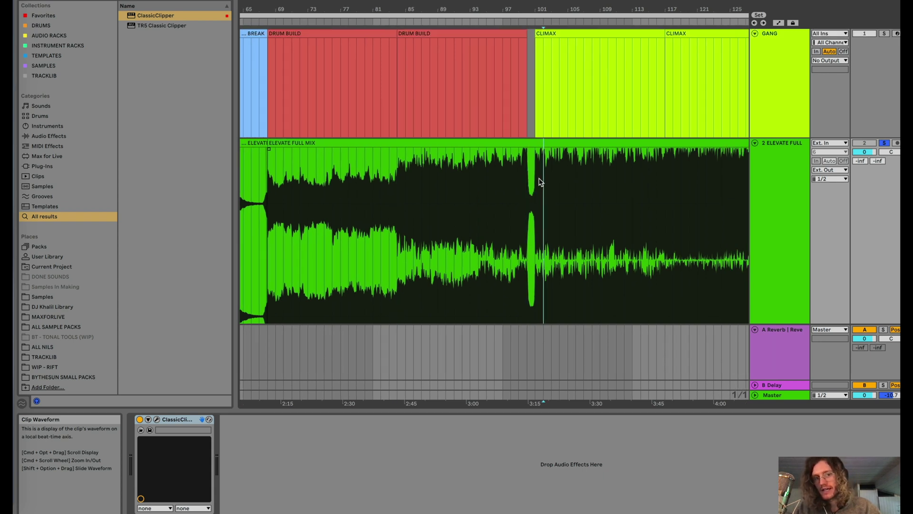
Split the ELEVATE FULL MIX clip at the end of the second CLIMAX section.
{"action": "scroll", "coordinate": [540, 182], "scroll_direction": "right", "scroll_amount": 6}
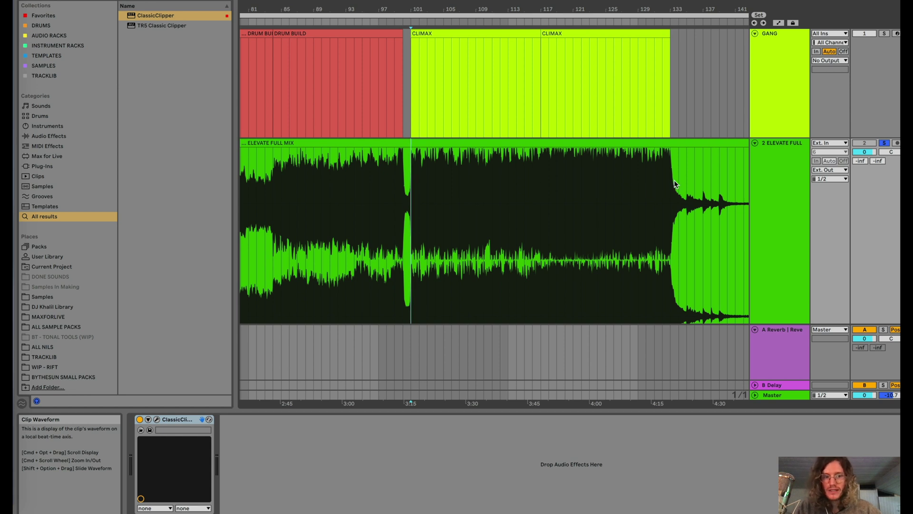
{"action": "scroll", "coordinate": [674, 185], "scroll_direction": "right", "scroll_amount": 3}
{"action": "left_click", "coordinate": [620, 178]}
{"action": "key", "text": "super+e"}
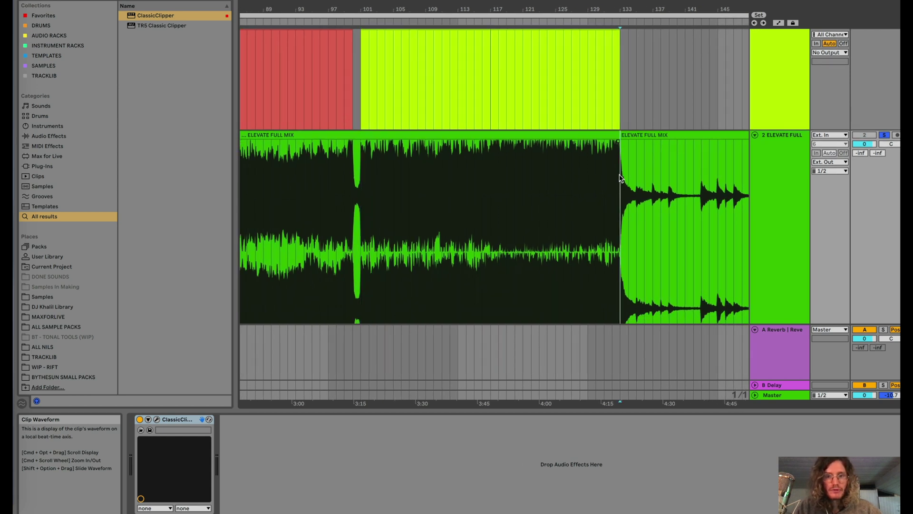
Split the ELEVATE FULL MIX clip at the start of the second DRUM BUILD section.
{"action": "scroll", "coordinate": [620, 178], "scroll_direction": "left", "scroll_amount": 10}
{"action": "left_click", "coordinate": [512, 197]}
{"action": "scroll", "coordinate": [511, 197], "scroll_direction": "up", "scroll_amount": 5}
{"action": "left_click", "coordinate": [495, 194]}
{"action": "key", "text": "super+e"}
{"action": "scroll", "coordinate": [495, 194], "scroll_direction": "down", "scroll_amount": 5}
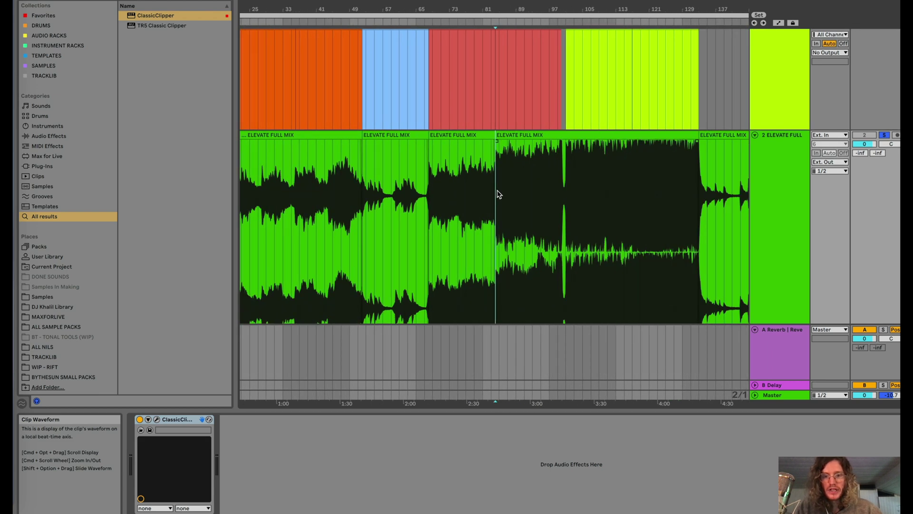
Return to the beginning of the full mix and place the insertion point at the start of INTRO PT 2.
{"action": "scroll", "coordinate": [498, 194], "scroll_direction": "left", "scroll_amount": 5}
{"action": "scroll", "coordinate": [330, 220], "scroll_direction": "up", "scroll_amount": 3}
{"action": "scroll", "coordinate": [330, 220], "scroll_direction": "left", "scroll_amount": 3}
{"action": "scroll", "coordinate": [358, 214], "scroll_direction": "up", "scroll_amount": 2}
{"action": "left_click", "coordinate": [254, 258]}
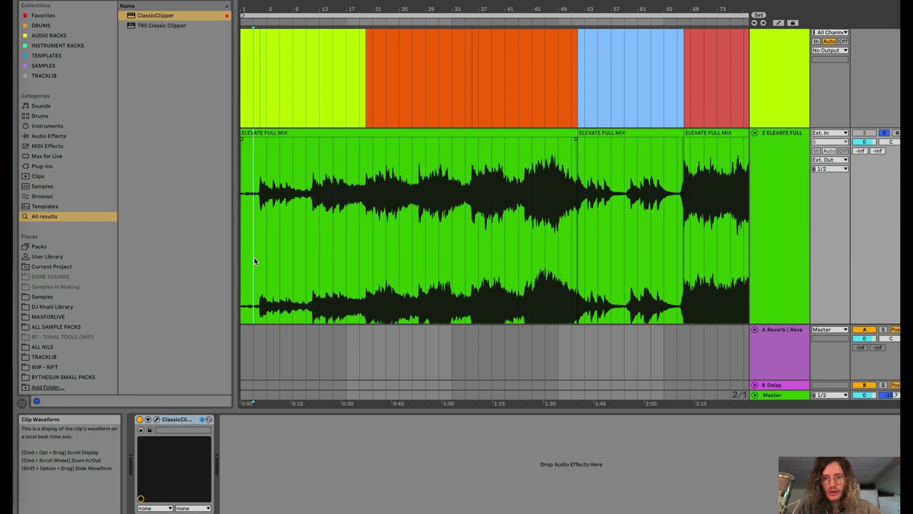
{"action": "scroll", "coordinate": [254, 258], "scroll_direction": "up", "scroll_amount": 5}
{"action": "left_click", "coordinate": [281, 224]}
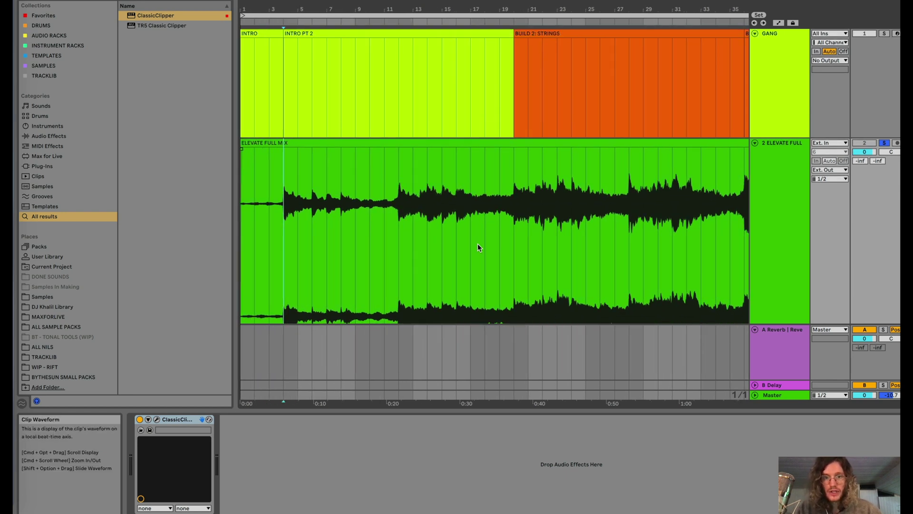
Play the full mix from the INTRO, skipping ahead to INTRO PT 2 and to its second phrase.
{"action": "left_click", "coordinate": [255, 214]}
{"action": "key", "text": "space"}
{"action": "left_click", "coordinate": [284, 222]}
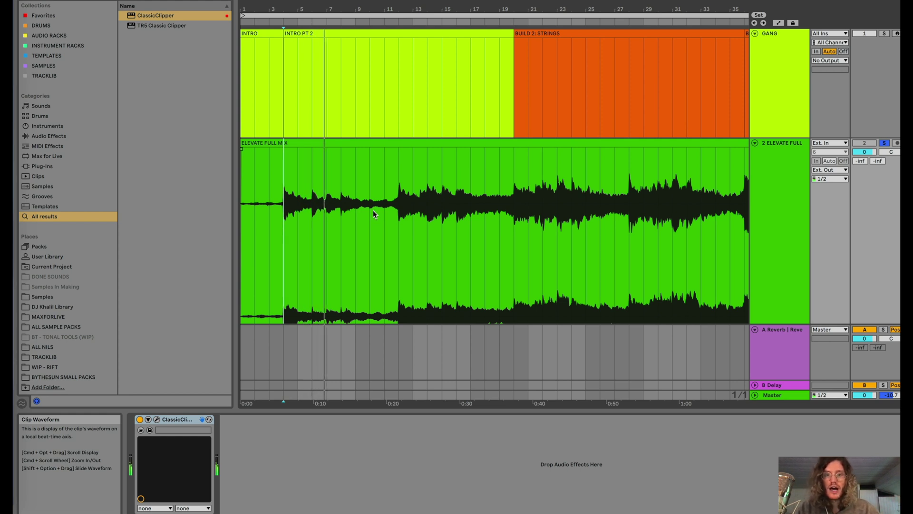
{"action": "left_click", "coordinate": [397, 224]}
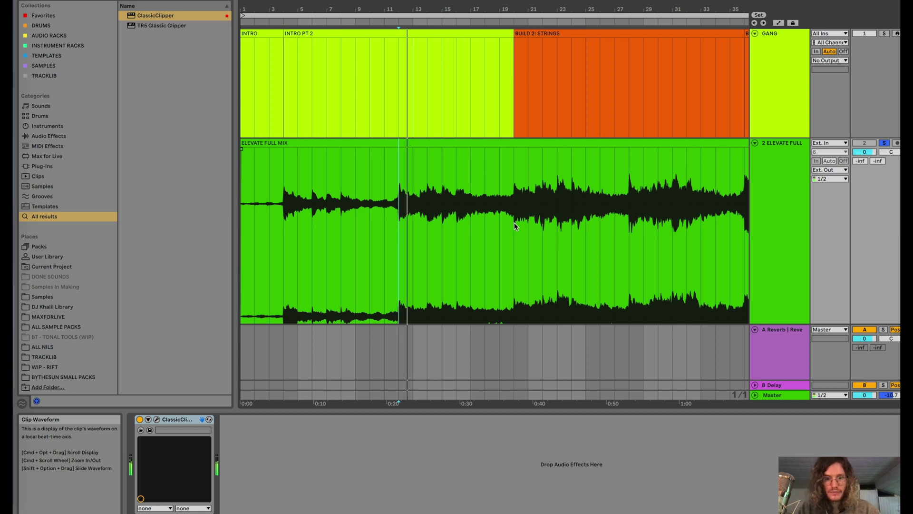
Skip playback of the full mix to the start of the first and second BUILD 2: STRINGS sections.
{"action": "scroll", "coordinate": [513, 221], "scroll_direction": "down", "scroll_amount": 2}
{"action": "scroll", "coordinate": [512, 222], "scroll_direction": "right", "scroll_amount": 1}
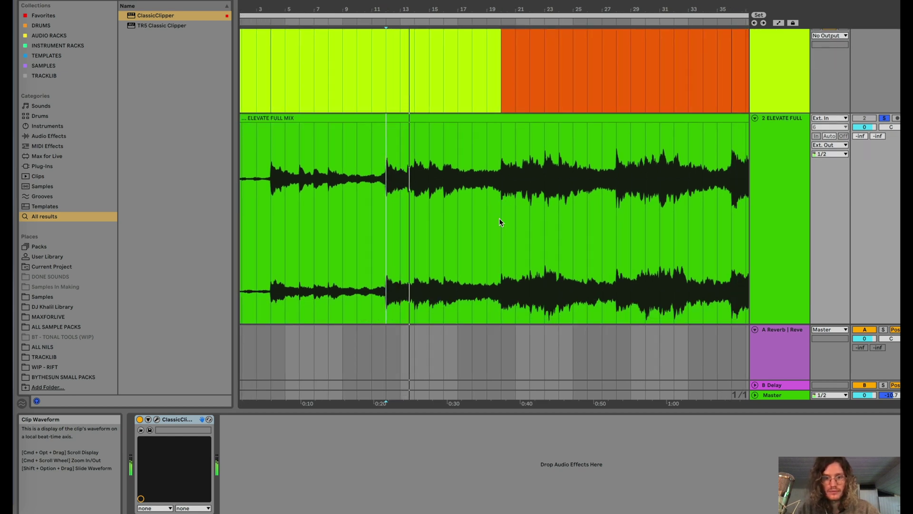
{"action": "left_click", "coordinate": [499, 219]}
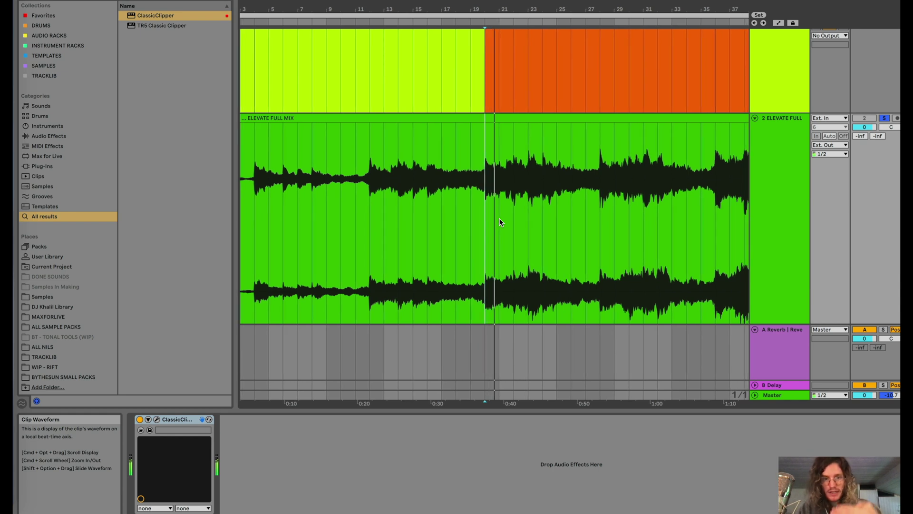
{"action": "scroll", "coordinate": [572, 223], "scroll_direction": "right", "scroll_amount": 15}
{"action": "left_click", "coordinate": [478, 220]}
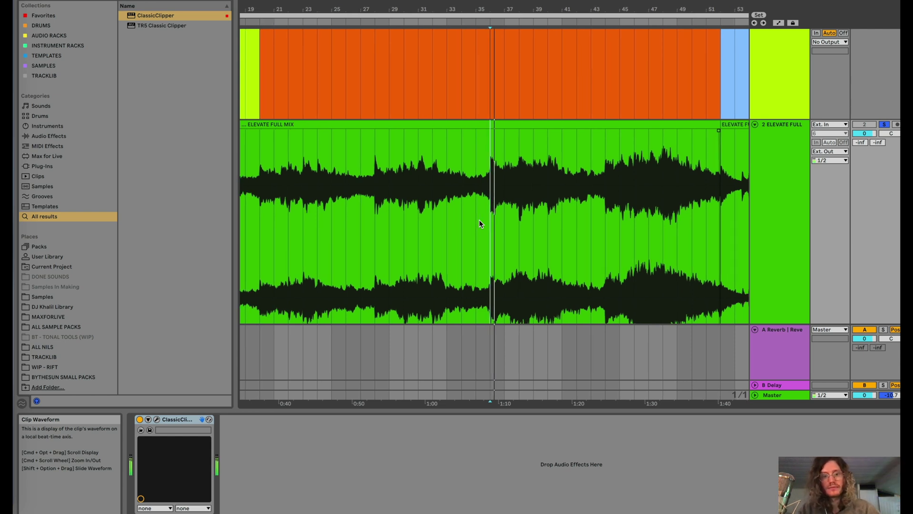
Play the last strings phrase before the break and place the insertion point at the start of BREAK.
{"action": "scroll", "coordinate": [518, 224], "scroll_direction": "down", "scroll_amount": 3}
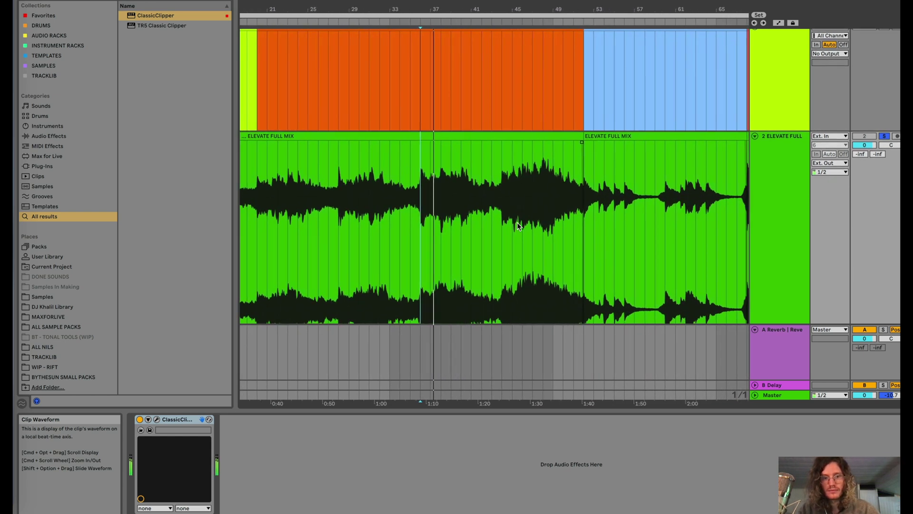
{"action": "scroll", "coordinate": [518, 222], "scroll_direction": "down", "scroll_amount": 2}
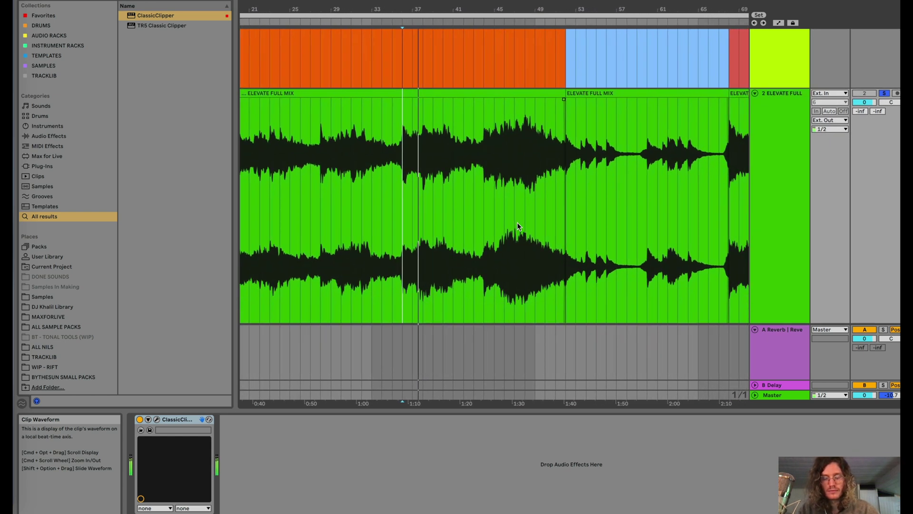
{"action": "left_click", "coordinate": [483, 208]}
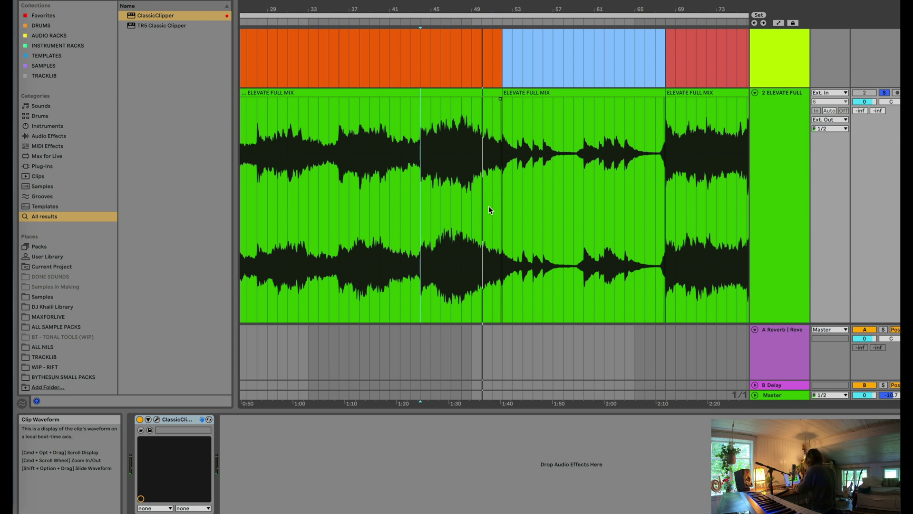
{"action": "left_click", "coordinate": [504, 204]}
{"action": "scroll", "coordinate": [505, 203], "scroll_direction": "up", "scroll_amount": 3}
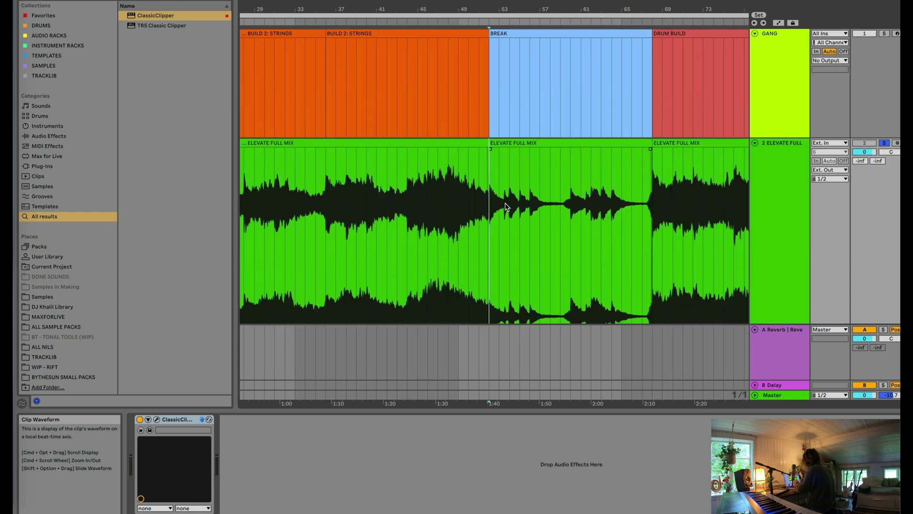
Split the full mix clip at the start of the first BUILD 2: STRINGS section and again halfway through it.
{"action": "scroll", "coordinate": [600, 221], "scroll_direction": "down", "scroll_amount": 3}
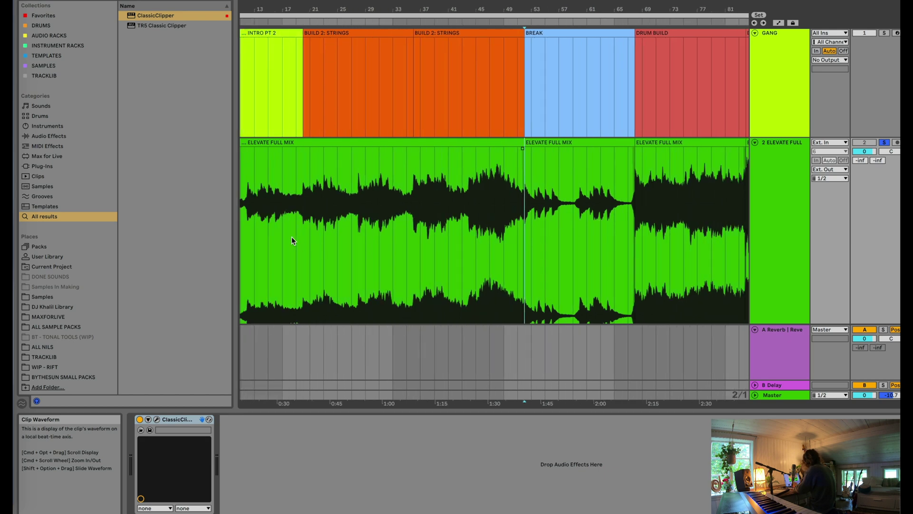
{"action": "scroll", "coordinate": [310, 222], "scroll_direction": "up", "scroll_amount": 3}
{"action": "scroll", "coordinate": [310, 219], "scroll_direction": "down", "scroll_amount": 4}
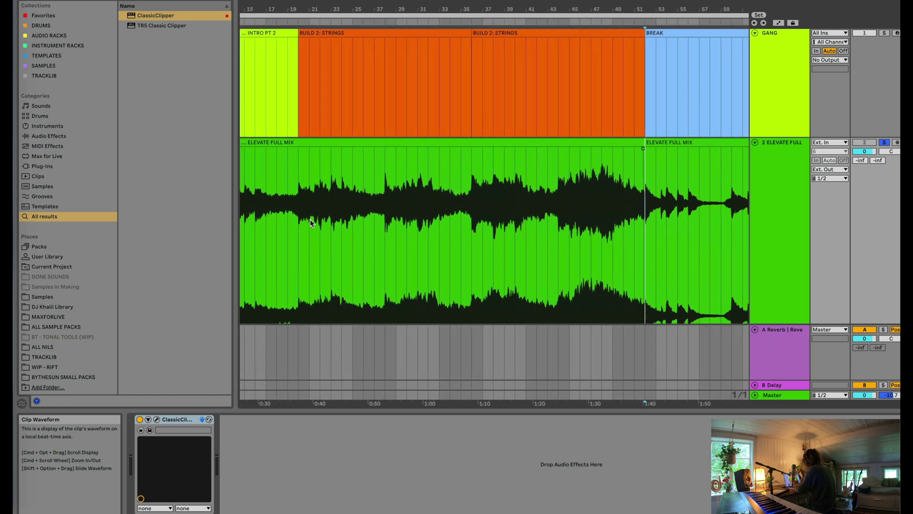
{"action": "left_click", "coordinate": [304, 218]}
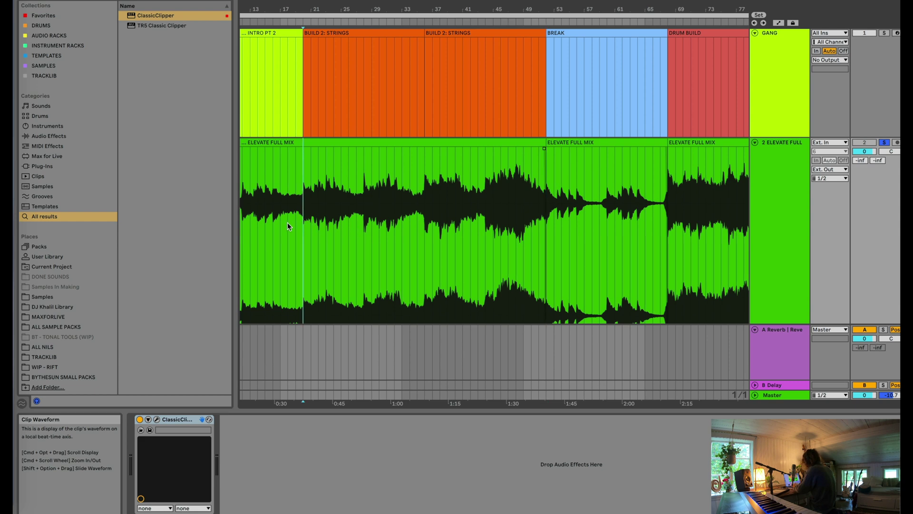
{"action": "scroll", "coordinate": [351, 206], "scroll_direction": "up", "scroll_amount": 2}
{"action": "left_click", "coordinate": [374, 208], "text": "shift"}
{"action": "key", "text": "super+e"}
Split the full mix clip at the start of the second BUILD 2: STRINGS section and again halfway through it.
{"action": "left_click", "coordinate": [507, 200]}
{"action": "key", "text": "super+e"}
{"action": "left_click", "coordinate": [642, 204]}
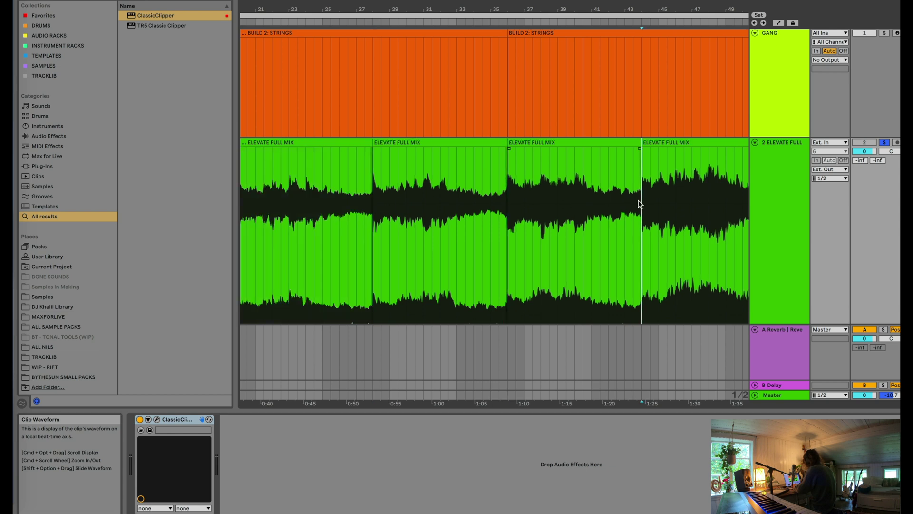
{"action": "key", "text": "super+e"}
{"action": "scroll", "coordinate": [641, 204], "scroll_direction": "right", "scroll_amount": 3}
{"action": "scroll", "coordinate": [640, 204], "scroll_direction": "down", "scroll_amount": 3}
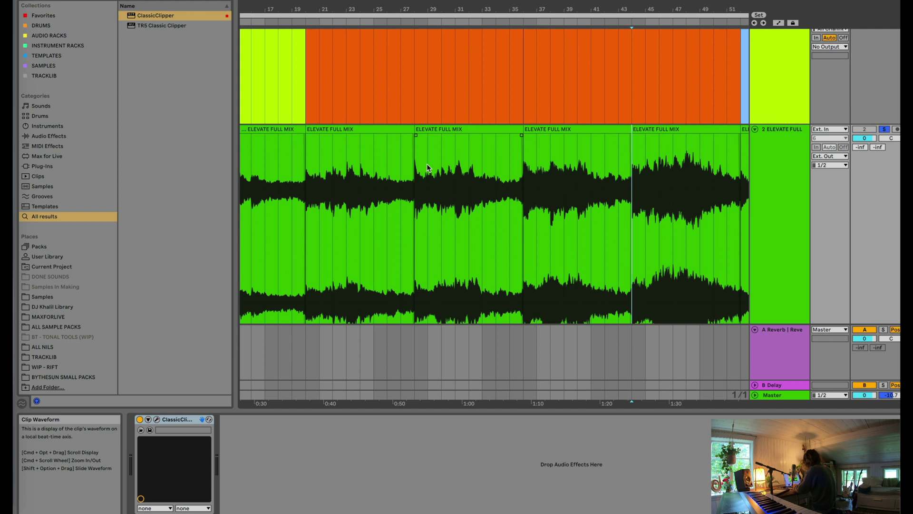
Play the first split strings phrase of the full mix, and play from the start of the second one.
{"action": "left_click", "coordinate": [393, 128]}
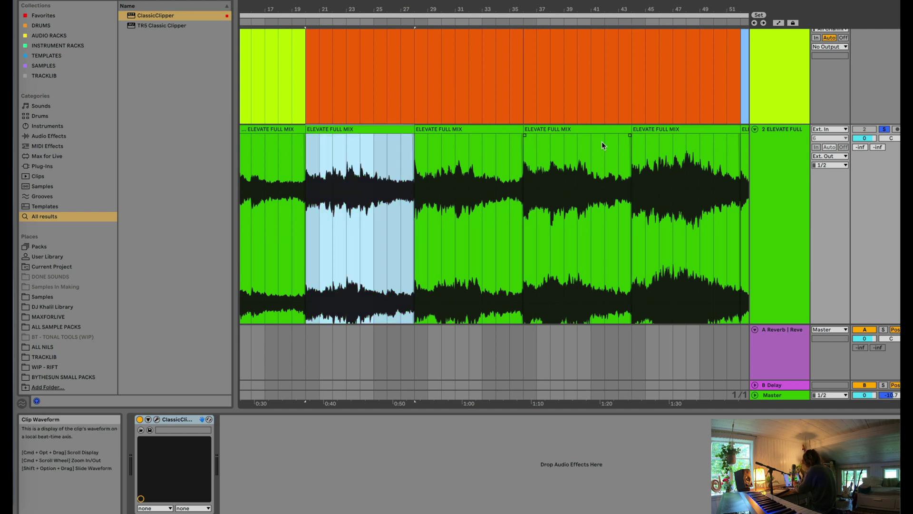
{"action": "key", "text": "space"}
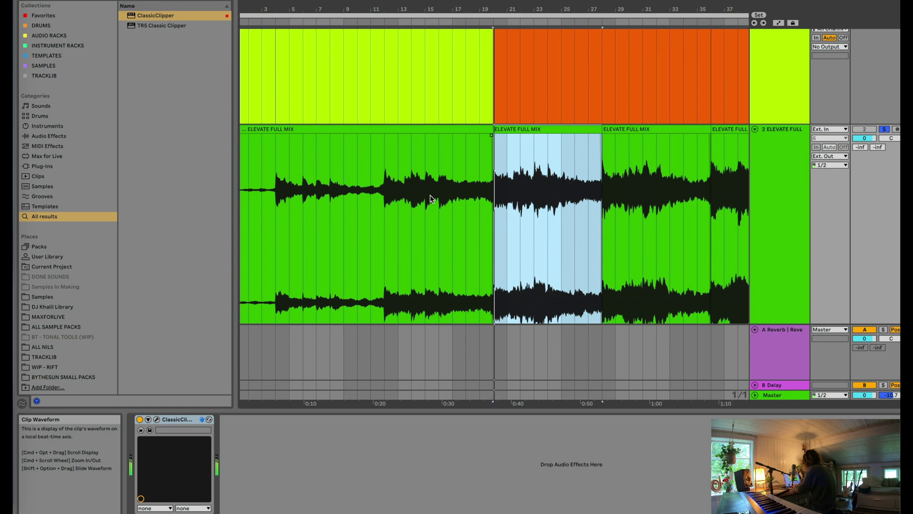
{"action": "left_click", "coordinate": [595, 223]}
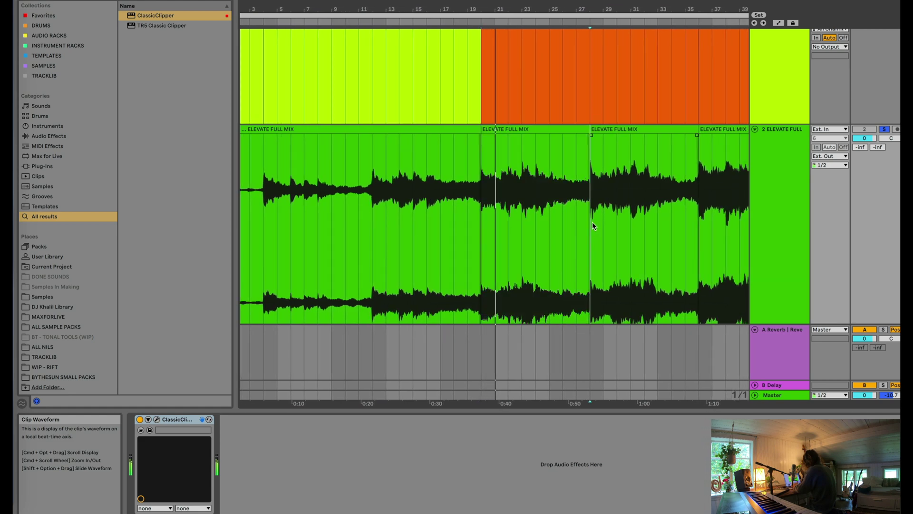
{"action": "scroll", "coordinate": [594, 223], "scroll_direction": "down", "scroll_amount": 3}
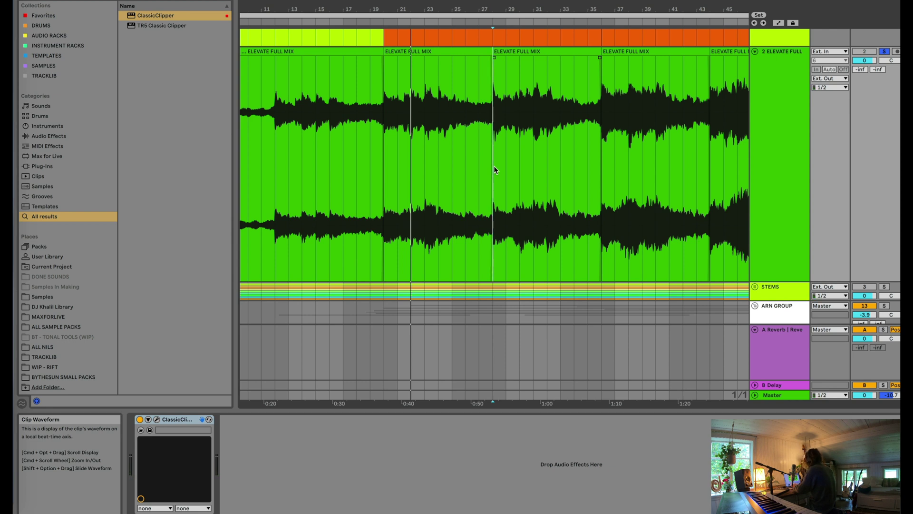
{"action": "key", "text": "space"}
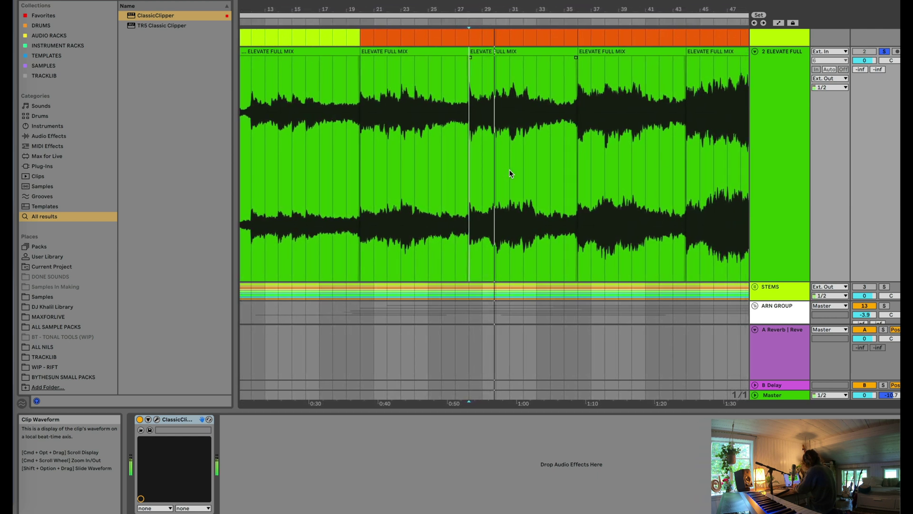
Move through the third strings phrase to the start of the fourth phrase, just before the break.
{"action": "left_click", "coordinate": [560, 124]}
{"action": "left_click", "coordinate": [597, 130]}
{"action": "scroll", "coordinate": [597, 130], "scroll_direction": "down", "scroll_amount": 3}
{"action": "scroll", "coordinate": [597, 130], "scroll_direction": "up", "scroll_amount": 5}
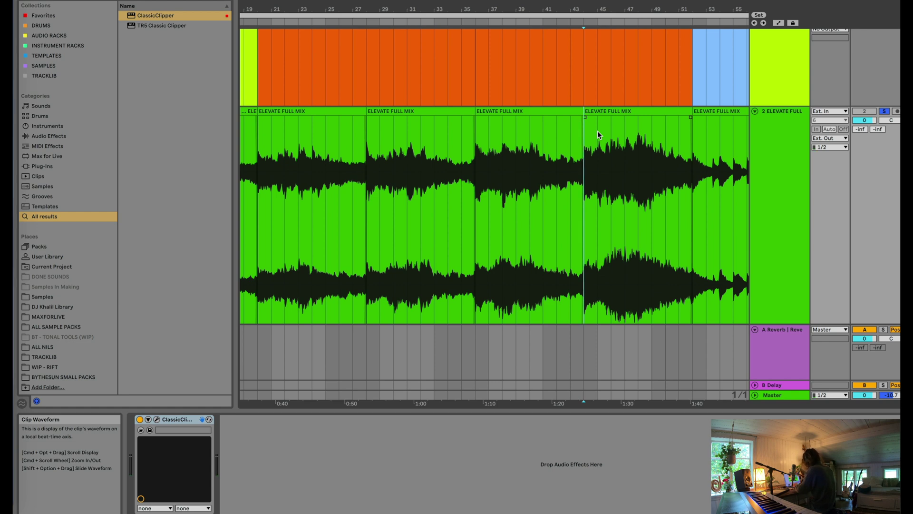
{"action": "scroll", "coordinate": [597, 130], "scroll_direction": "down", "scroll_amount": 3}
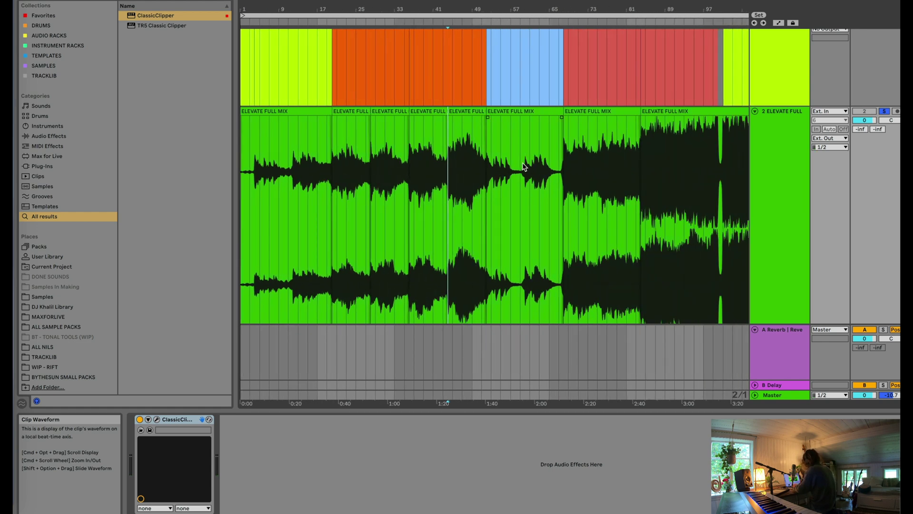
Place the insertion point at the start of the BREAK section and examine its waveform up close.
{"action": "left_click", "coordinate": [488, 182]}
{"action": "scroll", "coordinate": [489, 183], "scroll_direction": "up", "scroll_amount": 3}
{"action": "scroll", "coordinate": [489, 183], "scroll_direction": "down", "scroll_amount": 2}
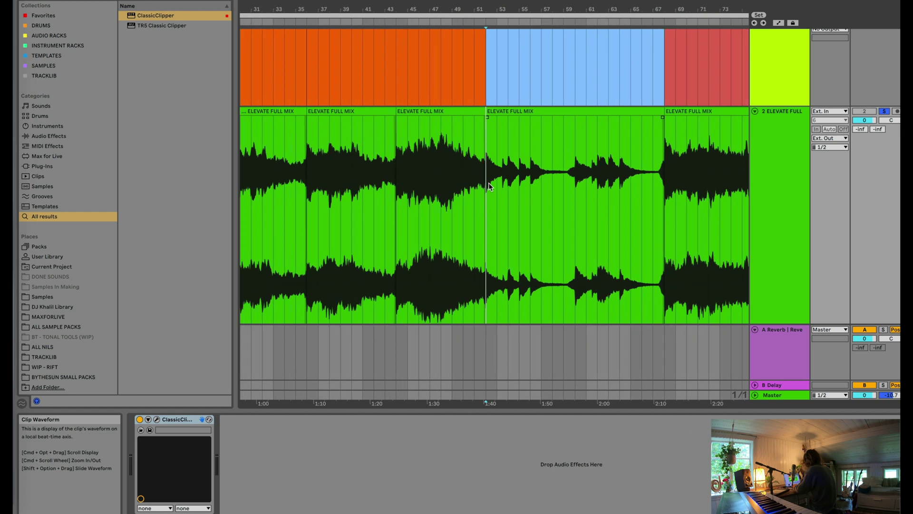
Examine the BREAK section's waveform against the strings build before it and the drum build and climax after it.
{"action": "scroll", "coordinate": [489, 184], "scroll_direction": "right", "scroll_amount": 3}
{"action": "scroll", "coordinate": [489, 184], "scroll_direction": "up", "scroll_amount": 1}
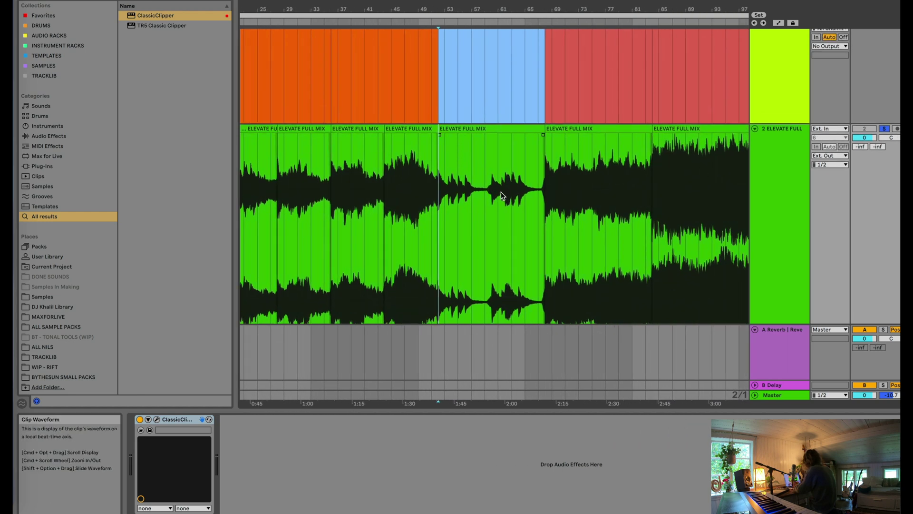
{"action": "scroll", "coordinate": [513, 200], "scroll_direction": "down", "scroll_amount": 3}
{"action": "scroll", "coordinate": [525, 205], "scroll_direction": "up", "scroll_amount": 3}
{"action": "scroll", "coordinate": [526, 204], "scroll_direction": "down", "scroll_amount": 1}
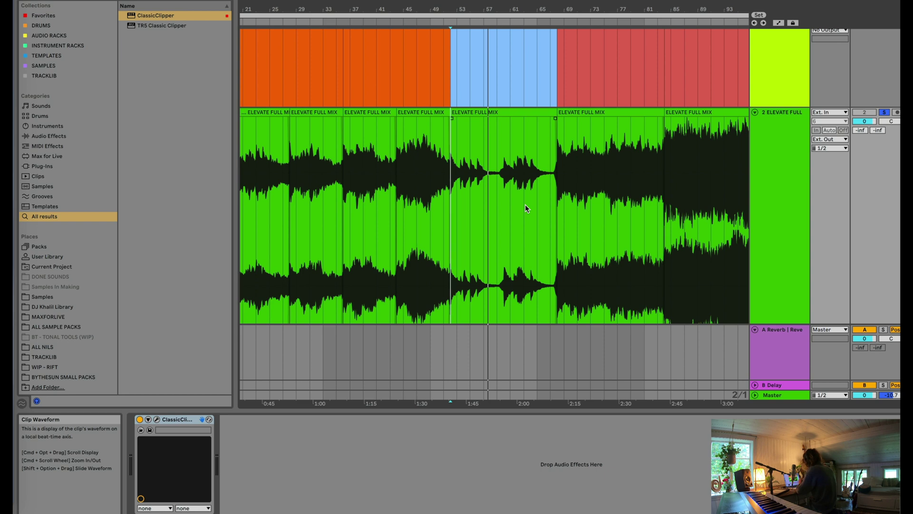
{"action": "scroll", "coordinate": [525, 208], "scroll_direction": "left", "scroll_amount": 2}
{"action": "scroll", "coordinate": [526, 208], "scroll_direction": "up", "scroll_amount": 1}
{"action": "scroll", "coordinate": [473, 222], "scroll_direction": "down", "scroll_amount": 5}
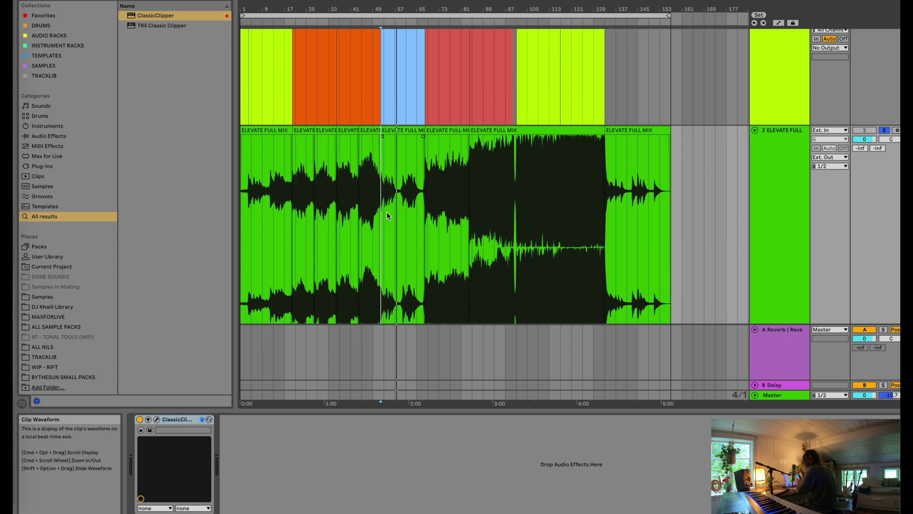
{"action": "scroll", "coordinate": [387, 212], "scroll_direction": "up", "scroll_amount": 3}
{"action": "scroll", "coordinate": [381, 212], "scroll_direction": "left", "scroll_amount": 2}
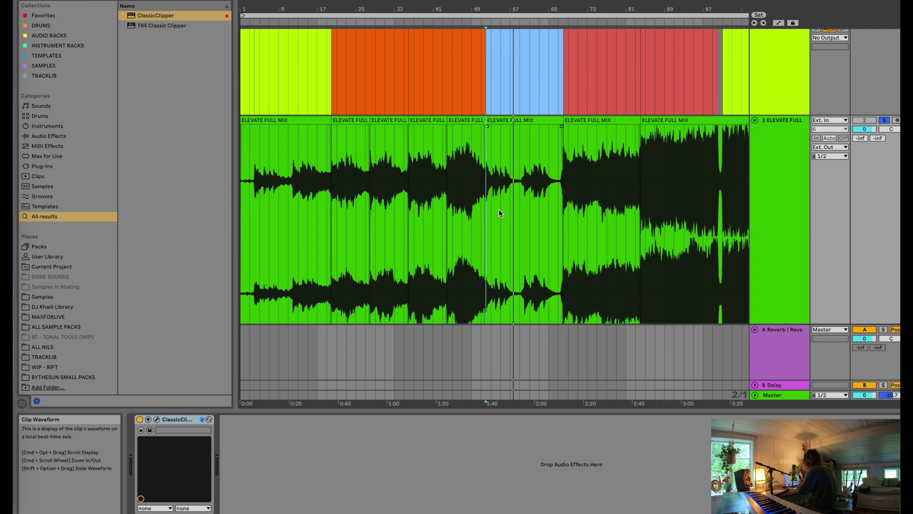
Move the insertion point from just before the strings build to the start of the BREAK section.
{"action": "left_click_drag", "start_coordinate": [258, 213], "coordinate": [335, 207]}
{"action": "left_click", "coordinate": [336, 207]}
{"action": "scroll", "coordinate": [366, 209], "scroll_direction": "right", "scroll_amount": 5}
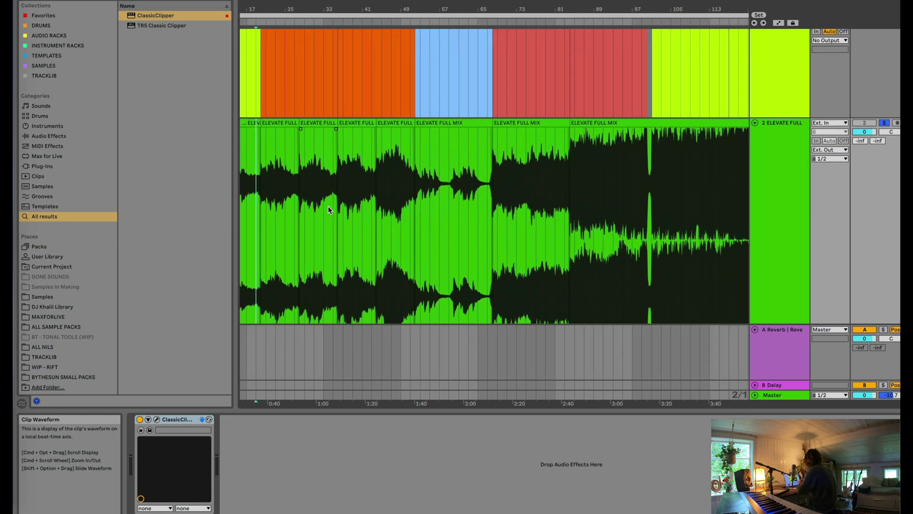
{"action": "left_click", "coordinate": [400, 213]}
{"action": "scroll", "coordinate": [403, 211], "scroll_direction": "down", "scroll_amount": 3}
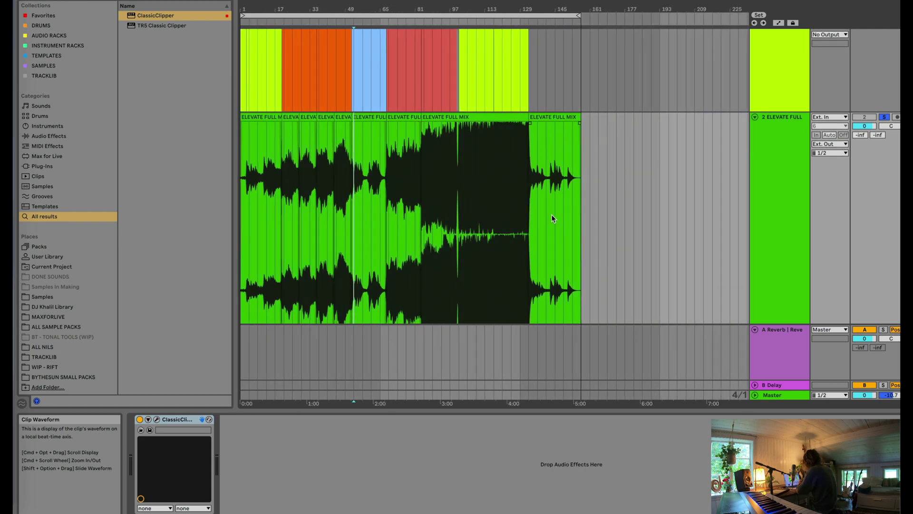
Play the quiet outro of the full mix from partway through its clip.
{"action": "left_click", "coordinate": [532, 202]}
{"action": "scroll", "coordinate": [553, 193], "scroll_direction": "up", "scroll_amount": 3}
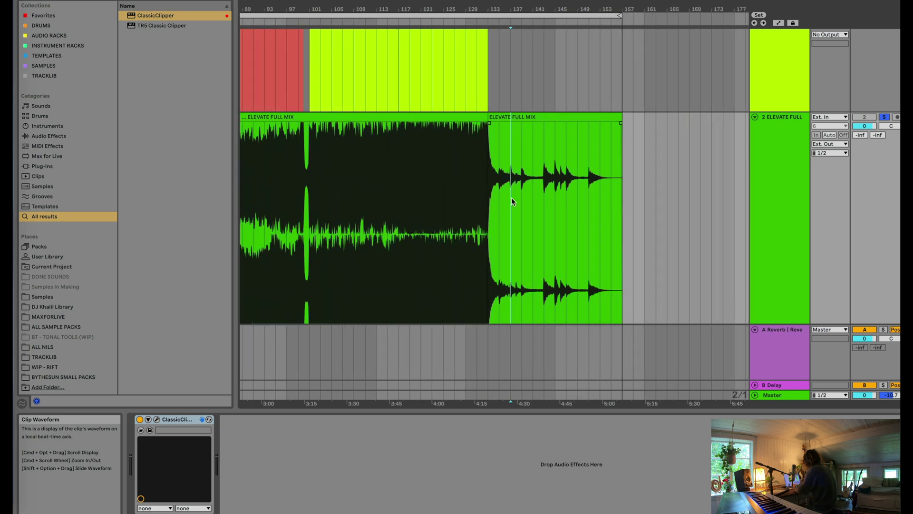
{"action": "scroll", "coordinate": [527, 195], "scroll_direction": "left", "scroll_amount": 10}
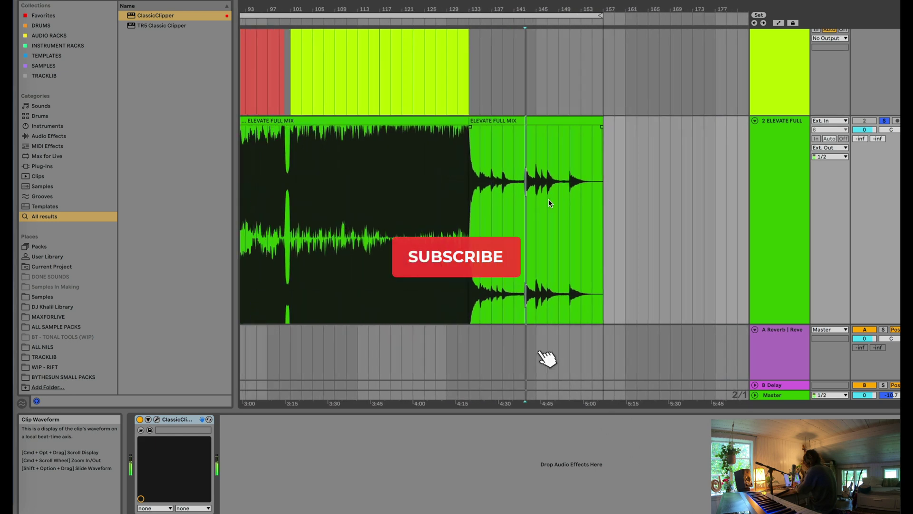
Play the second phrase of the BREAK section from about its middle.
{"action": "scroll", "coordinate": [447, 226], "scroll_direction": "up", "scroll_amount": 3}
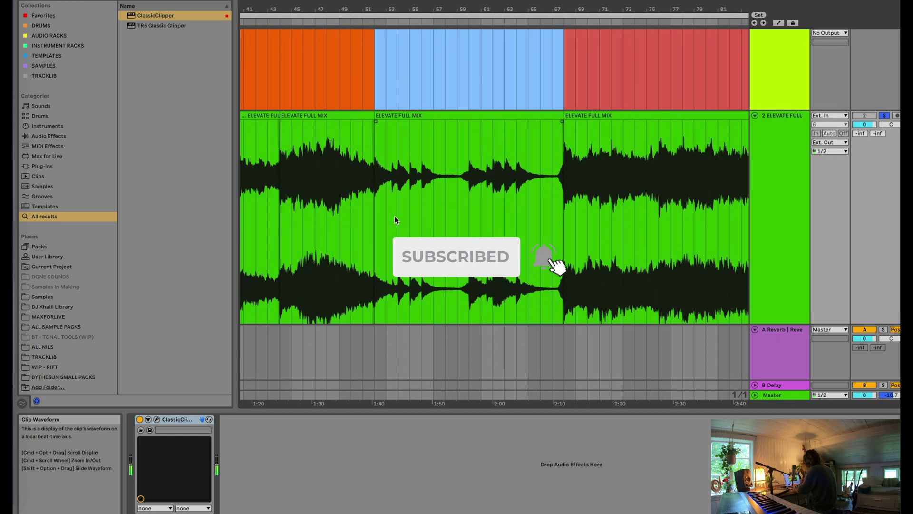
{"action": "left_click", "coordinate": [469, 206]}
{"action": "scroll", "coordinate": [413, 203], "scroll_direction": "left", "scroll_amount": 1}
{"action": "scroll", "coordinate": [410, 205], "scroll_direction": "down", "scroll_amount": 5}
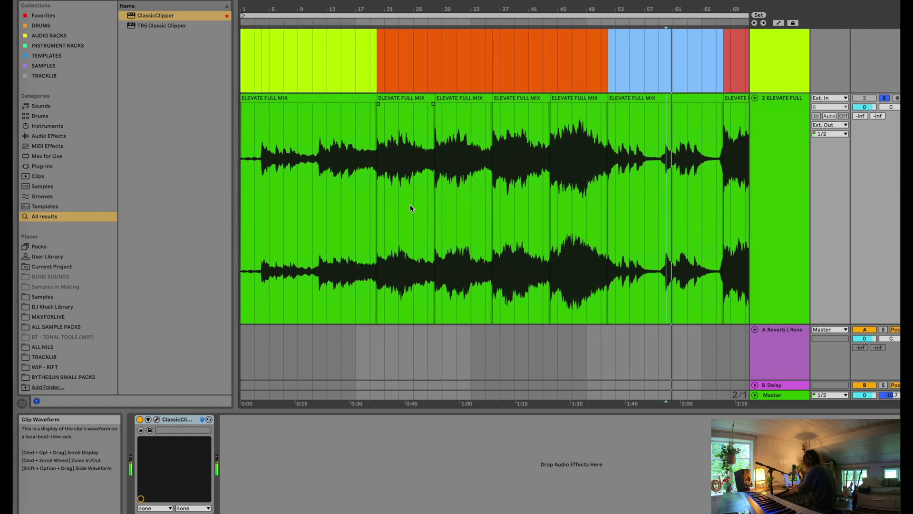
Play the intro of the full mix from about bar 4, where its first phrase begins.
{"action": "scroll", "coordinate": [411, 208], "scroll_direction": "down", "scroll_amount": 1}
{"action": "scroll", "coordinate": [255, 189], "scroll_direction": "up", "scroll_amount": 5}
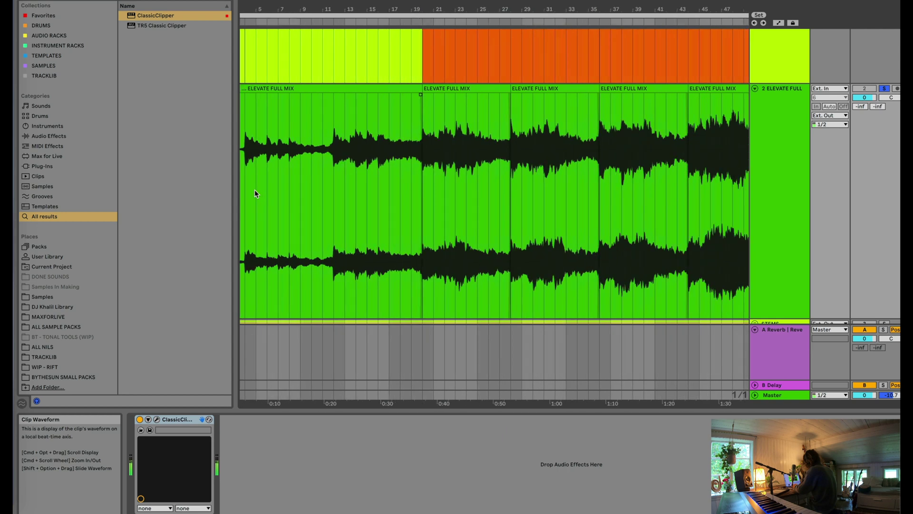
{"action": "left_click", "coordinate": [247, 187]}
{"action": "key", "text": "space"}
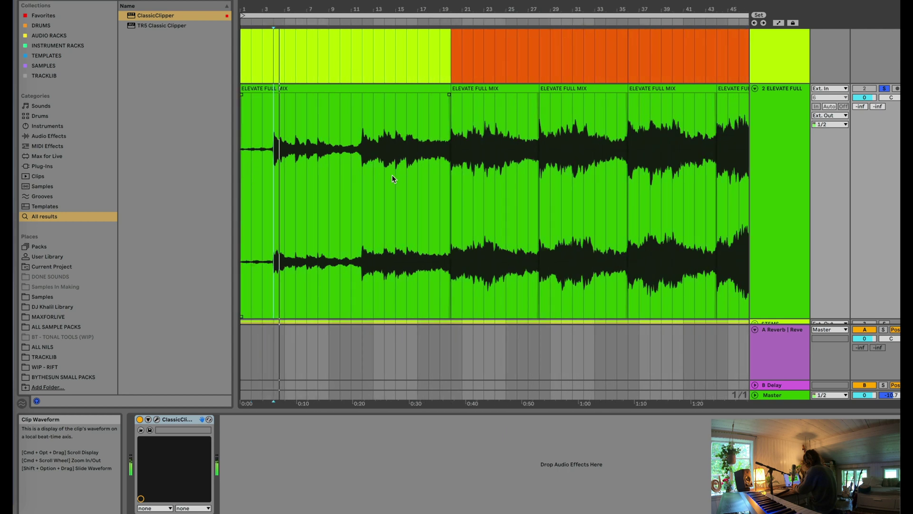
Mark the CLIMAX stretch of the full mix with a time selection, and then mark the whole BREAK section.
{"action": "scroll", "coordinate": [393, 178], "scroll_direction": "down", "scroll_amount": 4}
{"action": "scroll", "coordinate": [449, 195], "scroll_direction": "down", "scroll_amount": 2}
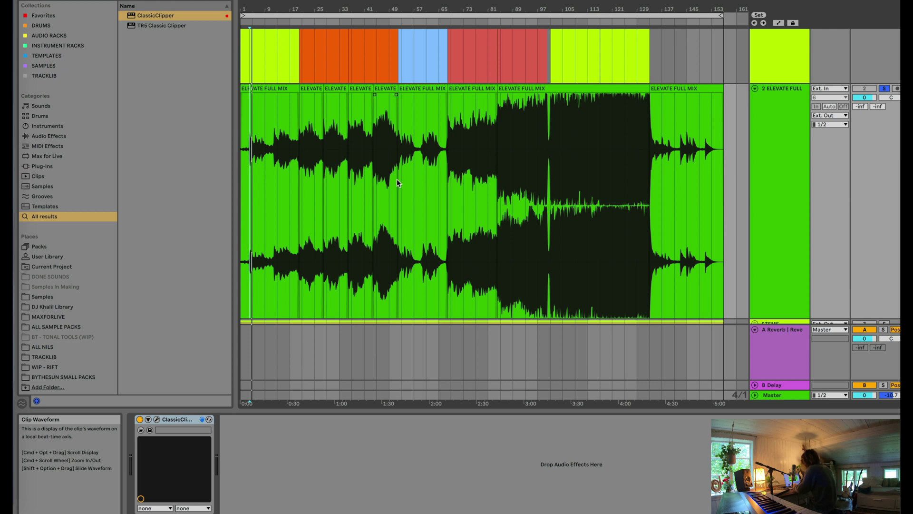
{"action": "scroll", "coordinate": [404, 186], "scroll_direction": "up", "scroll_amount": 3}
{"action": "scroll", "coordinate": [421, 187], "scroll_direction": "up", "scroll_amount": 2}
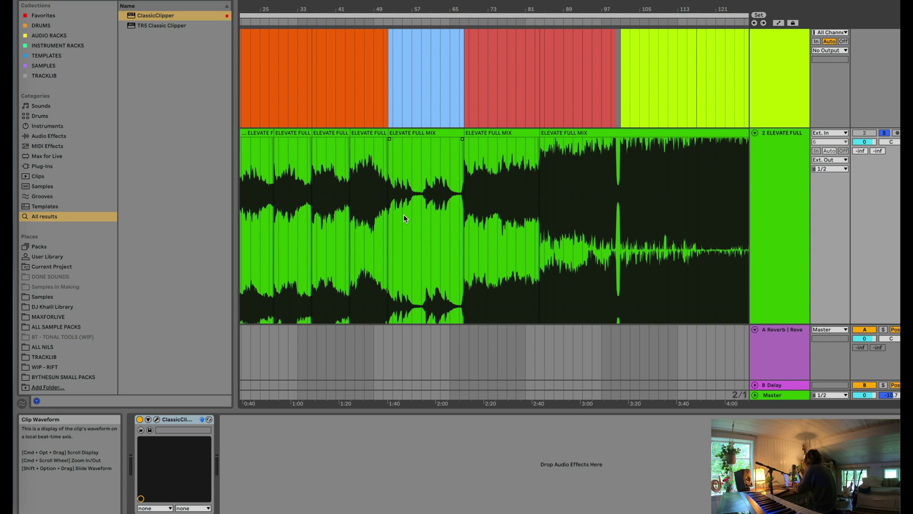
{"action": "scroll", "coordinate": [403, 218], "scroll_direction": "down", "scroll_amount": 3}
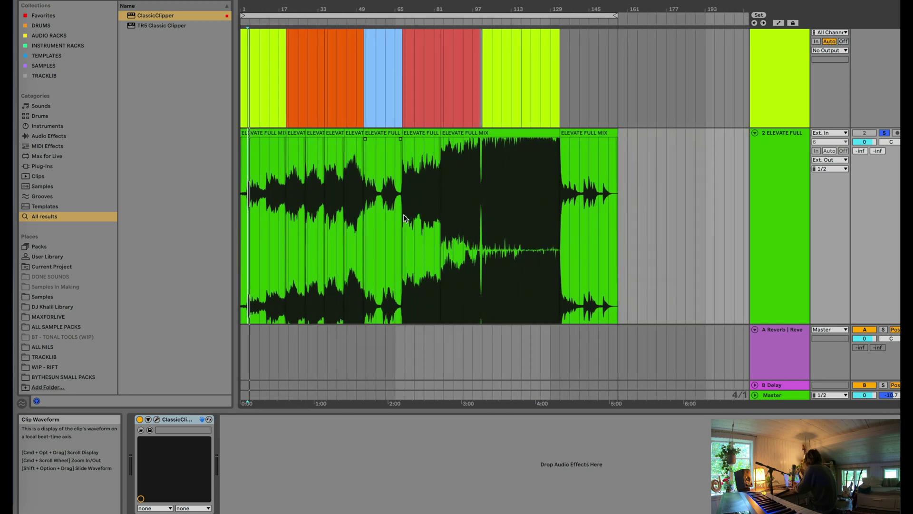
{"action": "scroll", "coordinate": [403, 218], "scroll_direction": "up", "scroll_amount": 3}
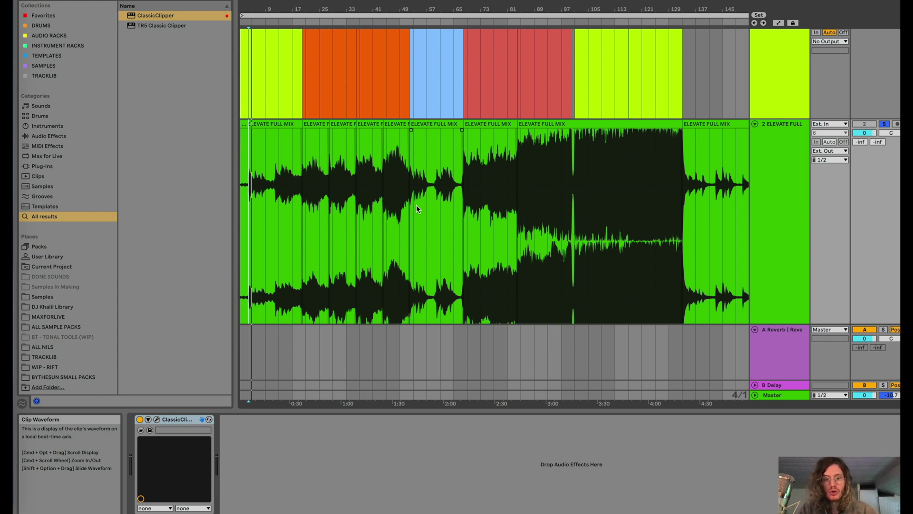
{"action": "left_click_drag", "start_coordinate": [574, 207], "coordinate": [688, 212]}
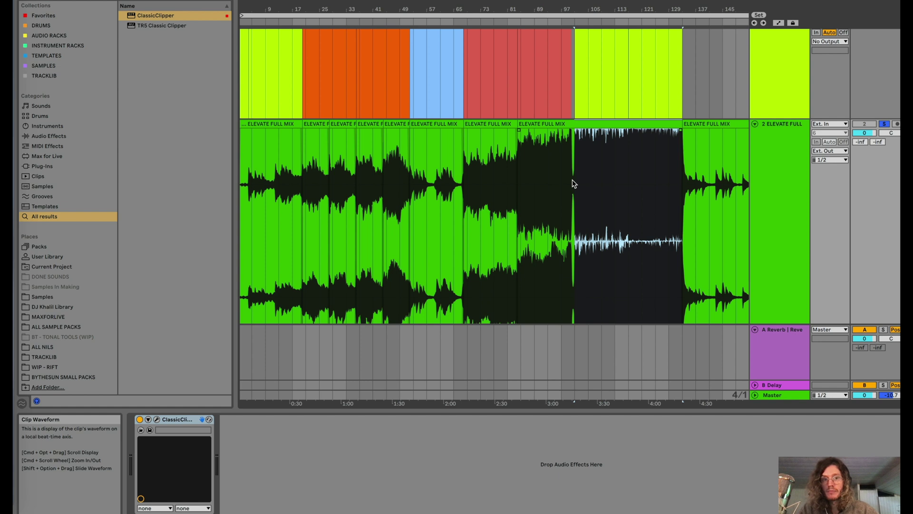
{"action": "left_click_drag", "start_coordinate": [573, 183], "coordinate": [602, 179]}
{"action": "left_click", "coordinate": [685, 175], "text": "shift"}
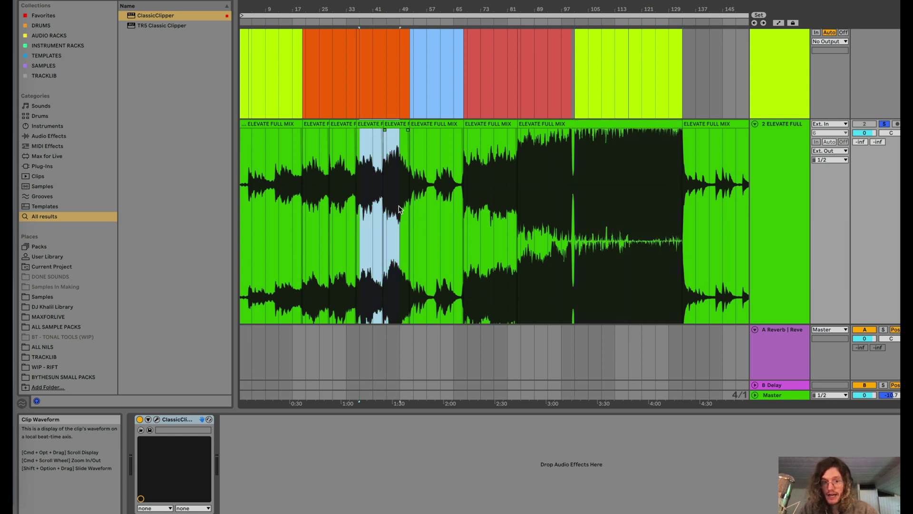
{"action": "left_click", "coordinate": [365, 206]}
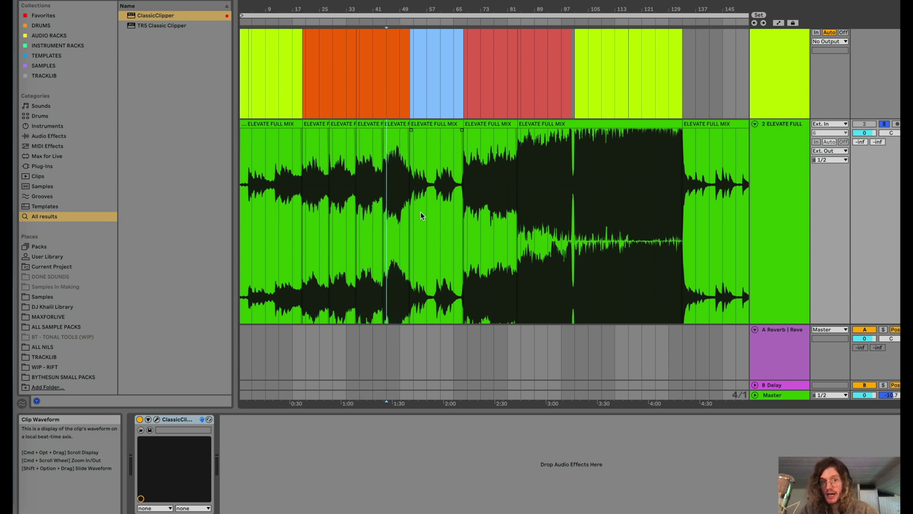
{"action": "left_click_drag", "start_coordinate": [412, 216], "coordinate": [466, 215]}
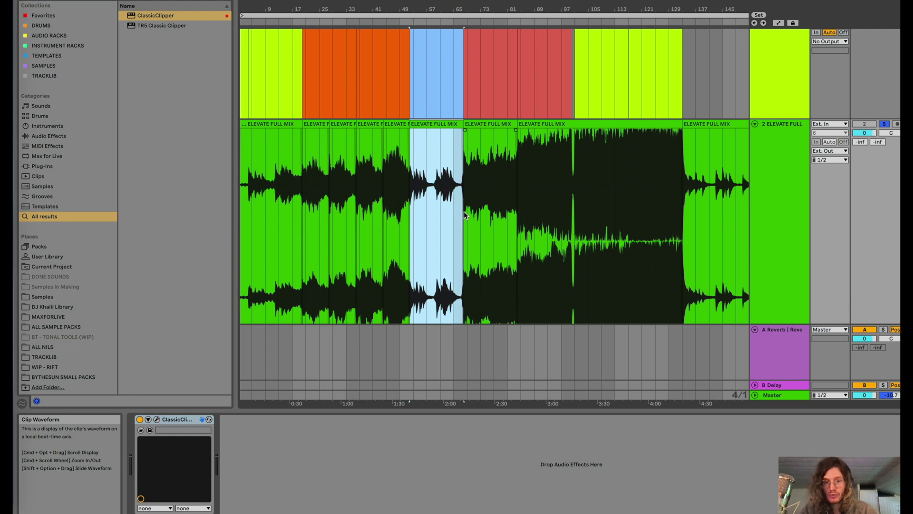
Play the transition from the end of the BREAK section into the first DRUM BUILD section.
{"action": "scroll", "coordinate": [433, 210], "scroll_direction": "up", "scroll_amount": 6}
{"action": "left_click", "coordinate": [492, 201]}
{"action": "scroll", "coordinate": [492, 201], "scroll_direction": "up", "scroll_amount": 3}
{"action": "left_click", "coordinate": [526, 194]}
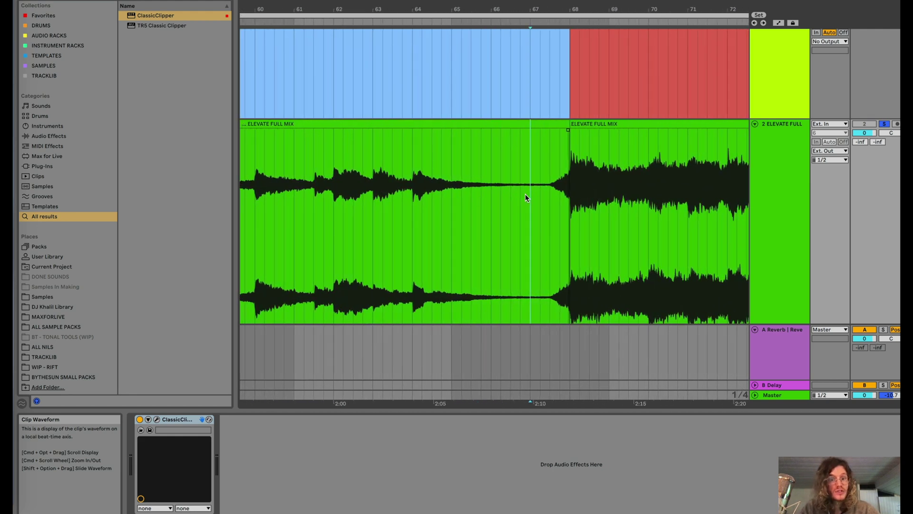
{"action": "scroll", "coordinate": [525, 194], "scroll_direction": "down", "scroll_amount": 5}
{"action": "scroll", "coordinate": [525, 194], "scroll_direction": "down", "scroll_amount": 2}
{"action": "key", "text": "space"}
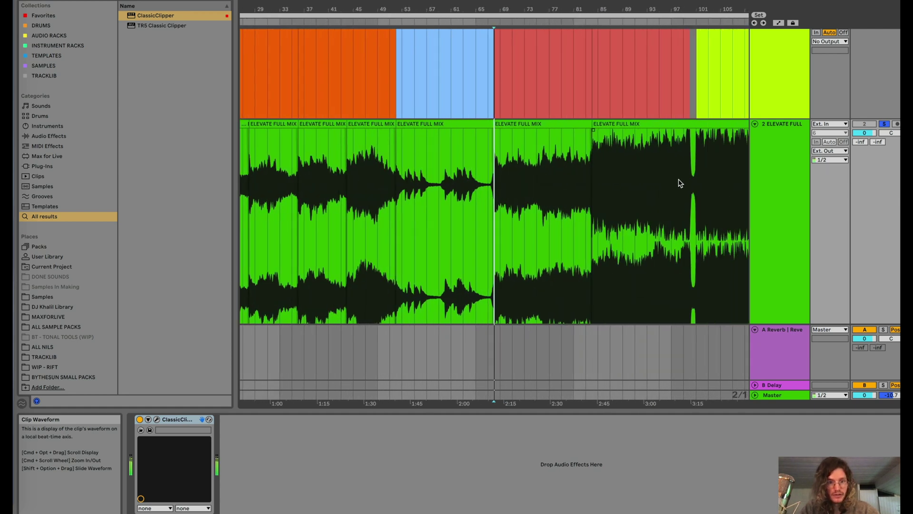
{"action": "left_click", "coordinate": [473, 208]}
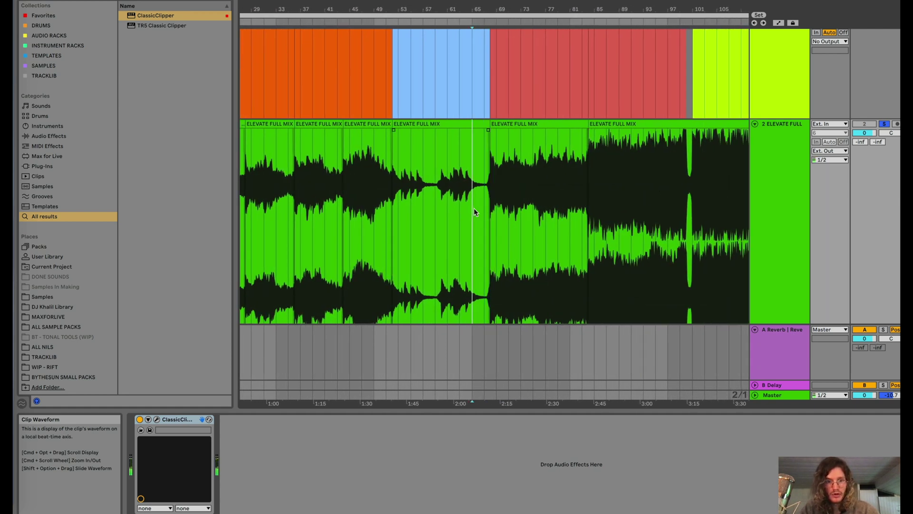
Play the full mix from the start of the second DRUM BUILD section at bar 84.
{"action": "left_click", "coordinate": [893, 136]}
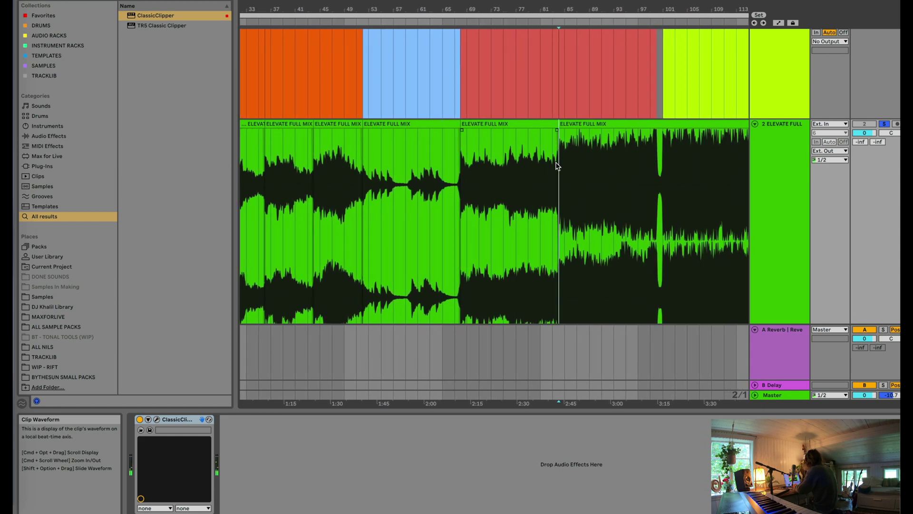
{"action": "scroll", "coordinate": [557, 165], "scroll_direction": "up", "scroll_amount": 5}
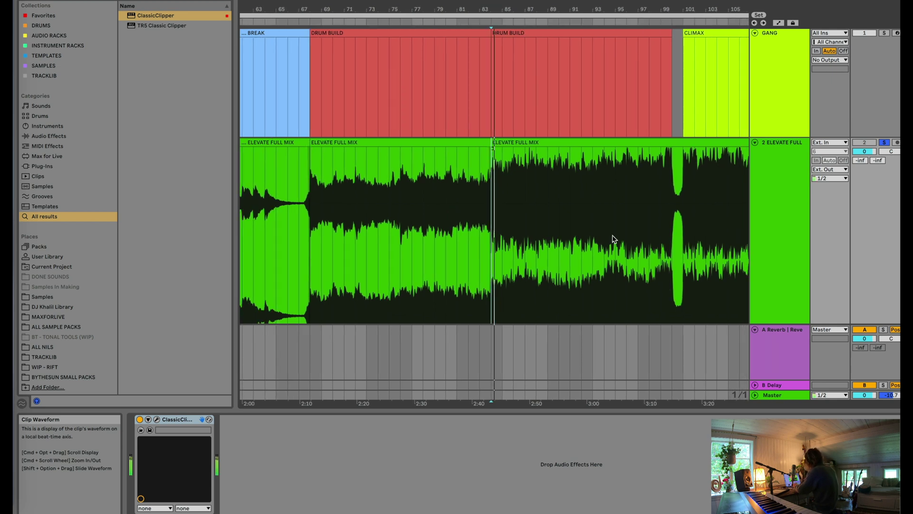
{"action": "scroll", "coordinate": [614, 239], "scroll_direction": "down", "scroll_amount": 3}
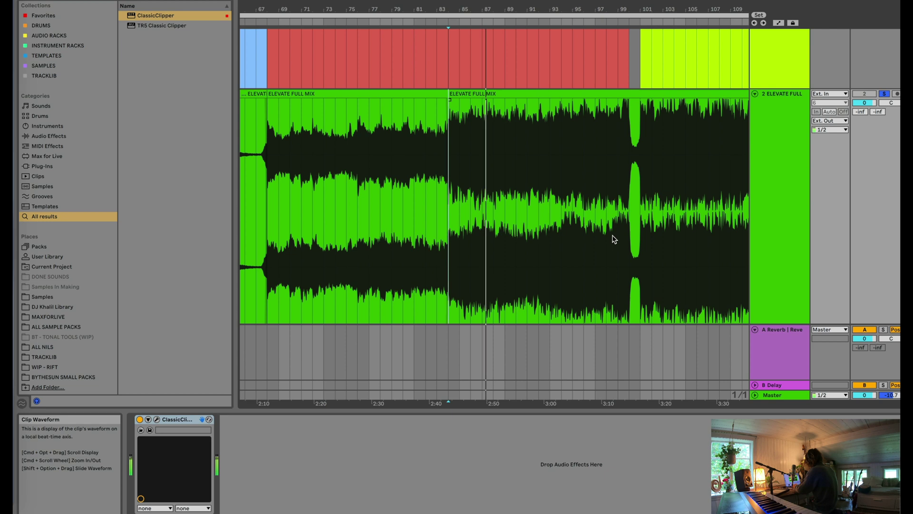
{"action": "scroll", "coordinate": [613, 240], "scroll_direction": "right", "scroll_amount": 2}
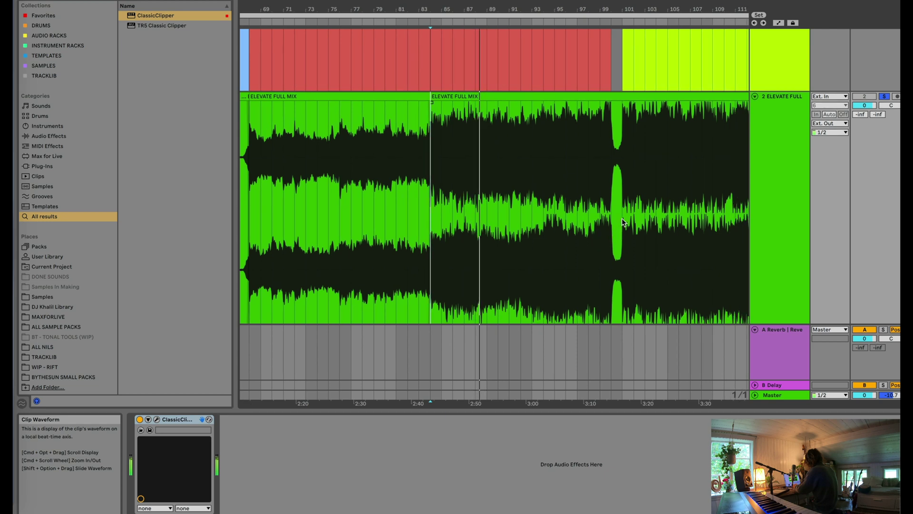
Split the full mix clip at both ends of the quiet bar between DRUM BUILD and CLIMAX, at bars 100 and 101.
{"action": "scroll", "coordinate": [611, 217], "scroll_direction": "up", "scroll_amount": 10}
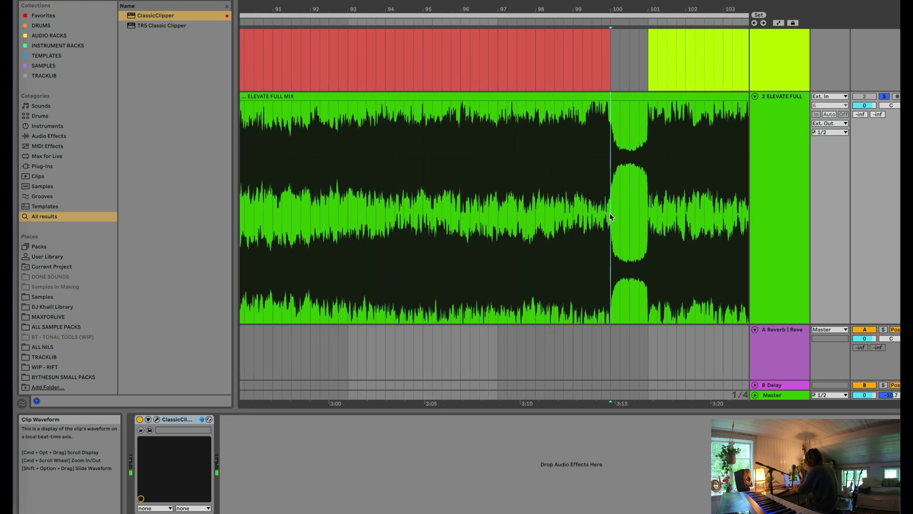
{"action": "left_click_drag", "start_coordinate": [504, 185], "coordinate": [591, 187]}
{"action": "scroll", "coordinate": [591, 187], "scroll_direction": "down", "scroll_amount": 6}
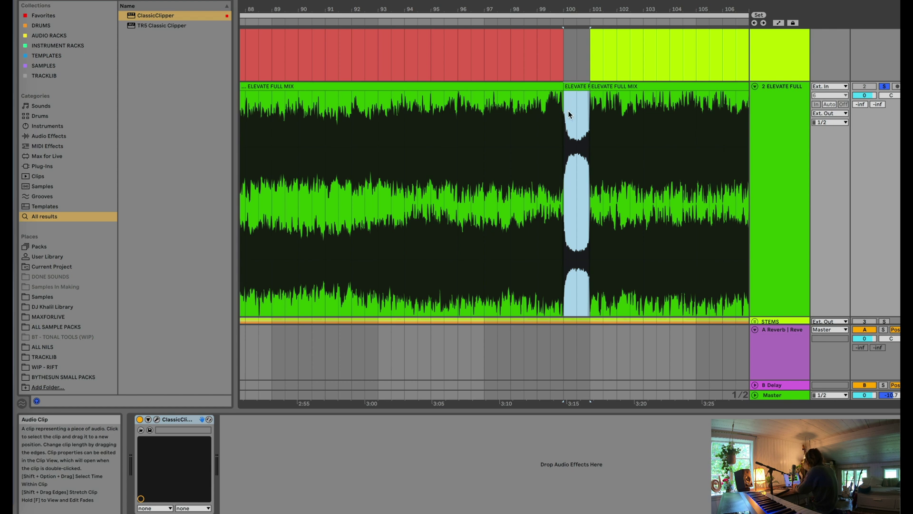
Play the full mix from bar 99 through the quiet bar into the climax.
{"action": "left_click", "coordinate": [563, 149]}
{"action": "left_click", "coordinate": [513, 166]}
{"action": "scroll", "coordinate": [542, 167], "scroll_direction": "up", "scroll_amount": 3}
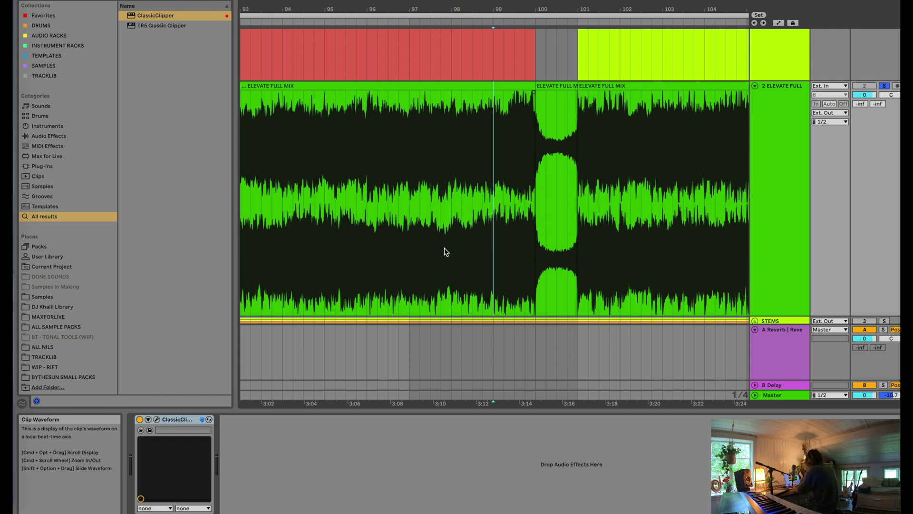
{"action": "key", "text": "space"}
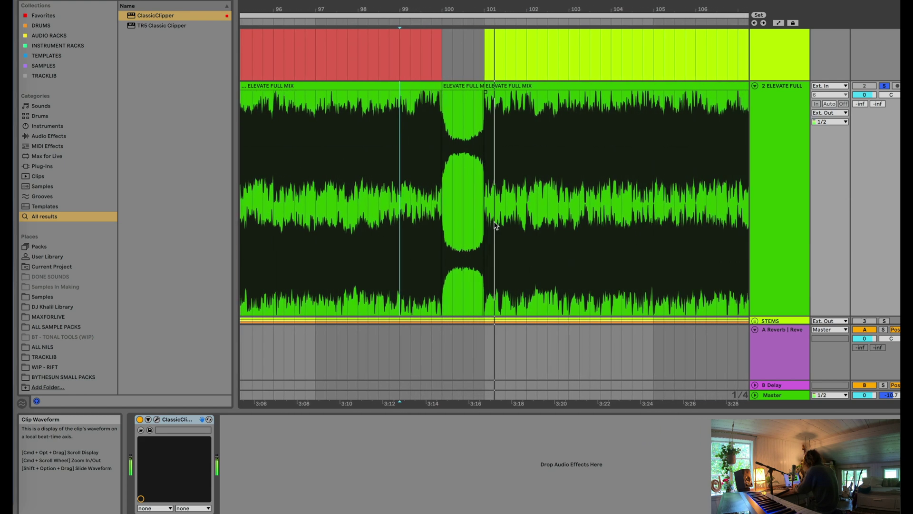
Close the quiet gap after the drum build so that the loud climax audio starts at bar 100.
{"action": "left_click", "coordinate": [455, 86]}
{"action": "key", "text": "super+z"}
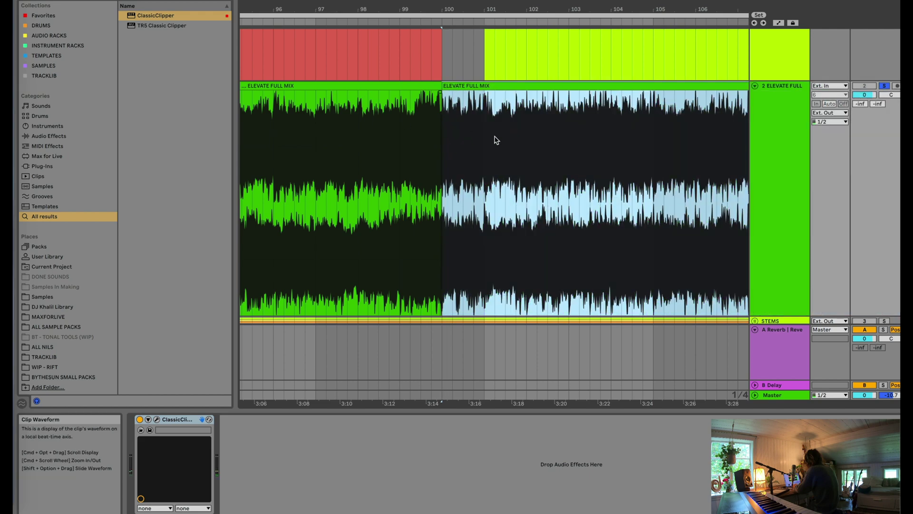
{"action": "key", "text": "super+z"}
{"action": "key", "text": "super+z"}
{"action": "key", "text": "super+z"}
{"action": "key", "text": "super+z"}
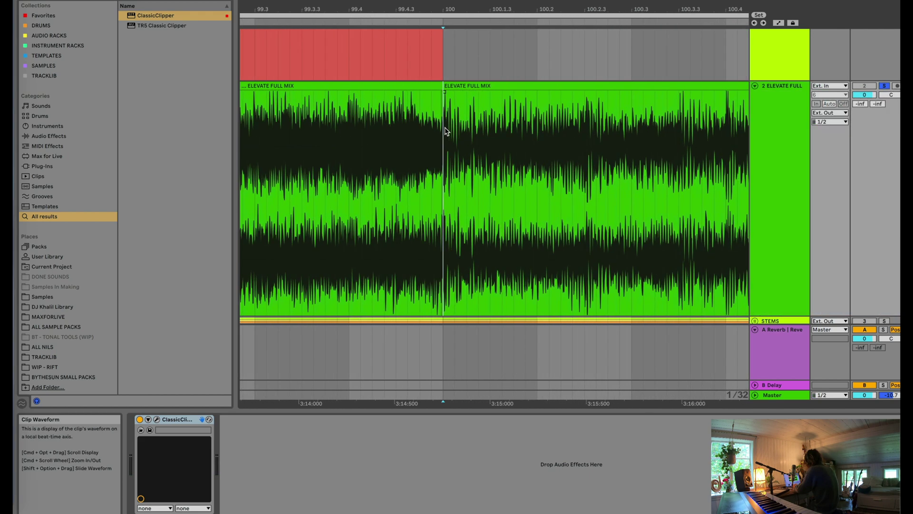
Play the full mix from around bar 99 straight across the closed gap into the climax audio.
{"action": "scroll", "coordinate": [368, 143], "scroll_direction": "up", "scroll_amount": 10}
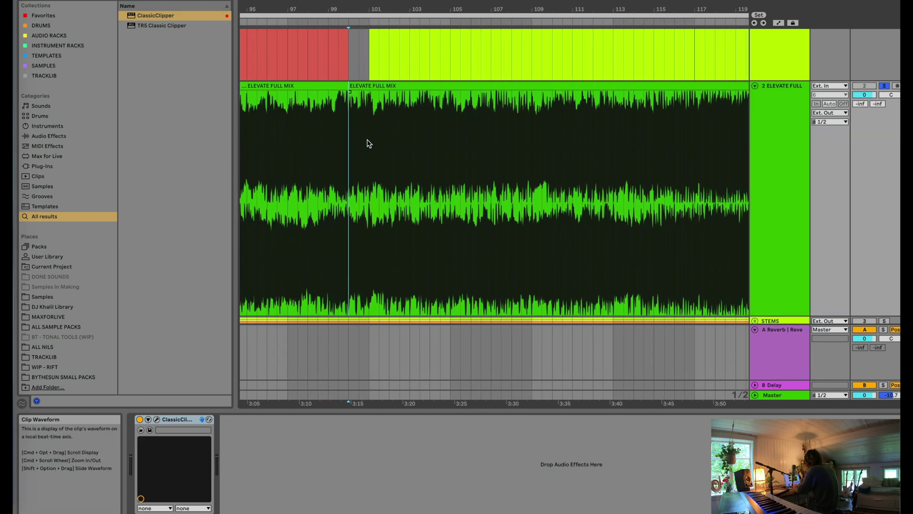
{"action": "scroll", "coordinate": [332, 114], "scroll_direction": "up", "scroll_amount": 5}
{"action": "left_click_drag", "start_coordinate": [347, 113], "coordinate": [460, 123]}
{"action": "left_click", "coordinate": [400, 112]}
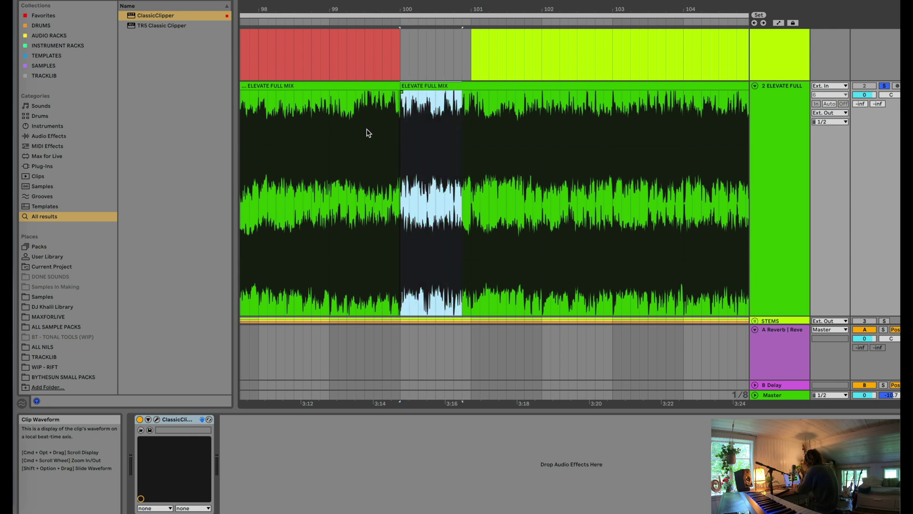
{"action": "left_click", "coordinate": [356, 132]}
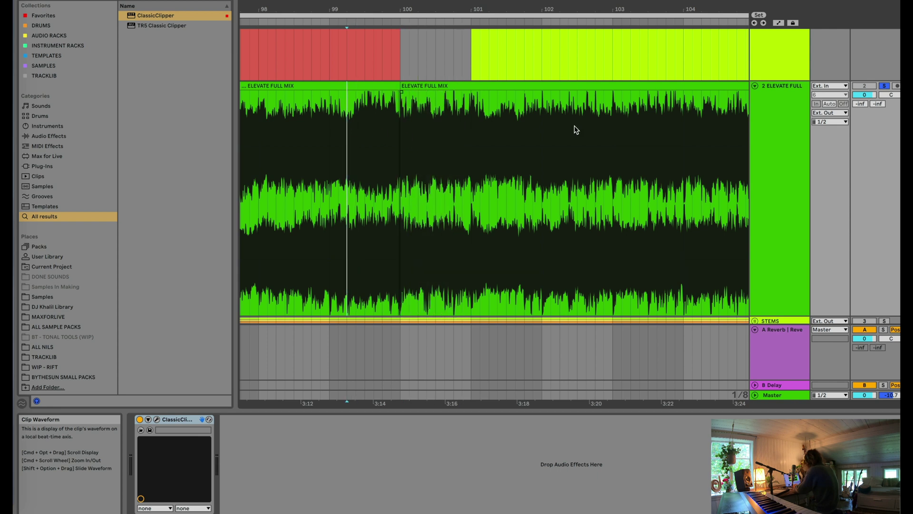
{"action": "key", "text": "space"}
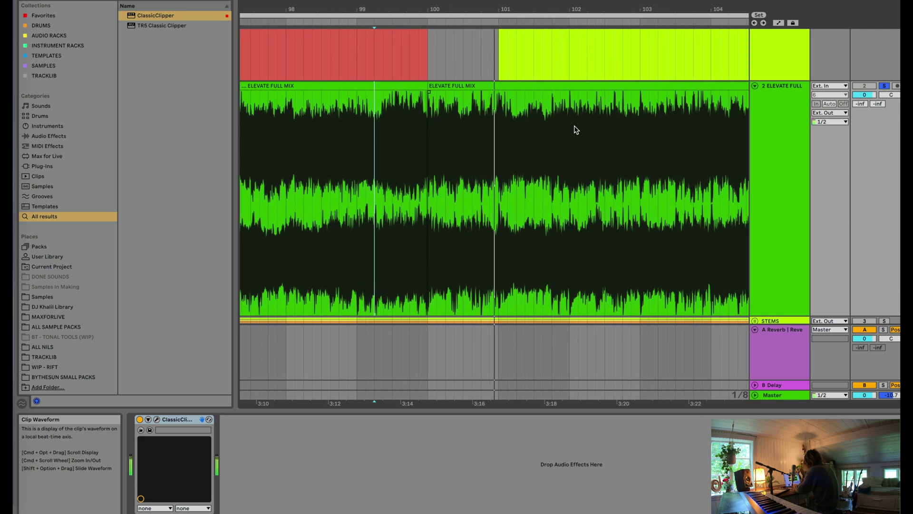
Restore the quiet bar between bars 100 and 101, and play the full mix from bar 99 through it into the climax.
{"action": "key", "text": "super+e"}
{"action": "left_click", "coordinate": [434, 130]}
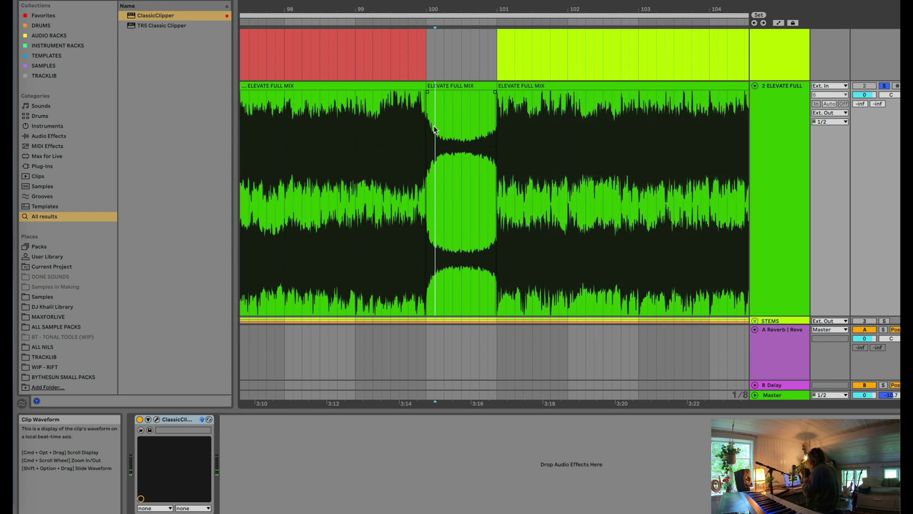
{"action": "left_click", "coordinate": [364, 136]}
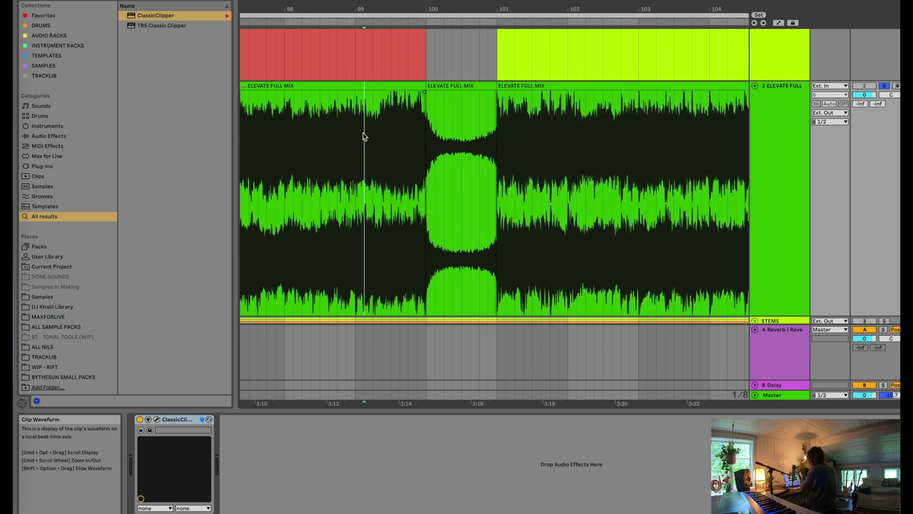
{"action": "key", "text": "space"}
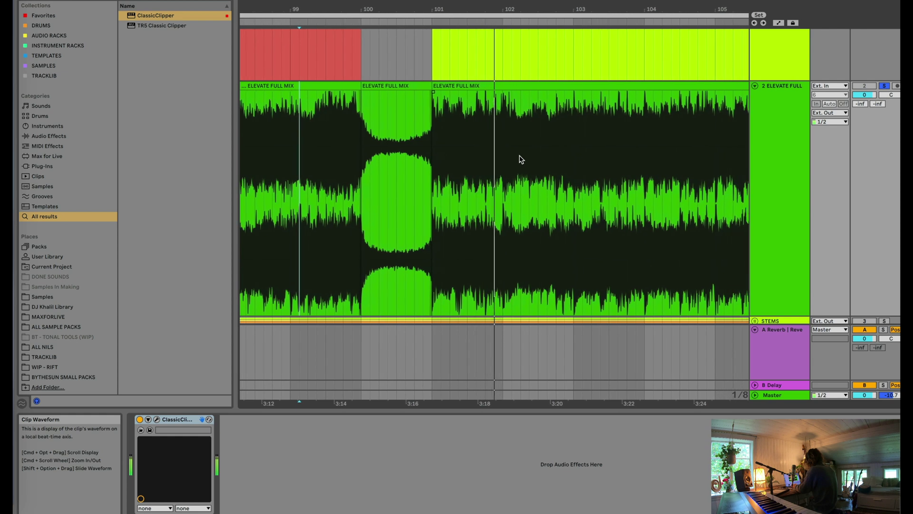
{"action": "key", "text": "space"}
{"action": "left_click", "coordinate": [381, 85]}
{"action": "left_click", "coordinate": [372, 153]}
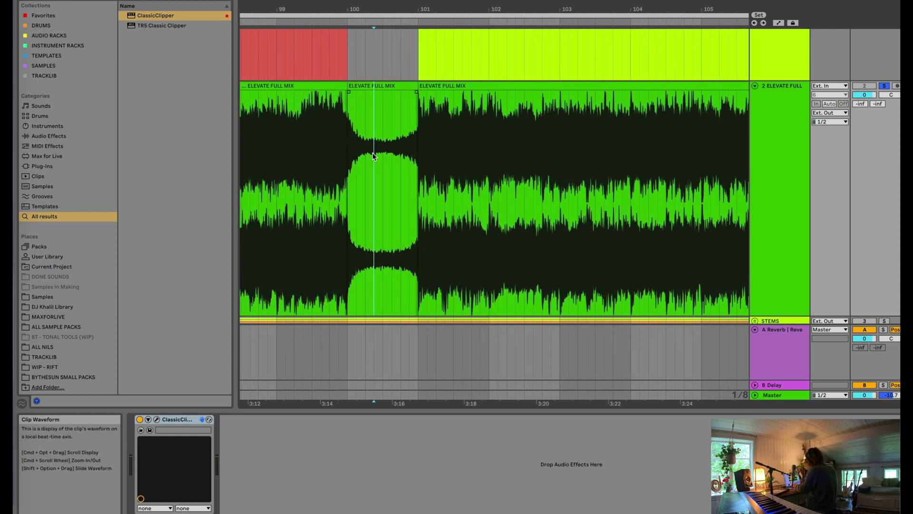
{"action": "left_click", "coordinate": [383, 153]}
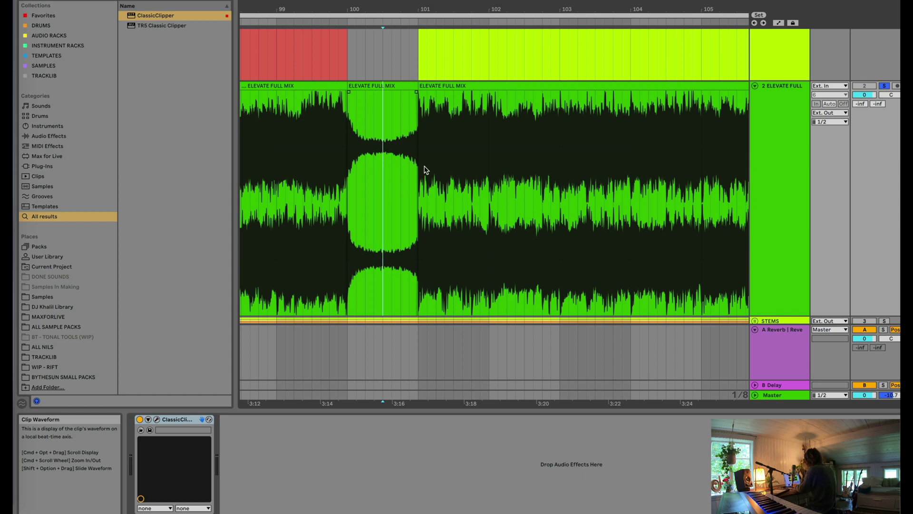
Solo the full mix track and play it from the start of the first CLIMAX section at bar 101.
{"action": "key", "text": "x"}
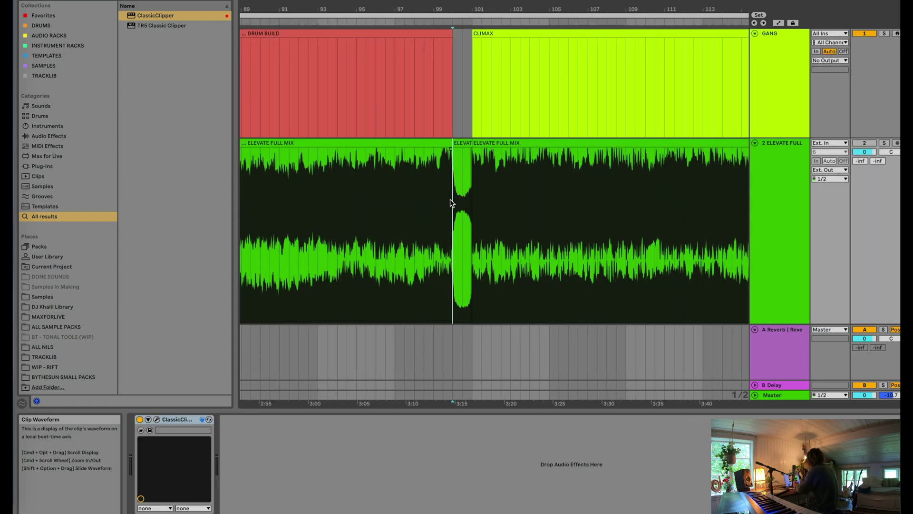
{"action": "key", "text": "z"}
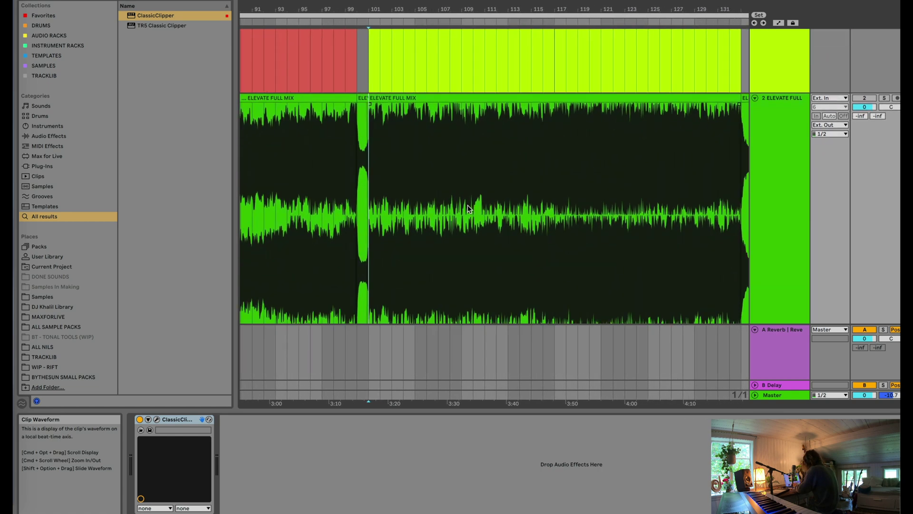
{"action": "scroll", "coordinate": [469, 208], "scroll_direction": "down", "scroll_amount": 2}
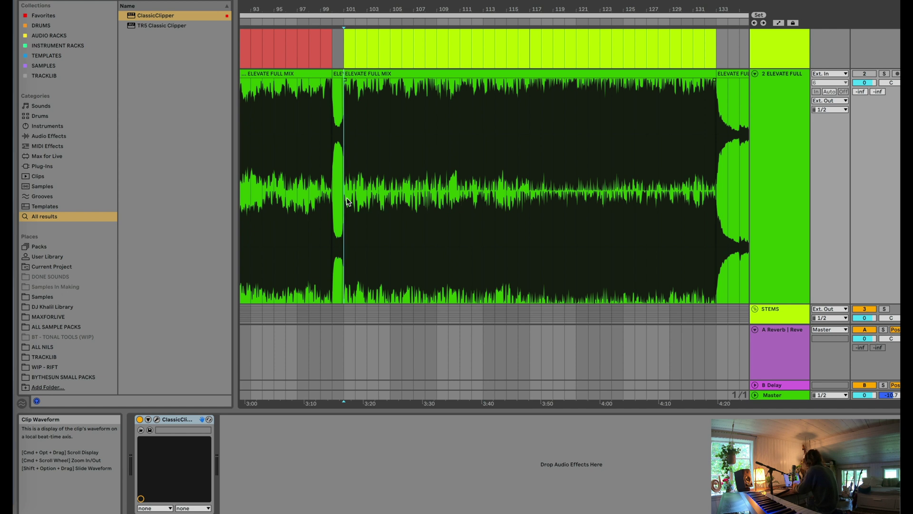
{"action": "left_click", "coordinate": [885, 73]}
{"action": "key", "text": "space"}
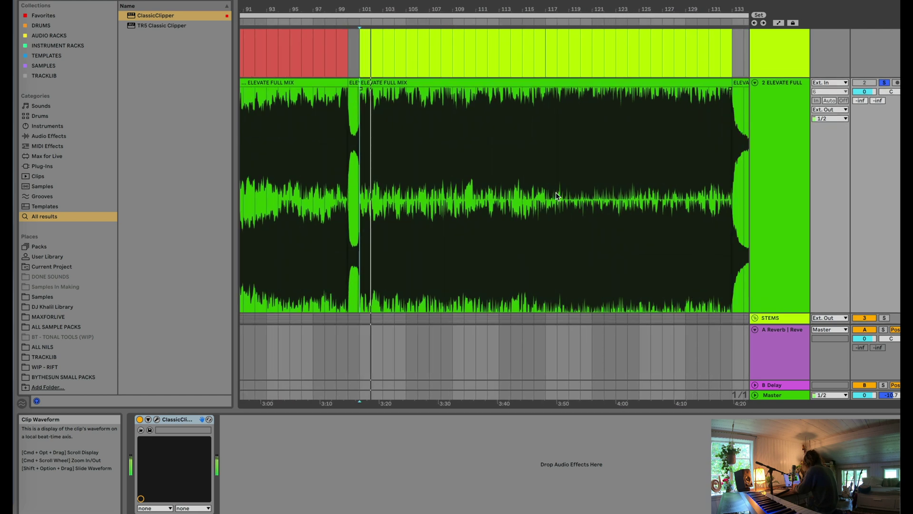
Play the full mix from the start of the second CLIMAX section at bar 117 and turn off the track's solo.
{"action": "left_click", "coordinate": [547, 192]}
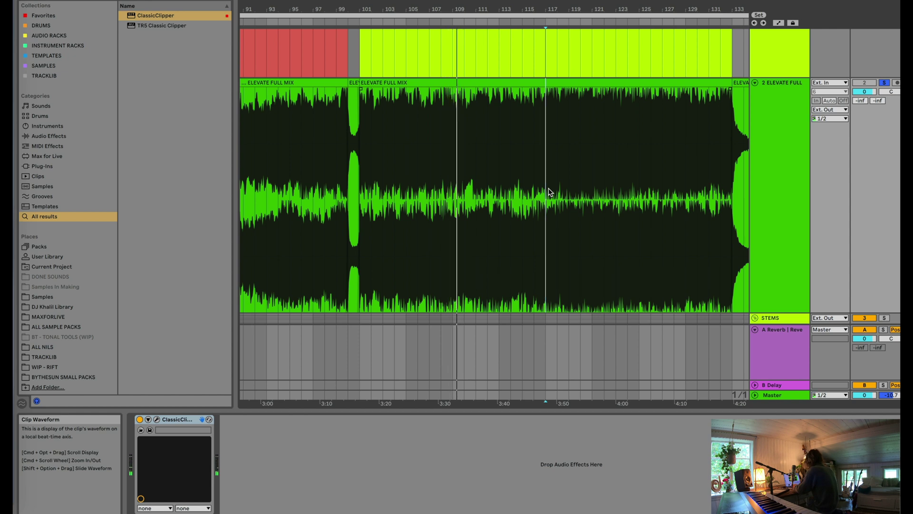
{"action": "key", "text": "space"}
{"action": "key", "text": "space"}
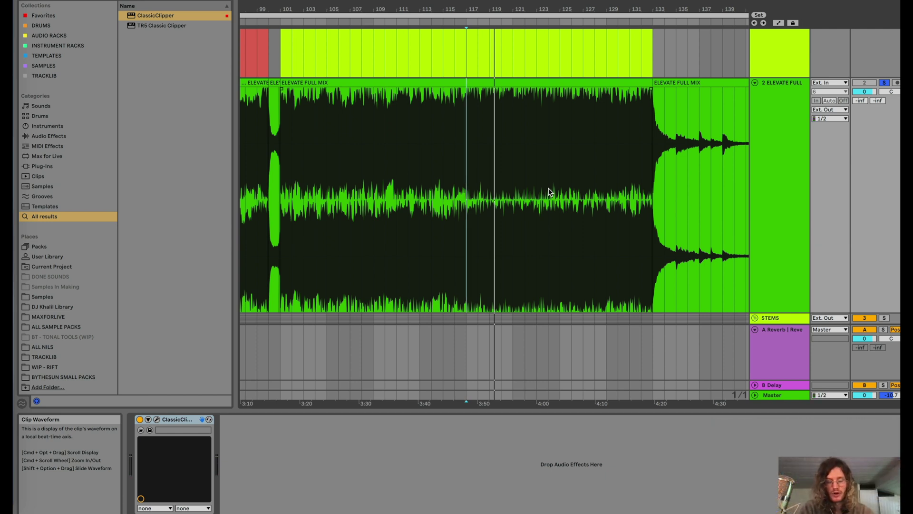
{"action": "left_click", "coordinate": [884, 83]}
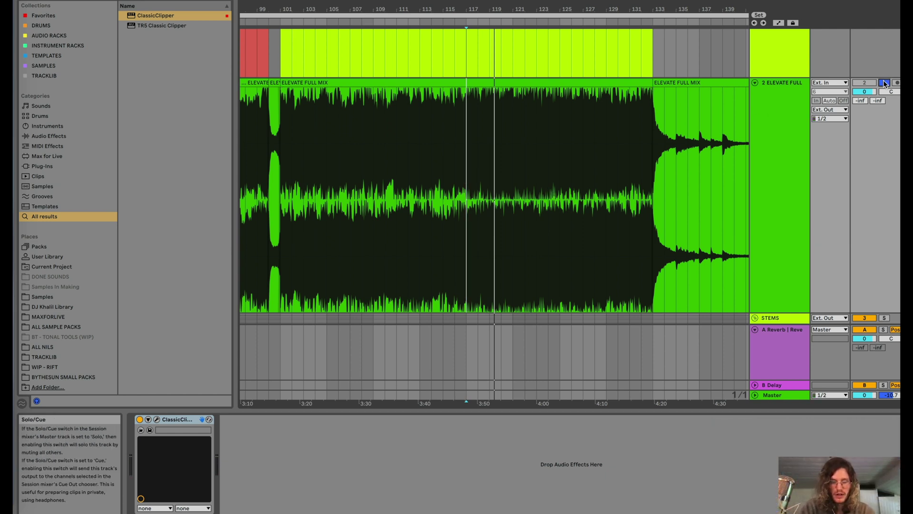
Examine the whole arrangement, from the section markers through the stems and string tracks down to the TEXTURES audio tracks.
{"action": "scroll", "coordinate": [387, 219], "scroll_direction": "down", "scroll_amount": 6}
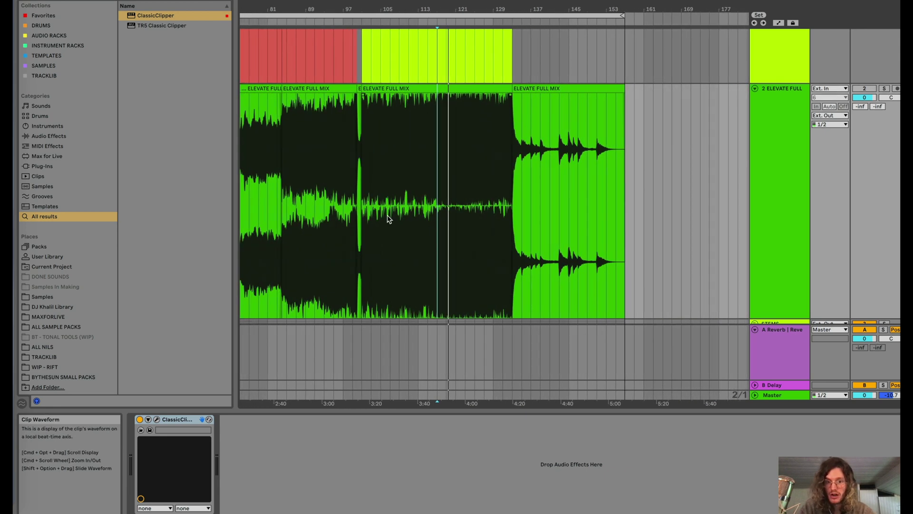
{"action": "scroll", "coordinate": [379, 236], "scroll_direction": "down", "scroll_amount": 2}
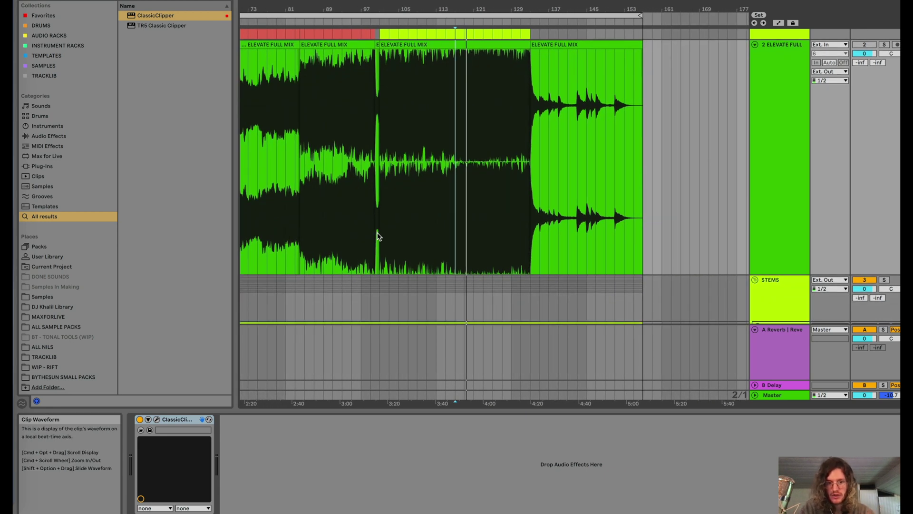
{"action": "scroll", "coordinate": [379, 236], "scroll_direction": "down", "scroll_amount": 5}
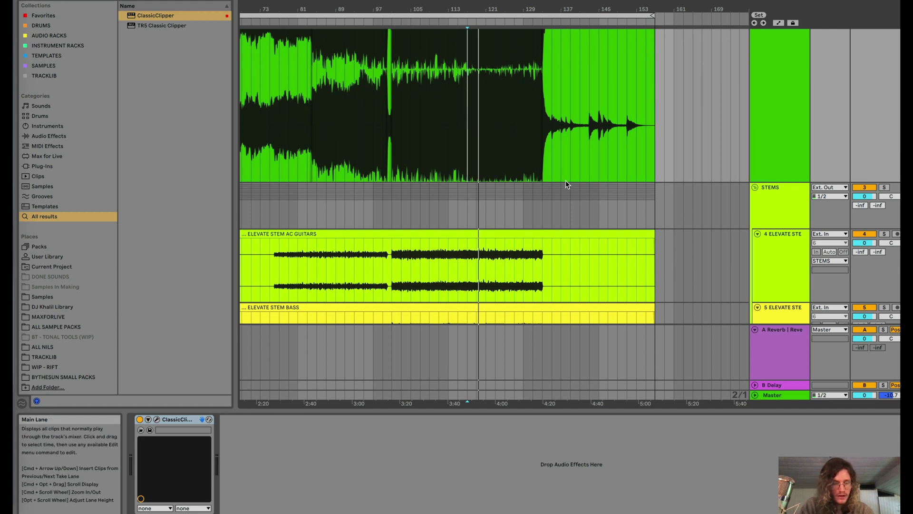
{"action": "left_click", "coordinate": [765, 189]}
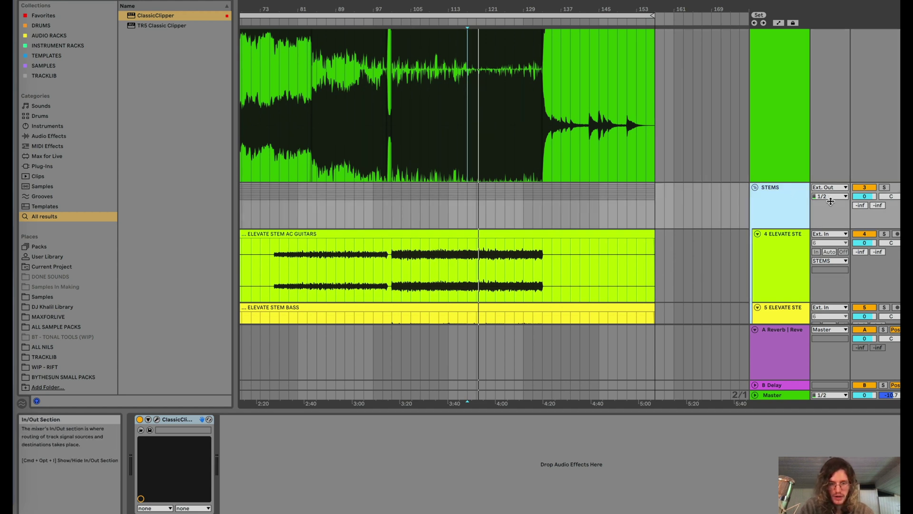
{"action": "scroll", "coordinate": [380, 165], "scroll_direction": "down", "scroll_amount": 5}
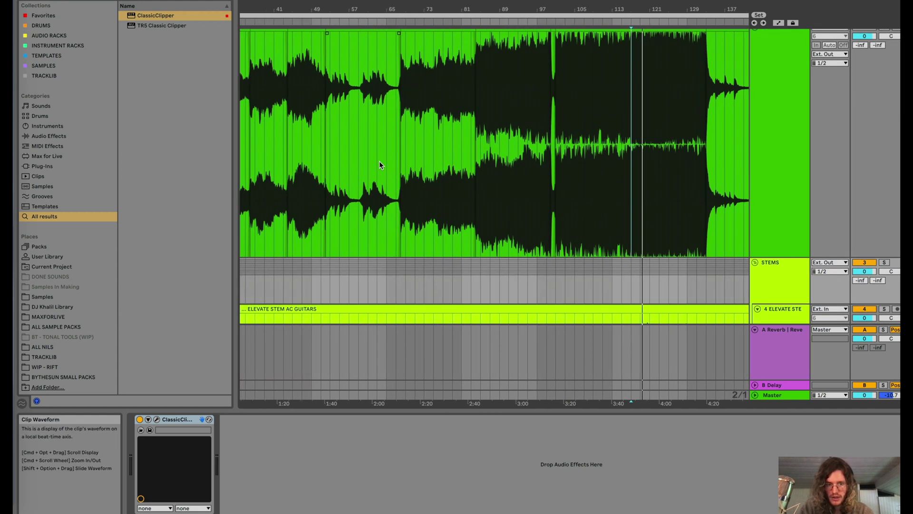
{"action": "scroll", "coordinate": [379, 161], "scroll_direction": "up", "scroll_amount": 5}
{"action": "scroll", "coordinate": [379, 161], "scroll_direction": "down", "scroll_amount": 5}
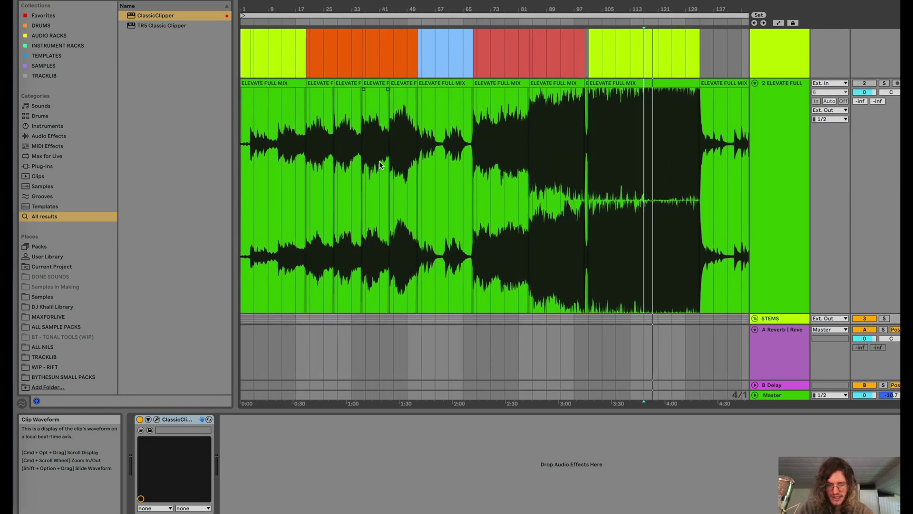
{"action": "scroll", "coordinate": [601, 138], "scroll_direction": "up", "scroll_amount": 3}
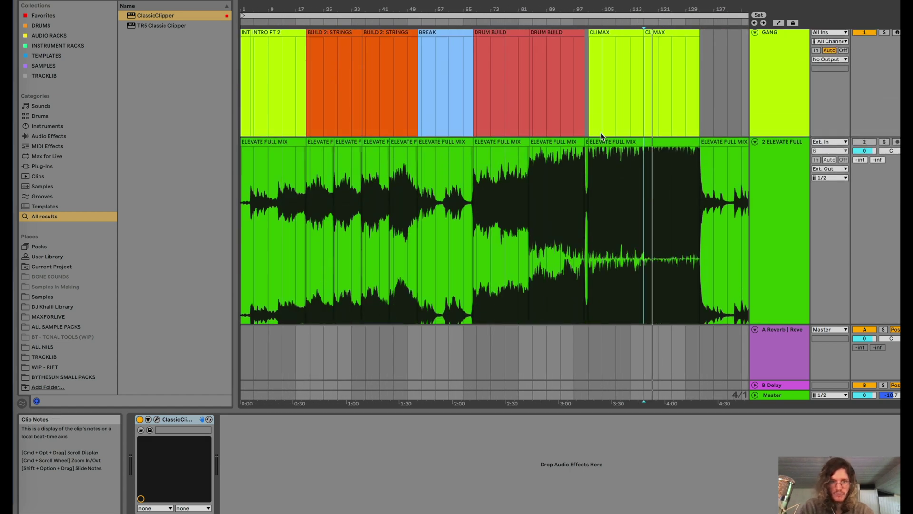
{"action": "scroll", "coordinate": [298, 222], "scroll_direction": "down", "scroll_amount": 8}
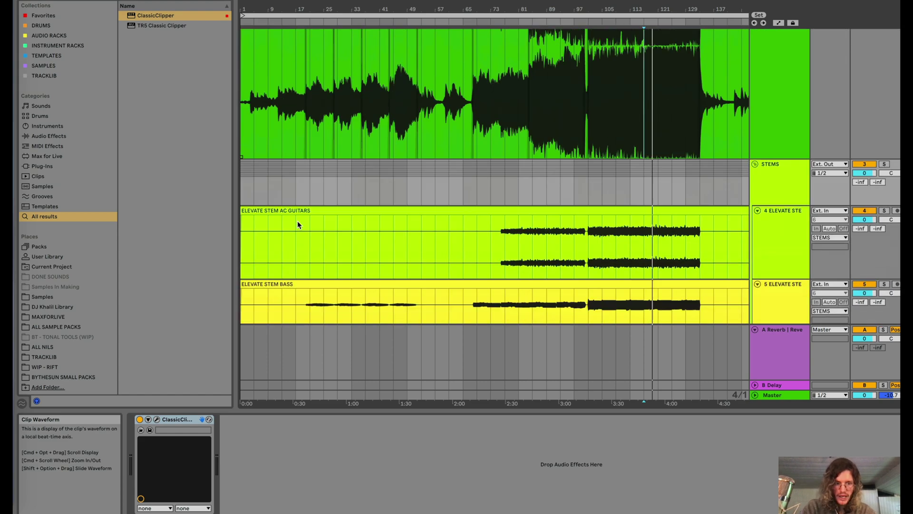
{"action": "scroll", "coordinate": [298, 223], "scroll_direction": "down", "scroll_amount": 5}
{"action": "scroll", "coordinate": [298, 225], "scroll_direction": "down", "scroll_amount": 10}
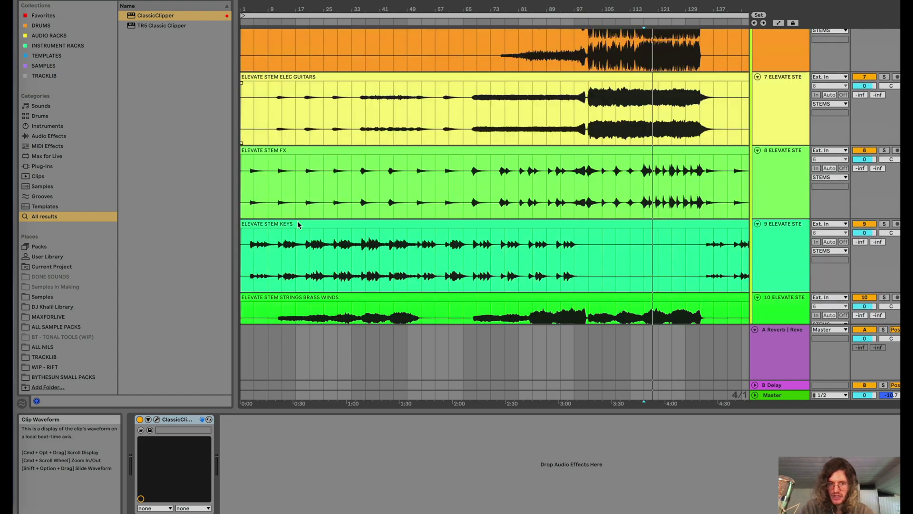
{"action": "scroll", "coordinate": [298, 225], "scroll_direction": "down", "scroll_amount": 12}
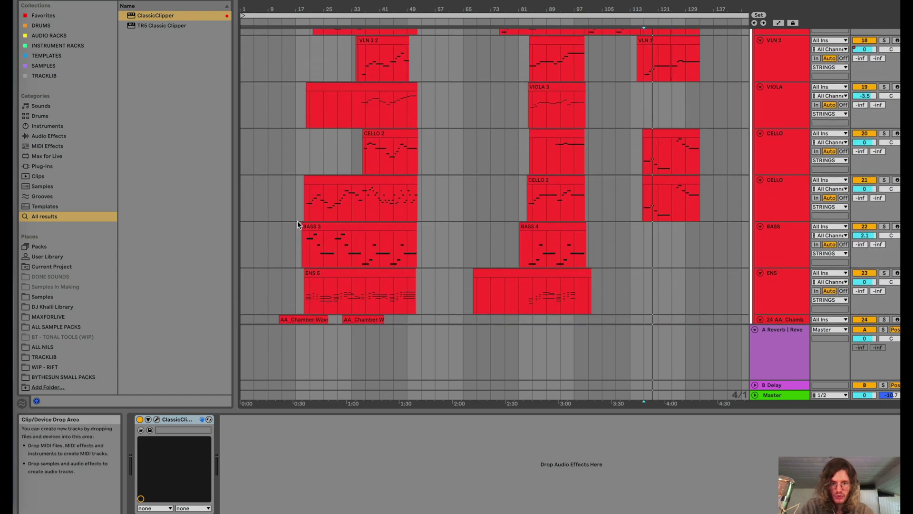
{"action": "scroll", "coordinate": [298, 225], "scroll_direction": "down", "scroll_amount": 1}
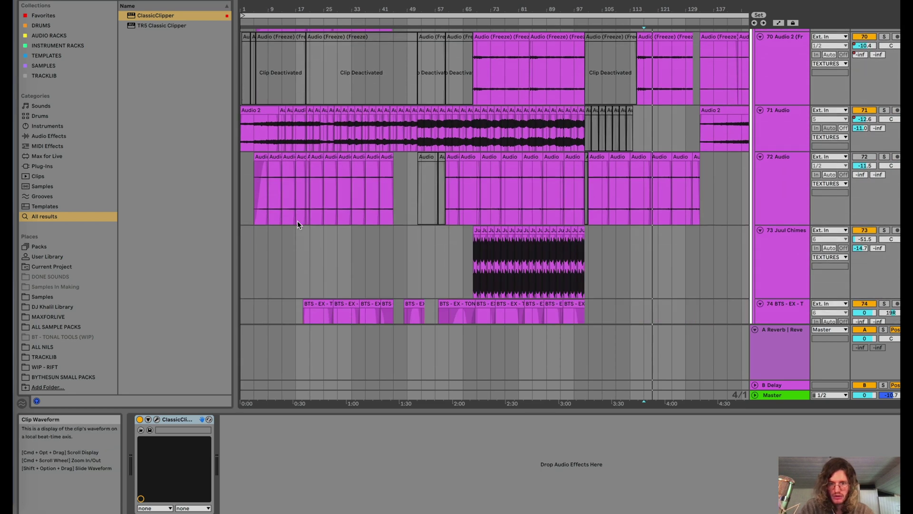
Solo audio track 71 in the TEXTURES group, play it from bar 2 and display its device chain.
{"action": "left_click", "coordinate": [885, 110]}
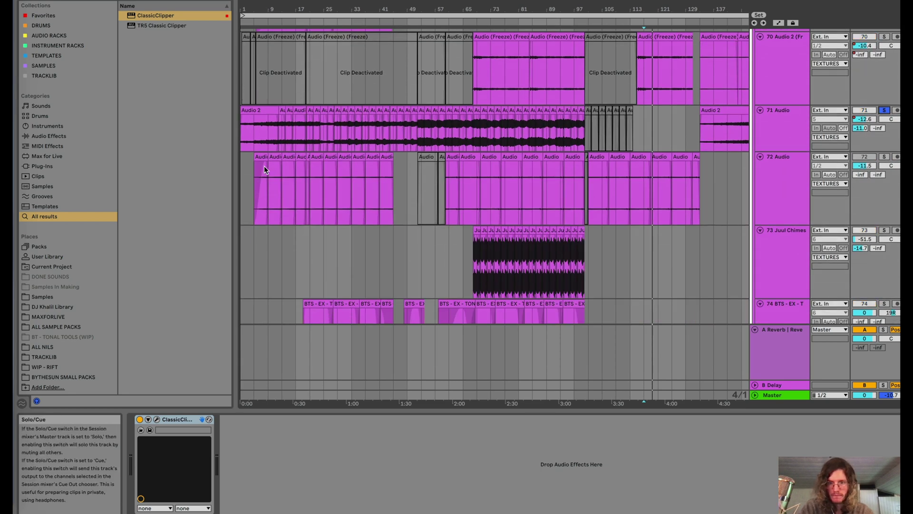
{"action": "scroll", "coordinate": [256, 142], "scroll_direction": "up", "scroll_amount": 5}
{"action": "left_click", "coordinate": [245, 142]}
{"action": "key", "text": "space"}
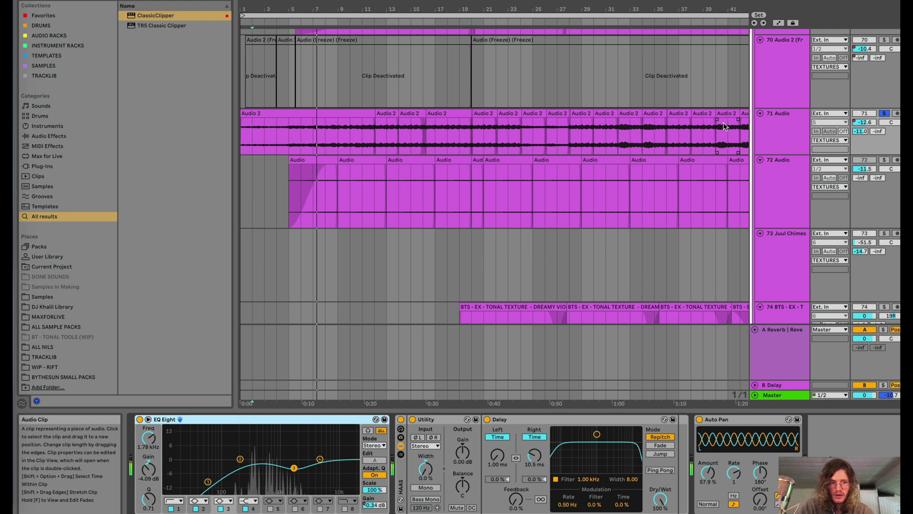
{"action": "left_click", "coordinate": [778, 130]}
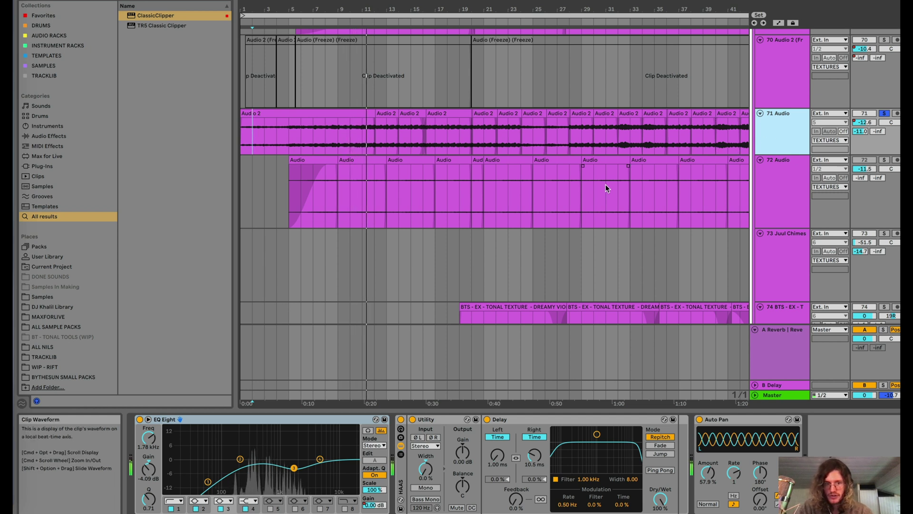
Play the texture on track 71 from around bar 24 and again from around bar 34.
{"action": "scroll", "coordinate": [606, 184], "scroll_direction": "up", "scroll_amount": 2}
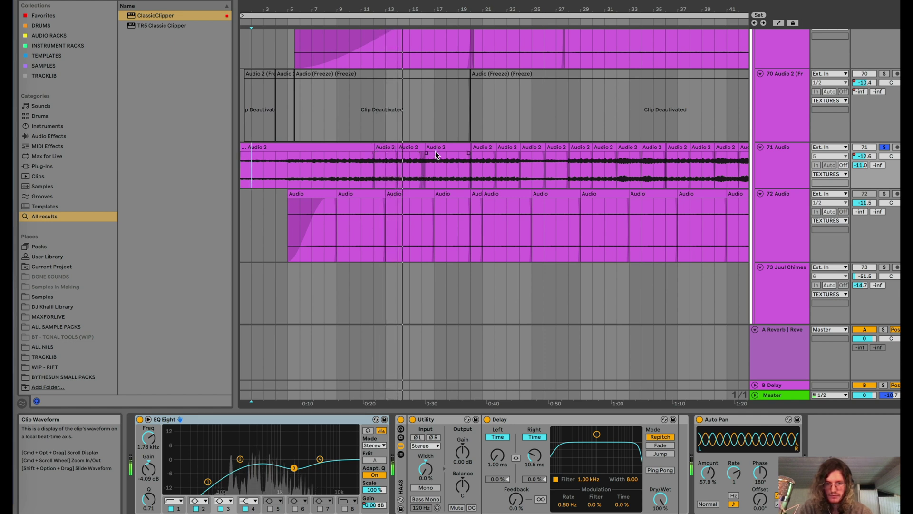
{"action": "left_click", "coordinate": [485, 175]}
{"action": "left_click", "coordinate": [512, 180]}
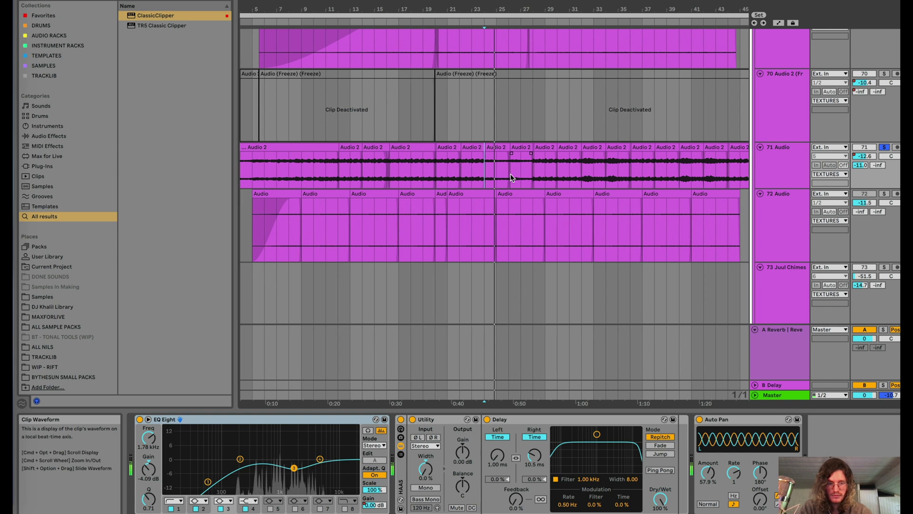
{"action": "left_click", "coordinate": [501, 175]}
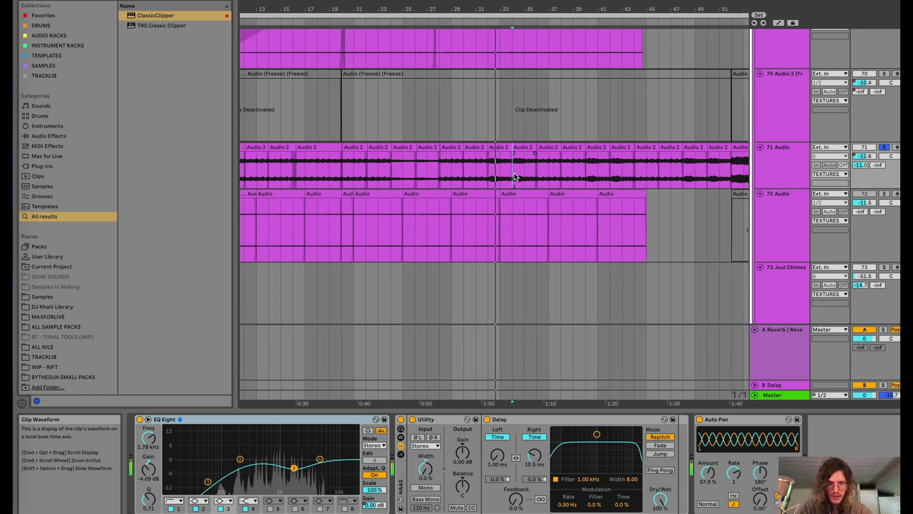
Look over the remaining TEXTURES tracks down to track 75 and turn off the solo on track 71.
{"action": "scroll", "coordinate": [524, 179], "scroll_direction": "down", "scroll_amount": 5}
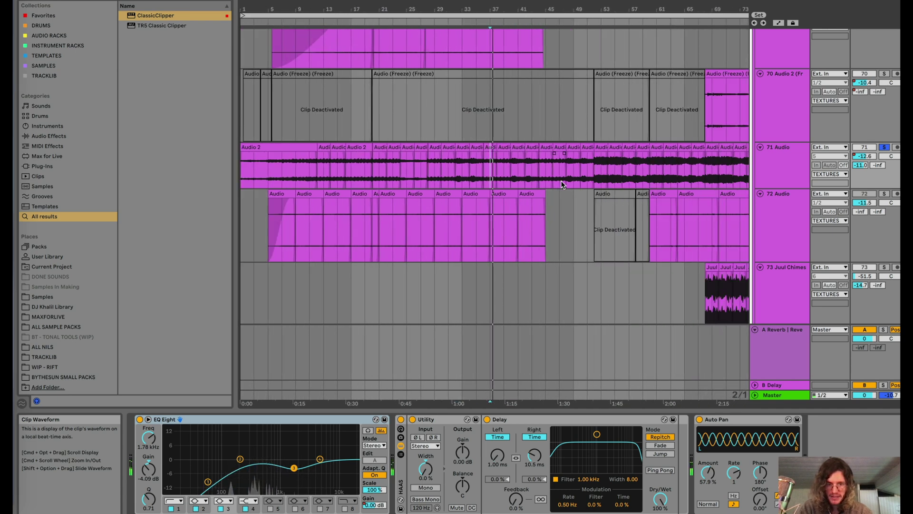
{"action": "scroll", "coordinate": [561, 185], "scroll_direction": "up", "scroll_amount": 3}
{"action": "scroll", "coordinate": [561, 185], "scroll_direction": "down", "scroll_amount": 8}
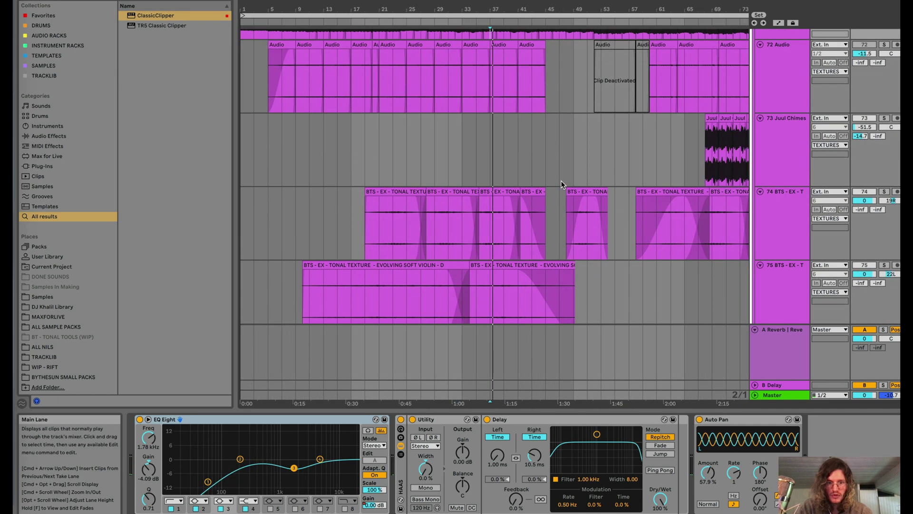
{"action": "scroll", "coordinate": [567, 181], "scroll_direction": "down", "scroll_amount": 3}
{"action": "scroll", "coordinate": [567, 181], "scroll_direction": "up", "scroll_amount": 8}
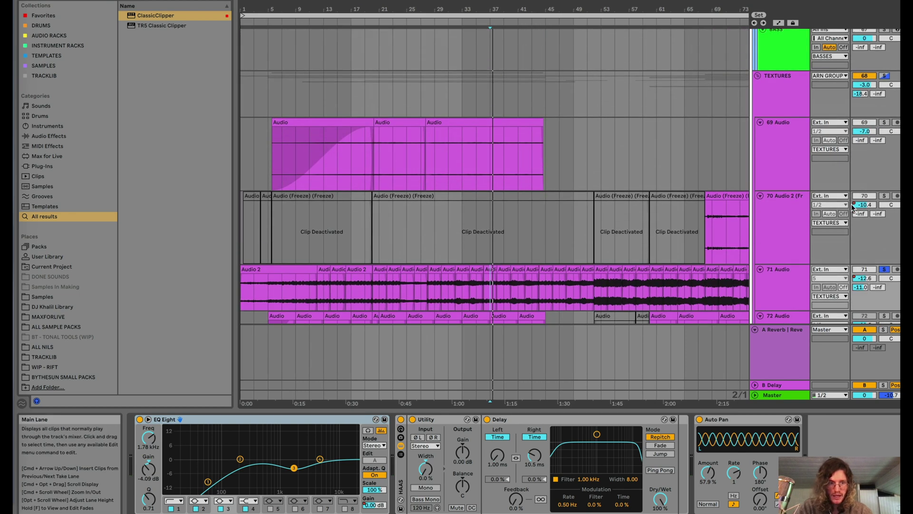
{"action": "left_click", "coordinate": [885, 269]}
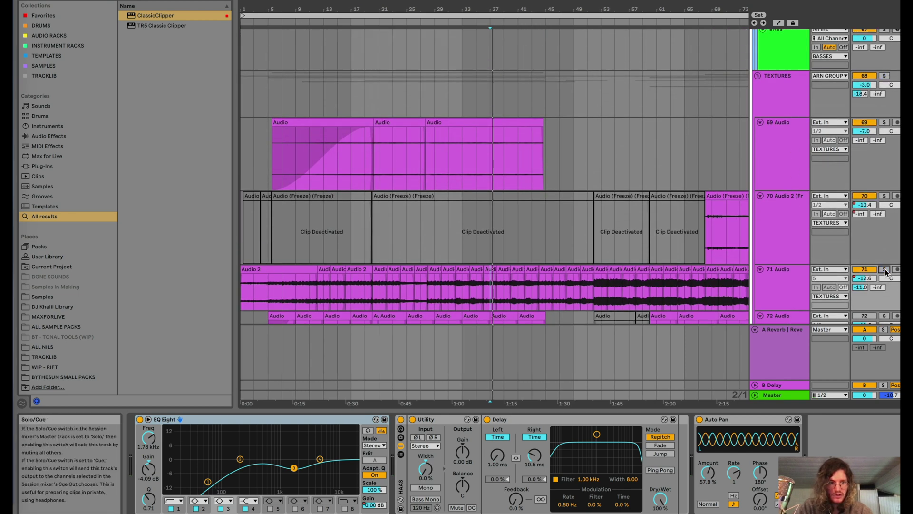
Play the full mix from the start and examine the ELEVATE stem tracks from TEXTURES up to AC GUITARS.
{"action": "scroll", "coordinate": [886, 270], "scroll_direction": "up", "scroll_amount": 8}
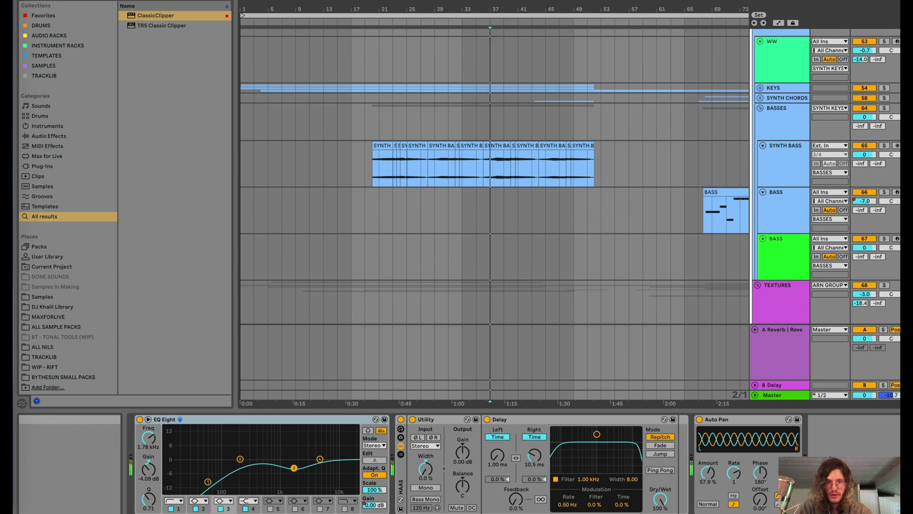
{"action": "scroll", "coordinate": [446, 144], "scroll_direction": "up", "scroll_amount": 6}
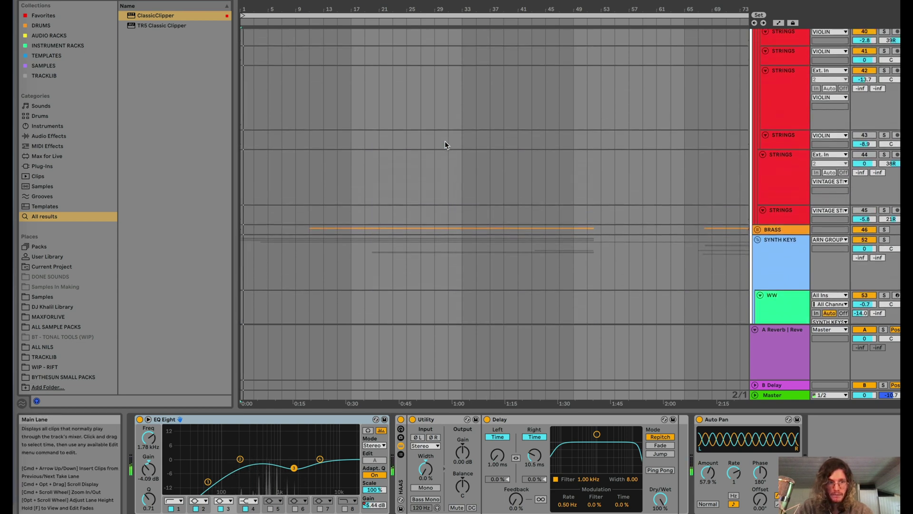
{"action": "scroll", "coordinate": [445, 142], "scroll_direction": "up", "scroll_amount": 15}
{"action": "scroll", "coordinate": [444, 141], "scroll_direction": "up", "scroll_amount": 5}
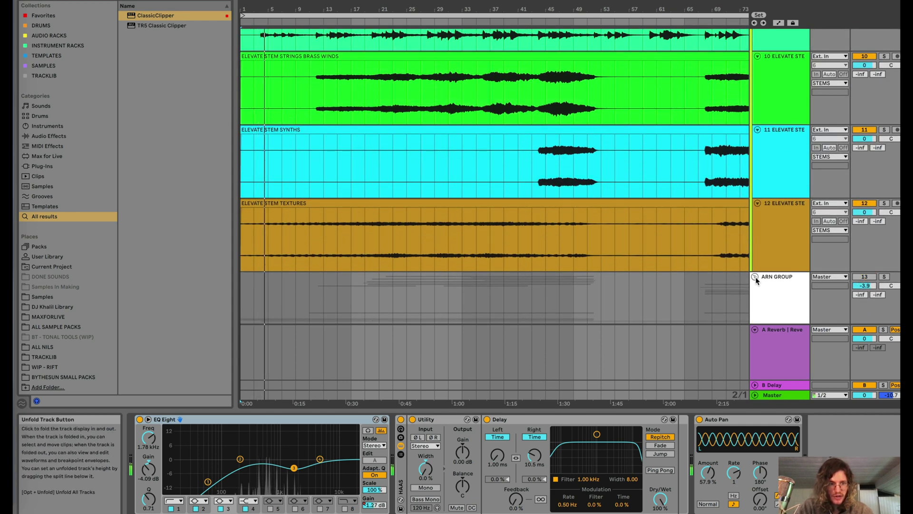
{"action": "left_click", "coordinate": [692, 213]}
{"action": "scroll", "coordinate": [535, 238], "scroll_direction": "up", "scroll_amount": 1}
{"action": "scroll", "coordinate": [536, 237], "scroll_direction": "up", "scroll_amount": 8}
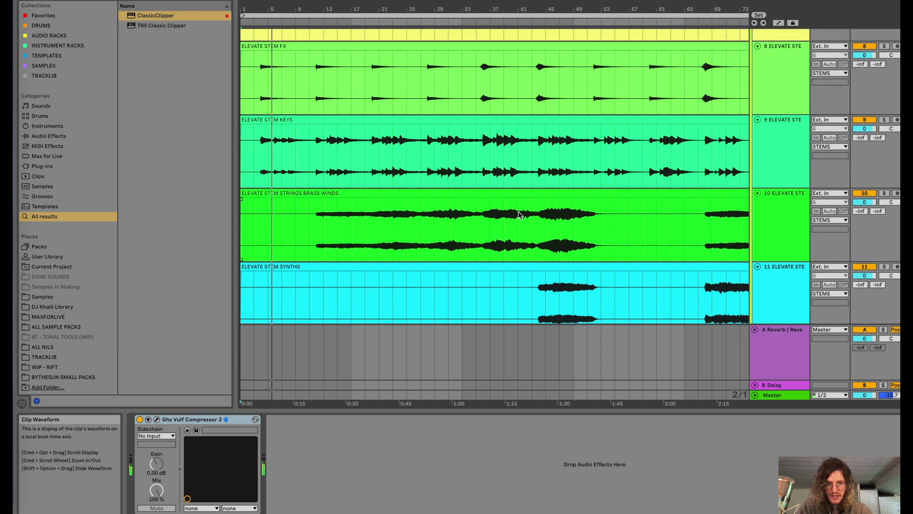
{"action": "scroll", "coordinate": [673, 296], "scroll_direction": "up", "scroll_amount": 4}
{"action": "scroll", "coordinate": [626, 271], "scroll_direction": "up", "scroll_amount": 3}
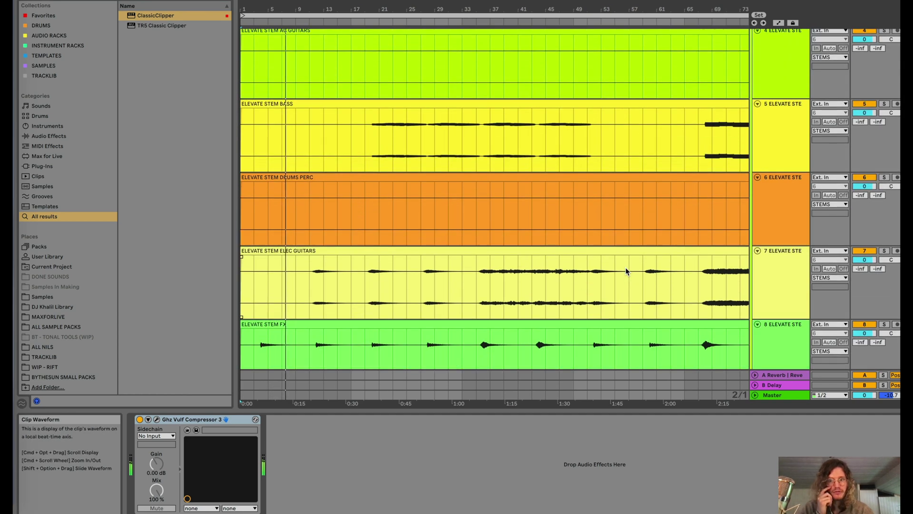
{"action": "scroll", "coordinate": [398, 218], "scroll_direction": "up", "scroll_amount": 4}
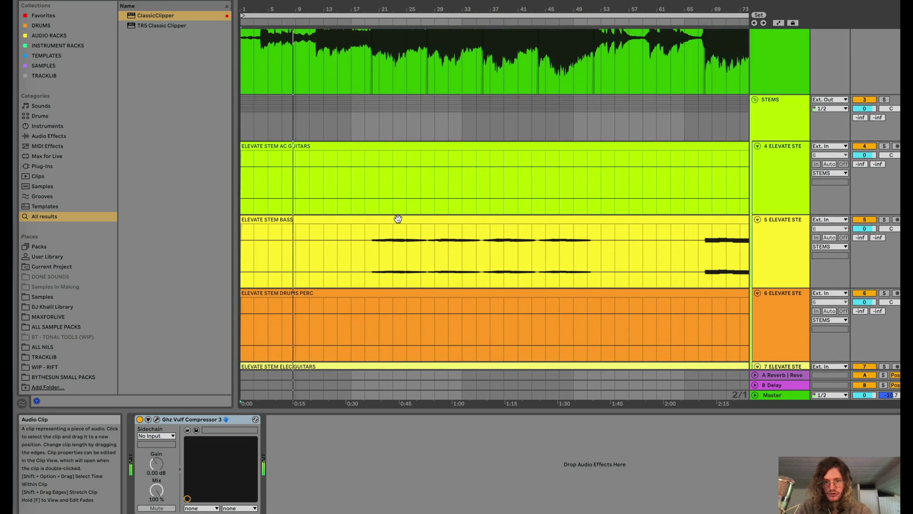
Audition the STRINGS BRASS WINDS stem alone, followed by the TEXTURES stem alone, as playback continues past bar 11.
{"action": "scroll", "coordinate": [398, 218], "scroll_direction": "down", "scroll_amount": 13}
{"action": "scroll", "coordinate": [393, 213], "scroll_direction": "up", "scroll_amount": 2}
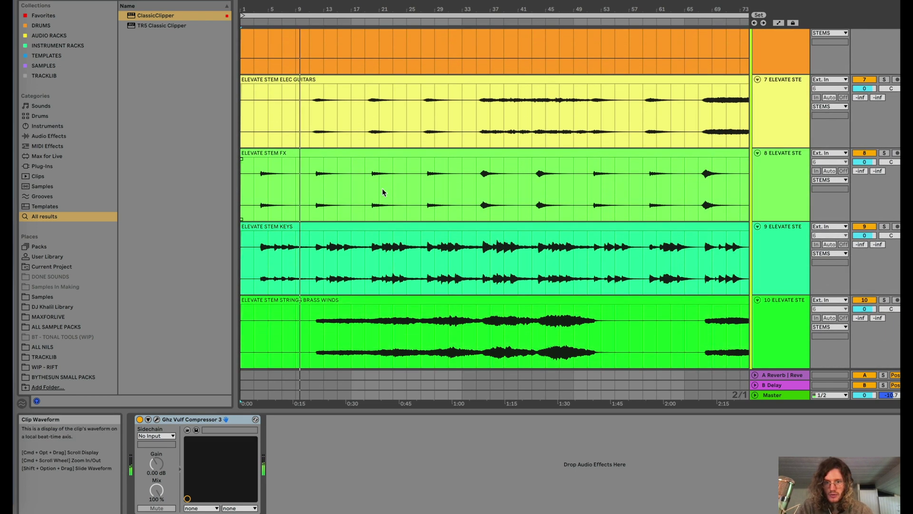
{"action": "scroll", "coordinate": [317, 183], "scroll_direction": "down", "scroll_amount": 2}
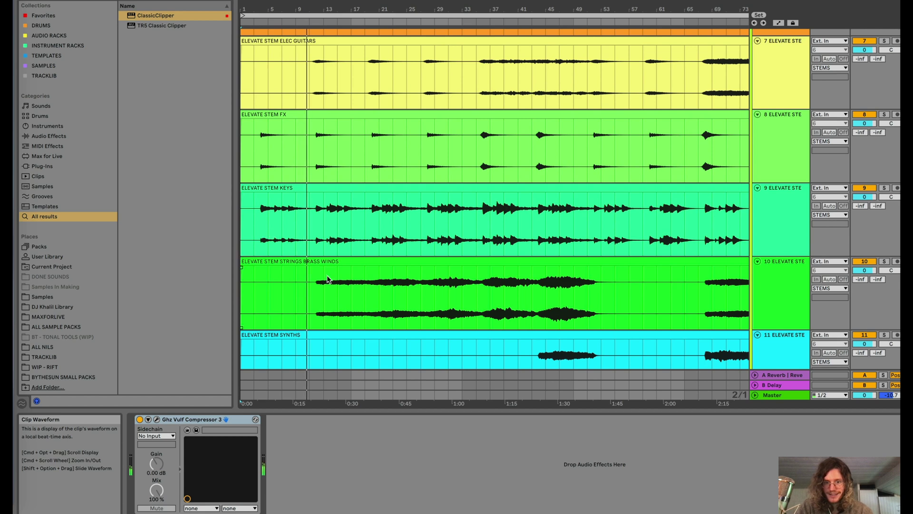
{"action": "scroll", "coordinate": [326, 275], "scroll_direction": "down", "scroll_amount": 5}
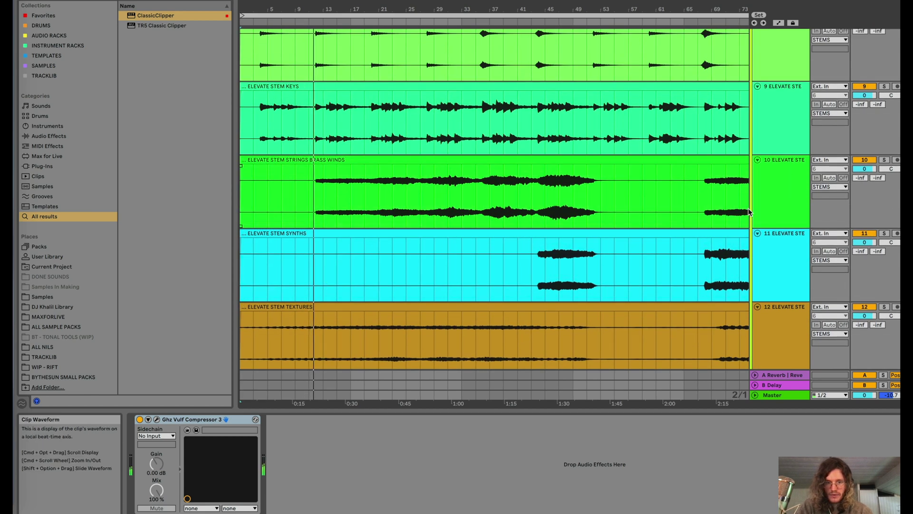
{"action": "left_click", "coordinate": [885, 159]}
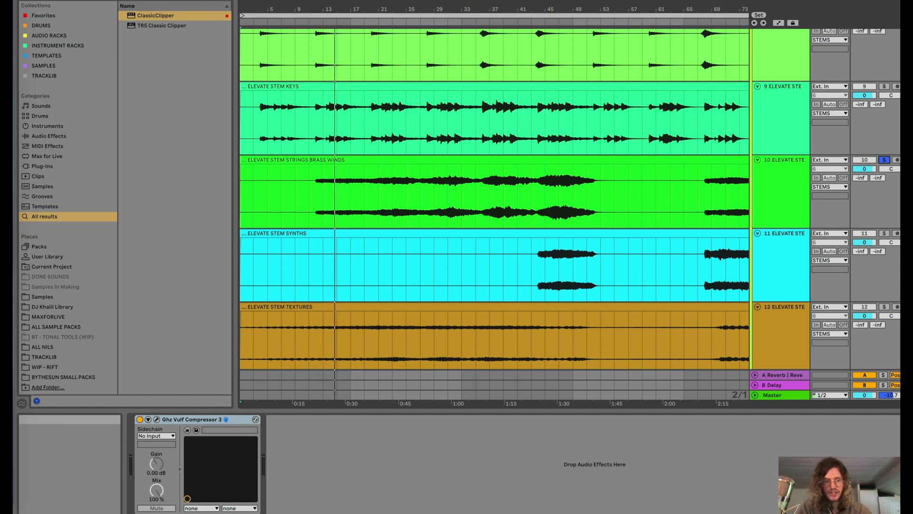
{"action": "left_click", "coordinate": [884, 306]}
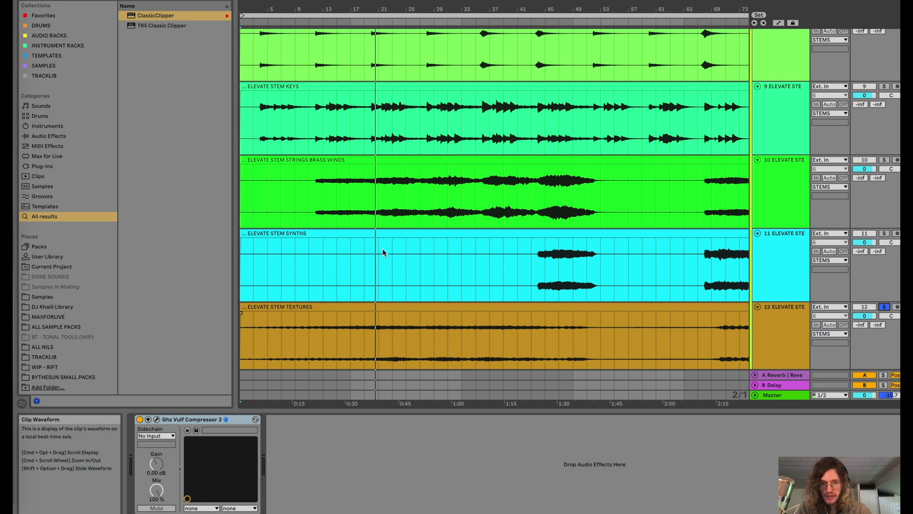
Solo the ELEC GUITARS stem and play it from about bar 11 and again from about bar 19.
{"action": "scroll", "coordinate": [384, 237], "scroll_direction": "up", "scroll_amount": 3}
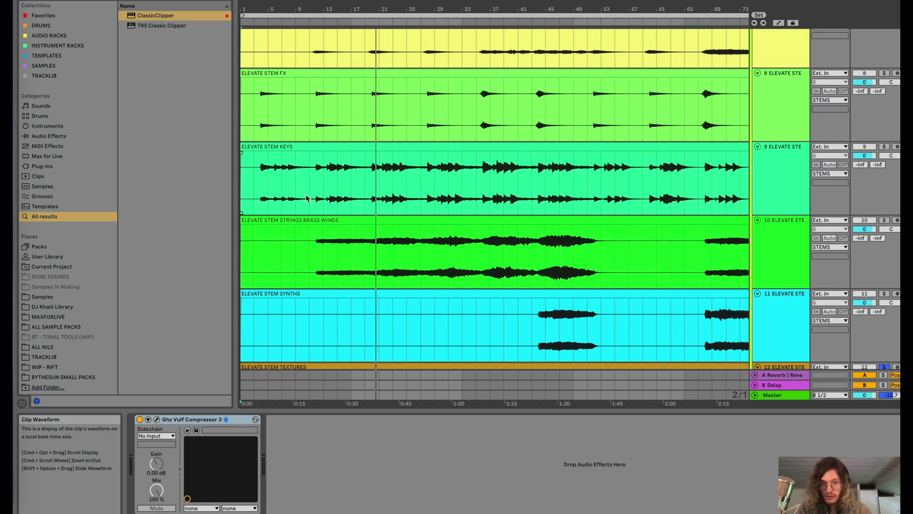
{"action": "left_click", "coordinate": [309, 195]}
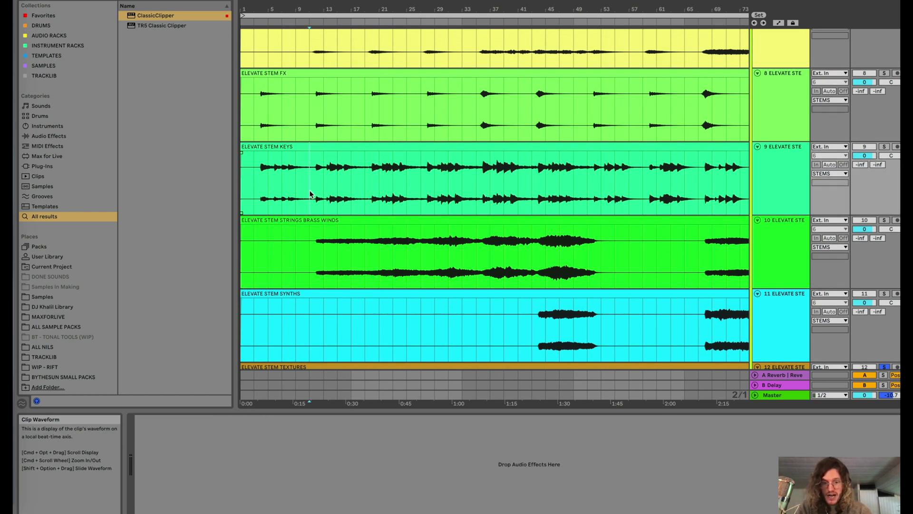
{"action": "scroll", "coordinate": [341, 212], "scroll_direction": "up", "scroll_amount": 3}
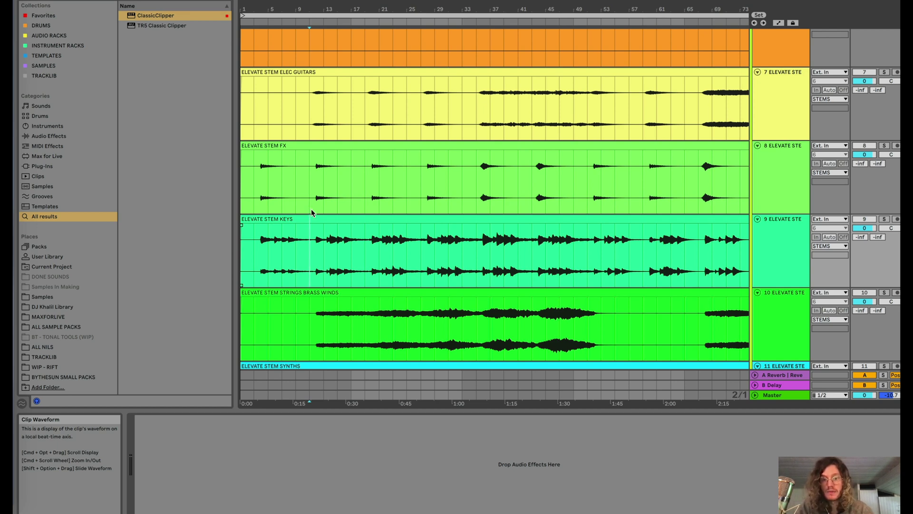
{"action": "scroll", "coordinate": [311, 200], "scroll_direction": "up", "scroll_amount": 5}
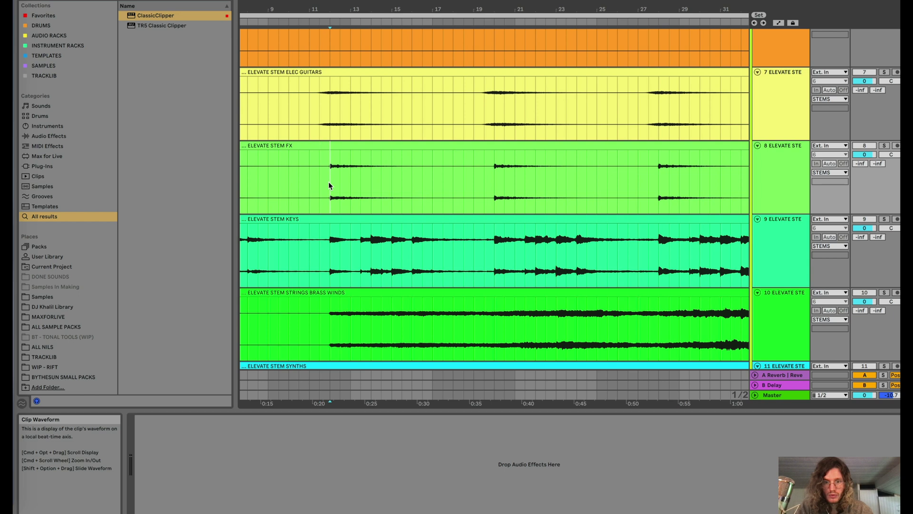
{"action": "scroll", "coordinate": [685, 187], "scroll_direction": "left", "scroll_amount": 5}
{"action": "left_click", "coordinate": [885, 145]}
{"action": "scroll", "coordinate": [667, 181], "scroll_direction": "up", "scroll_amount": 4}
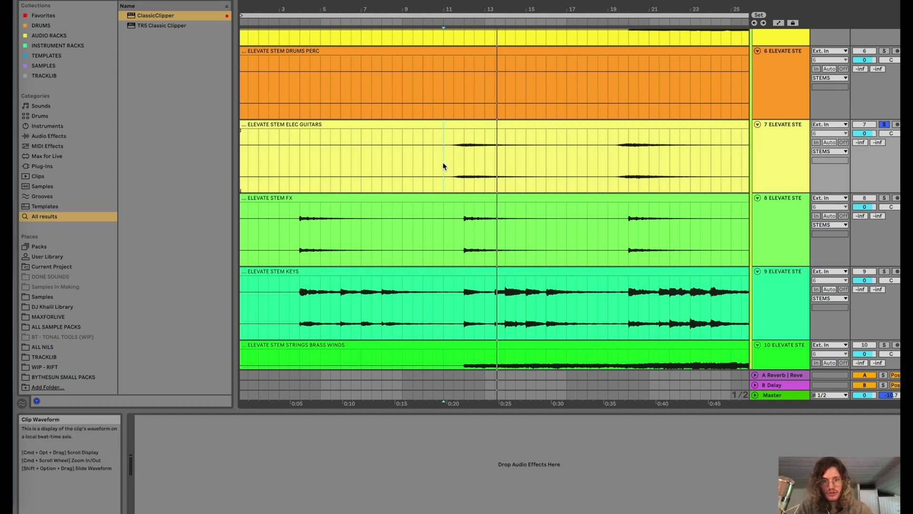
{"action": "scroll", "coordinate": [444, 166], "scroll_direction": "left", "scroll_amount": 1}
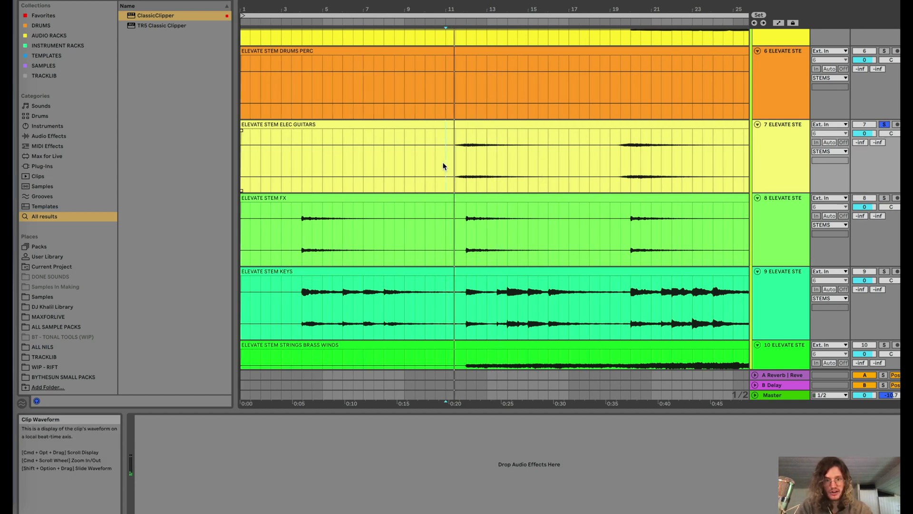
{"action": "scroll", "coordinate": [523, 169], "scroll_direction": "down", "scroll_amount": 5}
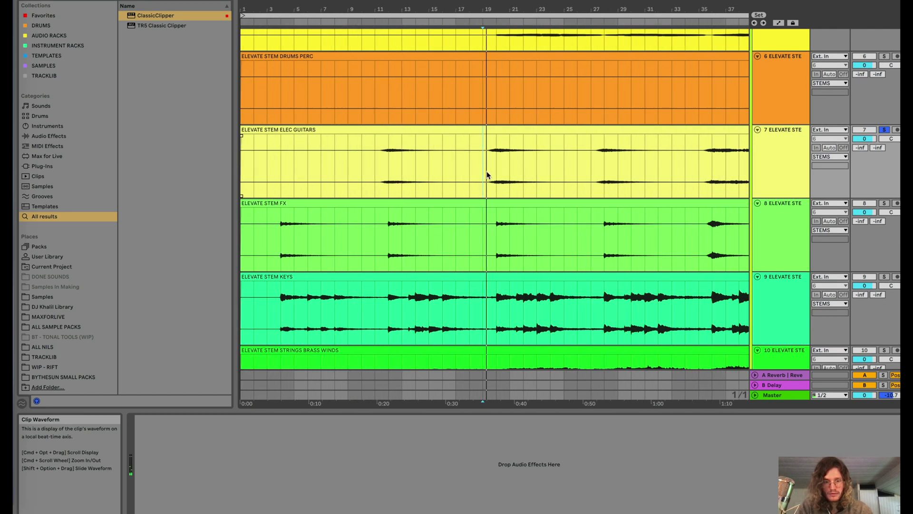
Turn off the ELEC GUITARS solo and compare the mix from about bar 11 with that stem muted and active.
{"action": "left_click", "coordinate": [885, 130]}
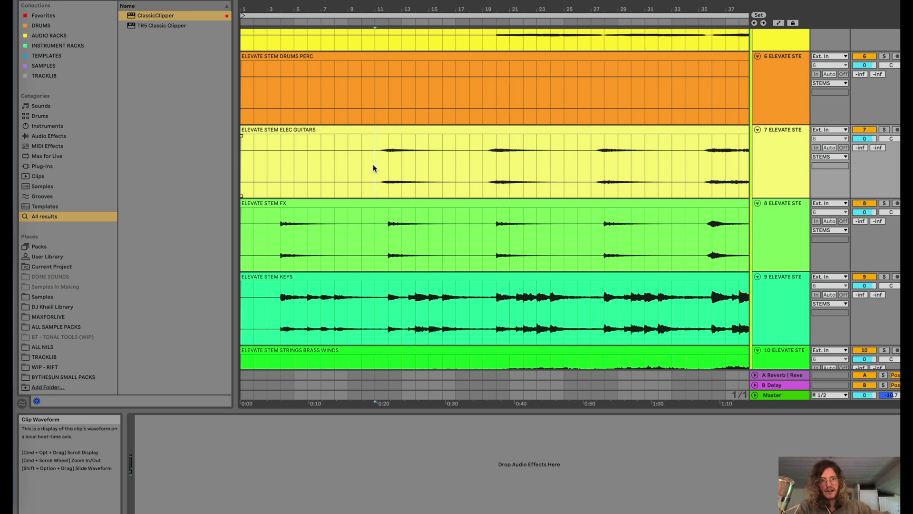
{"action": "key", "text": "space"}
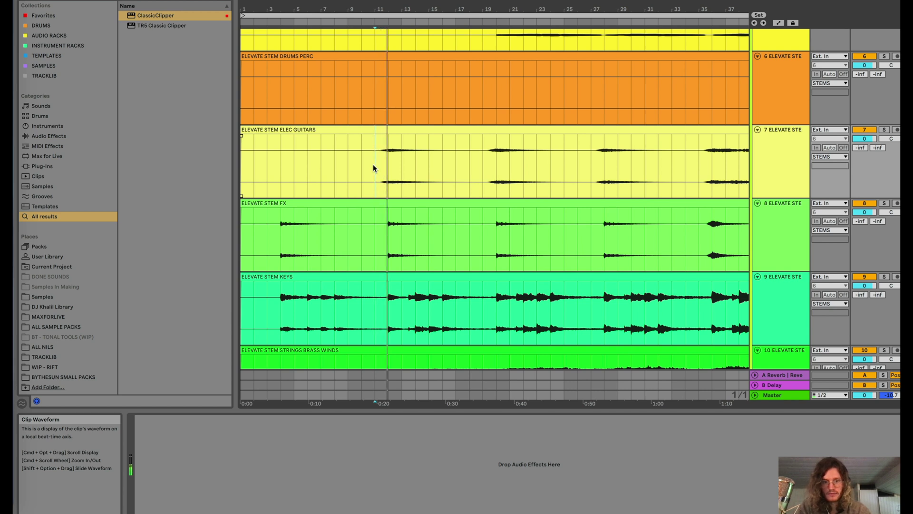
{"action": "left_click", "coordinate": [866, 130]}
{"action": "key", "text": "space"}
{"action": "key", "text": "space"}
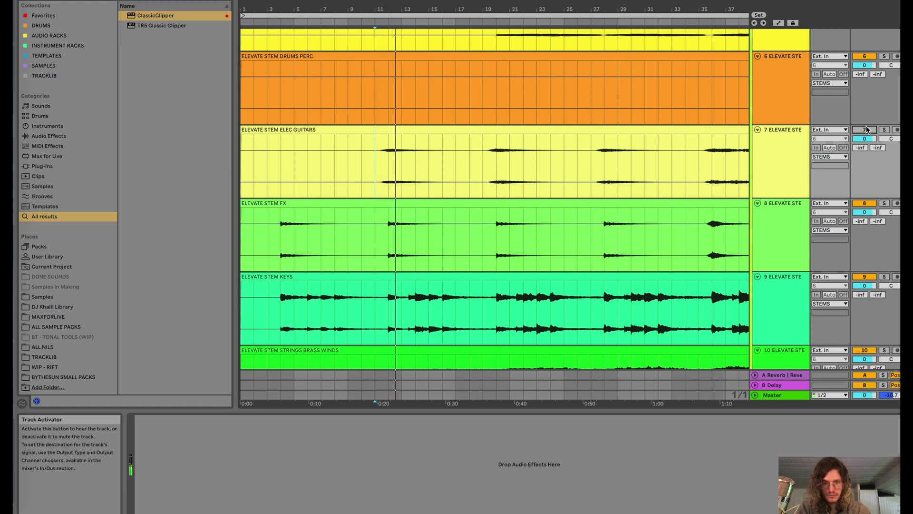
{"action": "left_click", "coordinate": [866, 130]}
{"action": "key", "text": "space"}
{"action": "key", "text": "space"}
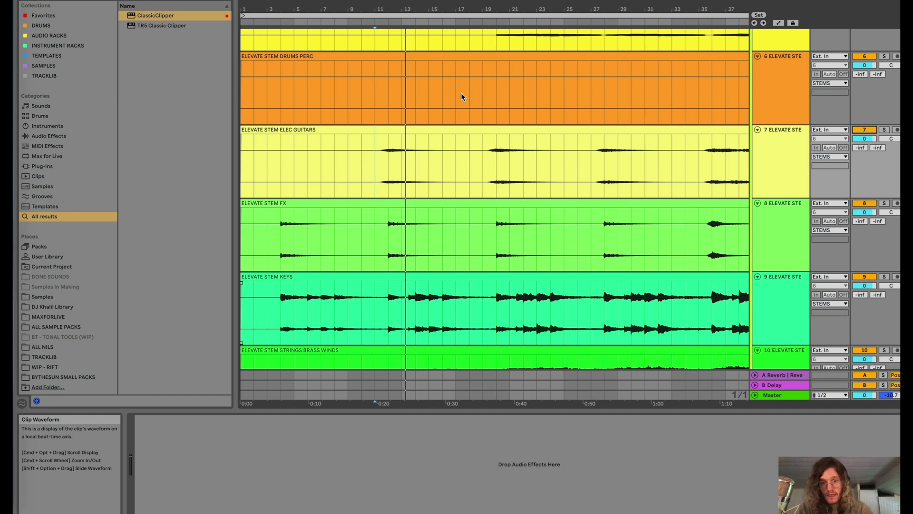
Mark the first guitar swell in the ELEC GUITARS stem from about bar 11 to bar 17.
{"action": "left_click", "coordinate": [456, 164], "text": "shift"}
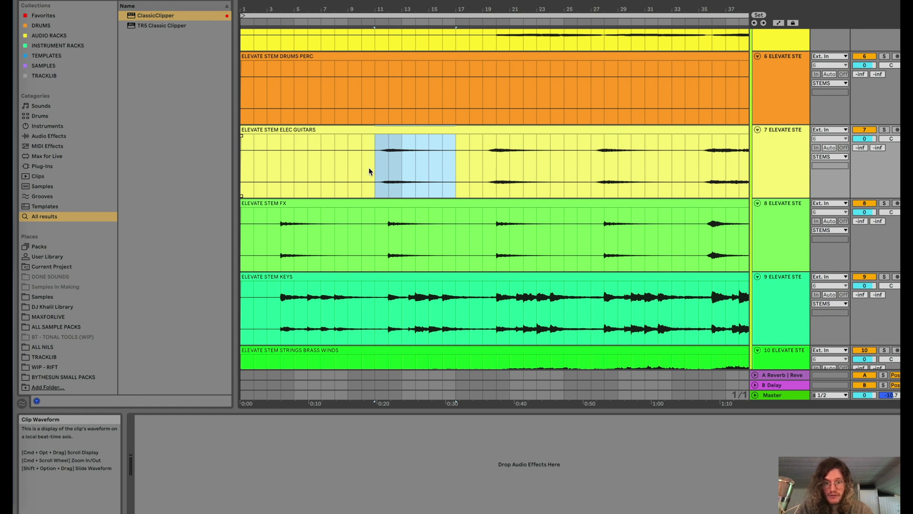
{"action": "left_click", "coordinate": [371, 168]}
{"action": "left_click", "coordinate": [444, 174], "text": "shift"}
{"action": "left_click", "coordinate": [450, 170], "text": "shift"}
{"action": "scroll", "coordinate": [382, 177], "scroll_direction": "up", "scroll_amount": 3}
{"action": "scroll", "coordinate": [383, 179], "scroll_direction": "up", "scroll_amount": 3}
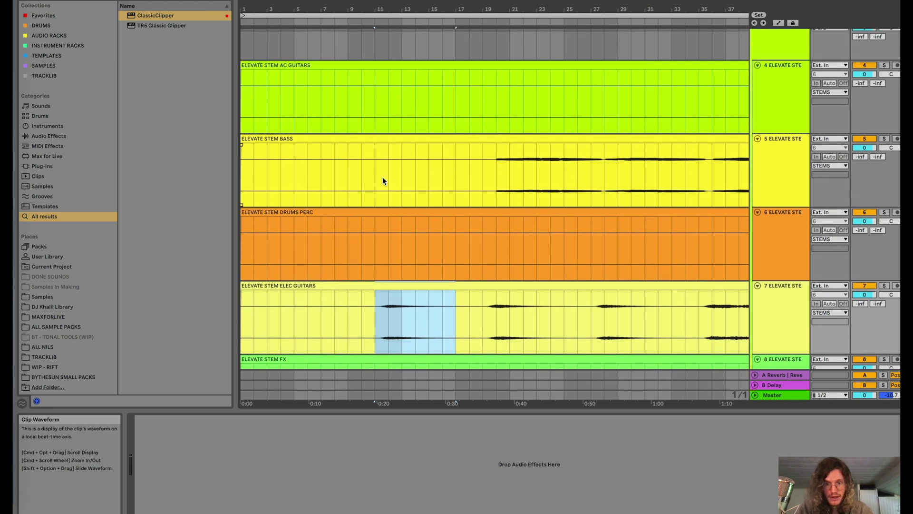
{"action": "scroll", "coordinate": [383, 179], "scroll_direction": "down", "scroll_amount": 2}
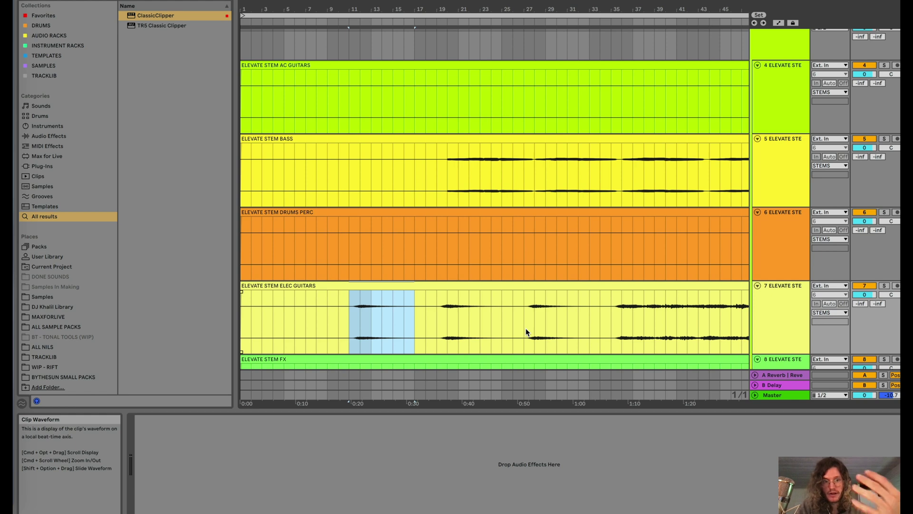
{"action": "scroll", "coordinate": [488, 214], "scroll_direction": "down", "scroll_amount": 5}
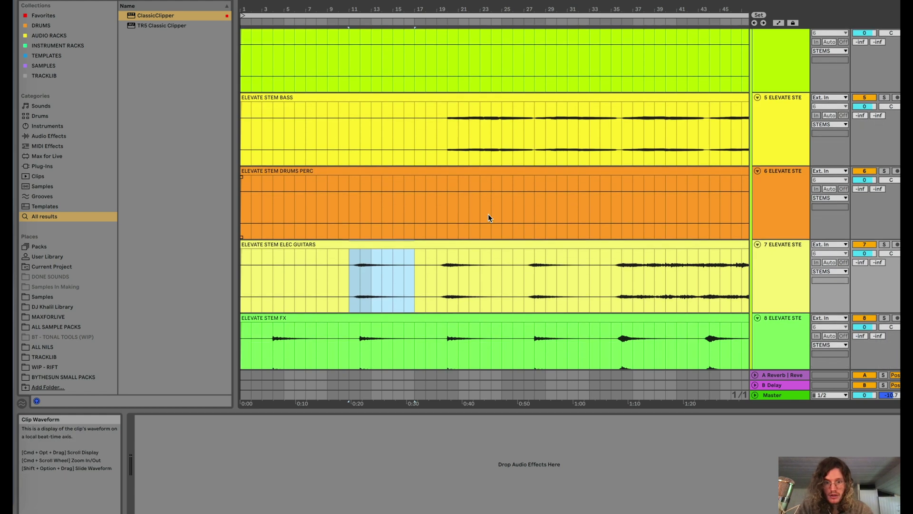
Play the mix from about bar 13 and solo the STRINGS BRASS WINDS stem shortly after bar 19.
{"action": "left_click", "coordinate": [372, 198]}
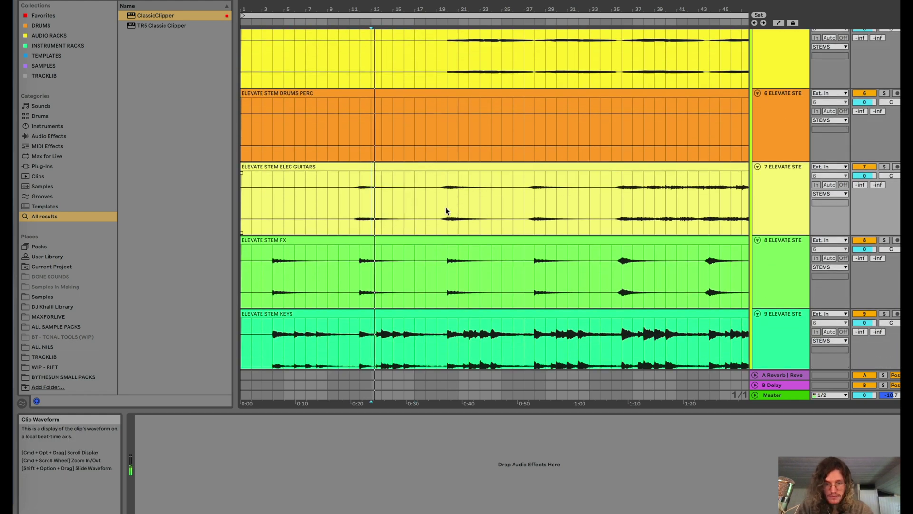
{"action": "scroll", "coordinate": [438, 208], "scroll_direction": "down", "scroll_amount": 4}
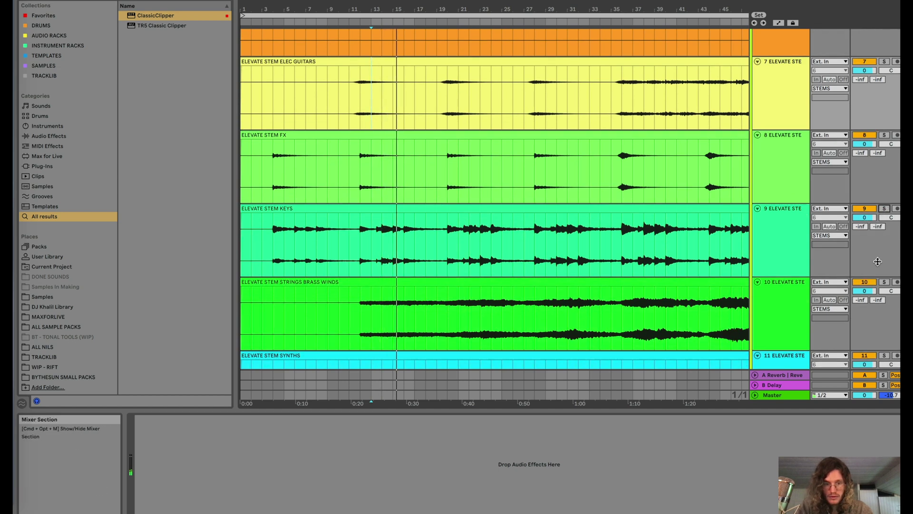
{"action": "scroll", "coordinate": [878, 261], "scroll_direction": "down", "scroll_amount": 8}
{"action": "scroll", "coordinate": [878, 262], "scroll_direction": "up", "scroll_amount": 16}
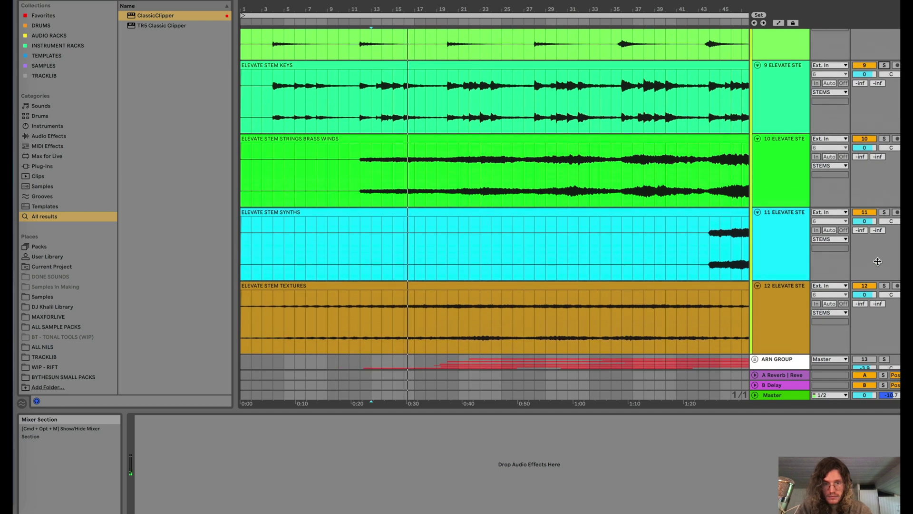
{"action": "scroll", "coordinate": [878, 262], "scroll_direction": "down", "scroll_amount": 2}
{"action": "scroll", "coordinate": [878, 262], "scroll_direction": "up", "scroll_amount": 3}
{"action": "scroll", "coordinate": [877, 262], "scroll_direction": "down", "scroll_amount": 8}
{"action": "scroll", "coordinate": [877, 262], "scroll_direction": "down", "scroll_amount": 3}
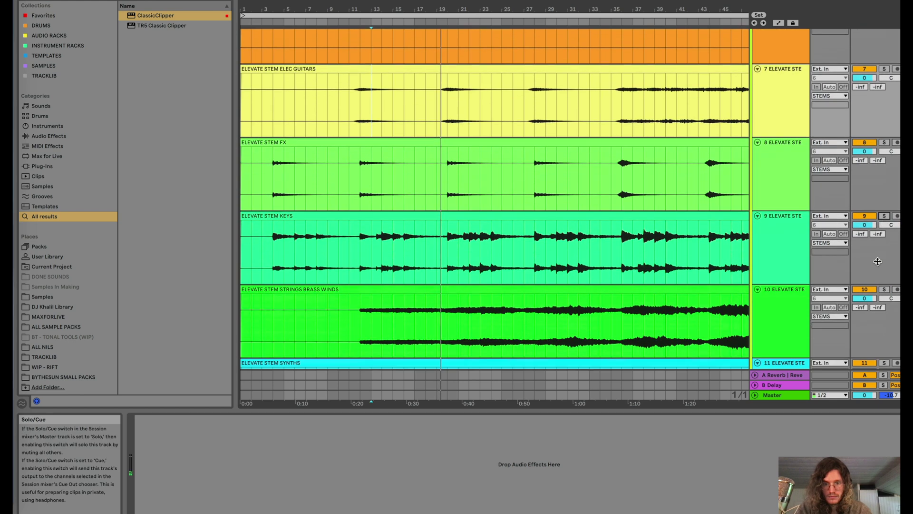
{"action": "left_click", "coordinate": [884, 263]}
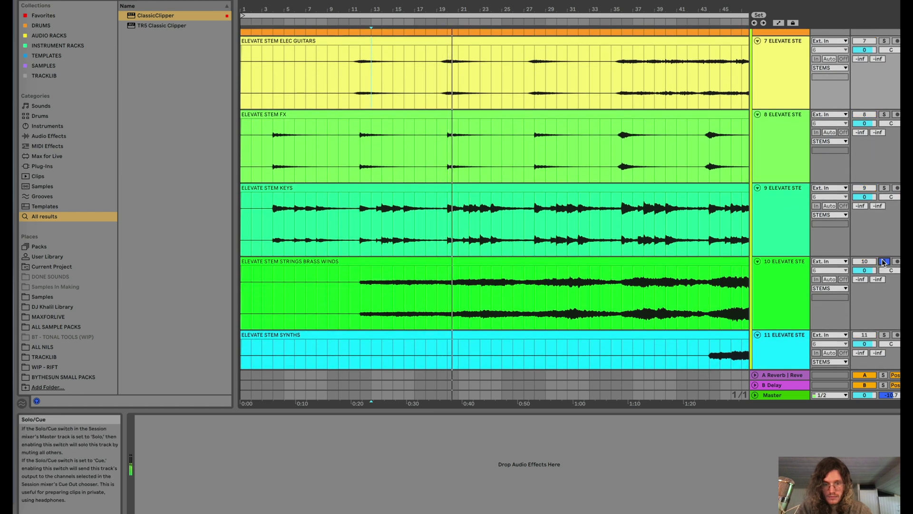
Set the start position at about bar 20 in the STRINGS BRASS WINDS stem and solo the BASS stem alongside it during playback.
{"action": "left_click", "coordinate": [450, 297]}
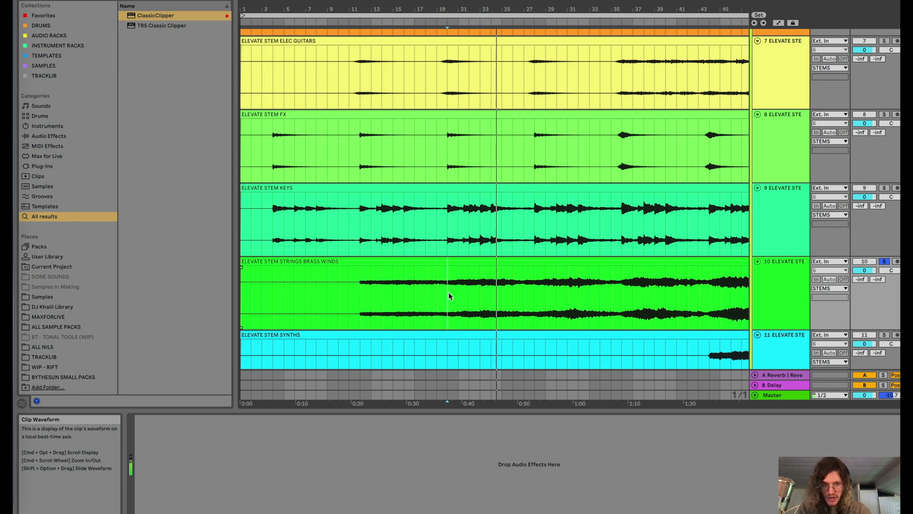
{"action": "scroll", "coordinate": [501, 270], "scroll_direction": "up", "scroll_amount": 6}
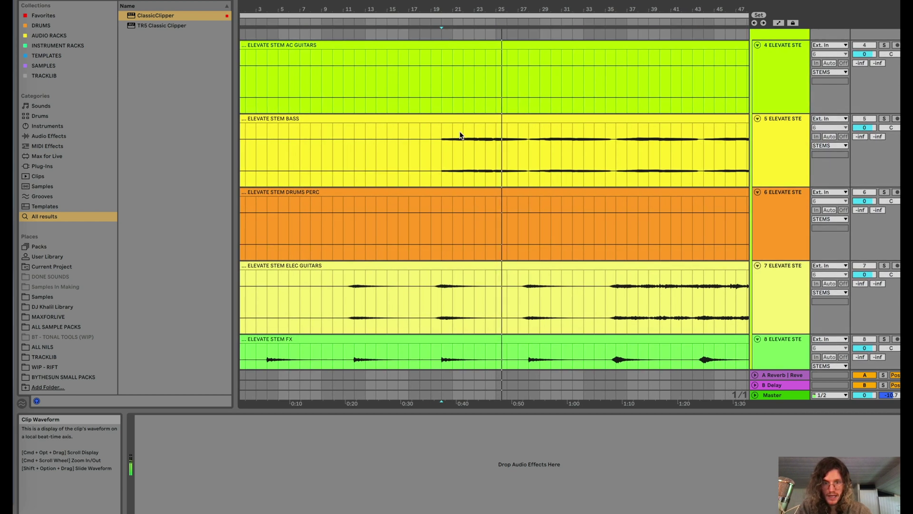
{"action": "left_click", "coordinate": [885, 119]}
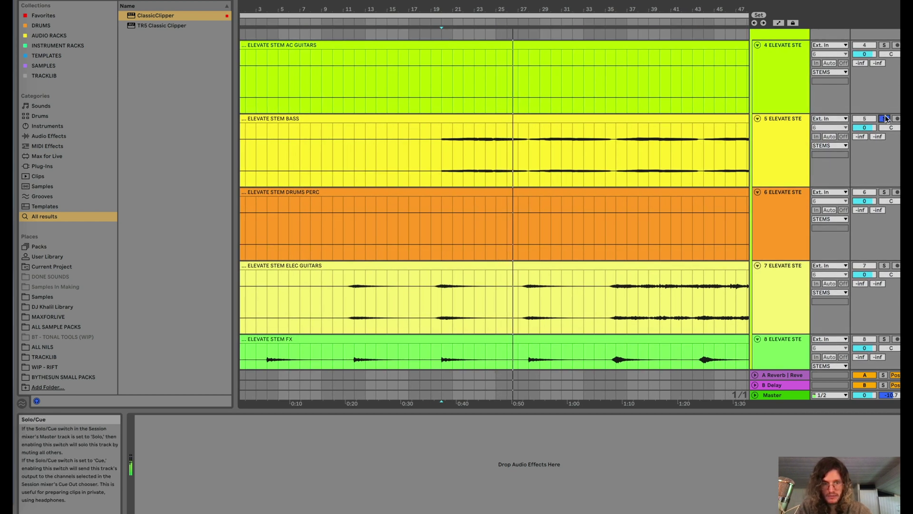
{"action": "scroll", "coordinate": [711, 302], "scroll_direction": "down", "scroll_amount": 6}
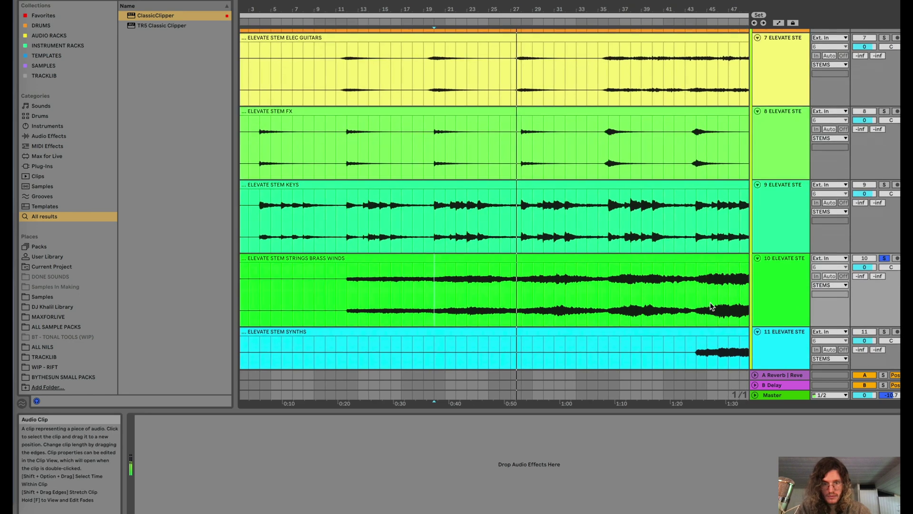
{"action": "scroll", "coordinate": [715, 301], "scroll_direction": "down", "scroll_amount": 3}
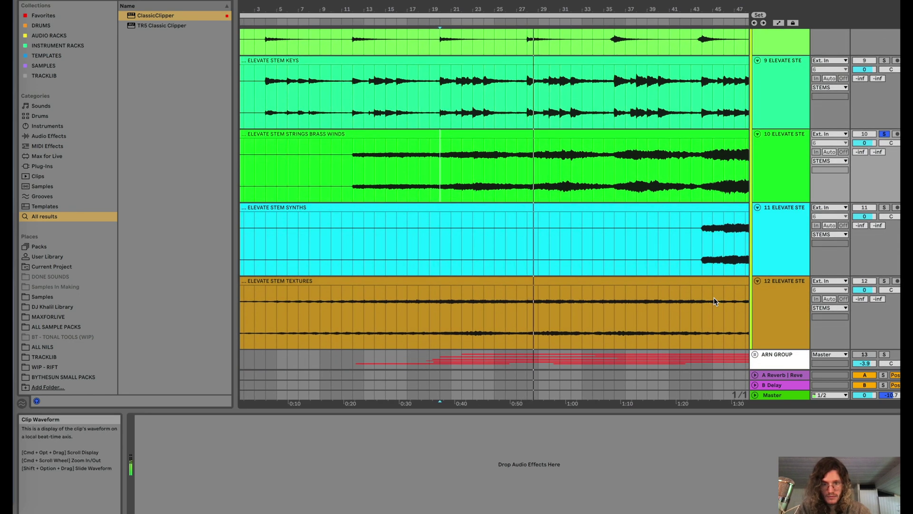
{"action": "scroll", "coordinate": [714, 301], "scroll_direction": "up", "scroll_amount": 3}
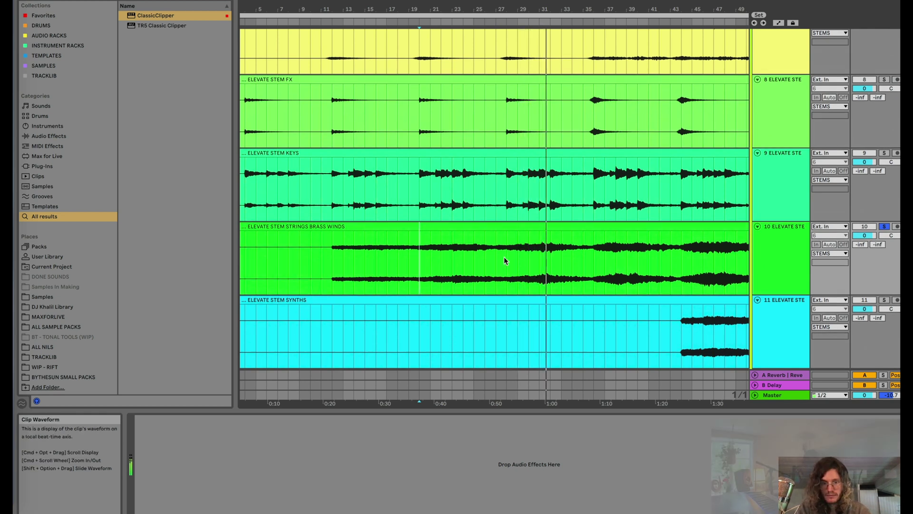
Follow the playback to about bar 36 and add the KEYS and FX stems to the soloed layers.
{"action": "scroll", "coordinate": [504, 257], "scroll_direction": "right", "scroll_amount": 3}
{"action": "scroll", "coordinate": [505, 259], "scroll_direction": "right", "scroll_amount": 1}
{"action": "scroll", "coordinate": [504, 259], "scroll_direction": "up", "scroll_amount": 1}
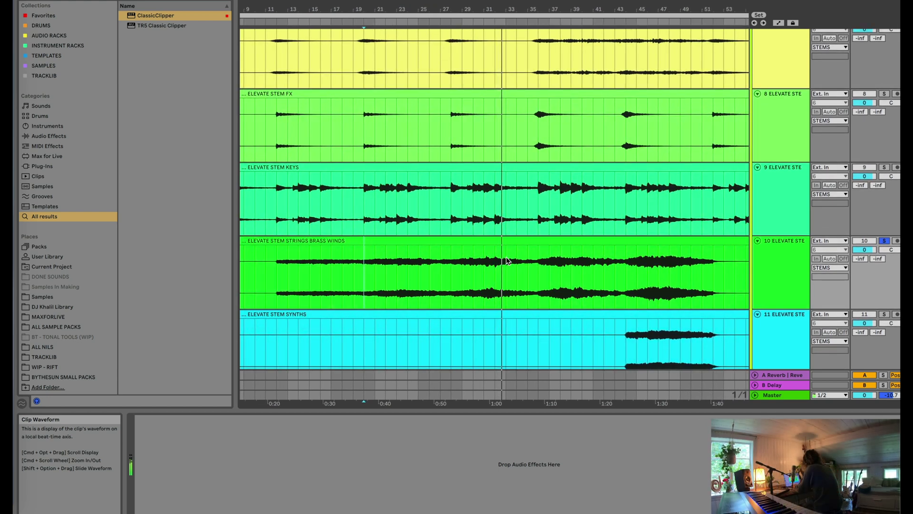
{"action": "scroll", "coordinate": [508, 259], "scroll_direction": "right", "scroll_amount": 4}
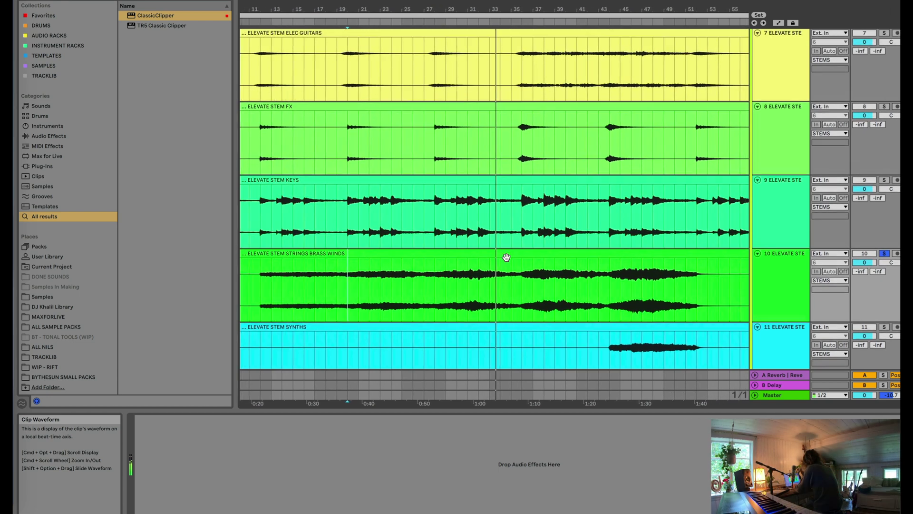
{"action": "scroll", "coordinate": [507, 259], "scroll_direction": "up", "scroll_amount": 3}
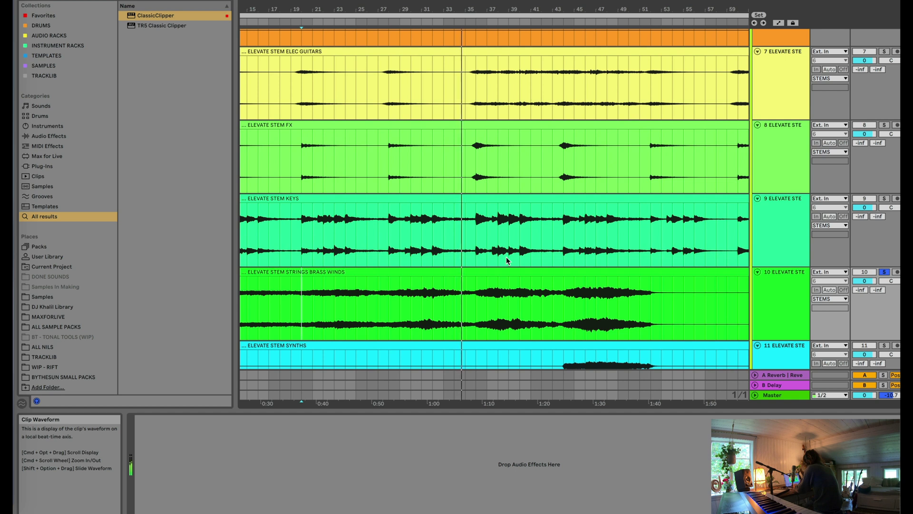
{"action": "left_click", "coordinate": [886, 199]}
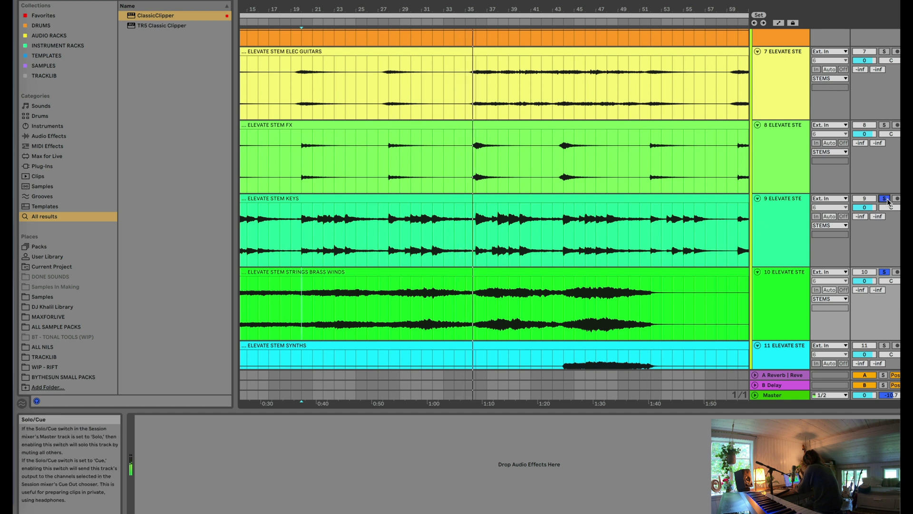
{"action": "left_click", "coordinate": [885, 125]}
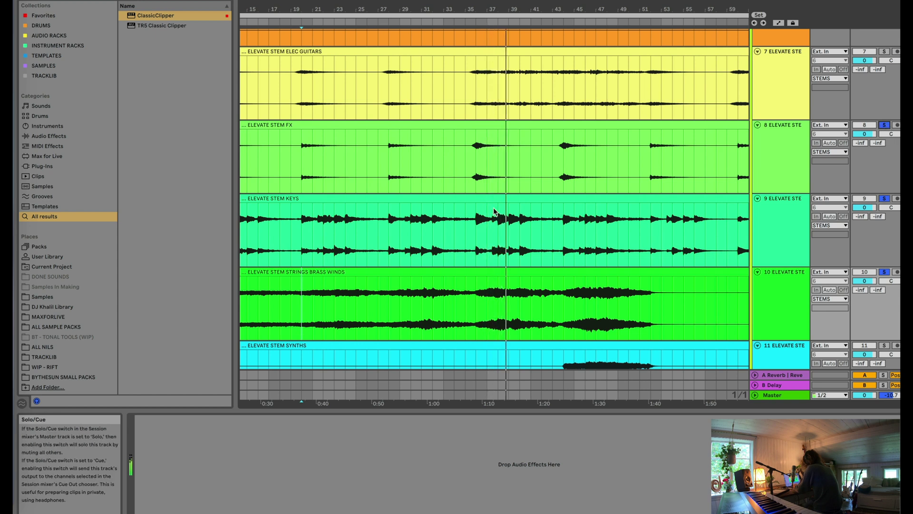
Replay the soloed layers from about bar 35, first without and again with the ELEC GUITARS stem soloed alongside them.
{"action": "left_click", "coordinate": [466, 178]}
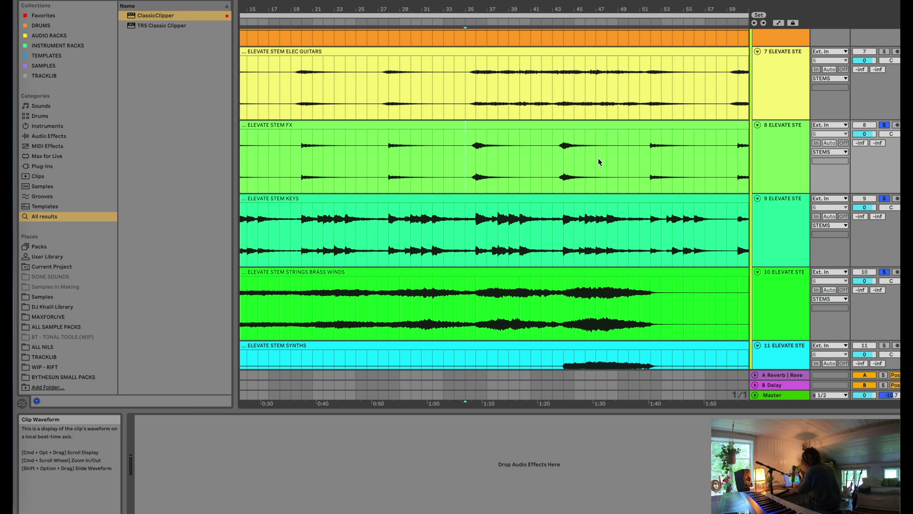
{"action": "key", "text": "space"}
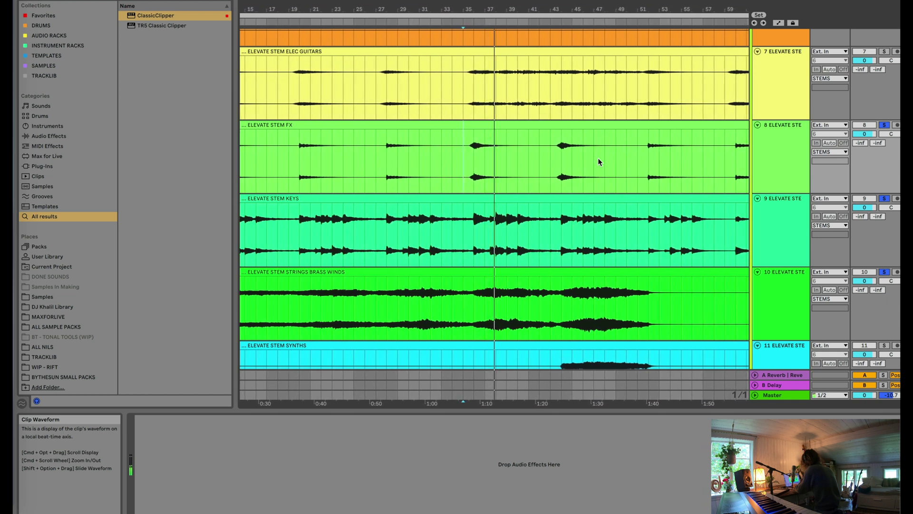
{"action": "left_click", "coordinate": [463, 106]}
{"action": "key", "text": "space"}
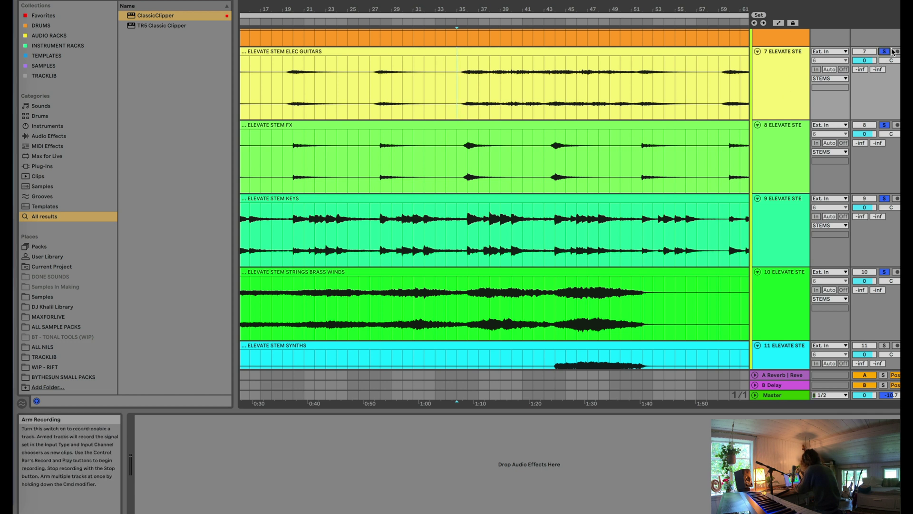
{"action": "key", "text": "space"}
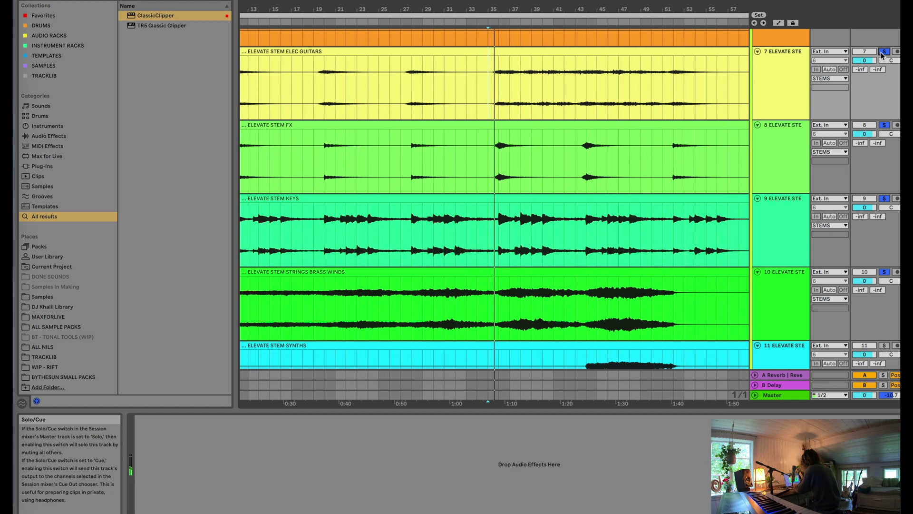
Turn off all stem solos so the full mix plays on from about bar 40.
{"action": "left_click", "coordinate": [883, 52]}
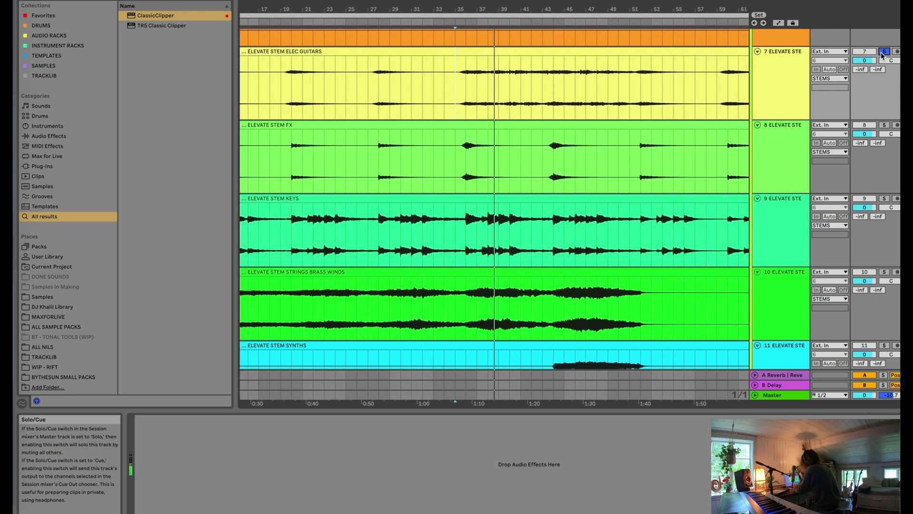
{"action": "left_click", "coordinate": [883, 52]}
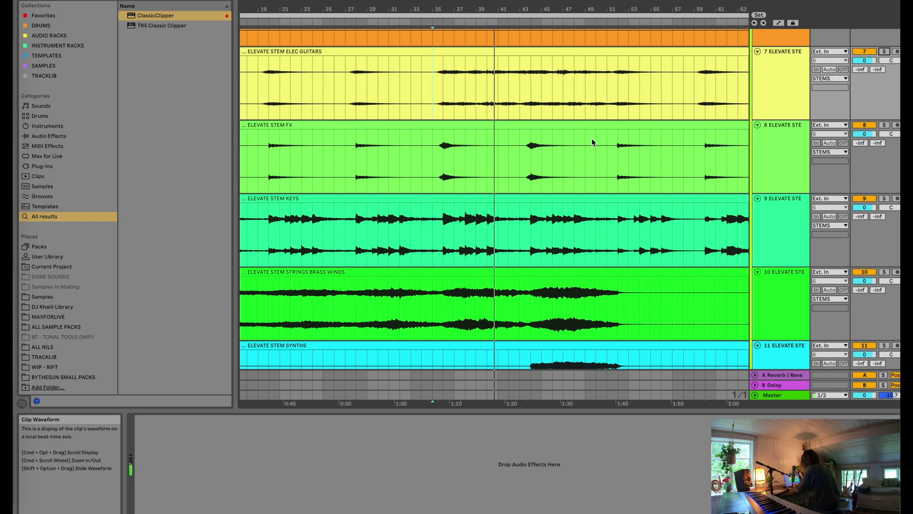
{"action": "scroll", "coordinate": [592, 143], "scroll_direction": "up", "scroll_amount": 4}
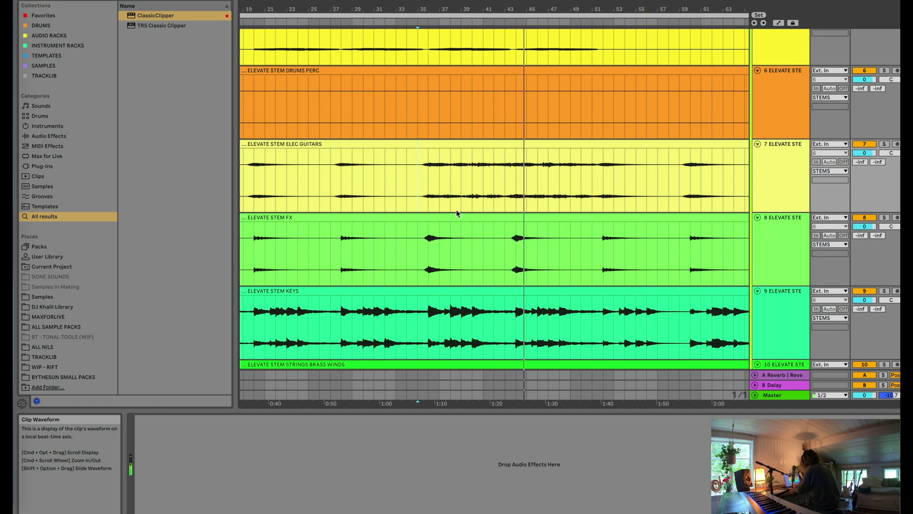
{"action": "scroll", "coordinate": [484, 210], "scroll_direction": "down", "scroll_amount": 5}
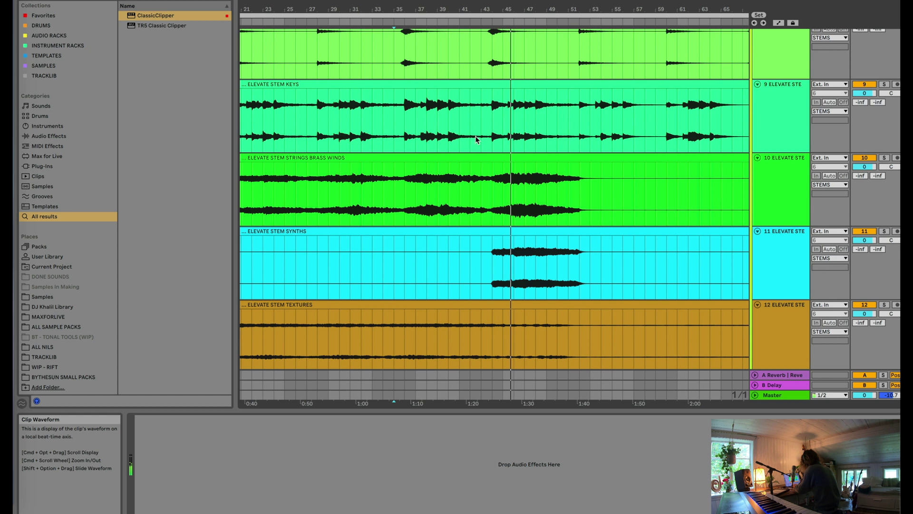
Solo the STRINGS BRASS WINDS stem and mark its first section from about bar 11 to bar 55.
{"action": "left_click", "coordinate": [395, 202]}
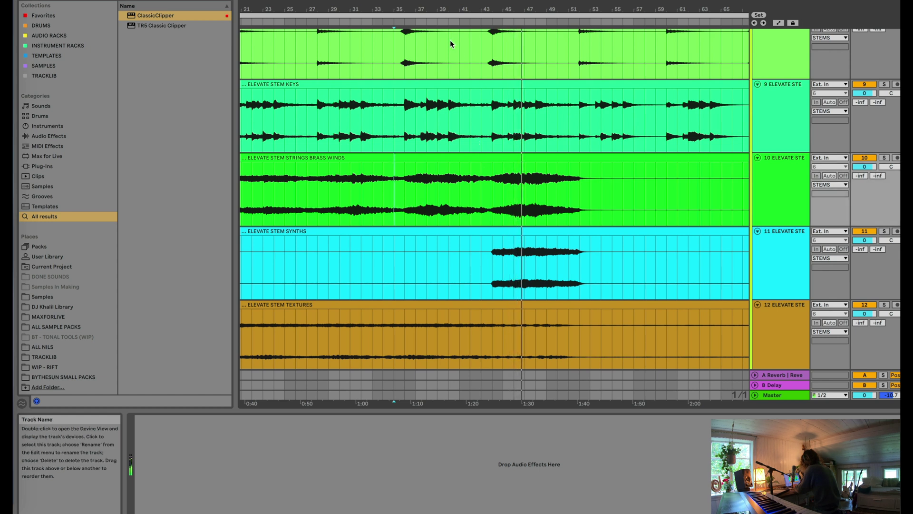
{"action": "left_click", "coordinate": [886, 159]}
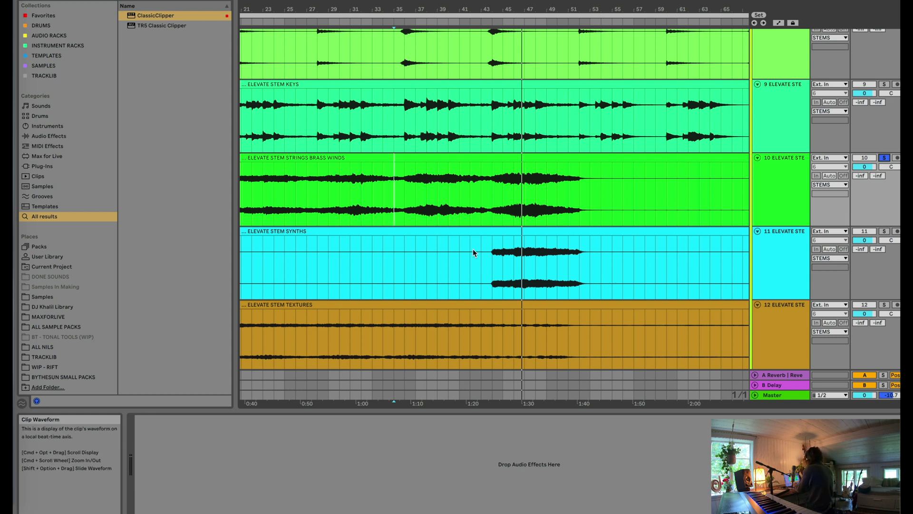
{"action": "scroll", "coordinate": [461, 244], "scroll_direction": "down", "scroll_amount": 5}
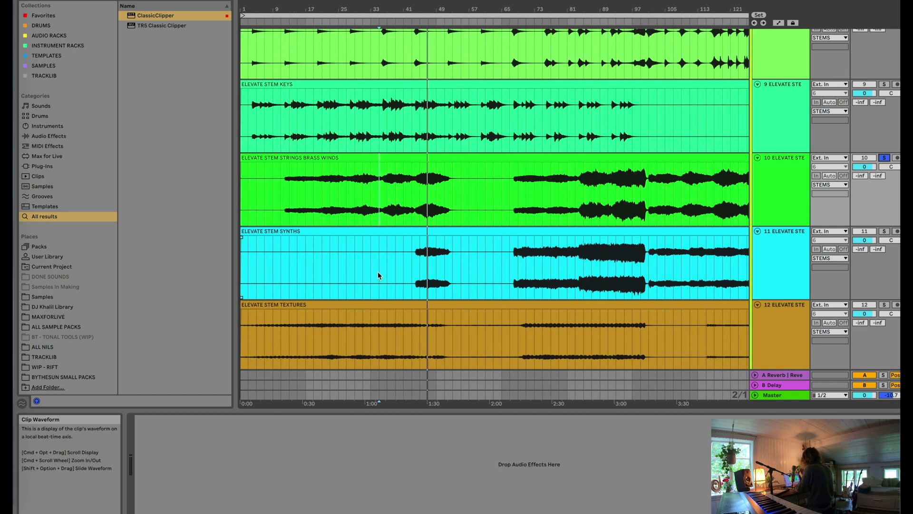
{"action": "scroll", "coordinate": [378, 272], "scroll_direction": "down", "scroll_amount": 3}
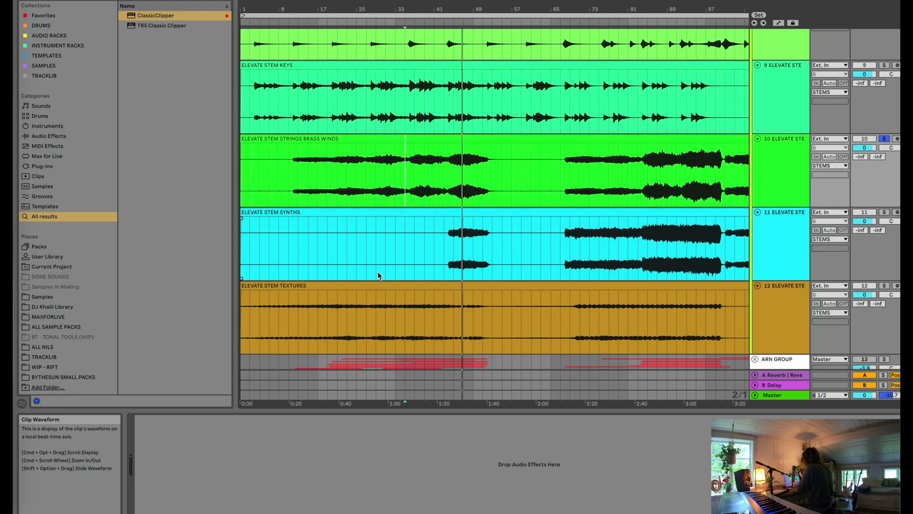
{"action": "scroll", "coordinate": [377, 272], "scroll_direction": "up", "scroll_amount": 4}
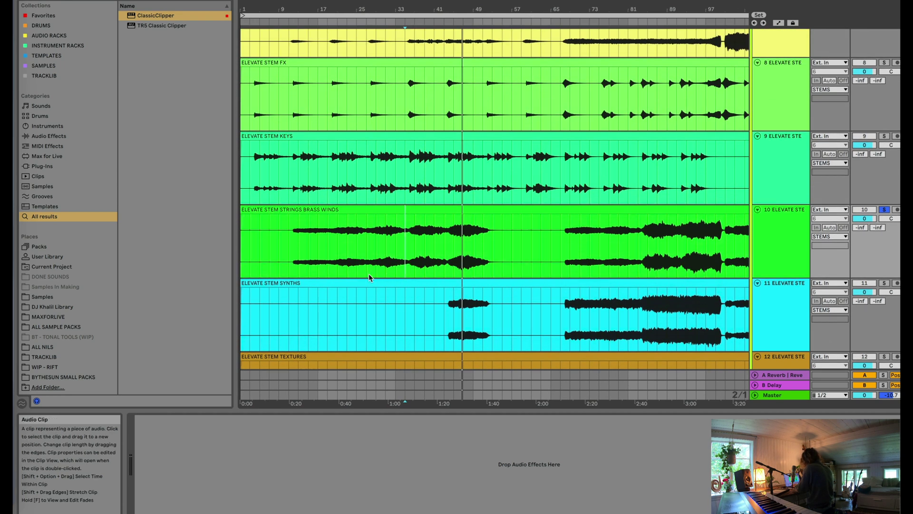
{"action": "left_click_drag", "start_coordinate": [289, 243], "coordinate": [490, 230]}
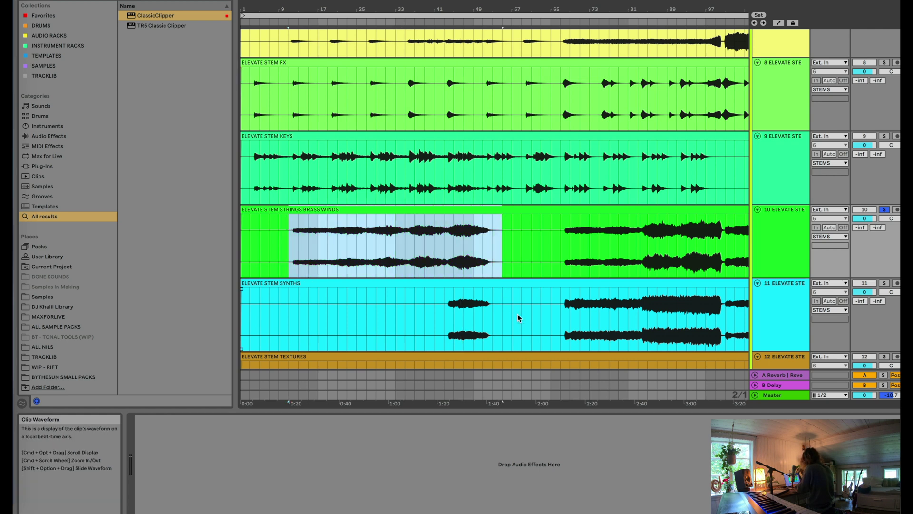
Mark the first guitar swell in the ELEC GUITARS stem from about bar 11 to bar 19.
{"action": "scroll", "coordinate": [511, 304], "scroll_direction": "up", "scroll_amount": 5}
{"action": "scroll", "coordinate": [522, 320], "scroll_direction": "down", "scroll_amount": 5}
{"action": "scroll", "coordinate": [295, 213], "scroll_direction": "up", "scroll_amount": 4}
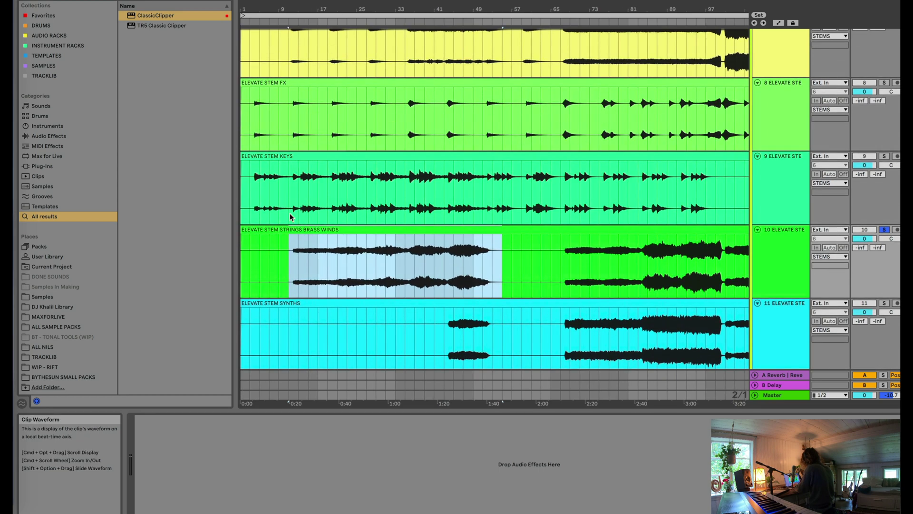
{"action": "scroll", "coordinate": [318, 180], "scroll_direction": "down", "scroll_amount": 8}
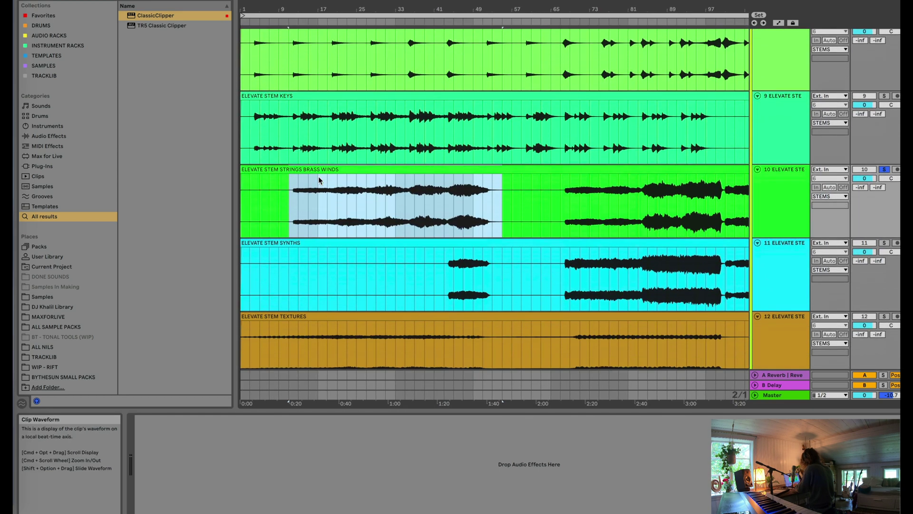
{"action": "scroll", "coordinate": [274, 280], "scroll_direction": "up", "scroll_amount": 10}
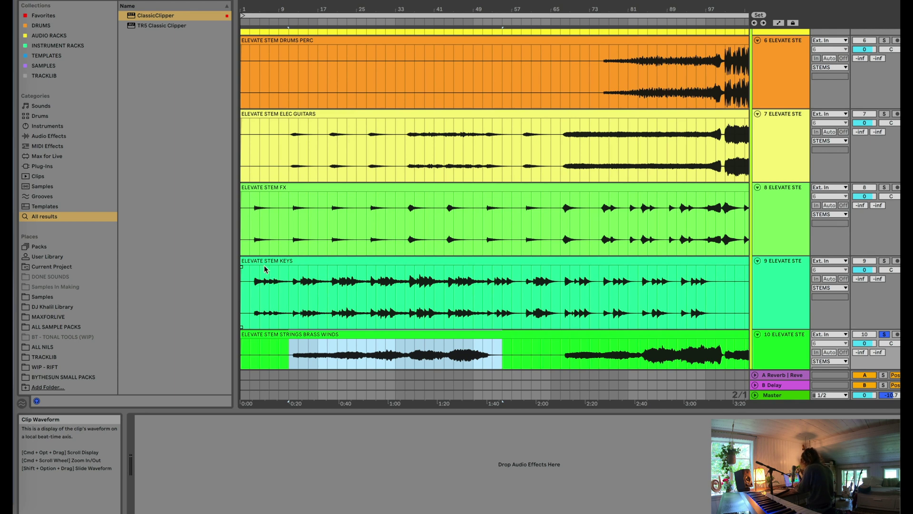
{"action": "scroll", "coordinate": [265, 269], "scroll_direction": "down", "scroll_amount": 2}
{"action": "scroll", "coordinate": [266, 215], "scroll_direction": "up", "scroll_amount": 5}
{"action": "left_click_drag", "start_coordinate": [354, 130], "coordinate": [453, 127]}
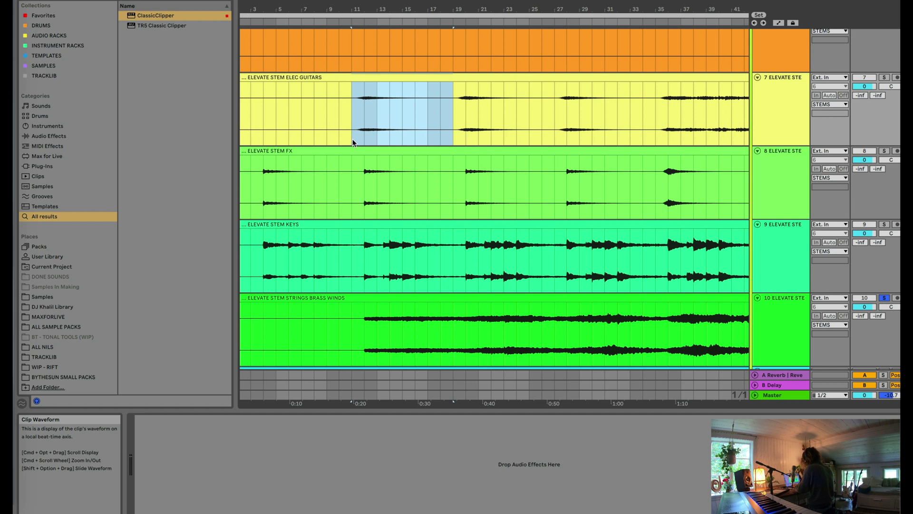
Mark the first two eight-bar phrases of the STRINGS BRASS WINDS stem in turn, from about bar 12 and from bar 20.
{"action": "scroll", "coordinate": [356, 152], "scroll_direction": "down", "scroll_amount": 4}
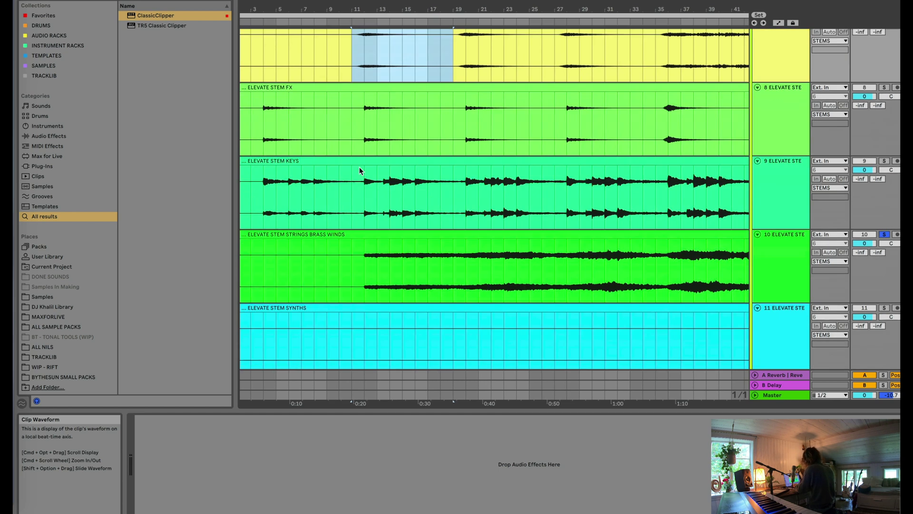
{"action": "left_click_drag", "start_coordinate": [364, 234], "coordinate": [442, 238]}
{"action": "key", "text": "super+d"}
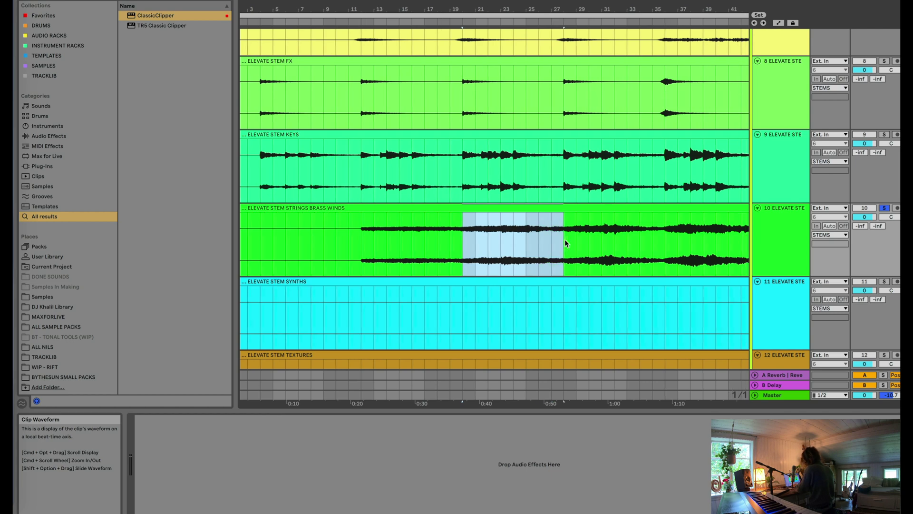
Examine the other stems around the marked strings phrase and set the start position at about bar 28 in the STRINGS BRASS WINDS stem.
{"action": "scroll", "coordinate": [564, 238], "scroll_direction": "right", "scroll_amount": 4}
{"action": "scroll", "coordinate": [564, 239], "scroll_direction": "down", "scroll_amount": 1}
{"action": "scroll", "coordinate": [471, 238], "scroll_direction": "down", "scroll_amount": 6}
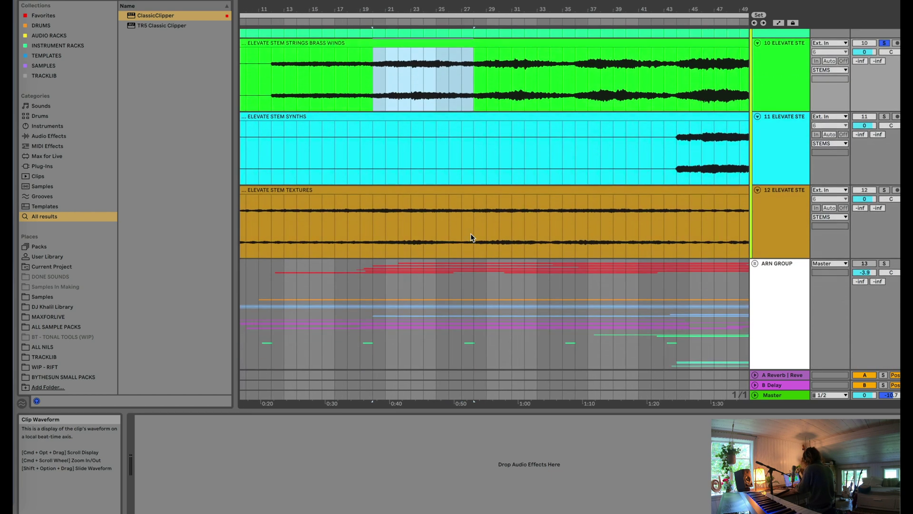
{"action": "scroll", "coordinate": [471, 238], "scroll_direction": "up", "scroll_amount": 15}
{"action": "scroll", "coordinate": [470, 233], "scroll_direction": "down", "scroll_amount": 3}
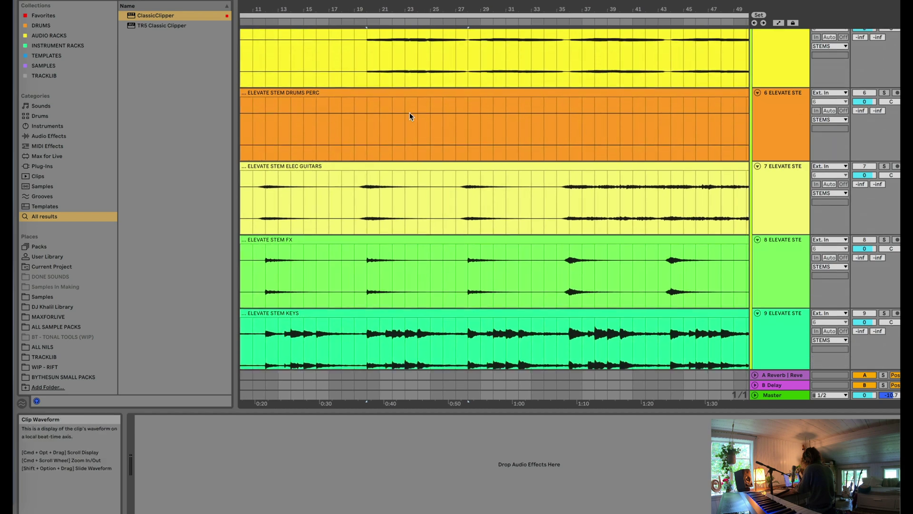
{"action": "scroll", "coordinate": [377, 129], "scroll_direction": "up", "scroll_amount": 5}
{"action": "scroll", "coordinate": [500, 160], "scroll_direction": "down", "scroll_amount": 8}
{"action": "scroll", "coordinate": [501, 164], "scroll_direction": "down", "scroll_amount": 3}
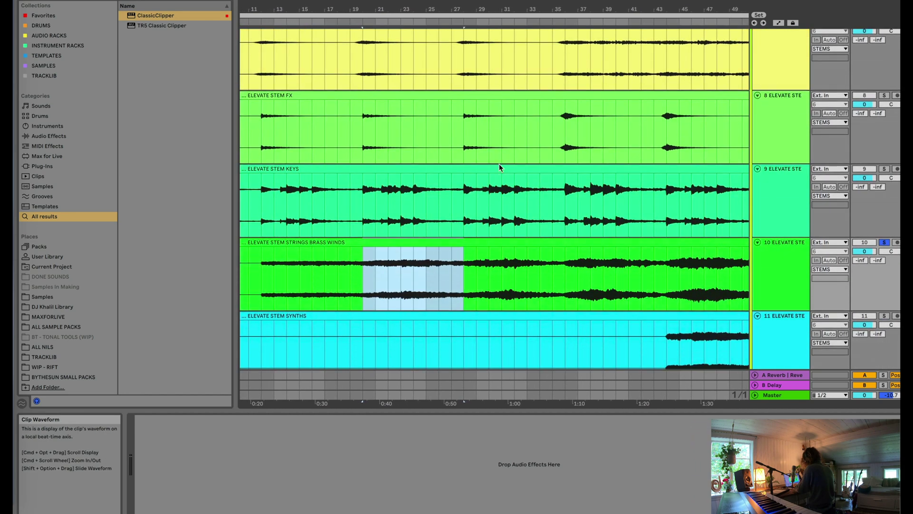
{"action": "left_click", "coordinate": [467, 290]}
{"action": "scroll", "coordinate": [467, 291], "scroll_direction": "down", "scroll_amount": 4}
{"action": "scroll", "coordinate": [466, 291], "scroll_direction": "up", "scroll_amount": 8}
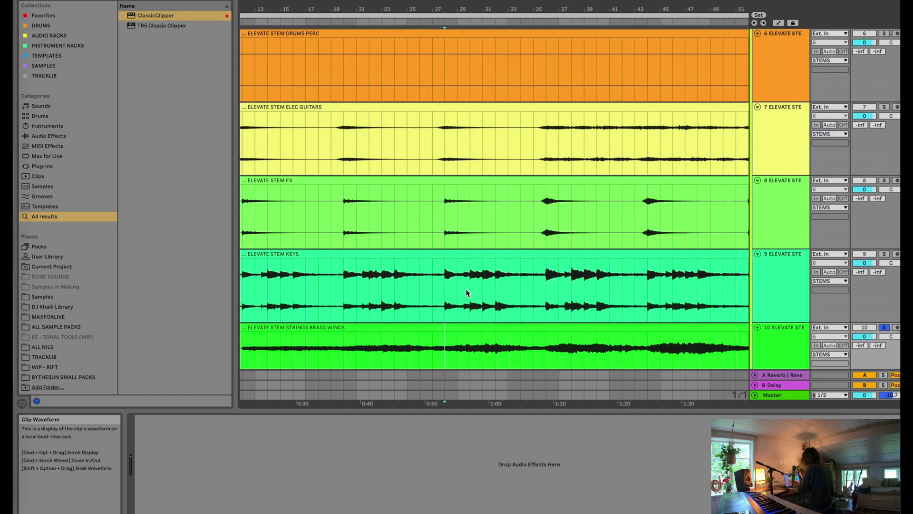
Set the start position at about bar 36 in the STRINGS BRASS WINDS stem and examine the bass and guitar stems around it.
{"action": "scroll", "coordinate": [466, 291], "scroll_direction": "down", "scroll_amount": 3}
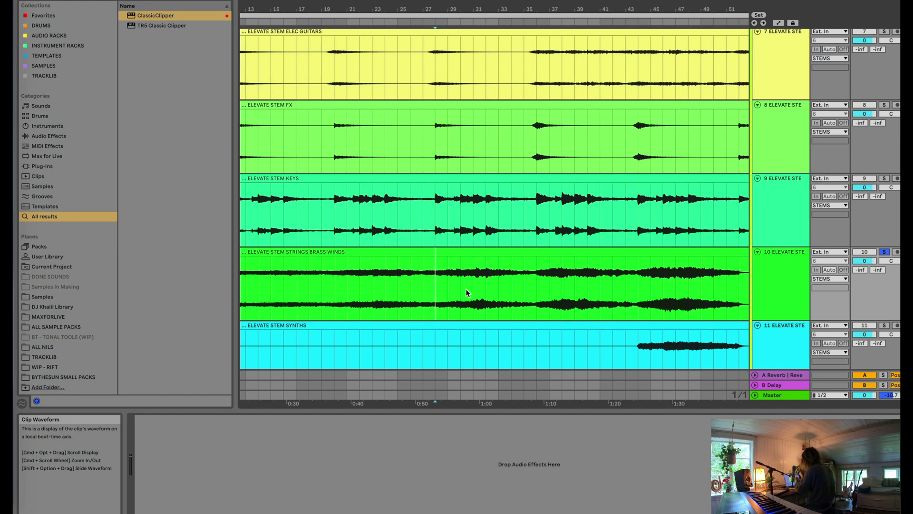
{"action": "scroll", "coordinate": [466, 292], "scroll_direction": "right", "scroll_amount": 3}
{"action": "left_click", "coordinate": [474, 284]}
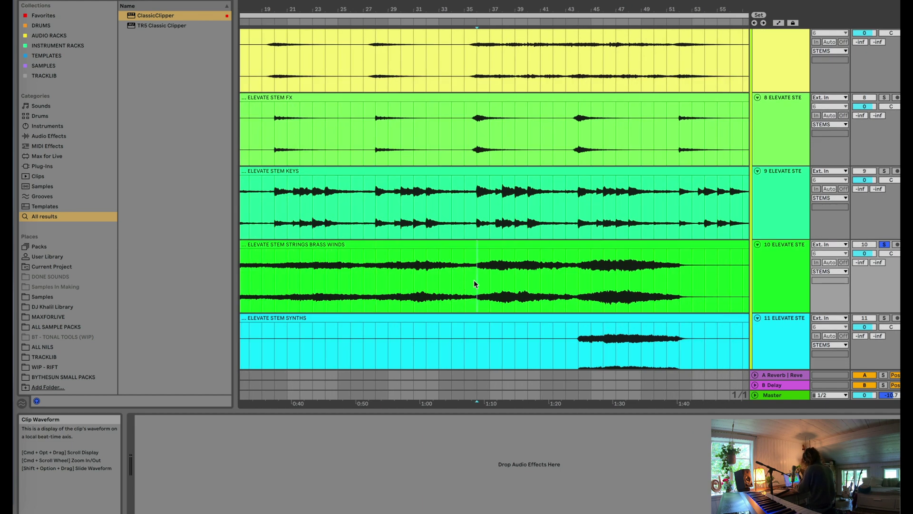
{"action": "scroll", "coordinate": [474, 284], "scroll_direction": "up", "scroll_amount": 5}
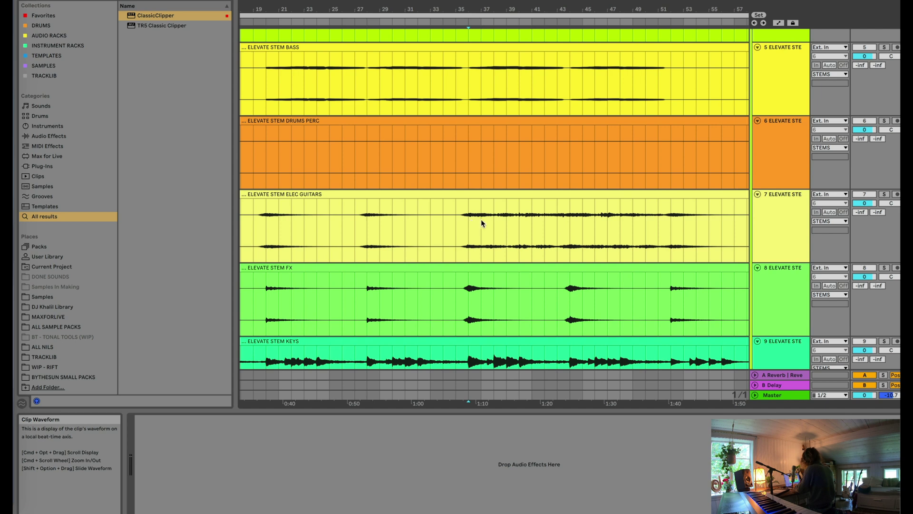
{"action": "scroll", "coordinate": [508, 227], "scroll_direction": "down", "scroll_amount": 5}
Solo the SYNTHS stem alongside STRINGS BRASS WINDS and play both from about bar 44.
{"action": "scroll", "coordinate": [508, 226], "scroll_direction": "right", "scroll_amount": 2}
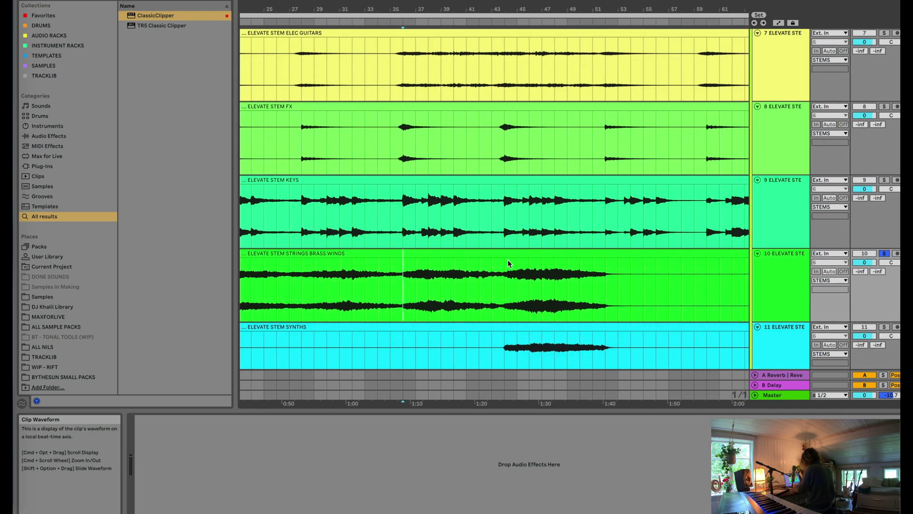
{"action": "scroll", "coordinate": [502, 278], "scroll_direction": "down", "scroll_amount": 3}
{"action": "scroll", "coordinate": [503, 279], "scroll_direction": "right", "scroll_amount": 1}
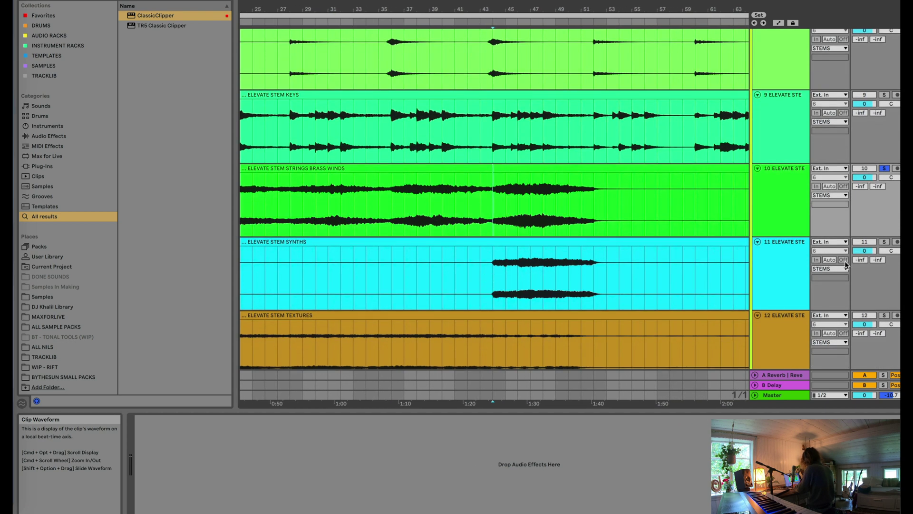
{"action": "left_click", "coordinate": [884, 241]}
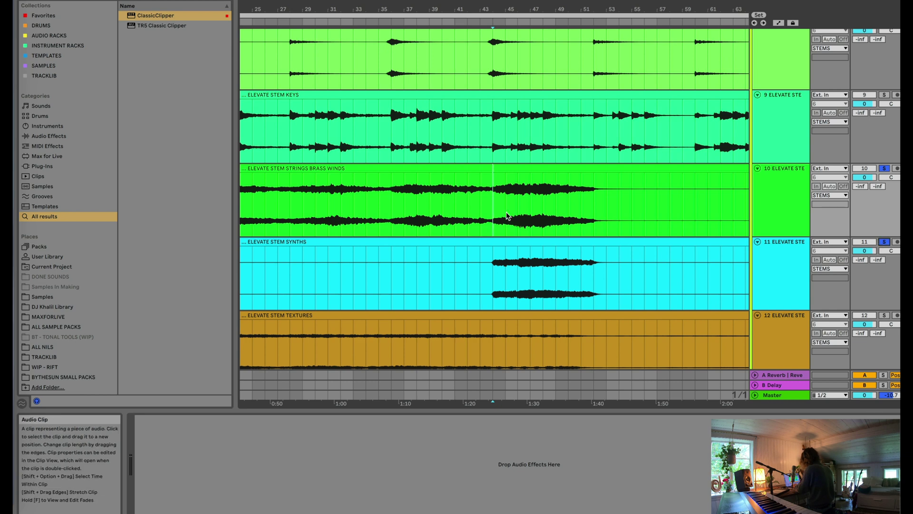
{"action": "key", "text": "space"}
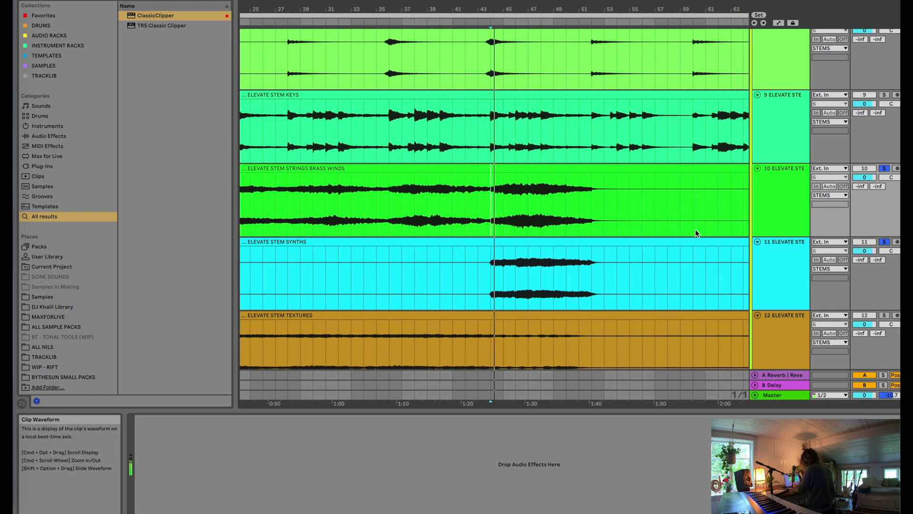
Toggle the solos of the SYNTHS and STRINGS BRASS WINDS stems during playback to compare the two layers.
{"action": "scroll", "coordinate": [859, 179], "scroll_direction": "up", "scroll_amount": 1}
{"action": "scroll", "coordinate": [859, 179], "scroll_direction": "up", "scroll_amount": 5}
{"action": "scroll", "coordinate": [859, 178], "scroll_direction": "down", "scroll_amount": 8}
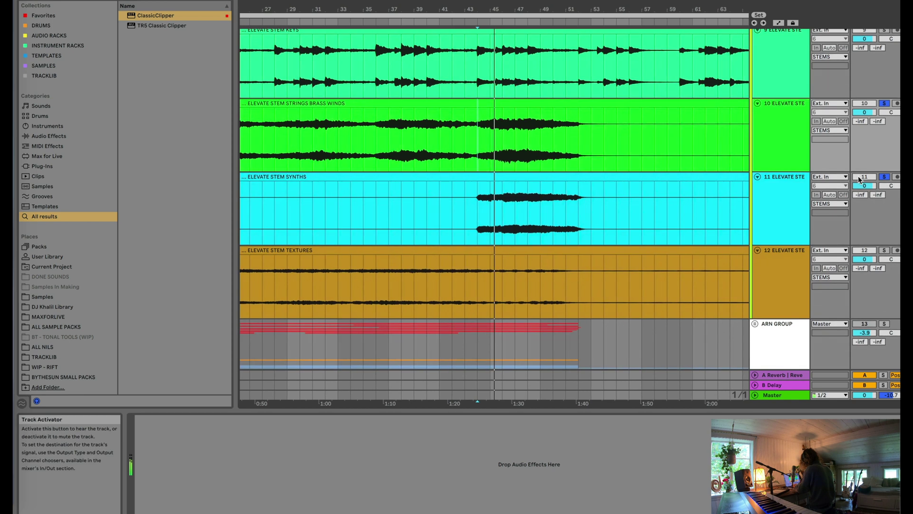
{"action": "left_click", "coordinate": [884, 176]}
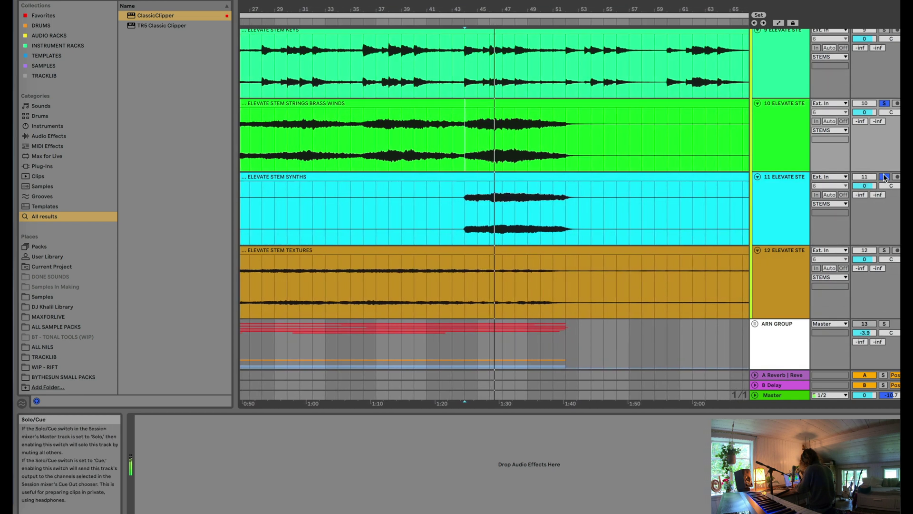
{"action": "left_click", "coordinate": [884, 103], "text": "super"}
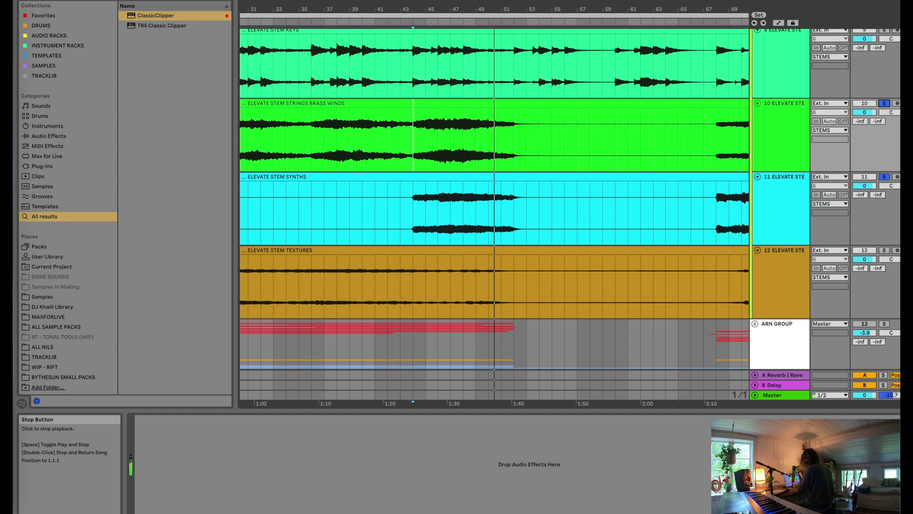
Stop playback and mark the opening section of the ELEC GUITARS stem from about bar 5 to bar 58.
{"action": "scroll", "coordinate": [442, 152], "scroll_direction": "up", "scroll_amount": 3}
{"action": "scroll", "coordinate": [443, 152], "scroll_direction": "down", "scroll_amount": 5, "text": "super"}
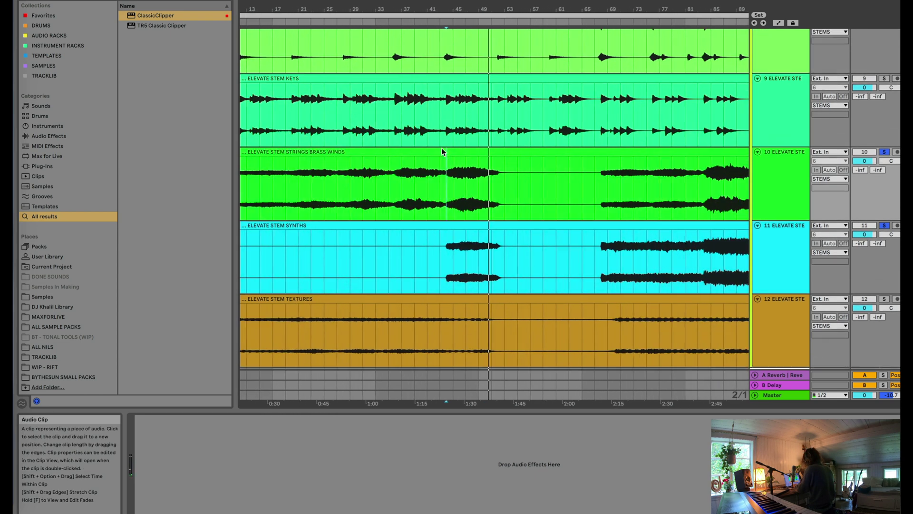
{"action": "scroll", "coordinate": [442, 151], "scroll_direction": "up", "scroll_amount": 2}
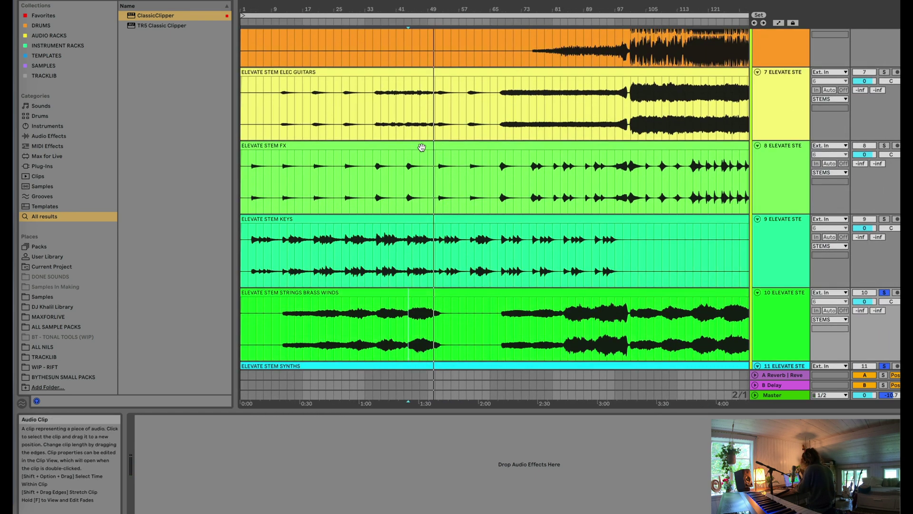
{"action": "left_click_drag", "start_coordinate": [256, 109], "coordinate": [465, 108]}
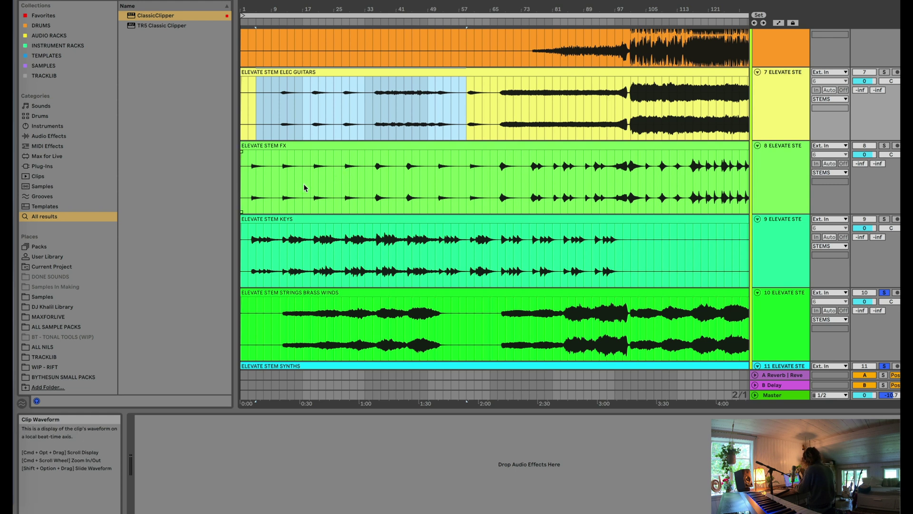
Mark the FX stem from about bar 13 to bar 49, followed by its swell from about bar 35 to bar 44.
{"action": "left_click_drag", "start_coordinate": [289, 186], "coordinate": [428, 190]}
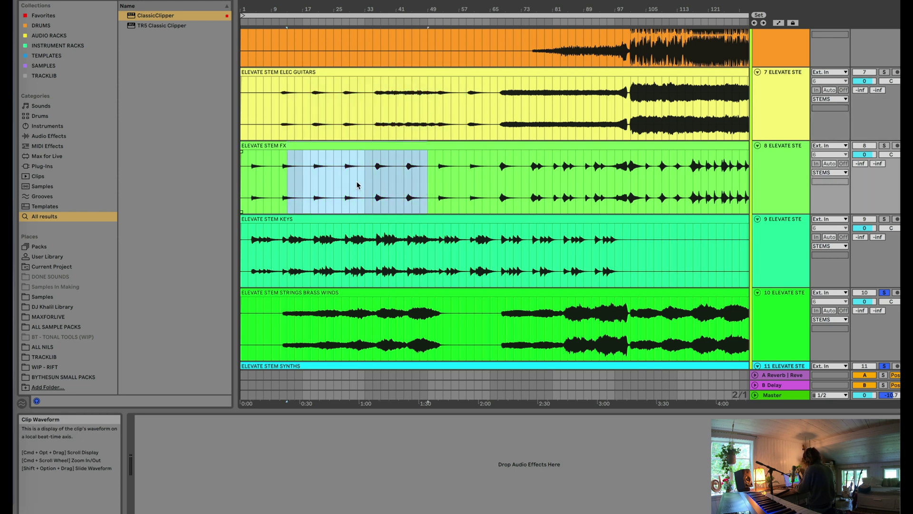
{"action": "left_click", "coordinate": [343, 180]}
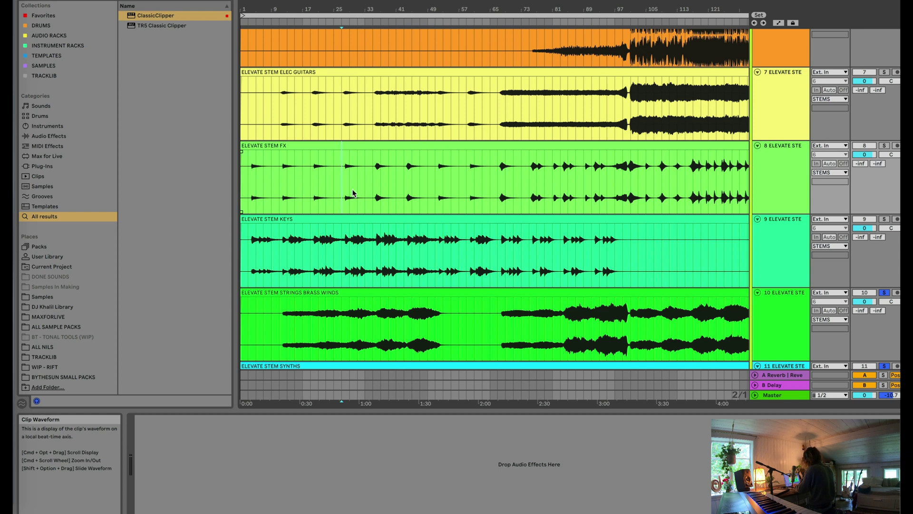
{"action": "scroll", "coordinate": [353, 193], "scroll_direction": "up", "scroll_amount": 3}
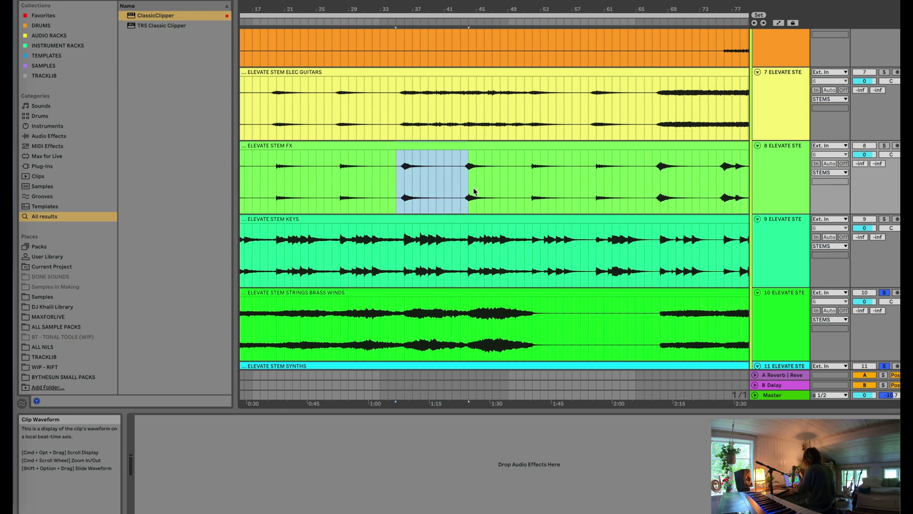
Mark the FX hits from about bar 51 to bar 63 and examine how the surrounding stems develop across the song.
{"action": "left_click_drag", "start_coordinate": [532, 180], "coordinate": [626, 179]}
{"action": "scroll", "coordinate": [628, 180], "scroll_direction": "right", "scroll_amount": 5}
{"action": "scroll", "coordinate": [620, 186], "scroll_direction": "right", "scroll_amount": 10}
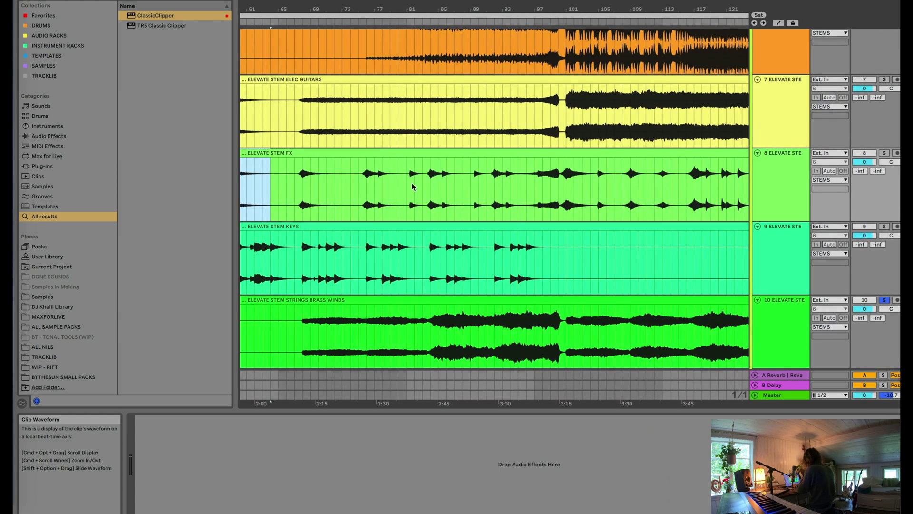
{"action": "scroll", "coordinate": [745, 210], "scroll_direction": "down", "scroll_amount": 3}
{"action": "scroll", "coordinate": [564, 206], "scroll_direction": "down", "scroll_amount": 3}
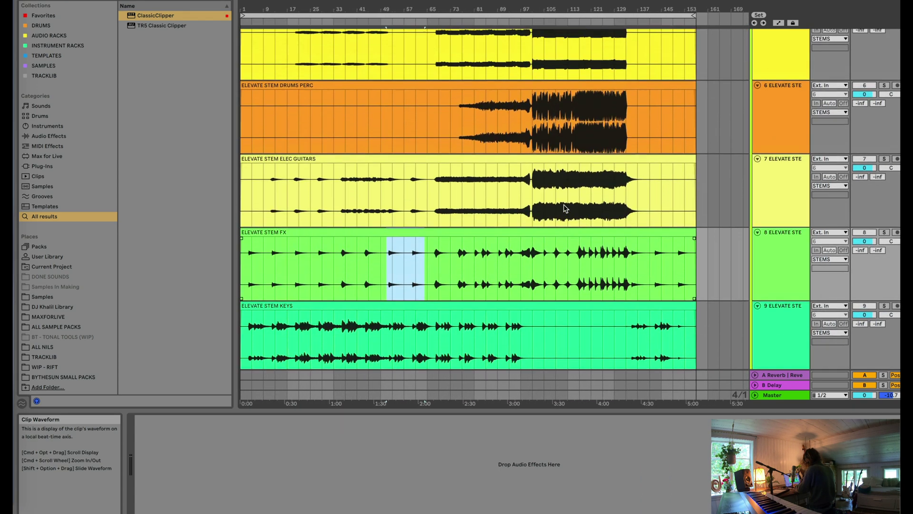
{"action": "scroll", "coordinate": [357, 264], "scroll_direction": "up", "scroll_amount": 2}
{"action": "scroll", "coordinate": [355, 259], "scroll_direction": "down", "scroll_amount": 5}
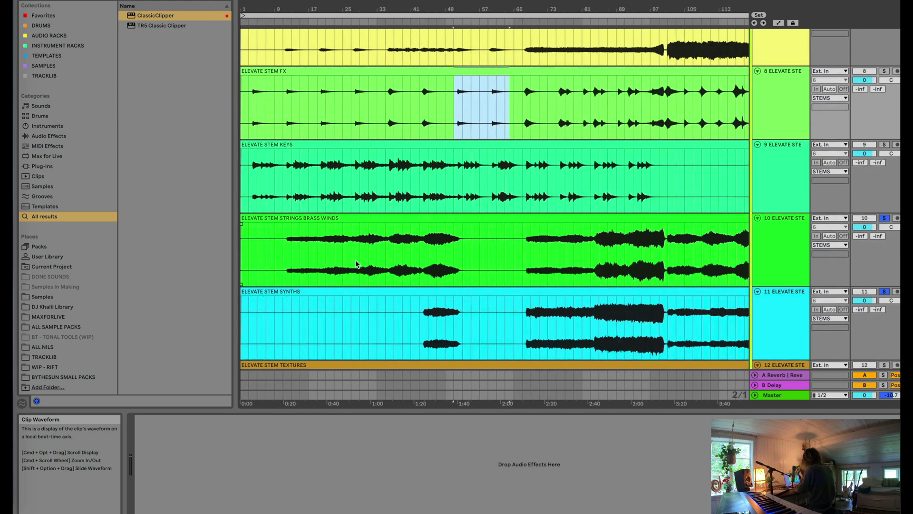
Mark the STRINGS BRASS WINDS stem from about bar 5 to bar 41 and set the start position at about bar 11 in ELEC GUITARS.
{"action": "left_click_drag", "start_coordinate": [252, 259], "coordinate": [334, 263]}
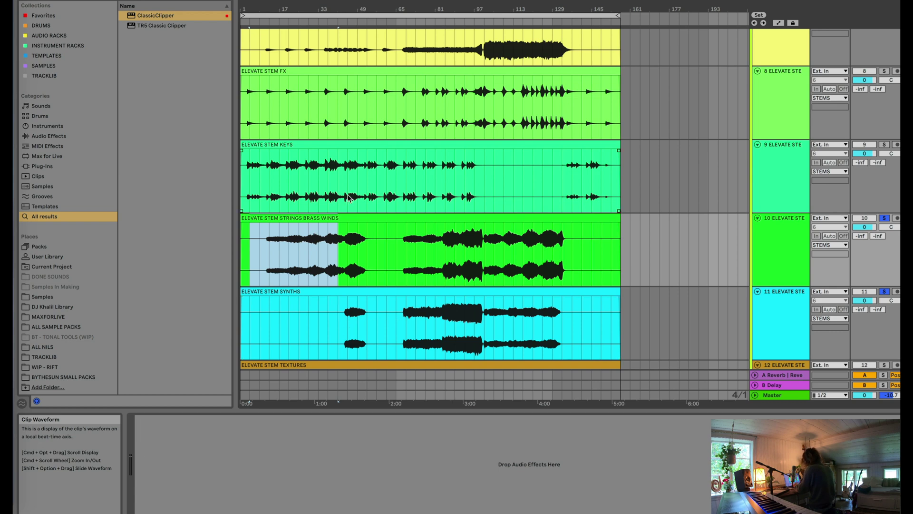
{"action": "scroll", "coordinate": [349, 197], "scroll_direction": "up", "scroll_amount": 4}
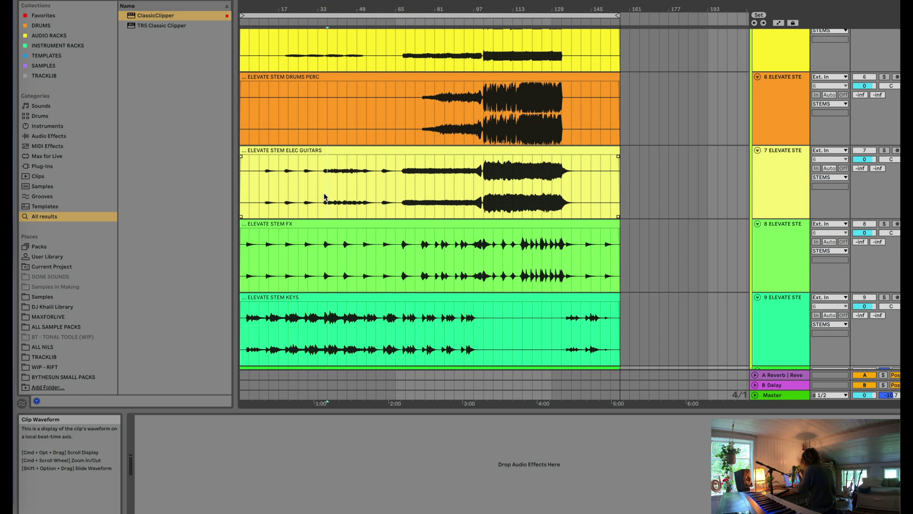
{"action": "left_click", "coordinate": [266, 189]}
{"action": "scroll", "coordinate": [266, 188], "scroll_direction": "up", "scroll_amount": 2}
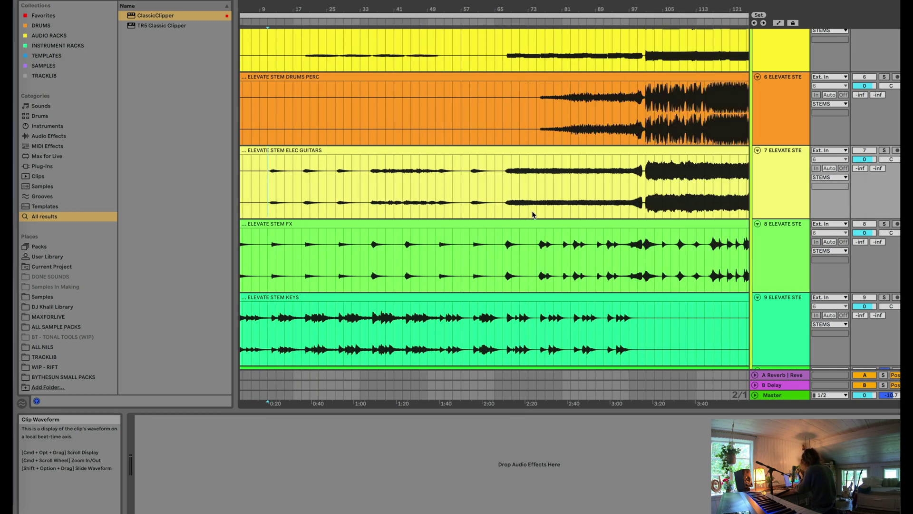
Solo the ELEC GUITARS stem and play its loud entry from about bar 100.
{"action": "scroll", "coordinate": [532, 215], "scroll_direction": "up", "scroll_amount": 1}
{"action": "scroll", "coordinate": [533, 215], "scroll_direction": "right", "scroll_amount": 1}
{"action": "left_click", "coordinate": [491, 195]}
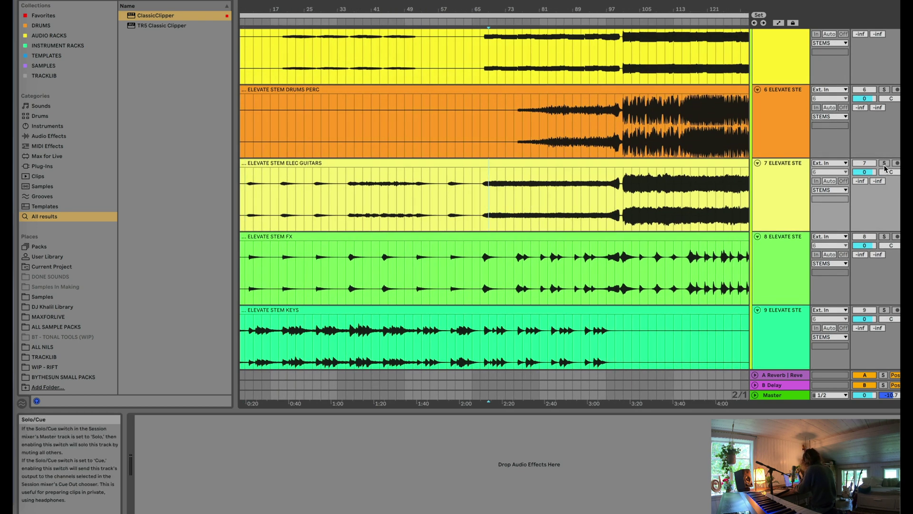
{"action": "left_click", "coordinate": [614, 202]}
{"action": "scroll", "coordinate": [618, 204], "scroll_direction": "up", "scroll_amount": 2}
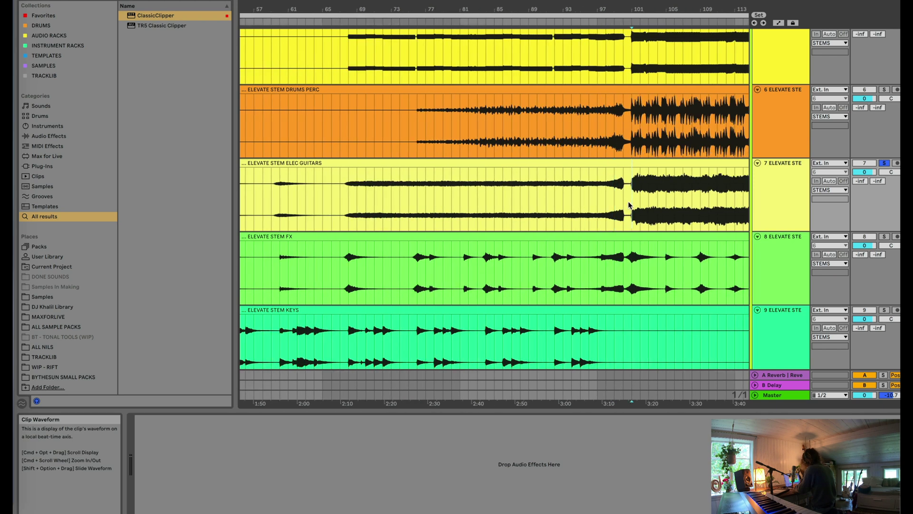
{"action": "scroll", "coordinate": [628, 205], "scroll_direction": "up", "scroll_amount": 2}
{"action": "scroll", "coordinate": [628, 206], "scroll_direction": "right", "scroll_amount": 5}
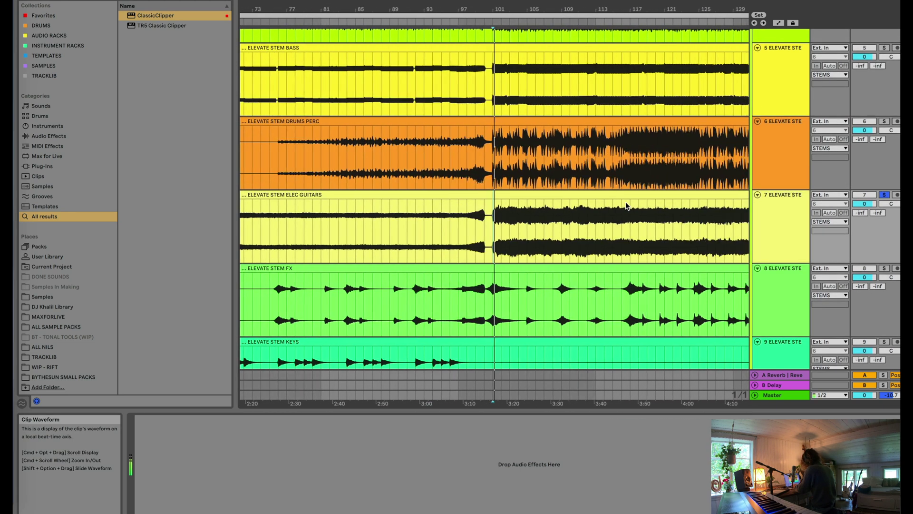
Listen to the soloed ELEC GUITARS stem while viewing its full final section, and stop playback.
{"action": "scroll", "coordinate": [575, 226], "scroll_direction": "down", "scroll_amount": 2}
{"action": "scroll", "coordinate": [575, 226], "scroll_direction": "right", "scroll_amount": 1}
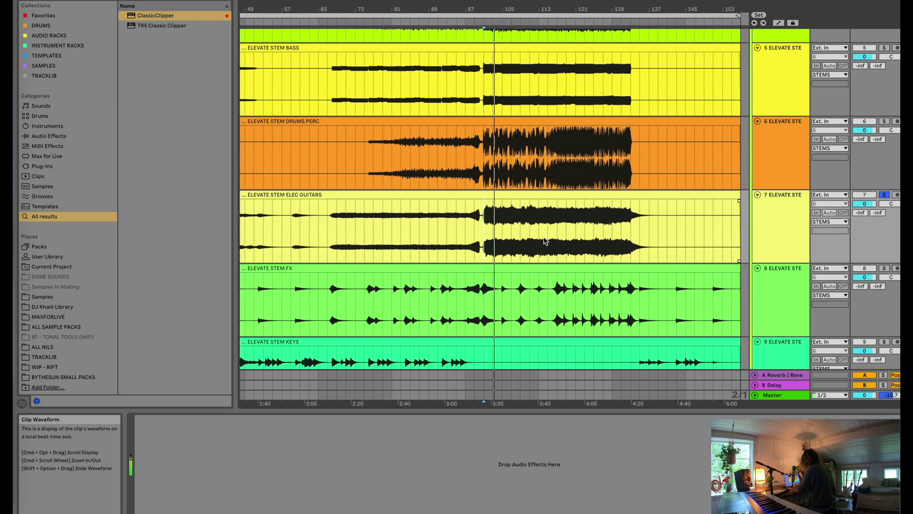
{"action": "scroll", "coordinate": [546, 241], "scroll_direction": "right", "scroll_amount": 1}
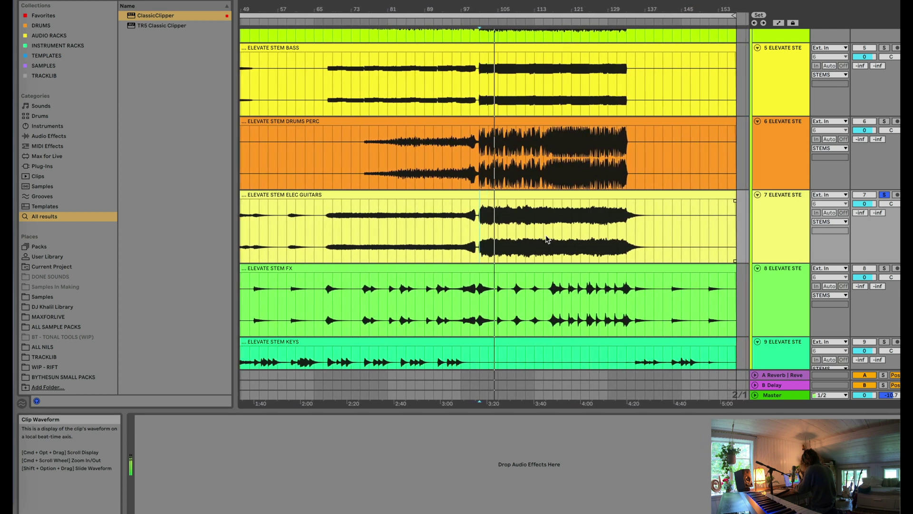
{"action": "scroll", "coordinate": [547, 239], "scroll_direction": "right", "scroll_amount": 1}
{"action": "scroll", "coordinate": [547, 239], "scroll_direction": "right", "scroll_amount": 1}
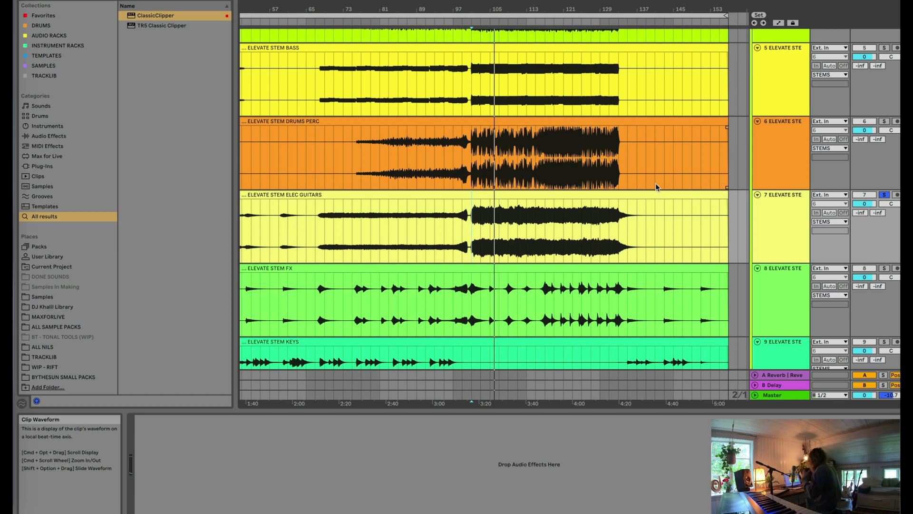
Examine the full-length stems from AC GUITARS down to TEXTURES and the ARN GROUP track to compare their build-ups.
{"action": "scroll", "coordinate": [450, 273], "scroll_direction": "up", "scroll_amount": 3}
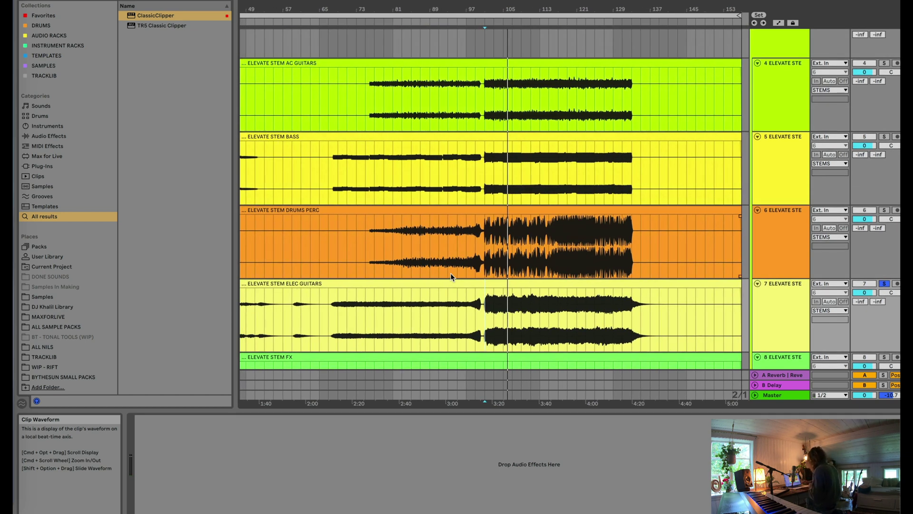
{"action": "scroll", "coordinate": [450, 273], "scroll_direction": "down", "scroll_amount": 5}
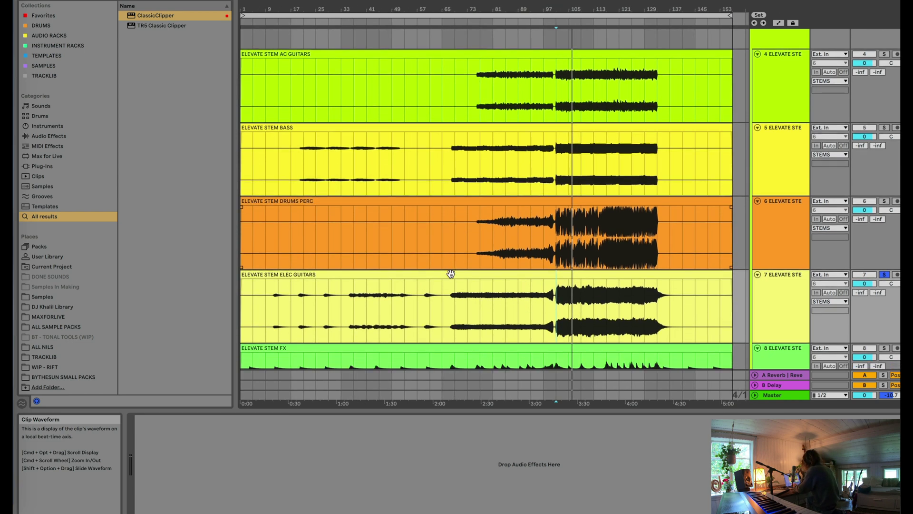
{"action": "scroll", "coordinate": [450, 273], "scroll_direction": "down", "scroll_amount": 5}
{"action": "scroll", "coordinate": [368, 188], "scroll_direction": "up", "scroll_amount": 3}
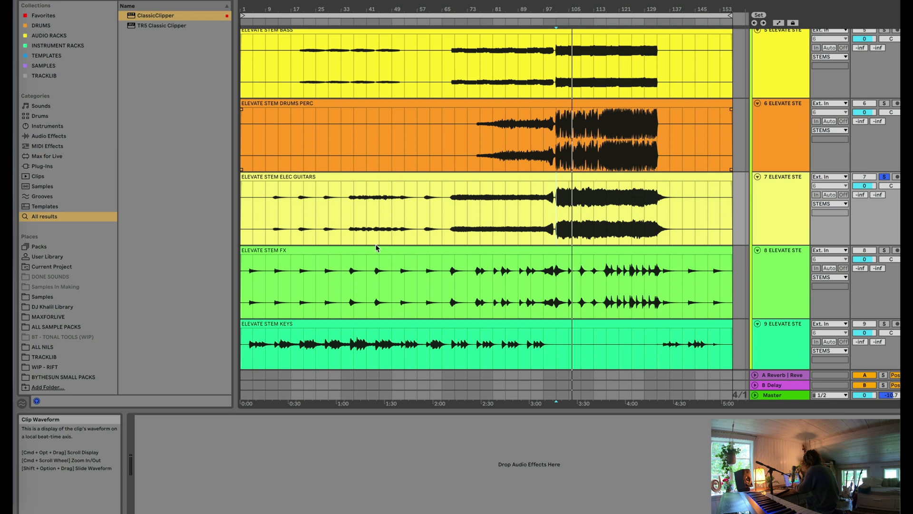
{"action": "scroll", "coordinate": [377, 247], "scroll_direction": "down", "scroll_amount": 2}
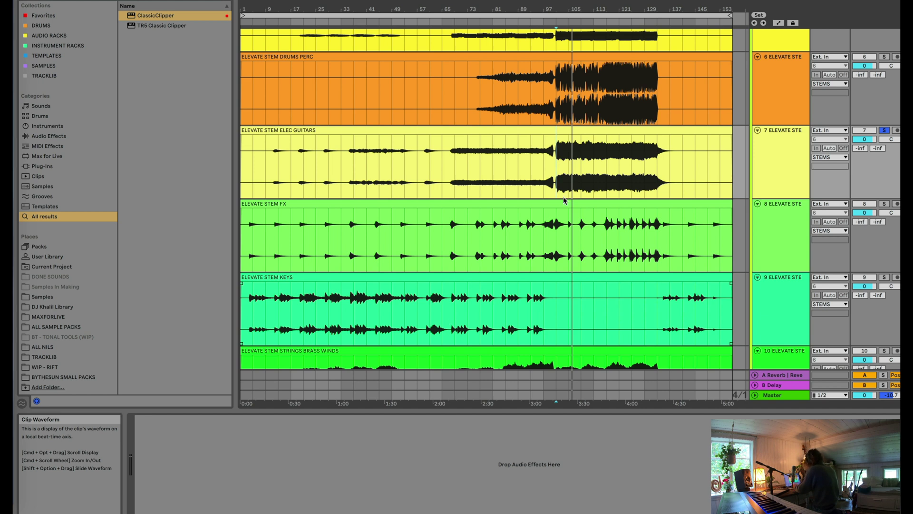
{"action": "scroll", "coordinate": [549, 213], "scroll_direction": "down", "scroll_amount": 8}
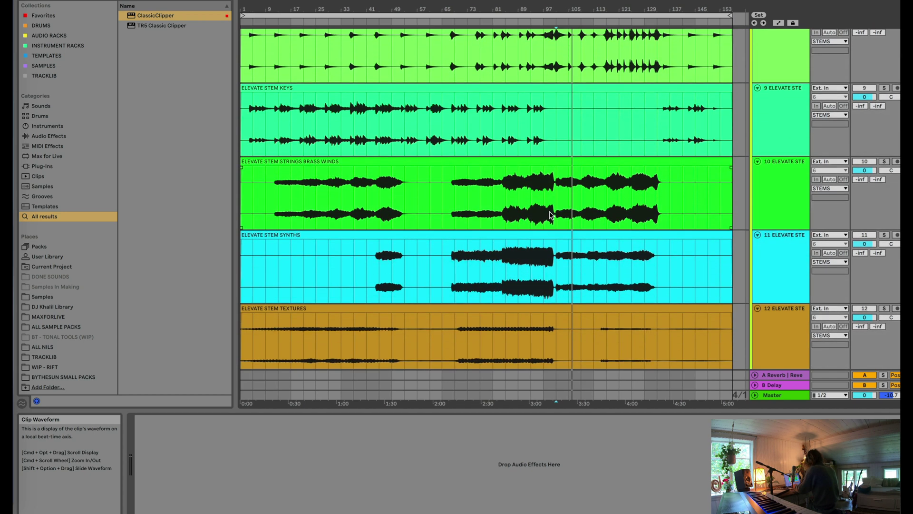
{"action": "scroll", "coordinate": [549, 214], "scroll_direction": "down", "scroll_amount": 3}
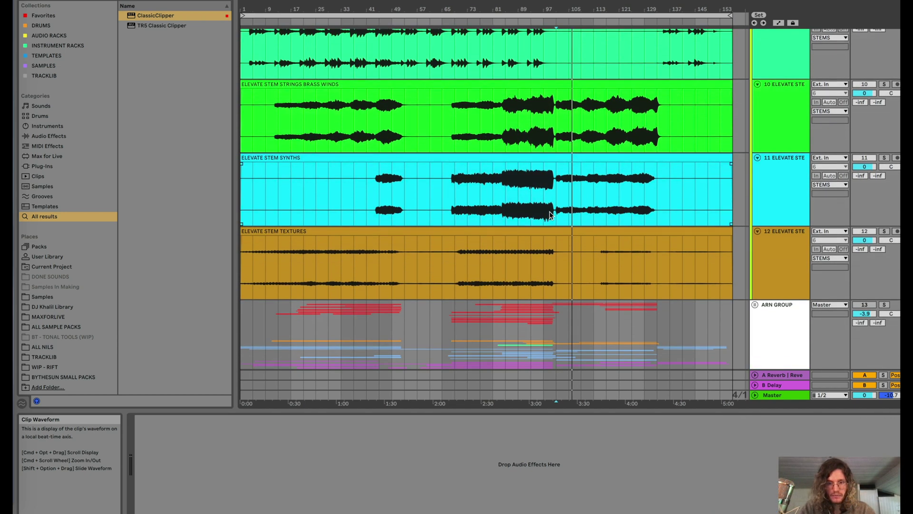
Set the start position at about bar 69 in the ELEC GUITARS stem, where its sustained part begins.
{"action": "scroll", "coordinate": [549, 211], "scroll_direction": "up", "scroll_amount": 5}
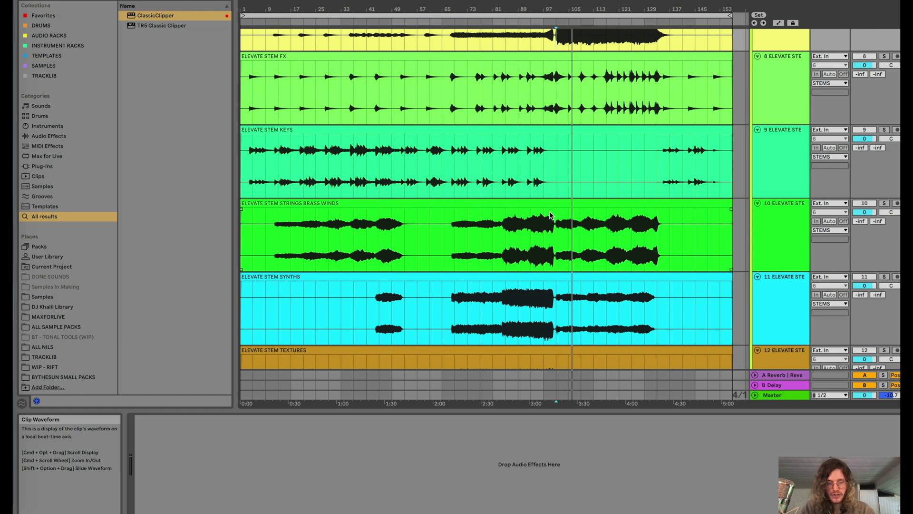
{"action": "scroll", "coordinate": [549, 214], "scroll_direction": "up", "scroll_amount": 5}
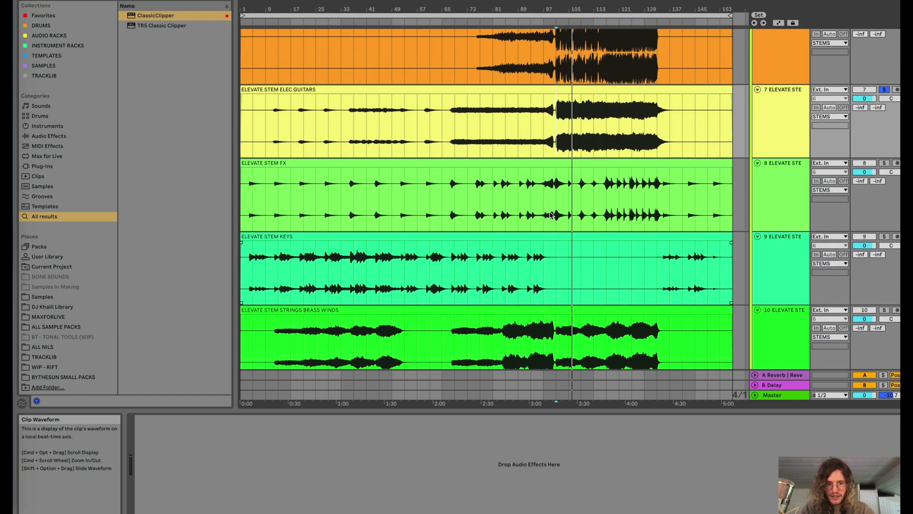
{"action": "left_click", "coordinate": [455, 143]}
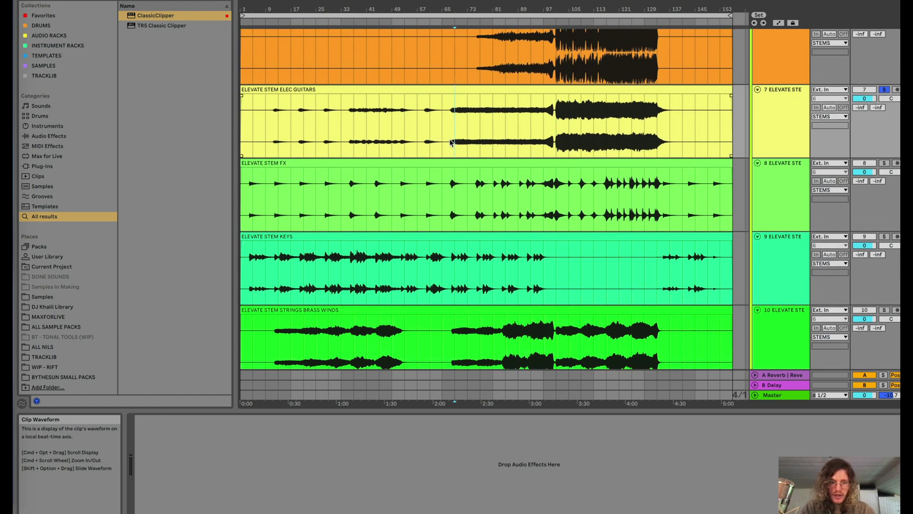
Examine the ELEVATE stem waveforms from DRUMS PERC down to TEXTURES, comparing where each stem drops out and returns.
{"action": "scroll", "coordinate": [402, 138], "scroll_direction": "up", "scroll_amount": 4}
{"action": "scroll", "coordinate": [475, 177], "scroll_direction": "up", "scroll_amount": 3}
{"action": "scroll", "coordinate": [475, 177], "scroll_direction": "left", "scroll_amount": 2}
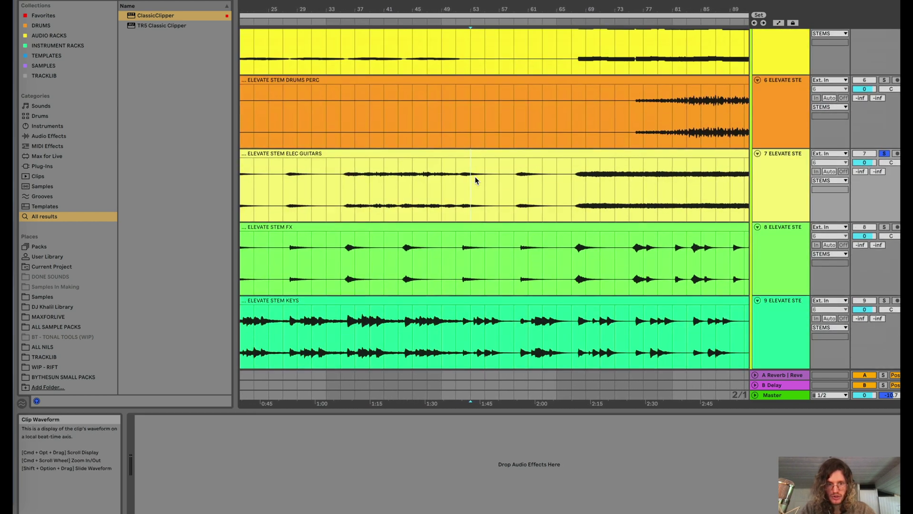
{"action": "scroll", "coordinate": [455, 192], "scroll_direction": "down", "scroll_amount": 3}
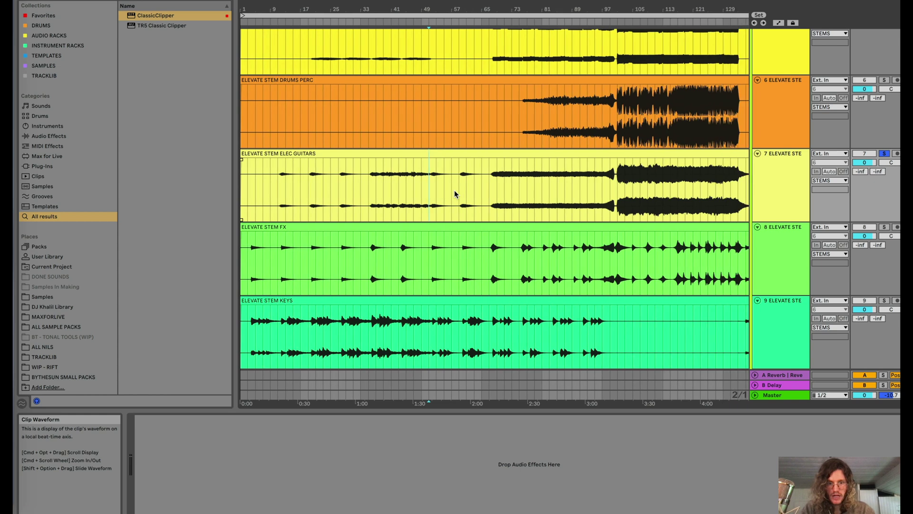
{"action": "scroll", "coordinate": [455, 195], "scroll_direction": "down", "scroll_amount": 3}
{"action": "scroll", "coordinate": [454, 195], "scroll_direction": "down", "scroll_amount": 5}
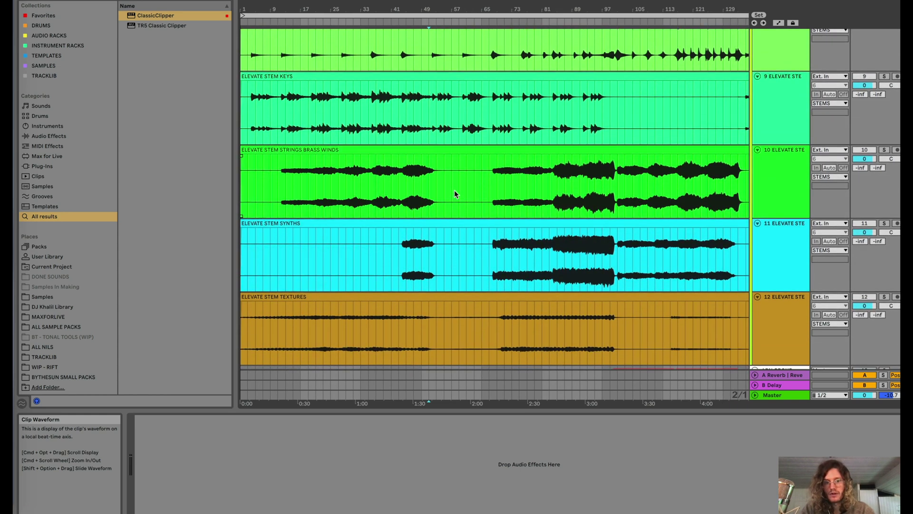
{"action": "scroll", "coordinate": [455, 194], "scroll_direction": "down", "scroll_amount": 4}
{"action": "scroll", "coordinate": [469, 236], "scroll_direction": "up", "scroll_amount": 2}
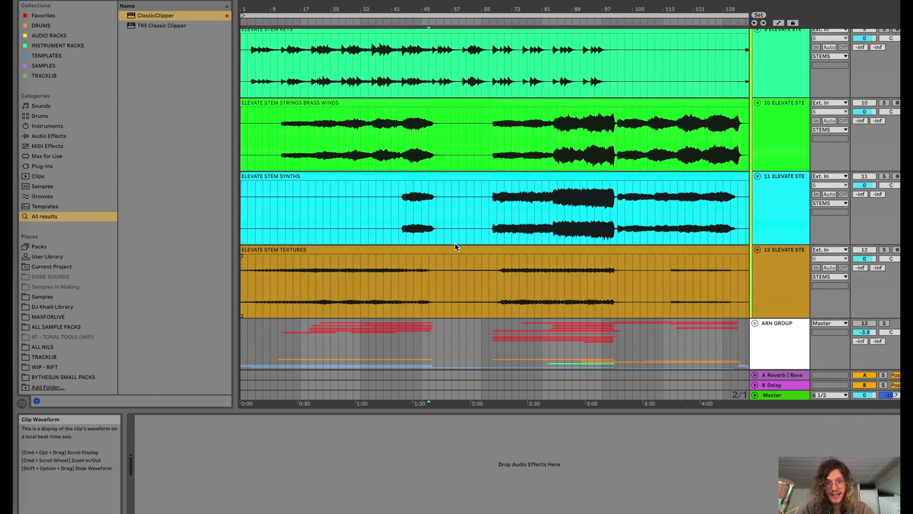
{"action": "scroll", "coordinate": [455, 246], "scroll_direction": "up", "scroll_amount": 2}
{"action": "scroll", "coordinate": [437, 139], "scroll_direction": "up", "scroll_amount": 2}
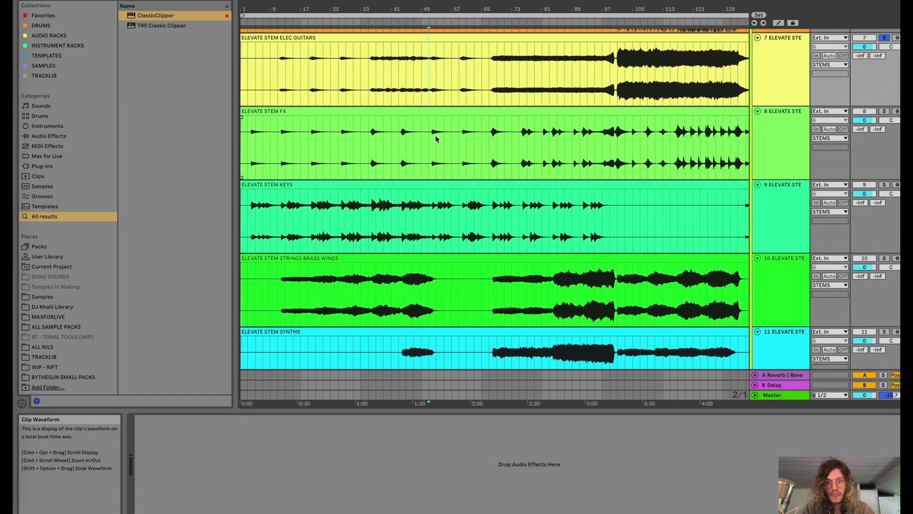
{"action": "scroll", "coordinate": [435, 131], "scroll_direction": "up", "scroll_amount": 1}
{"action": "scroll", "coordinate": [432, 106], "scroll_direction": "up", "scroll_amount": 3}
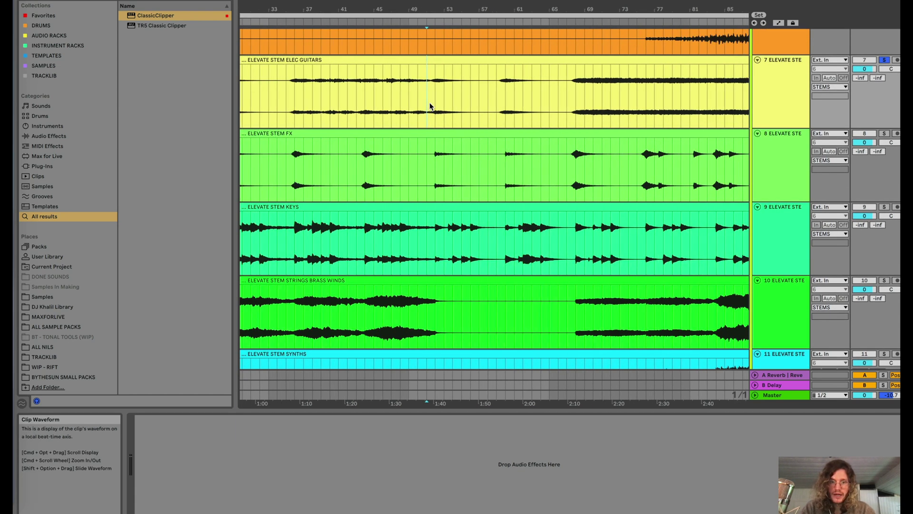
Select the section from about bar 51 to bar 65 in the ELEVATE STEM ELEC GUITARS clip.
{"action": "left_click_drag", "start_coordinate": [429, 105], "coordinate": [480, 103]}
{"action": "left_click", "coordinate": [541, 102], "text": "shift"}
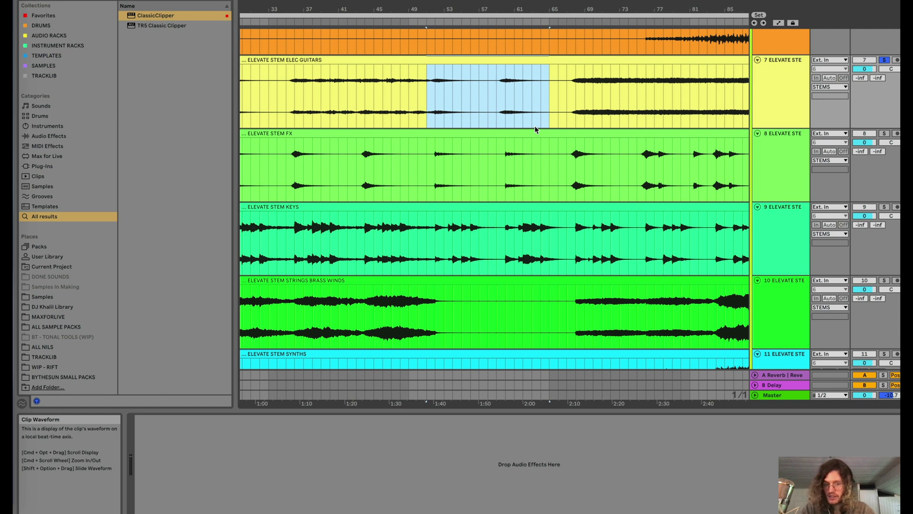
{"action": "key", "text": "minus"}
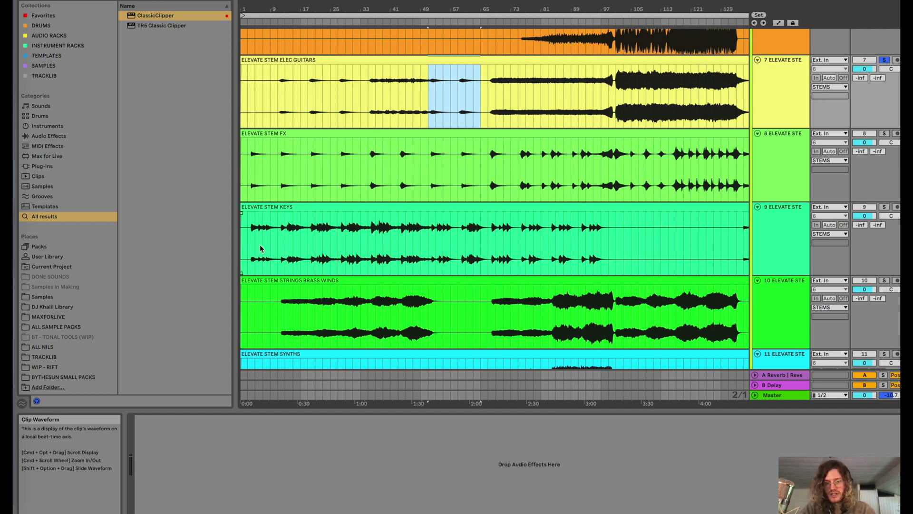
Place the insert marker at about bar 51 in the ELEVATE STEM KEYS clip and inspect its waveform through to the end.
{"action": "left_click", "coordinate": [432, 241]}
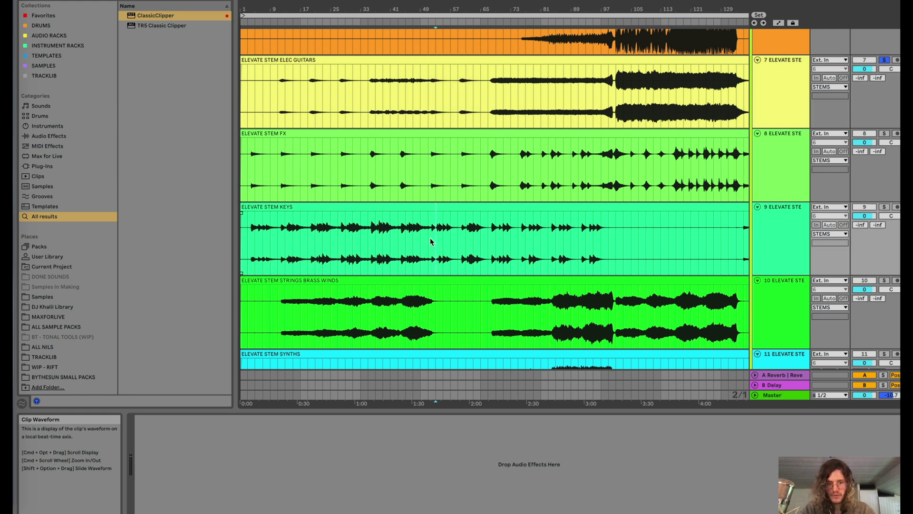
{"action": "scroll", "coordinate": [428, 240], "scroll_direction": "right", "scroll_amount": 3}
{"action": "scroll", "coordinate": [609, 230], "scroll_direction": "up", "scroll_amount": 2}
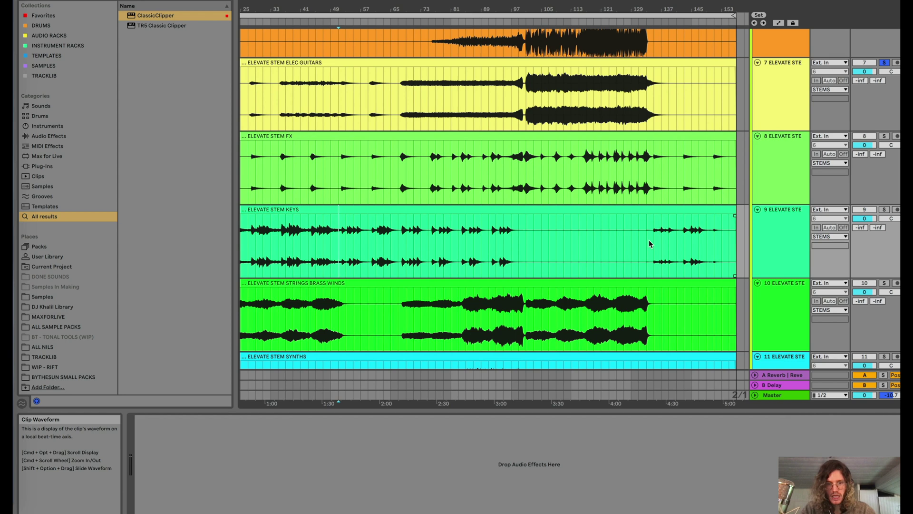
{"action": "scroll", "coordinate": [649, 240], "scroll_direction": "left", "scroll_amount": 3}
{"action": "scroll", "coordinate": [649, 240], "scroll_direction": "down", "scroll_amount": 1}
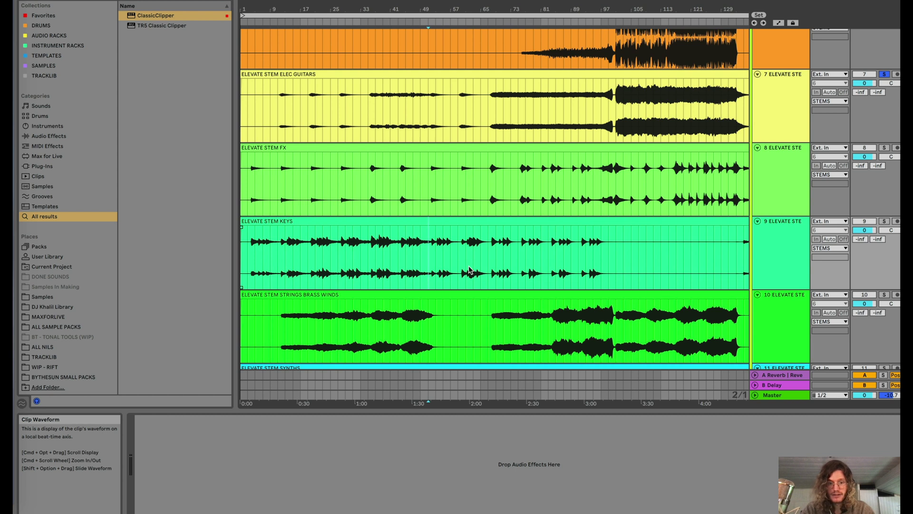
{"action": "scroll", "coordinate": [447, 271], "scroll_direction": "up", "scroll_amount": 1}
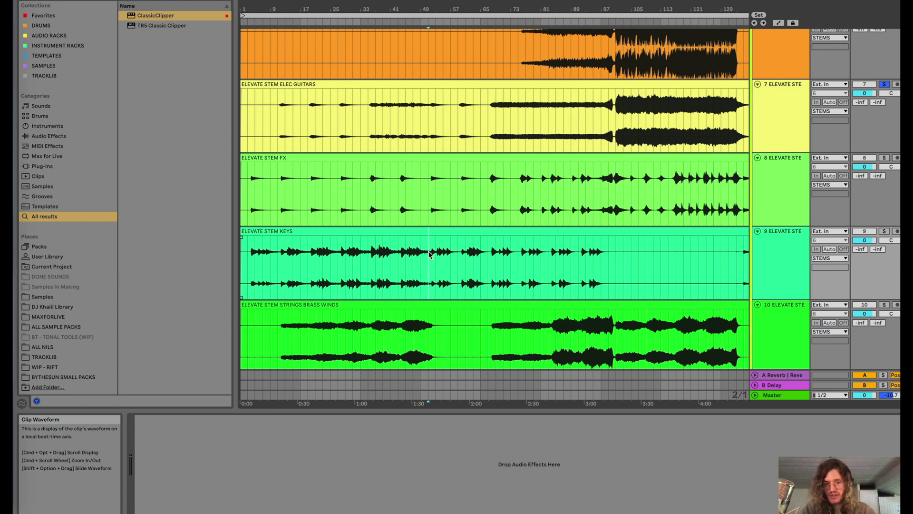
{"action": "scroll", "coordinate": [429, 253], "scroll_direction": "up", "scroll_amount": 1}
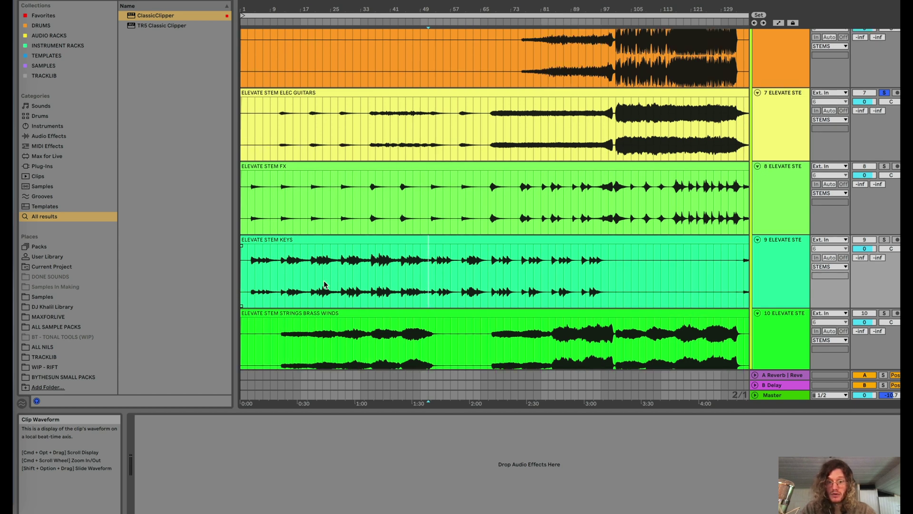
Place the insert marker at about bar 11 in the ELEVATE STEM KEYS clip and compare the stems down to ARN GROUP.
{"action": "left_click", "coordinate": [279, 278]}
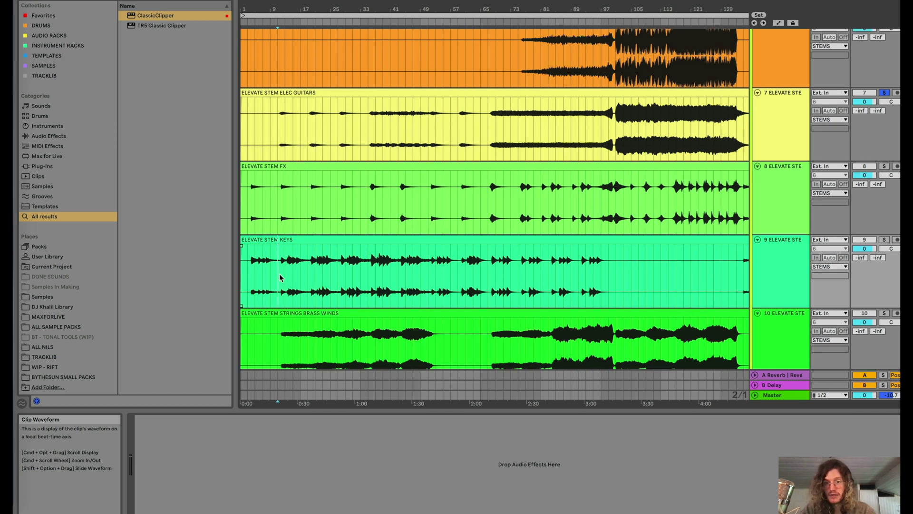
{"action": "scroll", "coordinate": [280, 278], "scroll_direction": "up", "scroll_amount": 5}
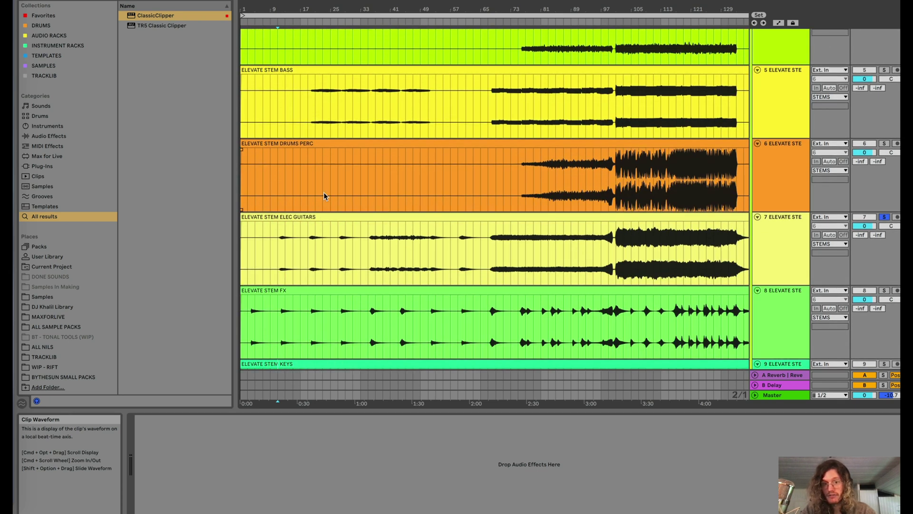
{"action": "scroll", "coordinate": [325, 196], "scroll_direction": "down", "scroll_amount": 3}
{"action": "scroll", "coordinate": [325, 195], "scroll_direction": "down", "scroll_amount": 10}
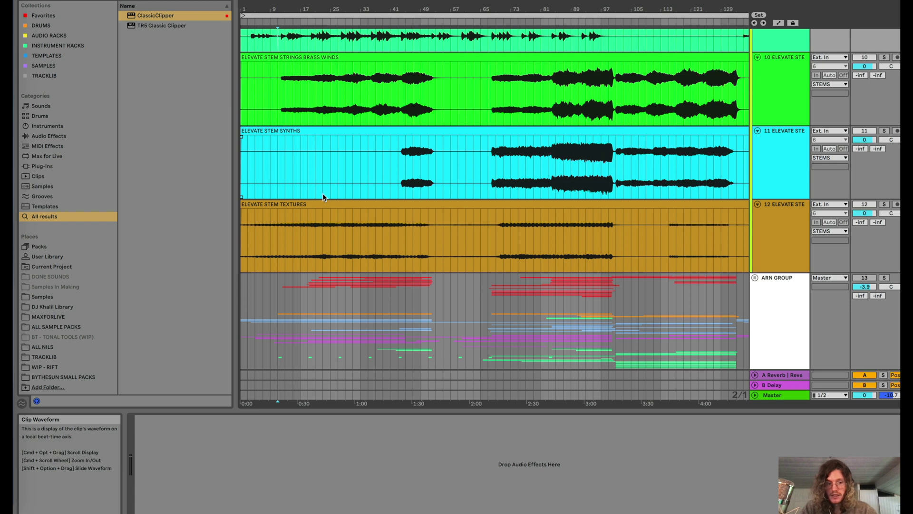
{"action": "scroll", "coordinate": [318, 207], "scroll_direction": "down", "scroll_amount": 3}
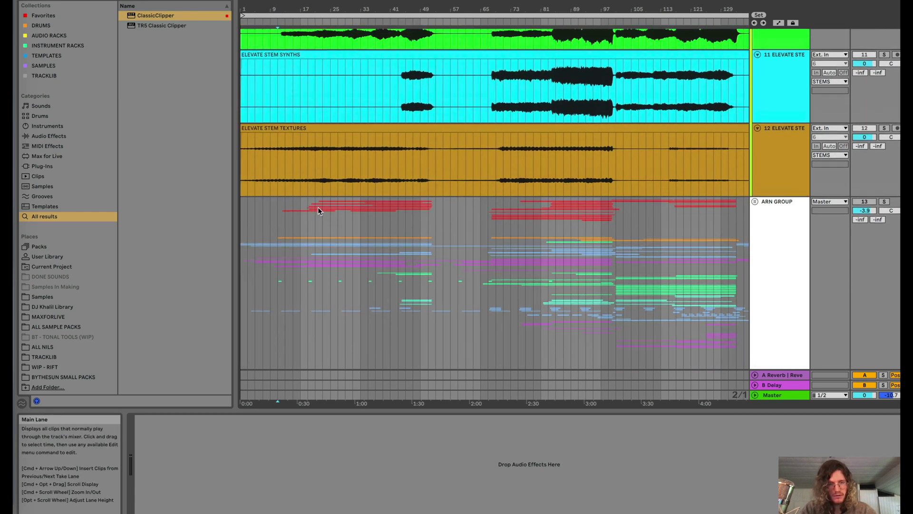
{"action": "scroll", "coordinate": [317, 207], "scroll_direction": "up", "scroll_amount": 6}
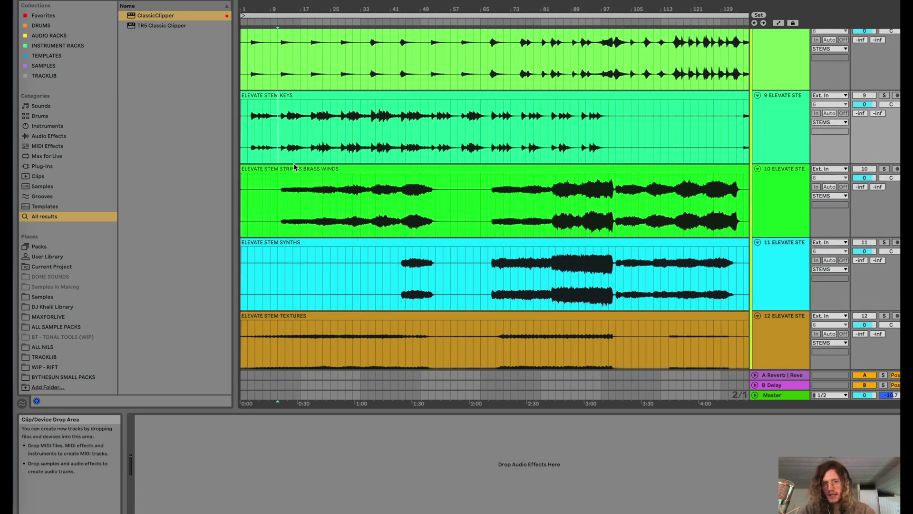
{"action": "scroll", "coordinate": [290, 183], "scroll_direction": "up", "scroll_amount": 1}
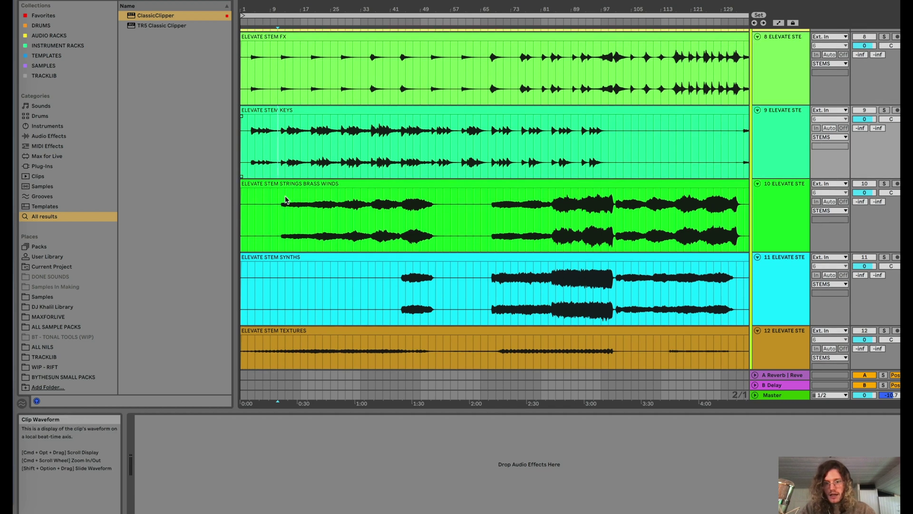
Mark about bar 11 in the ELEVATE STEM STRINGS BRASS WINDS clip and review how the other stems develop across the arrangement.
{"action": "left_click", "coordinate": [281, 214]}
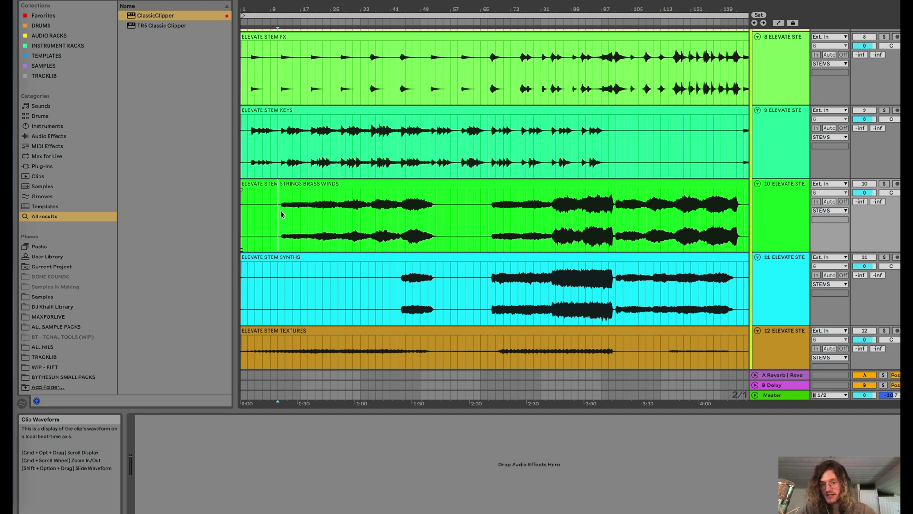
{"action": "scroll", "coordinate": [281, 215], "scroll_direction": "up", "scroll_amount": 10}
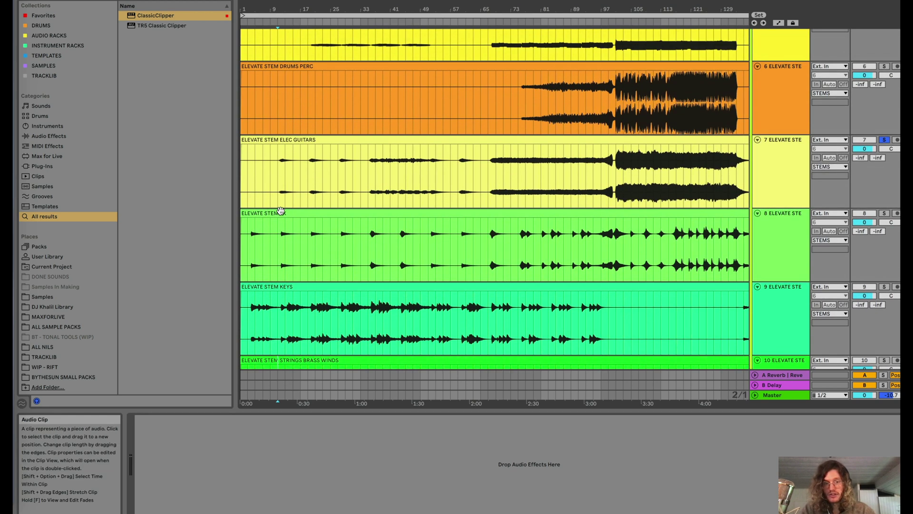
{"action": "scroll", "coordinate": [466, 175], "scroll_direction": "up", "scroll_amount": 3}
{"action": "scroll", "coordinate": [467, 176], "scroll_direction": "up", "scroll_amount": 3}
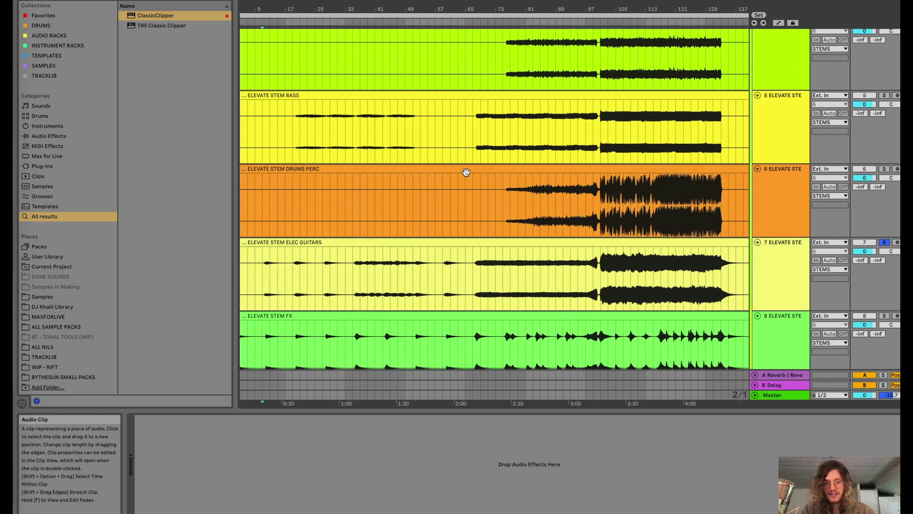
{"action": "scroll", "coordinate": [466, 175], "scroll_direction": "down", "scroll_amount": 15}
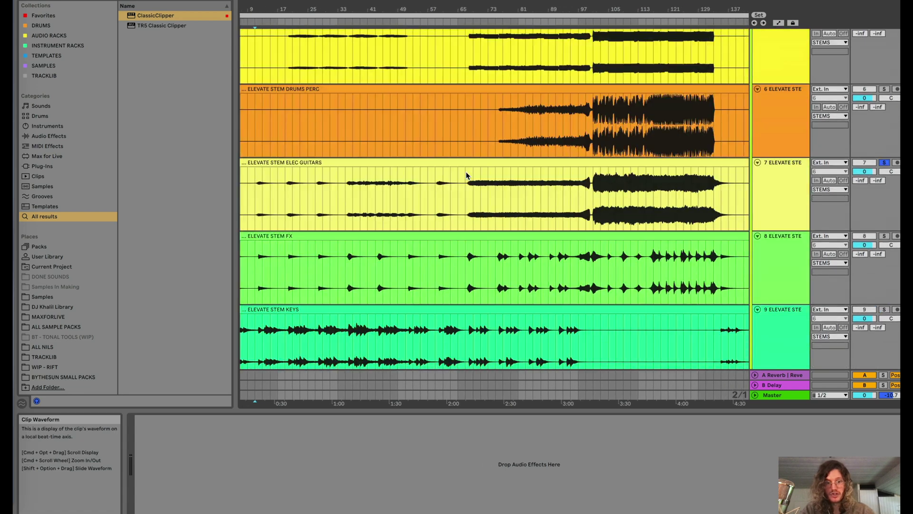
{"action": "scroll", "coordinate": [466, 175], "scroll_direction": "up", "scroll_amount": 3}
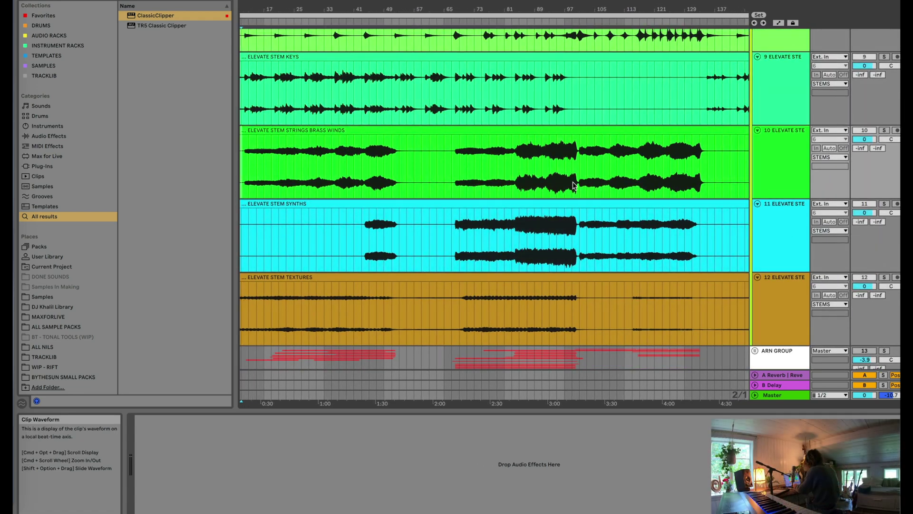
{"action": "scroll", "coordinate": [592, 258], "scroll_direction": "right", "scroll_amount": 5}
{"action": "scroll", "coordinate": [526, 179], "scroll_direction": "up", "scroll_amount": 5}
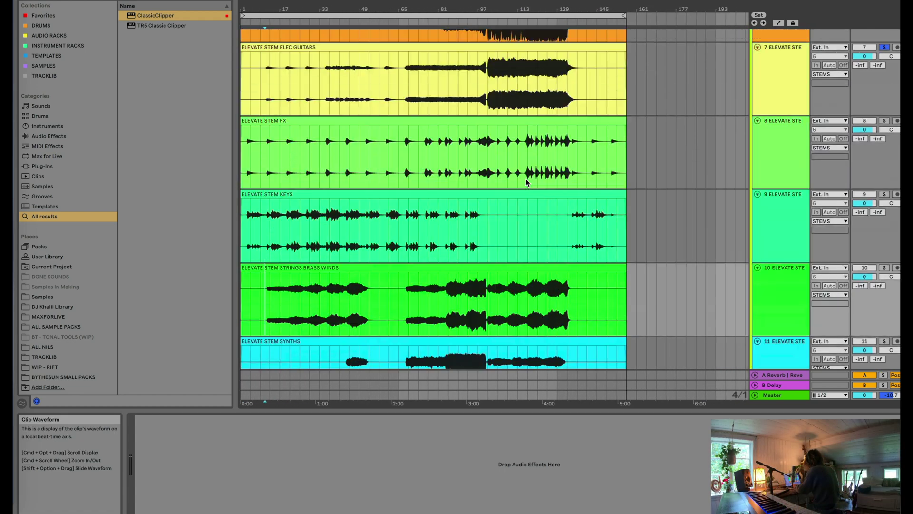
Place the insert marker at bar 101 where the loud DRUMS PERC section starts, toggle that track's solo and play back the stems.
{"action": "scroll", "coordinate": [495, 150], "scroll_direction": "up", "scroll_amount": 2}
{"action": "scroll", "coordinate": [495, 150], "scroll_direction": "up", "scroll_amount": 3, "text": "super"}
{"action": "left_click", "coordinate": [479, 153]}
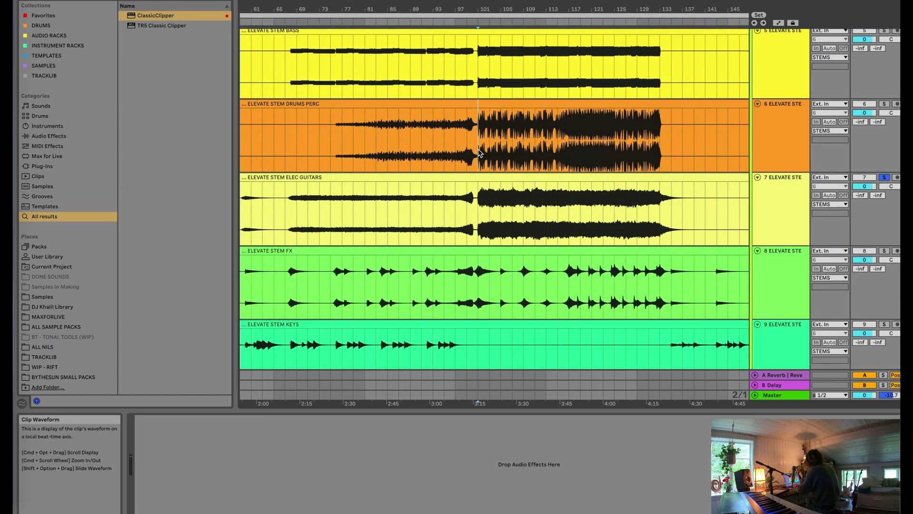
{"action": "left_click", "coordinate": [885, 104]}
{"action": "key", "text": "space"}
{"action": "scroll", "coordinate": [589, 136], "scroll_direction": "left", "scroll_amount": 1}
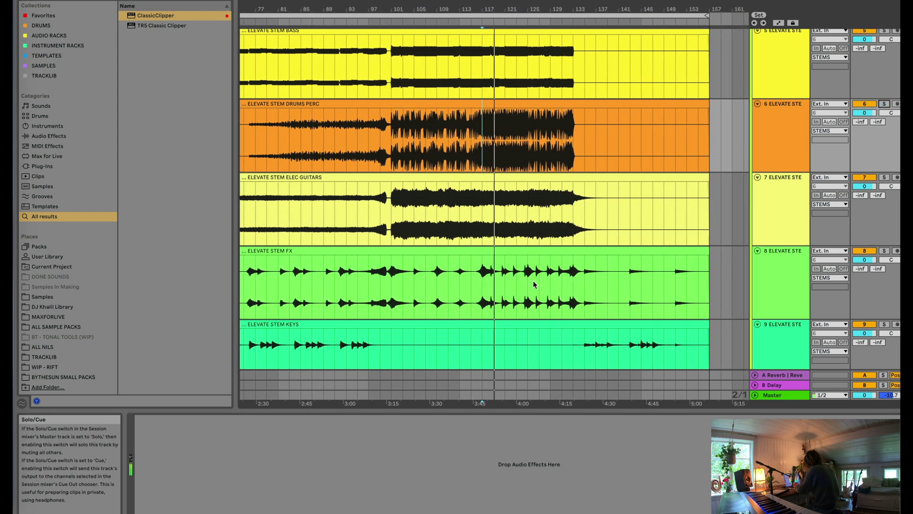
Unfold ARN GROUP below the stem tracks to show its individual tracks.
{"action": "scroll", "coordinate": [774, 238], "scroll_direction": "down", "scroll_amount": 10}
{"action": "scroll", "coordinate": [774, 238], "scroll_direction": "left", "scroll_amount": 3}
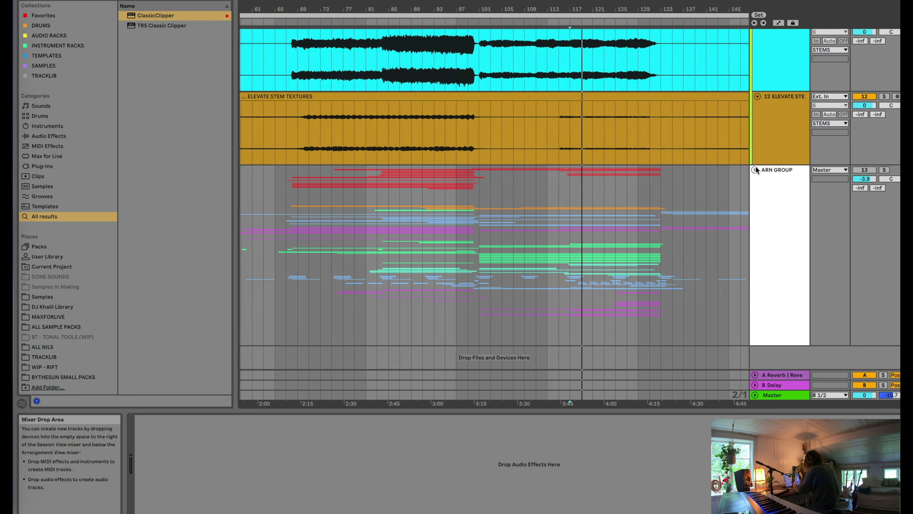
{"action": "left_click", "coordinate": [884, 170]}
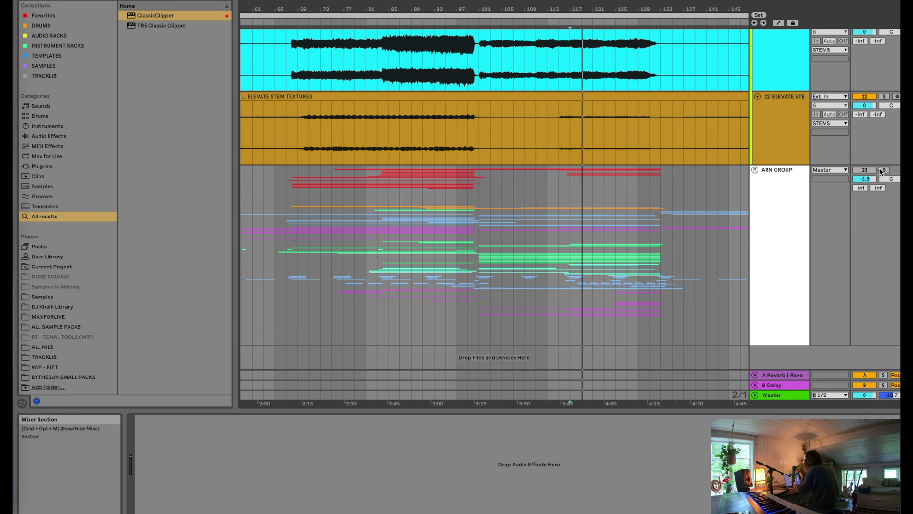
{"action": "left_click", "coordinate": [755, 169]}
{"action": "scroll", "coordinate": [621, 246], "scroll_direction": "down", "scroll_amount": 10}
{"action": "scroll", "coordinate": [621, 247], "scroll_direction": "down", "scroll_amount": 20}
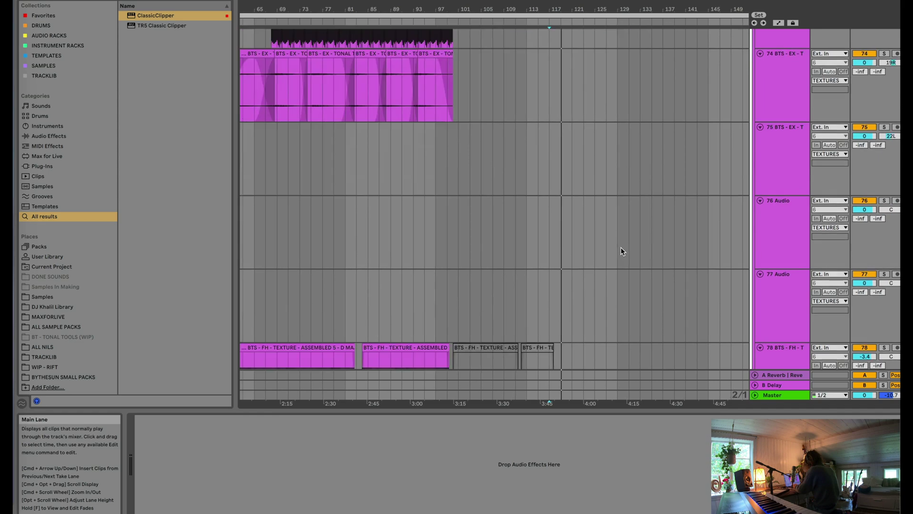
Unfold the DRUM BIG GR group inside DRUMS and examine its drum loop tracks around bar 117.
{"action": "scroll", "coordinate": [621, 247], "scroll_direction": "up", "scroll_amount": 15}
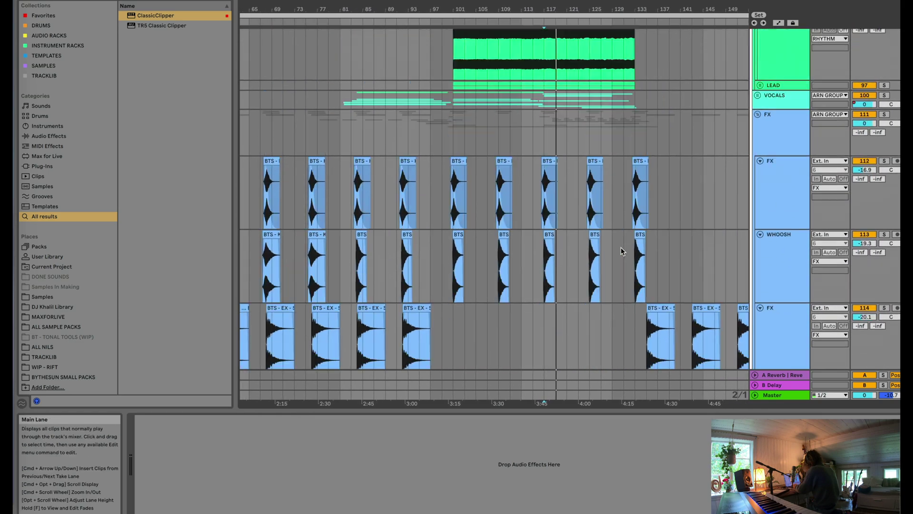
{"action": "scroll", "coordinate": [621, 247], "scroll_direction": "down", "scroll_amount": 15}
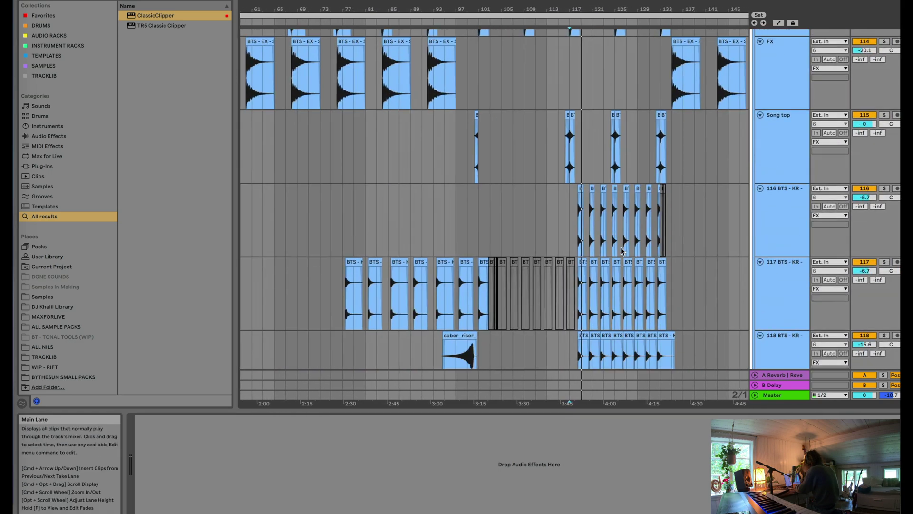
{"action": "scroll", "coordinate": [621, 247], "scroll_direction": "up", "scroll_amount": 1}
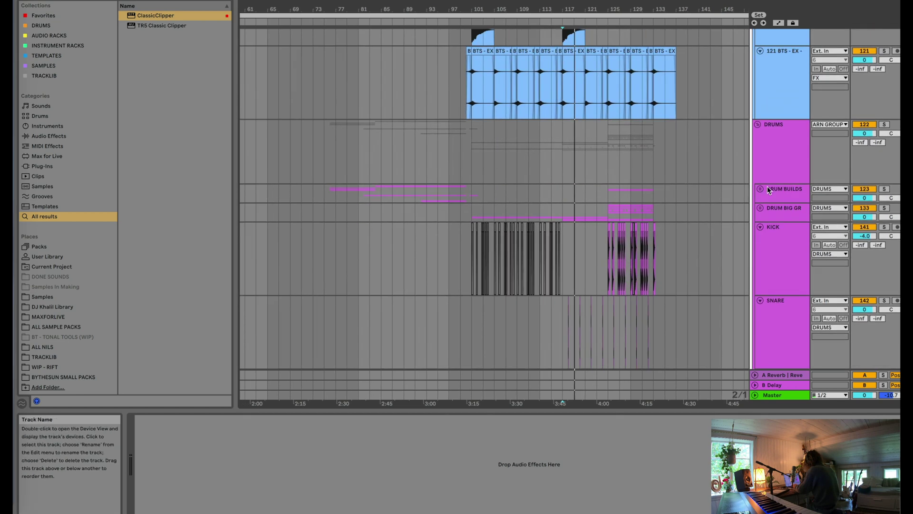
{"action": "left_click", "coordinate": [760, 208]}
{"action": "scroll", "coordinate": [554, 267], "scroll_direction": "down", "scroll_amount": 10}
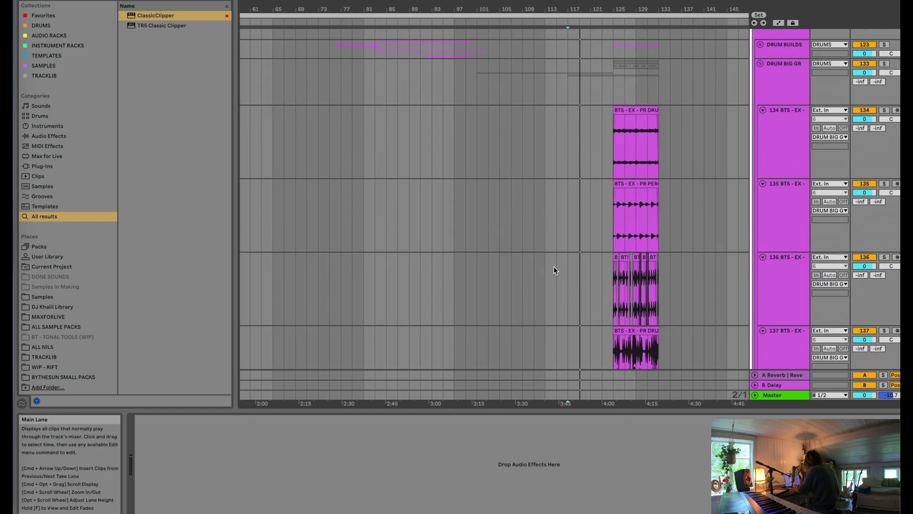
{"action": "scroll", "coordinate": [557, 281], "scroll_direction": "down", "scroll_amount": 2}
{"action": "scroll", "coordinate": [571, 267], "scroll_direction": "up", "scroll_amount": 10}
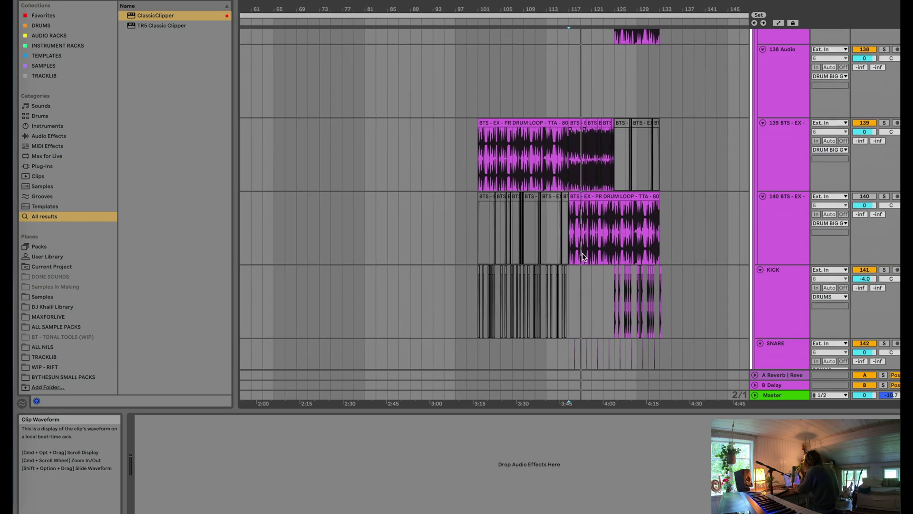
Place the insert marker at bar 117 in track 139 and examine how the drum loops line up with the SNARE hits.
{"action": "scroll", "coordinate": [554, 258], "scroll_direction": "down", "scroll_amount": 3}
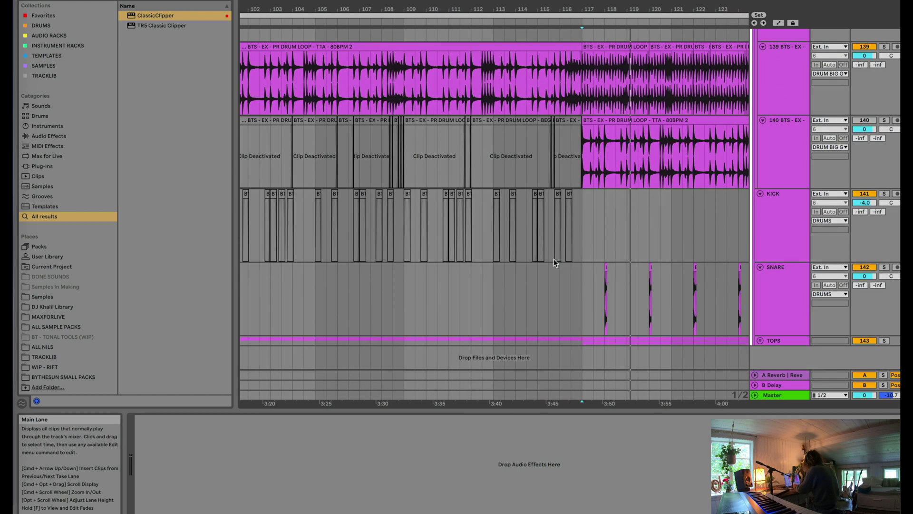
{"action": "scroll", "coordinate": [554, 259], "scroll_direction": "right", "scroll_amount": 5}
{"action": "left_click", "coordinate": [518, 129]}
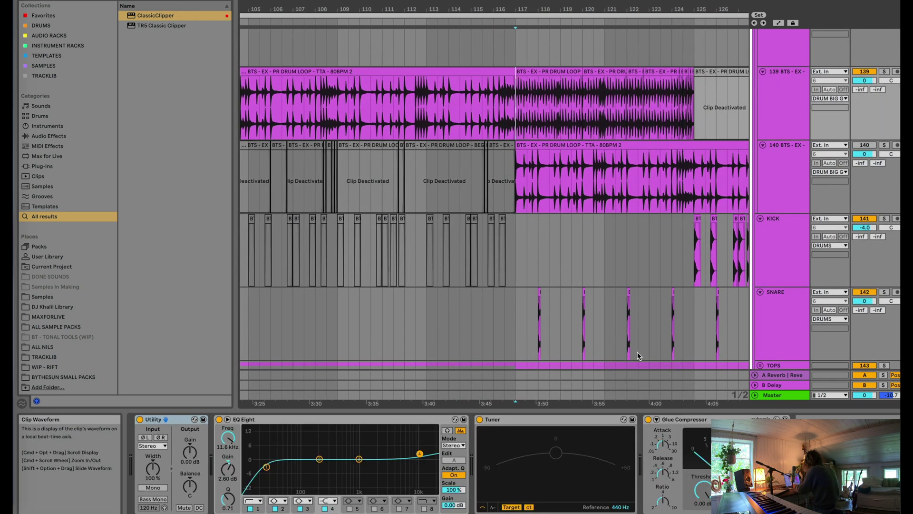
{"action": "scroll", "coordinate": [560, 332], "scroll_direction": "up", "scroll_amount": 8}
{"action": "scroll", "coordinate": [467, 315], "scroll_direction": "up", "scroll_amount": 3}
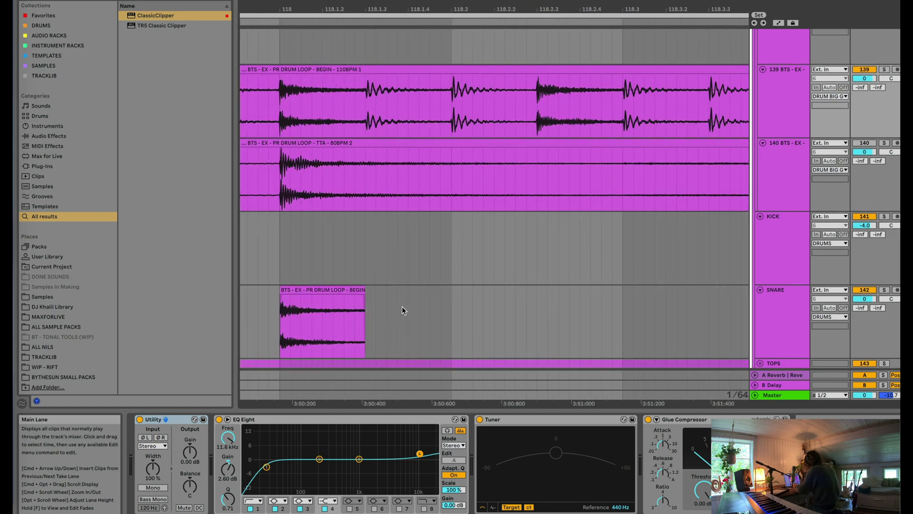
{"action": "scroll", "coordinate": [432, 128], "scroll_direction": "down", "scroll_amount": 6}
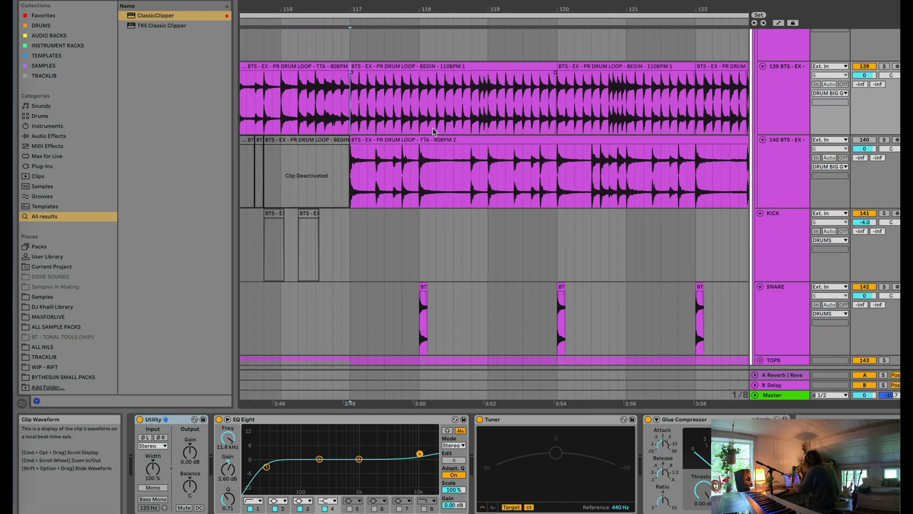
{"action": "scroll", "coordinate": [888, 62], "scroll_direction": "up", "scroll_amount": 10}
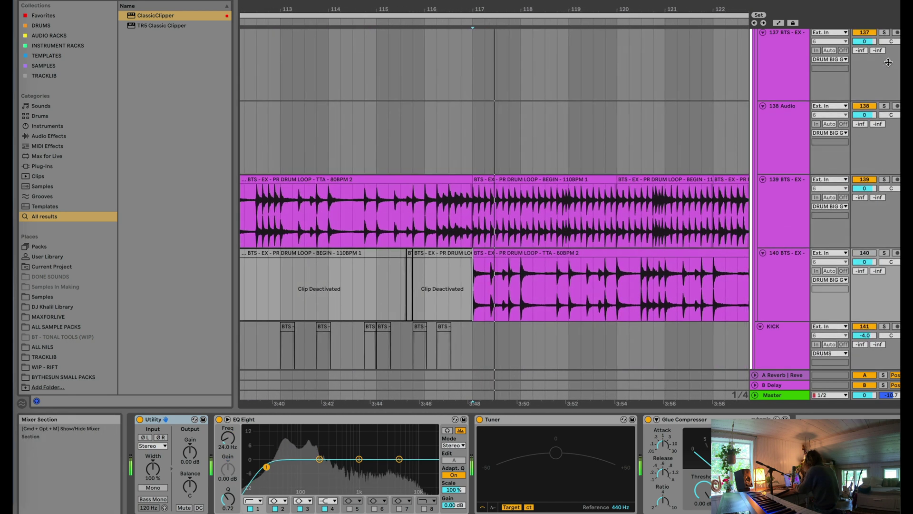
Solo the DRUMS group inside ARN GROUP and listen to its layered drum loops from bar 117.
{"action": "left_click", "coordinate": [885, 82]}
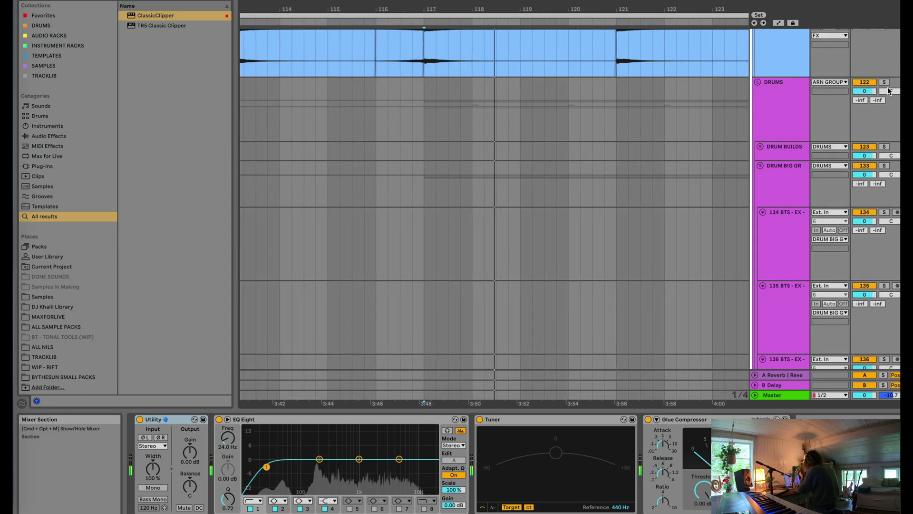
{"action": "scroll", "coordinate": [691, 205], "scroll_direction": "down", "scroll_amount": 3}
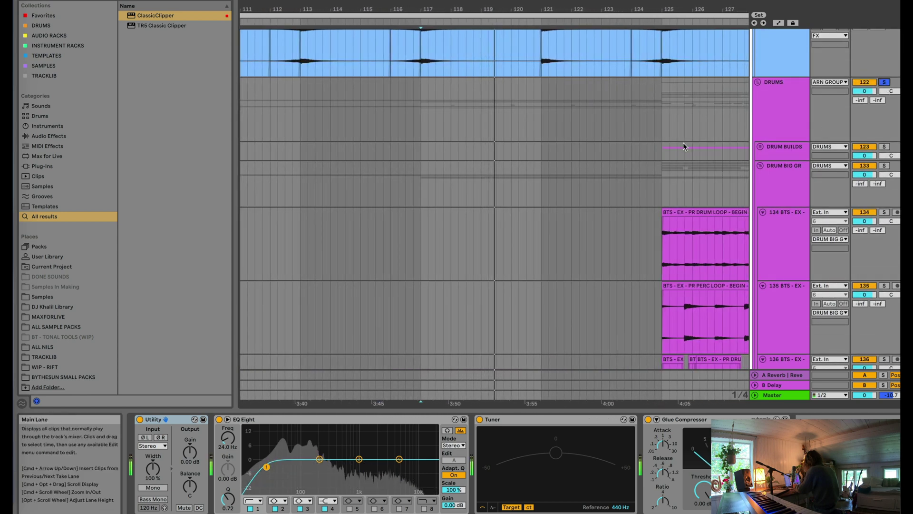
{"action": "scroll", "coordinate": [683, 141], "scroll_direction": "up", "scroll_amount": 15}
{"action": "scroll", "coordinate": [877, 191], "scroll_direction": "up", "scroll_amount": 20}
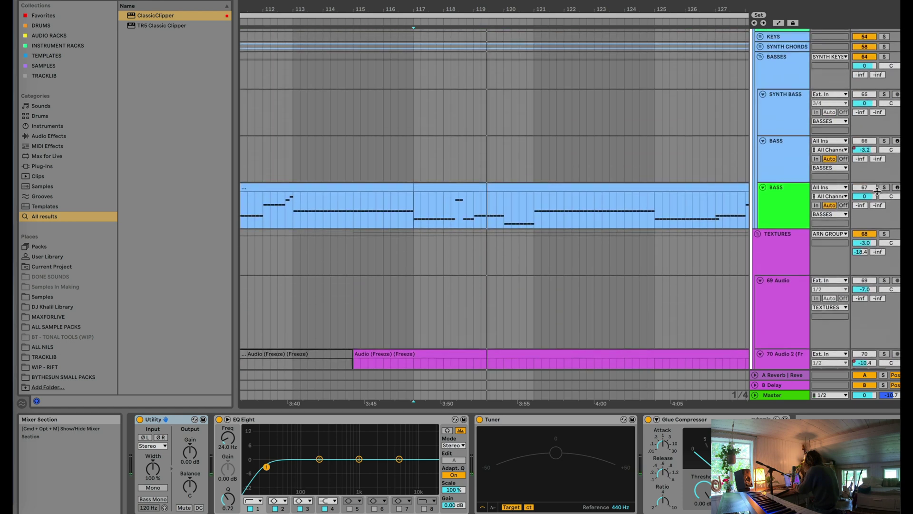
{"action": "scroll", "coordinate": [841, 226], "scroll_direction": "up", "scroll_amount": 15}
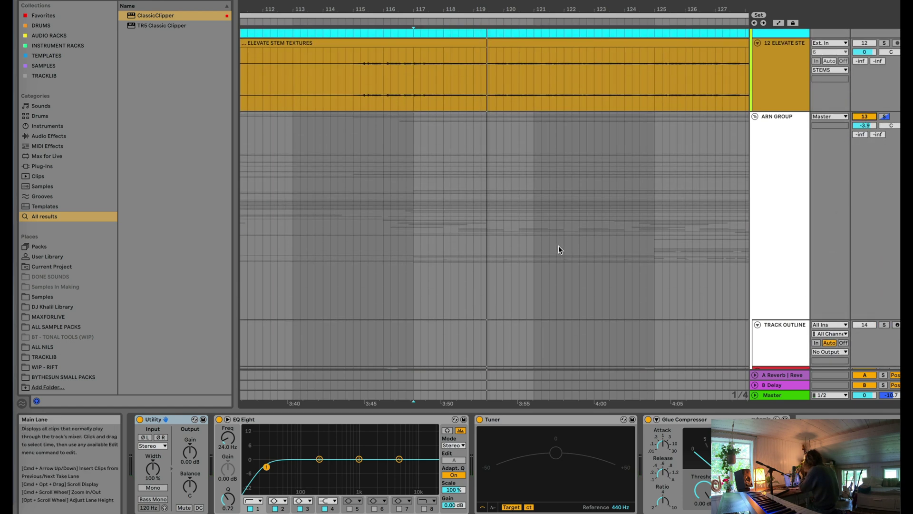
{"action": "scroll", "coordinate": [558, 248], "scroll_direction": "down", "scroll_amount": 20}
{"action": "scroll", "coordinate": [559, 245], "scroll_direction": "up", "scroll_amount": 5}
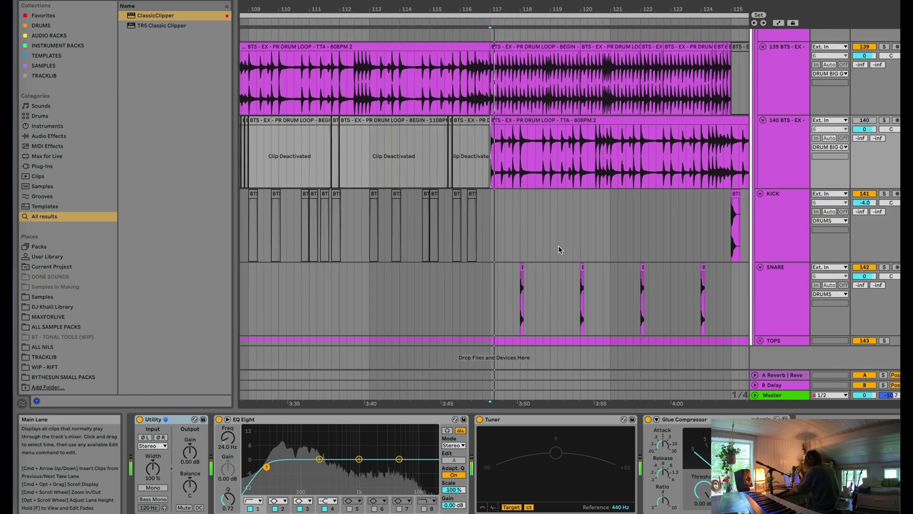
Play the drum loops from about bar 101, and restart from bar 117 in track 139 to compare the two sections.
{"action": "left_click", "coordinate": [383, 136]}
{"action": "scroll", "coordinate": [384, 136], "scroll_direction": "down", "scroll_amount": 10}
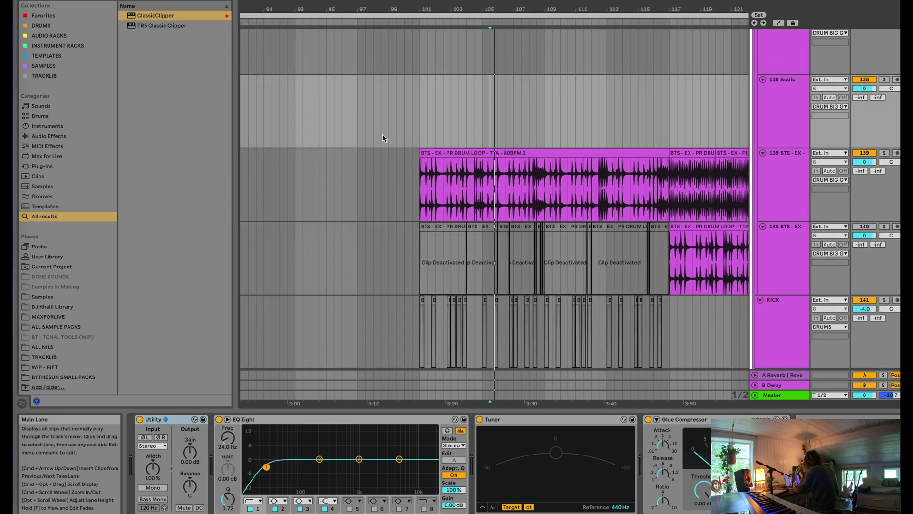
{"action": "scroll", "coordinate": [415, 134], "scroll_direction": "down", "scroll_amount": 5}
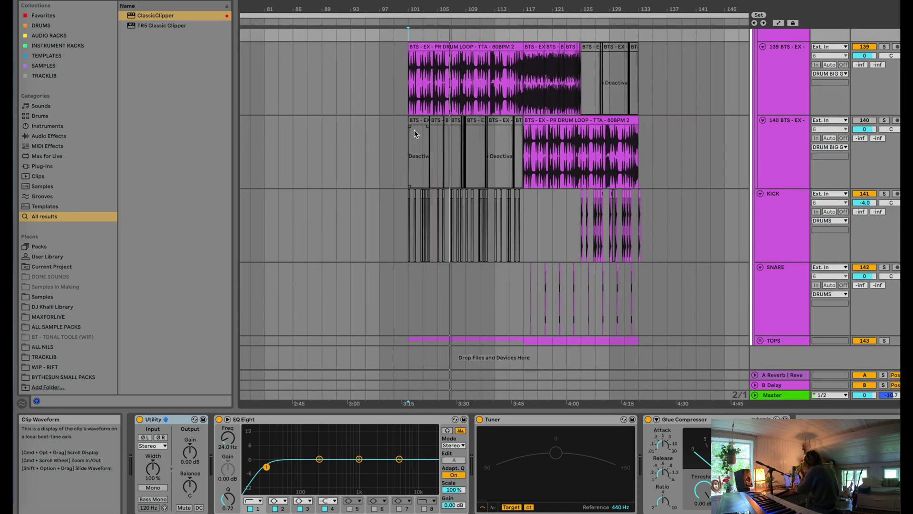
{"action": "left_click", "coordinate": [524, 95]}
{"action": "key", "text": "space"}
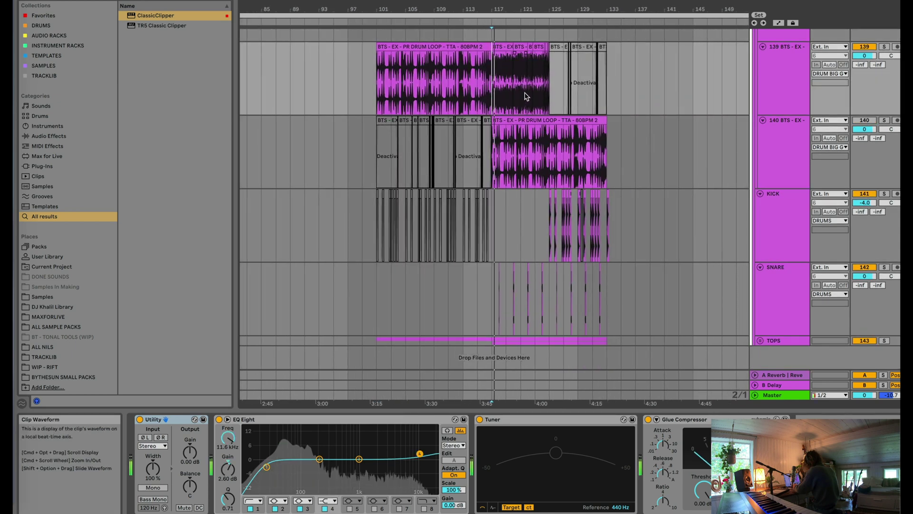
{"action": "scroll", "coordinate": [525, 97], "scroll_direction": "up", "scroll_amount": 10}
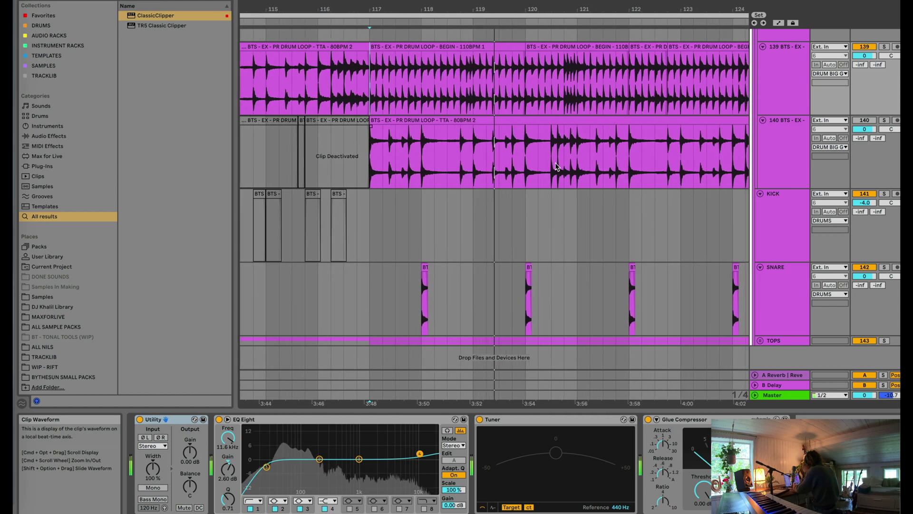
{"action": "scroll", "coordinate": [557, 166], "scroll_direction": "up", "scroll_amount": 1}
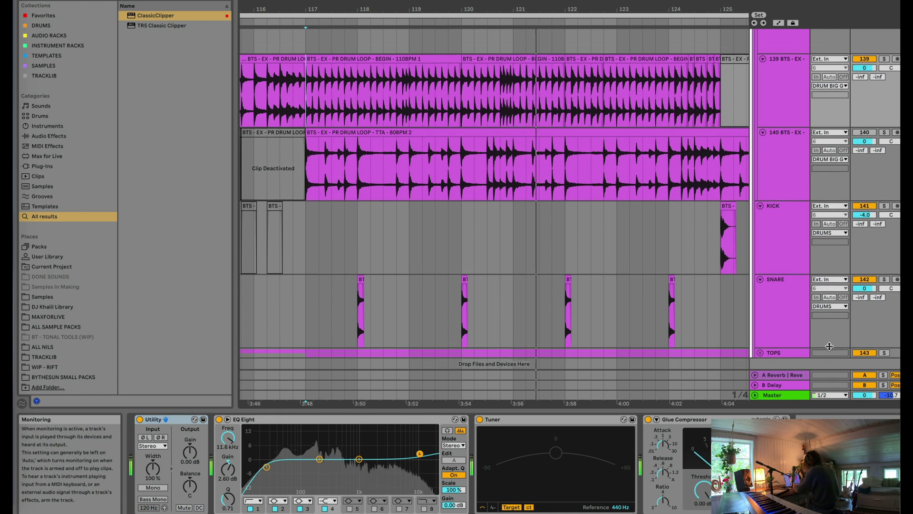
Review the FX and TEXTURES tracks and the full mix above the drums, and clear the solo on ARN GROUP.
{"action": "scroll", "coordinate": [778, 309], "scroll_direction": "down", "scroll_amount": 5}
{"action": "scroll", "coordinate": [652, 245], "scroll_direction": "up", "scroll_amount": 10}
{"action": "scroll", "coordinate": [660, 233], "scroll_direction": "up", "scroll_amount": 20}
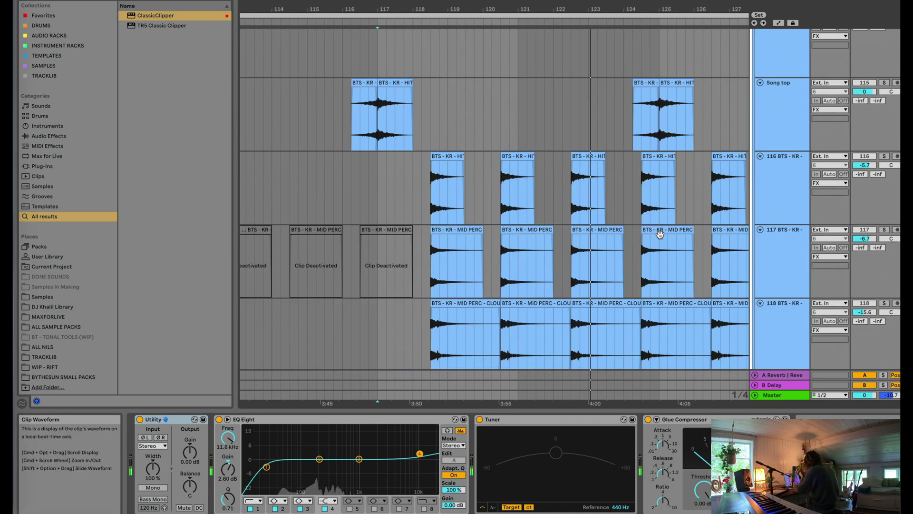
{"action": "scroll", "coordinate": [659, 233], "scroll_direction": "up", "scroll_amount": 20}
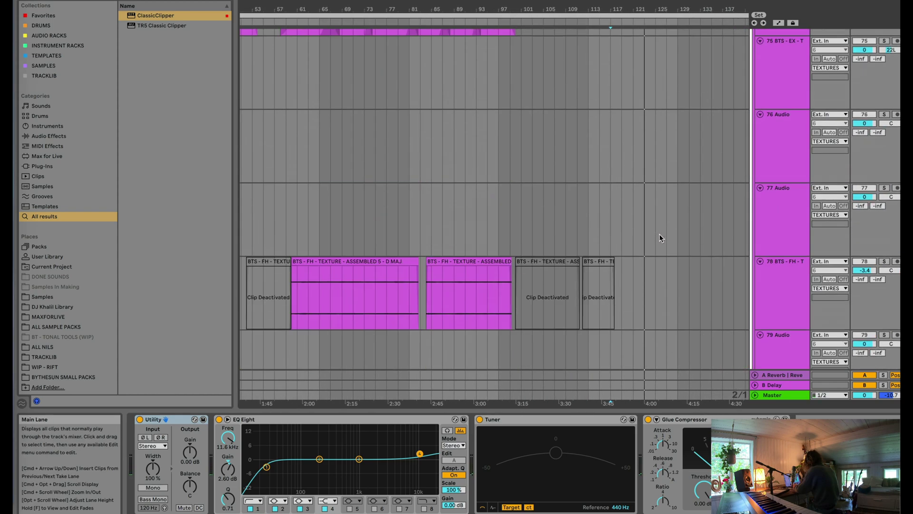
{"action": "scroll", "coordinate": [661, 238], "scroll_direction": "up", "scroll_amount": 10}
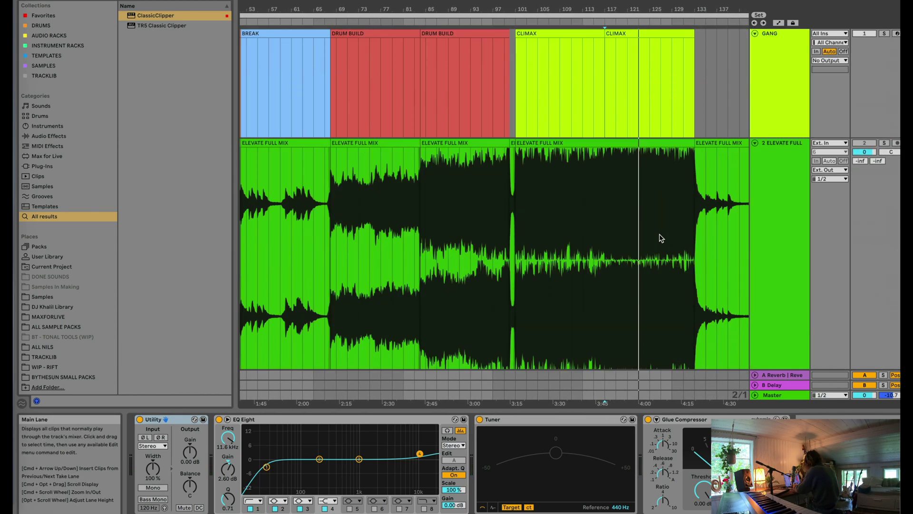
{"action": "scroll", "coordinate": [872, 286], "scroll_direction": "down", "scroll_amount": 20}
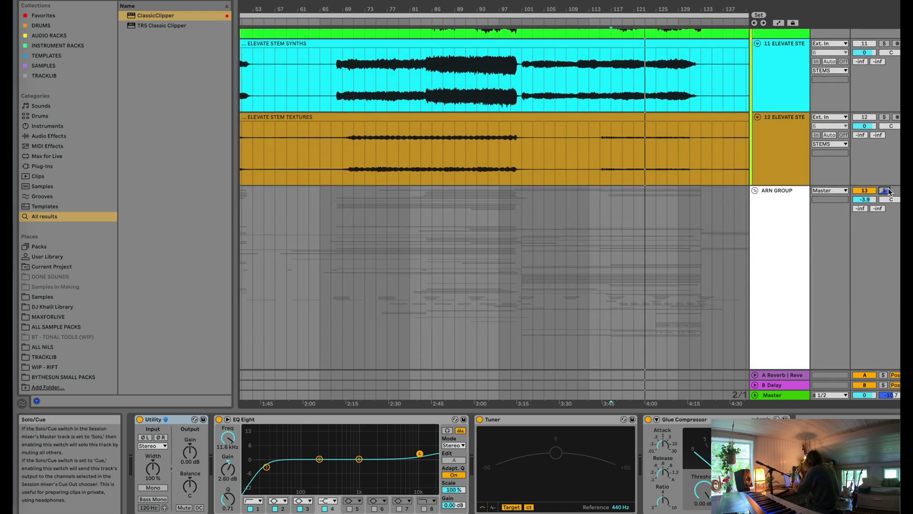
{"action": "left_click", "coordinate": [798, 191]}
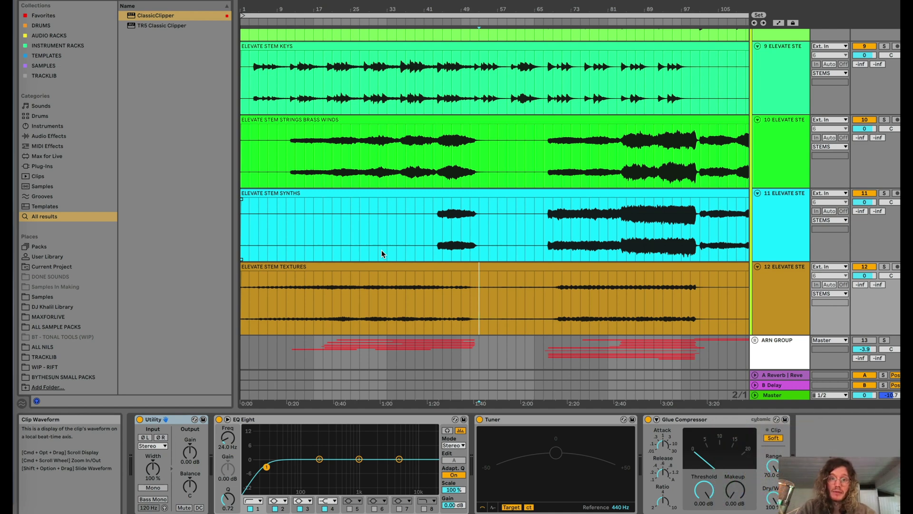
Select the ELEVATE STEM KEYS clip from its start to about bar 45, and mark about bar 53 in the STRINGS BRASS WINDS stem.
{"action": "left_click", "coordinate": [435, 187]}
{"action": "scroll", "coordinate": [436, 190], "scroll_direction": "up", "scroll_amount": 2}
{"action": "key", "text": "minus"}
{"action": "key", "text": "Up"}
{"action": "scroll", "coordinate": [435, 191], "scroll_direction": "up", "scroll_amount": 1}
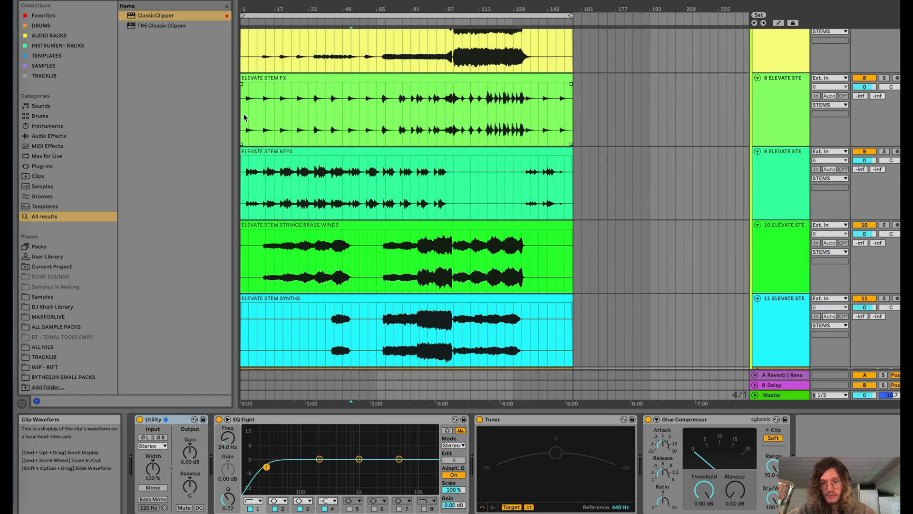
{"action": "left_click_drag", "start_coordinate": [377, 114], "coordinate": [386, 116]}
{"action": "left_click_drag", "start_coordinate": [243, 183], "coordinate": [334, 187]}
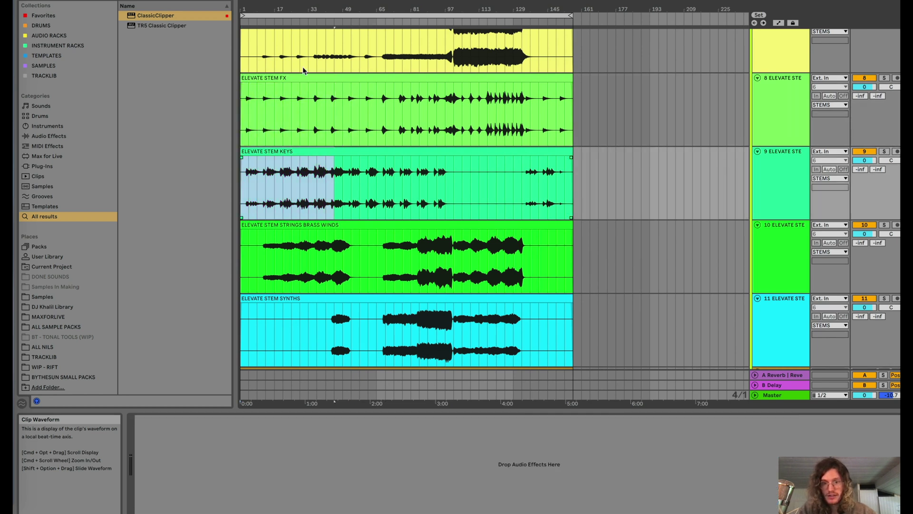
{"action": "left_click", "coordinate": [351, 245]}
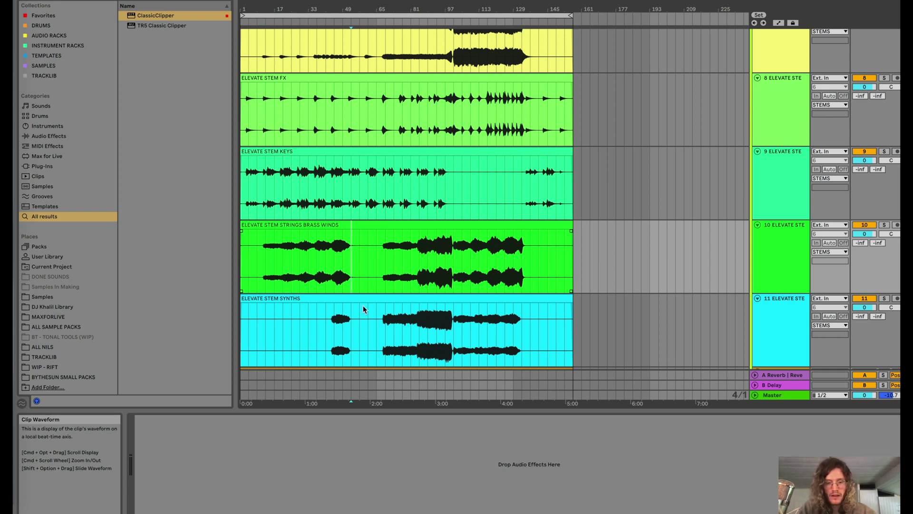
Place the insert marker at about bar 45 where the ELEVATE STEM SYNTHS part begins, solo that track and play it.
{"action": "scroll", "coordinate": [343, 326], "scroll_direction": "up", "scroll_amount": 3}
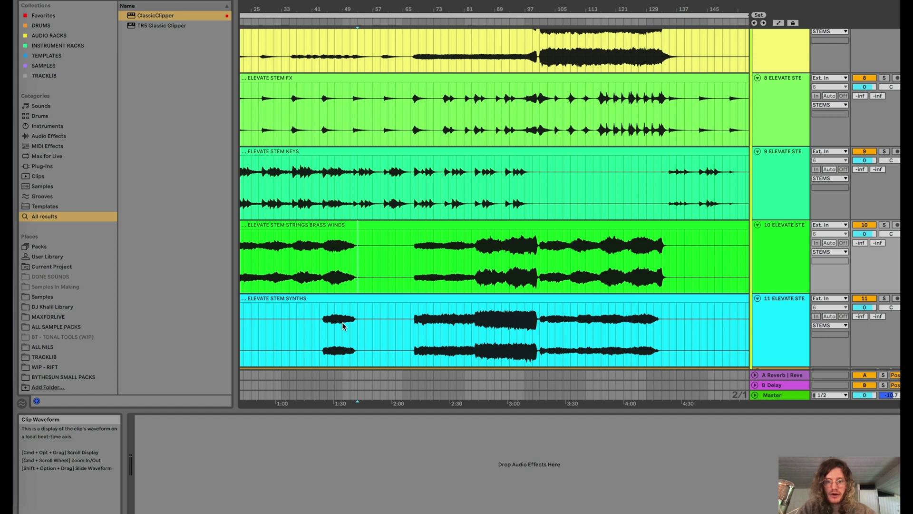
{"action": "scroll", "coordinate": [343, 326], "scroll_direction": "up", "scroll_amount": 5}
{"action": "scroll", "coordinate": [343, 326], "scroll_direction": "up", "scroll_amount": 3}
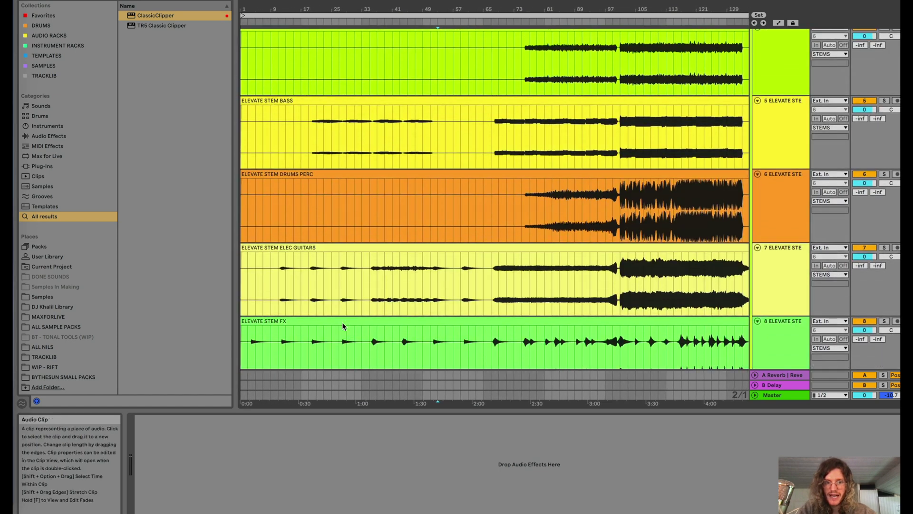
{"action": "scroll", "coordinate": [343, 321], "scroll_direction": "down", "scroll_amount": 7}
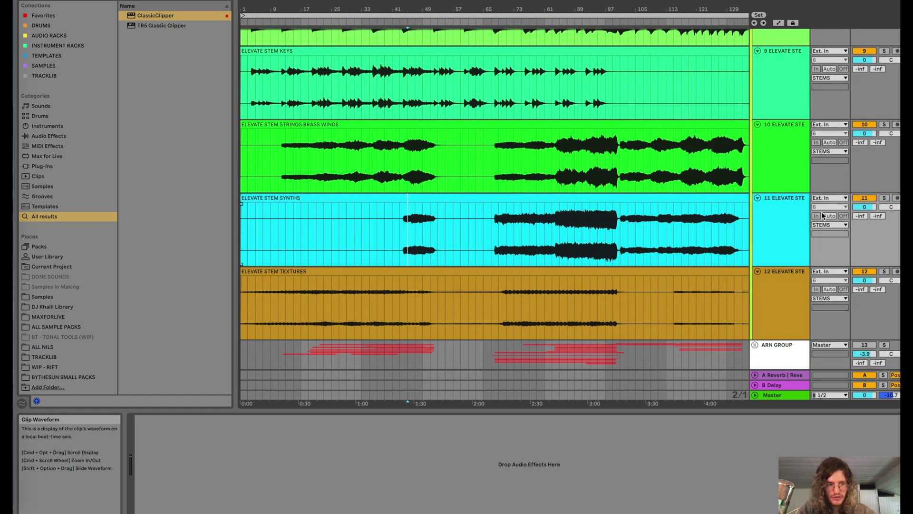
{"action": "left_click", "coordinate": [883, 198]}
{"action": "key", "text": "space"}
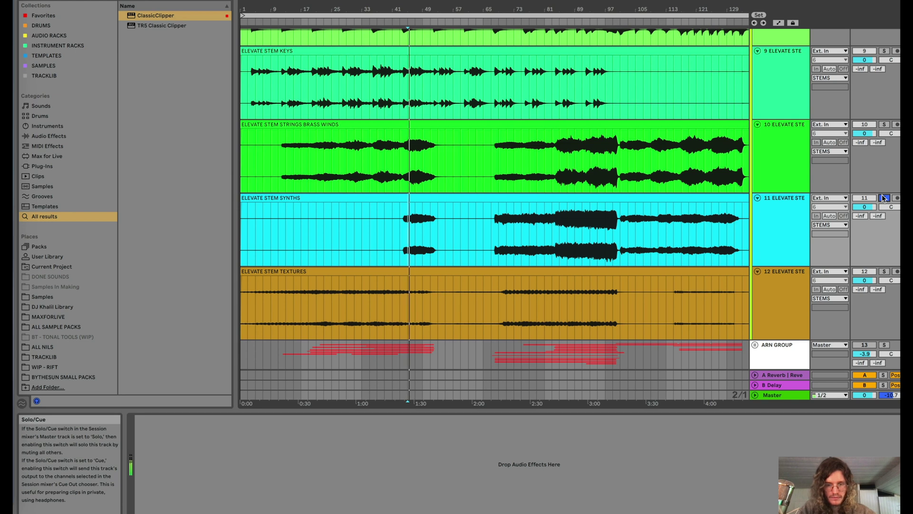
Listen to the louder SYNTHS section from about bar 85, and clear the track's solo.
{"action": "scroll", "coordinate": [575, 236], "scroll_direction": "right", "scroll_amount": 5}
{"action": "key", "text": "space"}
{"action": "left_click", "coordinate": [884, 198]}
{"action": "scroll", "coordinate": [386, 254], "scroll_direction": "up", "scroll_amount": 1}
{"action": "scroll", "coordinate": [386, 253], "scroll_direction": "right", "scroll_amount": 1}
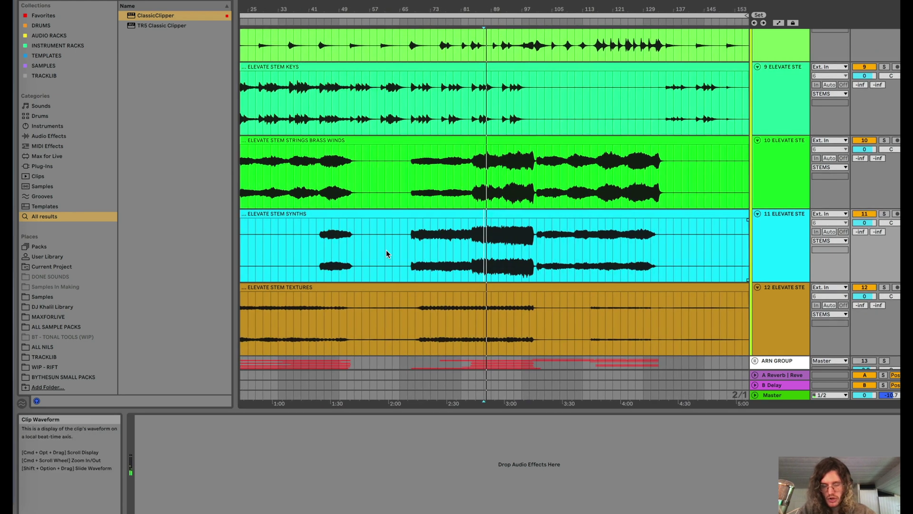
Examine how the guitar, FX, keys, strings, synth and texture stems enter and build across the whole arrangement.
{"action": "scroll", "coordinate": [427, 250], "scroll_direction": "left", "scroll_amount": 1}
{"action": "scroll", "coordinate": [427, 253], "scroll_direction": "up", "scroll_amount": 1}
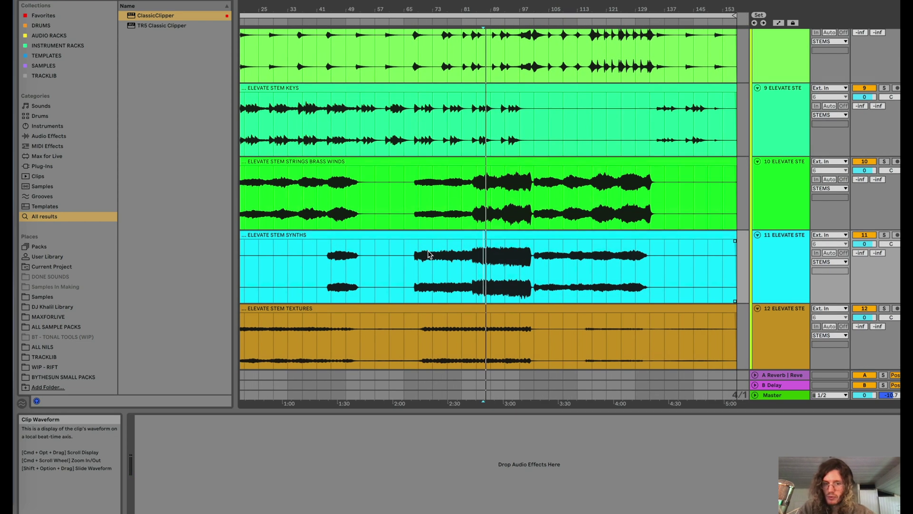
{"action": "scroll", "coordinate": [428, 253], "scroll_direction": "up", "scroll_amount": 4}
{"action": "scroll", "coordinate": [429, 253], "scroll_direction": "left", "scroll_amount": 3}
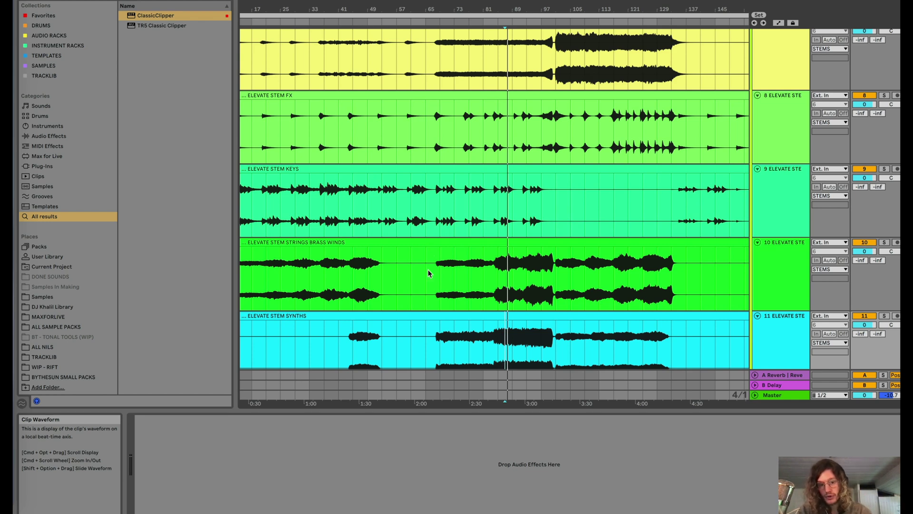
{"action": "scroll", "coordinate": [428, 274], "scroll_direction": "left", "scroll_amount": 5}
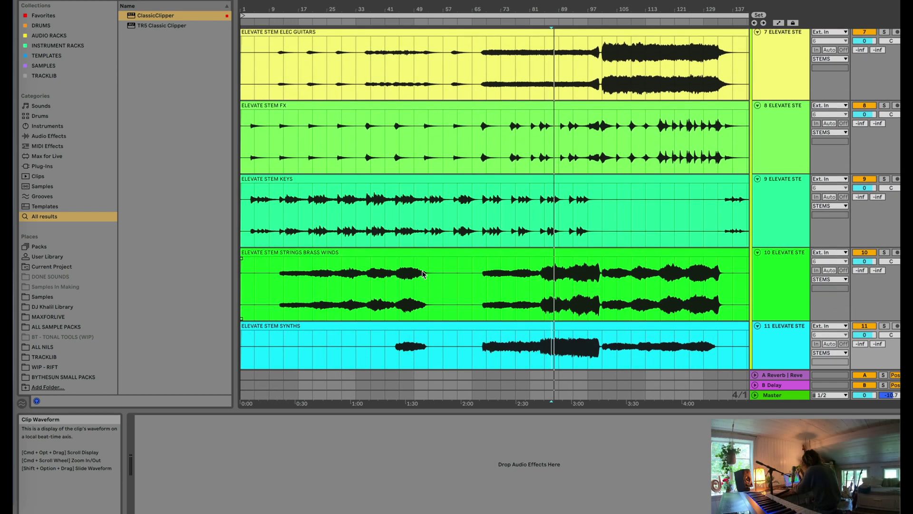
{"action": "scroll", "coordinate": [426, 273], "scroll_direction": "down", "scroll_amount": 4}
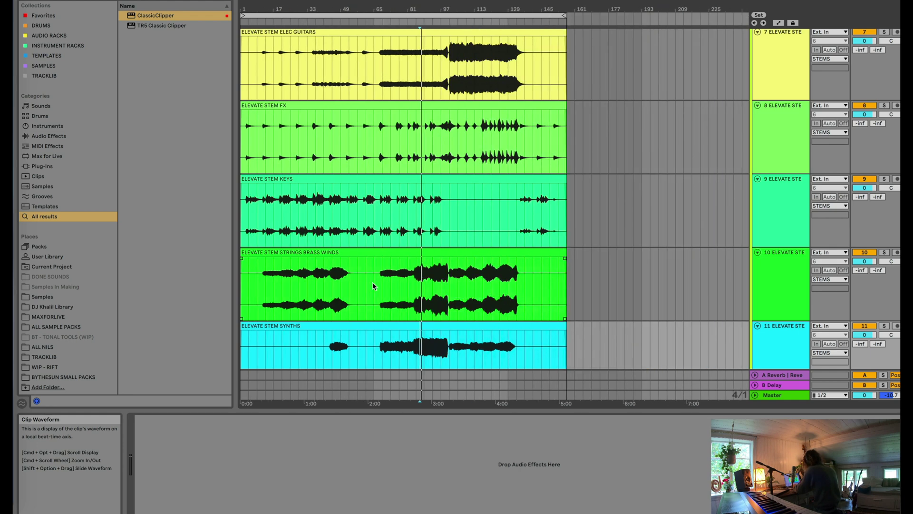
{"action": "scroll", "coordinate": [372, 281], "scroll_direction": "down", "scroll_amount": 4}
{"action": "scroll", "coordinate": [372, 281], "scroll_direction": "up", "scroll_amount": 2}
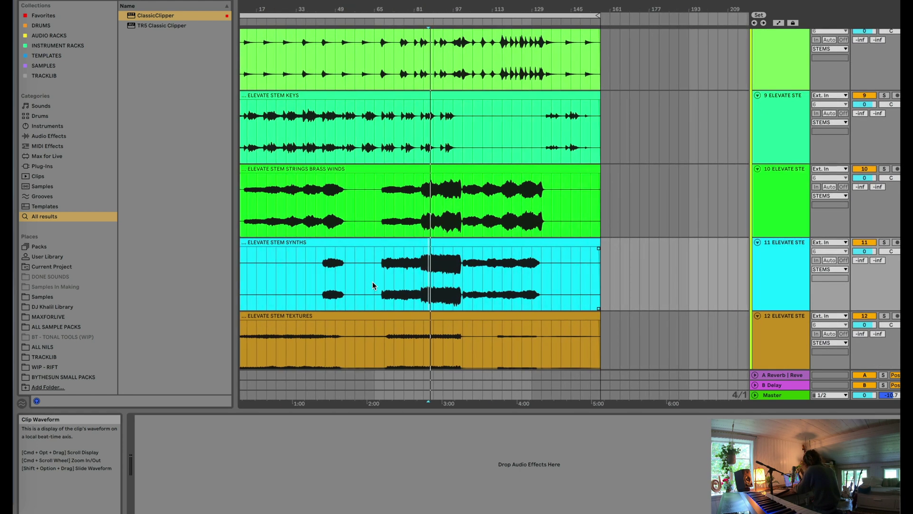
{"action": "scroll", "coordinate": [372, 282], "scroll_direction": "up", "scroll_amount": 3}
{"action": "scroll", "coordinate": [373, 284], "scroll_direction": "down", "scroll_amount": 2}
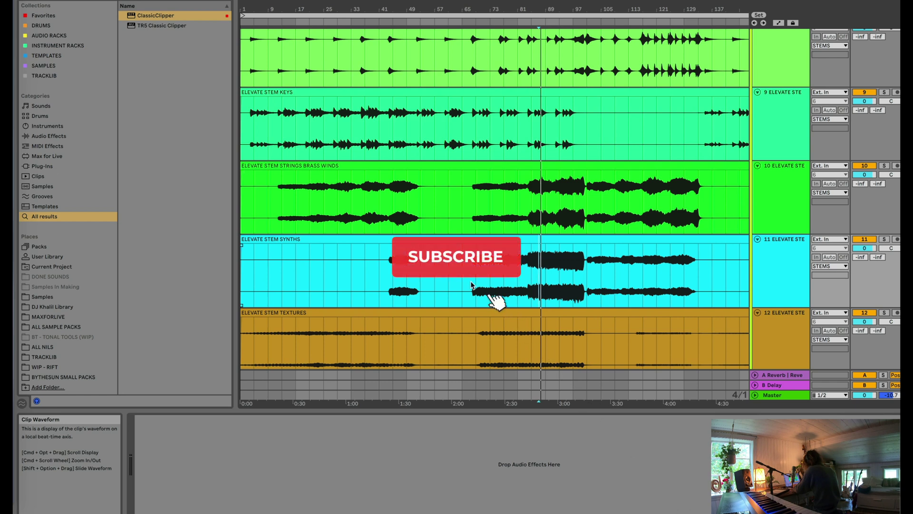
{"action": "scroll", "coordinate": [471, 286], "scroll_direction": "up", "scroll_amount": 2}
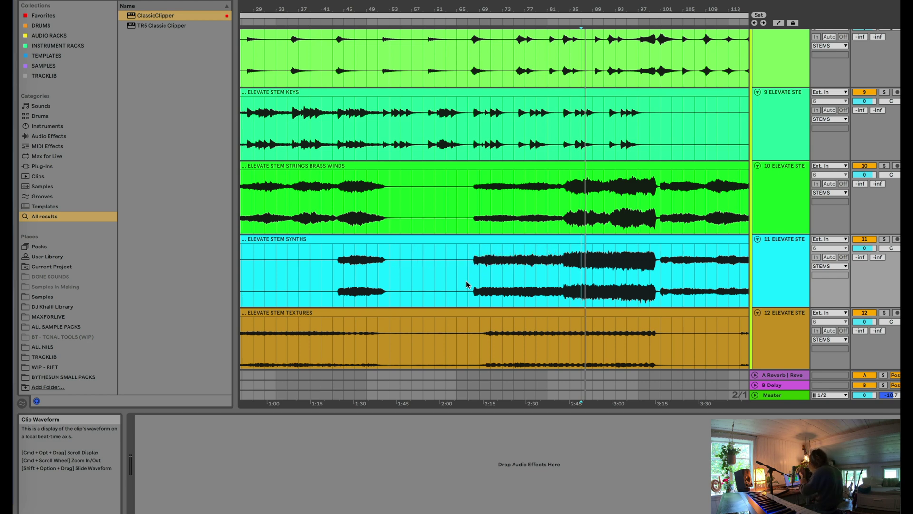
Examine the strings, synths and textures stems across the timeline together with the ARN GROUP overview beneath them.
{"action": "scroll", "coordinate": [462, 279], "scroll_direction": "down", "scroll_amount": 2}
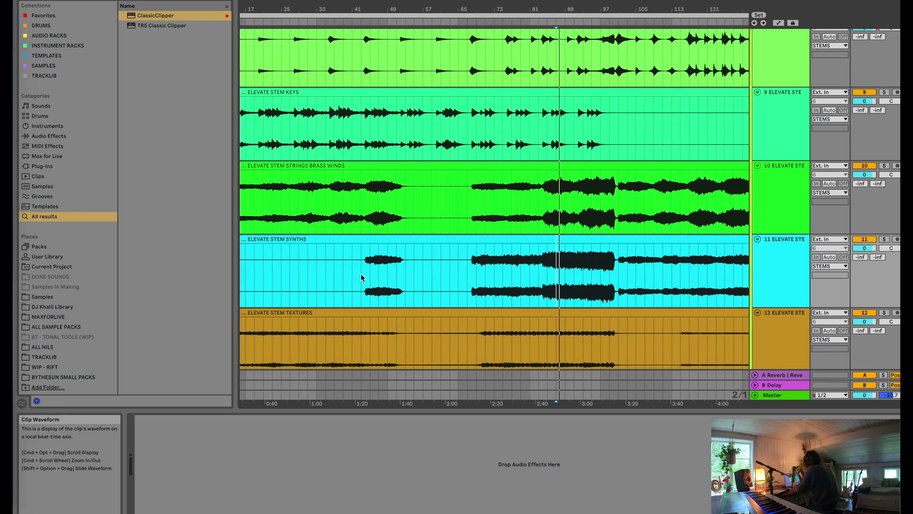
{"action": "scroll", "coordinate": [395, 275], "scroll_direction": "down", "scroll_amount": 5}
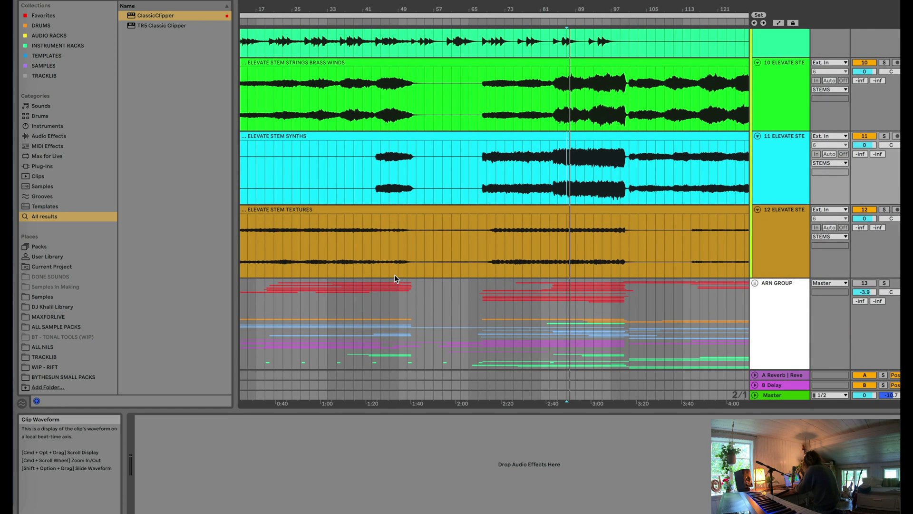
{"action": "scroll", "coordinate": [395, 275], "scroll_direction": "down", "scroll_amount": 1}
{"action": "scroll", "coordinate": [395, 275], "scroll_direction": "down", "scroll_amount": 3}
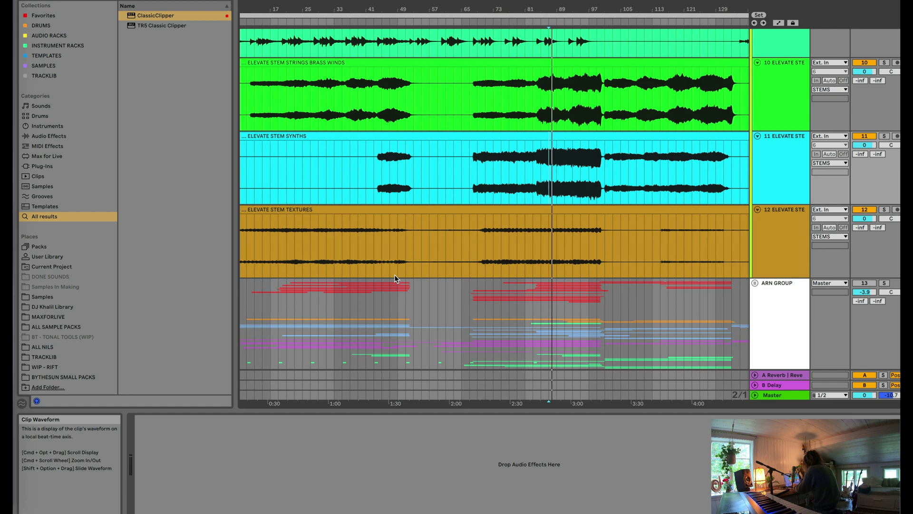
{"action": "scroll", "coordinate": [395, 276], "scroll_direction": "up", "scroll_amount": 4}
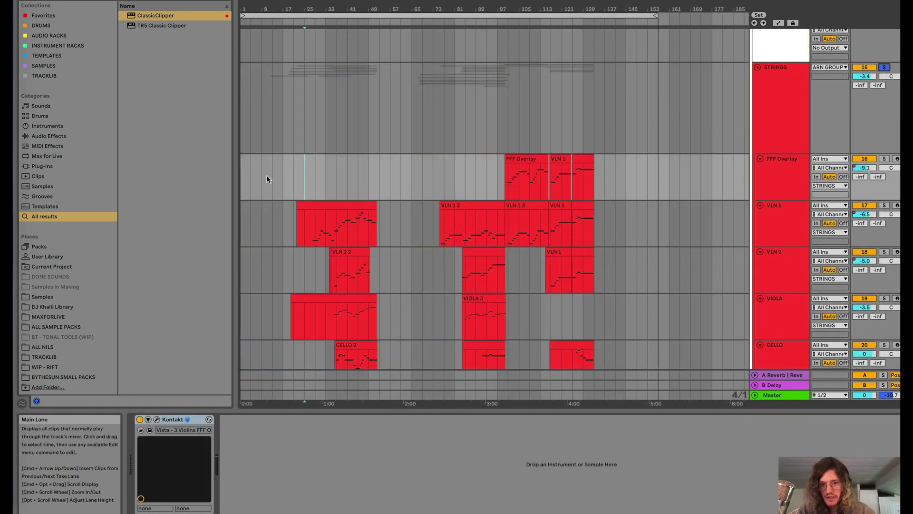
Place the insert marker at about bar 13 on the ENS track and play the STRINGS group from the first AA_Chamber Waves clip.
{"action": "scroll", "coordinate": [278, 175], "scroll_direction": "up", "scroll_amount": 4}
{"action": "scroll", "coordinate": [298, 187], "scroll_direction": "down", "scroll_amount": 6}
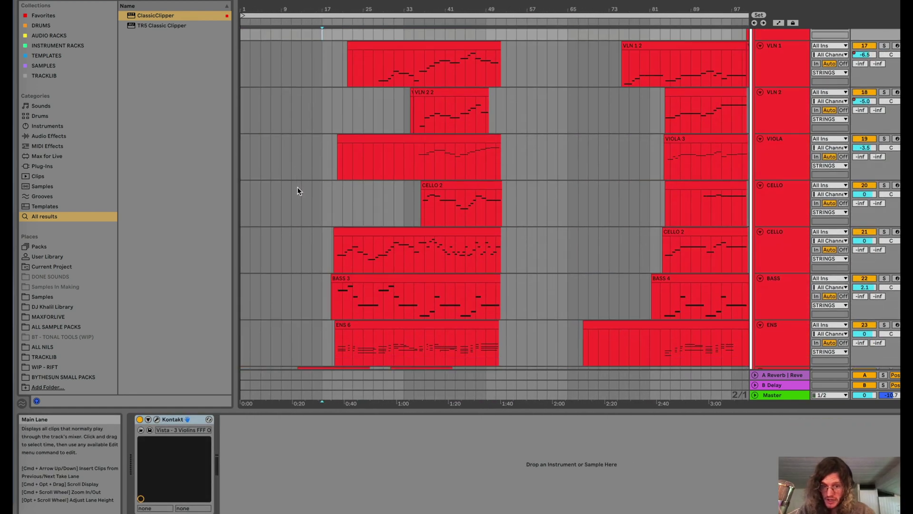
{"action": "left_click", "coordinate": [296, 176]}
{"action": "scroll", "coordinate": [309, 172], "scroll_direction": "up", "scroll_amount": 10}
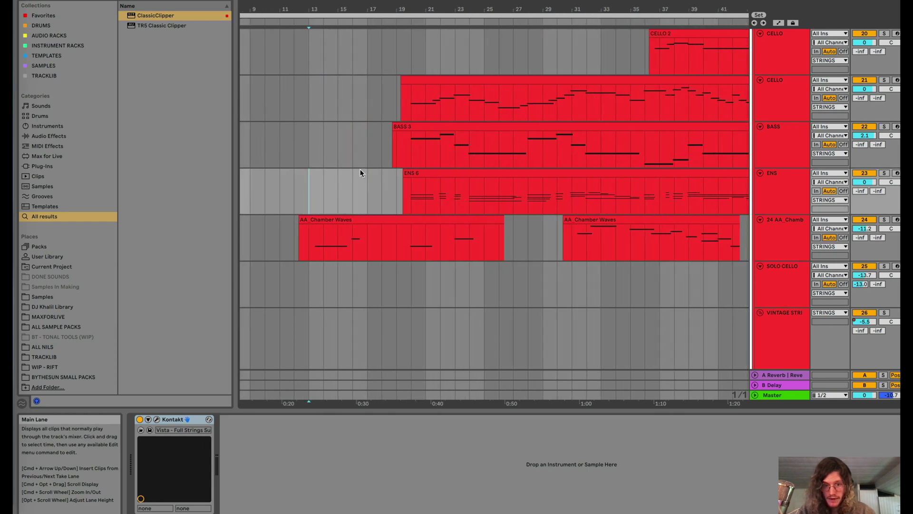
{"action": "scroll", "coordinate": [512, 119], "scroll_direction": "up", "scroll_amount": 5}
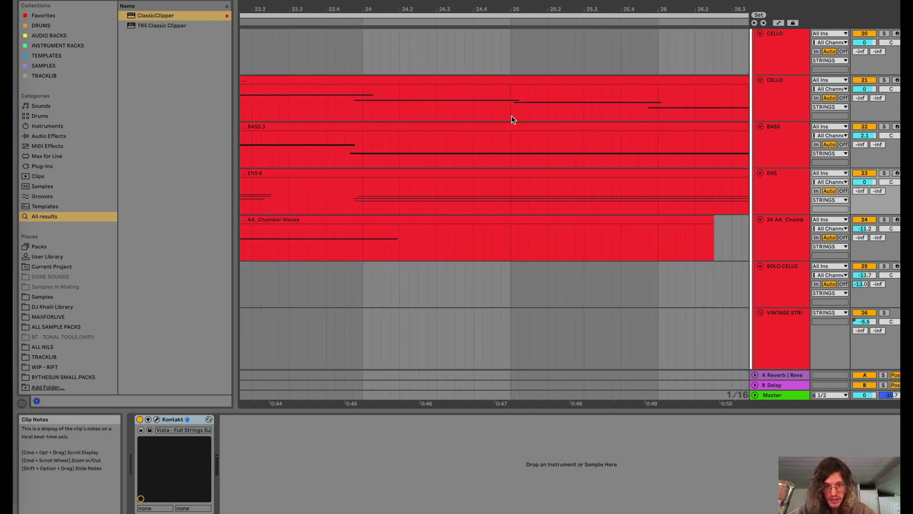
{"action": "scroll", "coordinate": [424, 104], "scroll_direction": "down", "scroll_amount": 15}
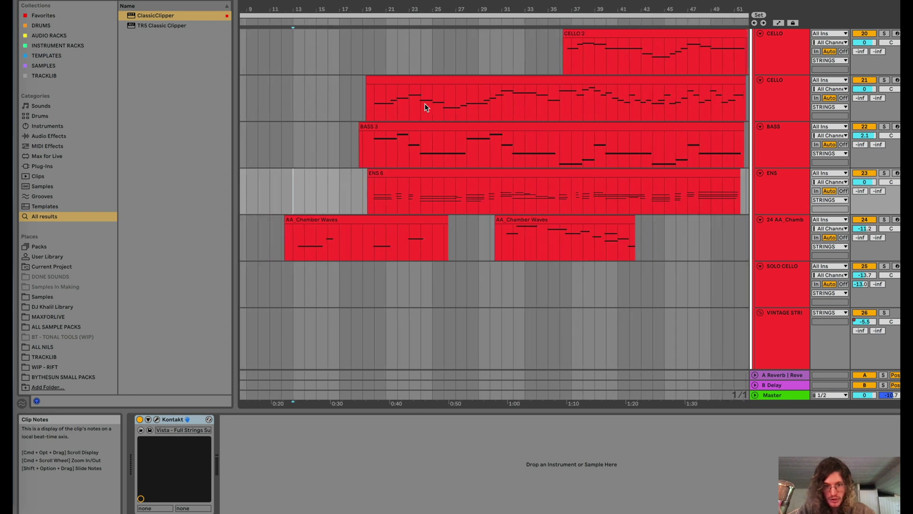
{"action": "key", "text": "space"}
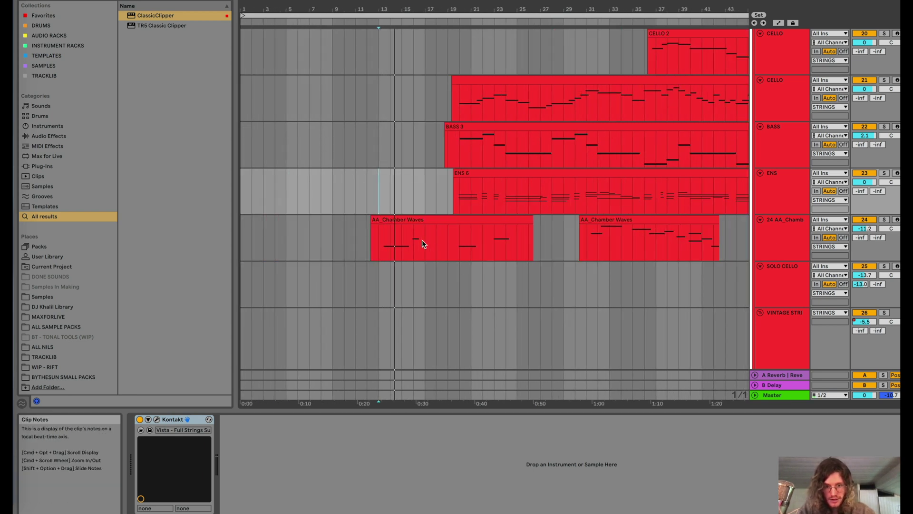
Place the insert marker at the start of the clip on CELLO track 21, about bar 19, and play the strings from there.
{"action": "left_click", "coordinate": [459, 198]}
{"action": "scroll", "coordinate": [457, 200], "scroll_direction": "up", "scroll_amount": 2}
{"action": "scroll", "coordinate": [458, 200], "scroll_direction": "right", "scroll_amount": 2}
{"action": "scroll", "coordinate": [458, 200], "scroll_direction": "up", "scroll_amount": 2}
{"action": "scroll", "coordinate": [458, 200], "scroll_direction": "right", "scroll_amount": 2}
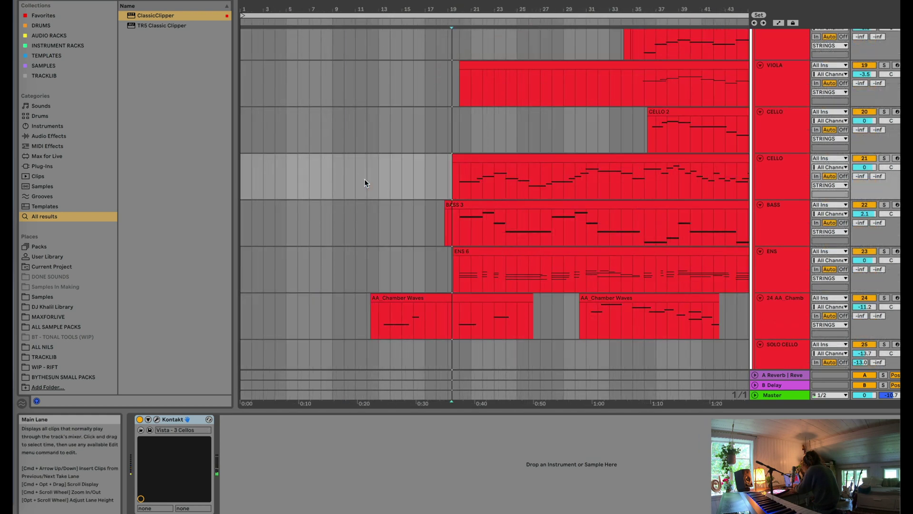
{"action": "key", "text": "space"}
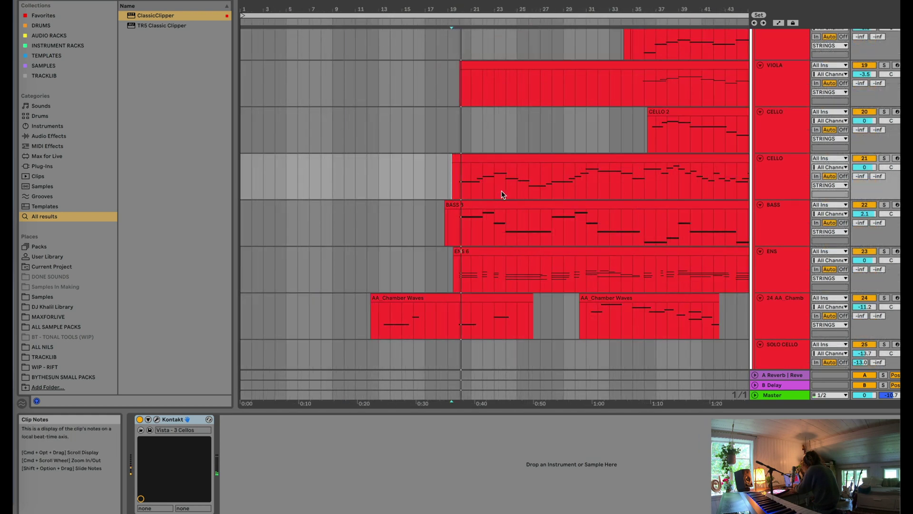
Listen to the string parts up to about bar 40, following them up to the VLN 1 track, and stop playback.
{"action": "scroll", "coordinate": [503, 190], "scroll_direction": "right", "scroll_amount": 3}
{"action": "scroll", "coordinate": [504, 190], "scroll_direction": "down", "scroll_amount": 1}
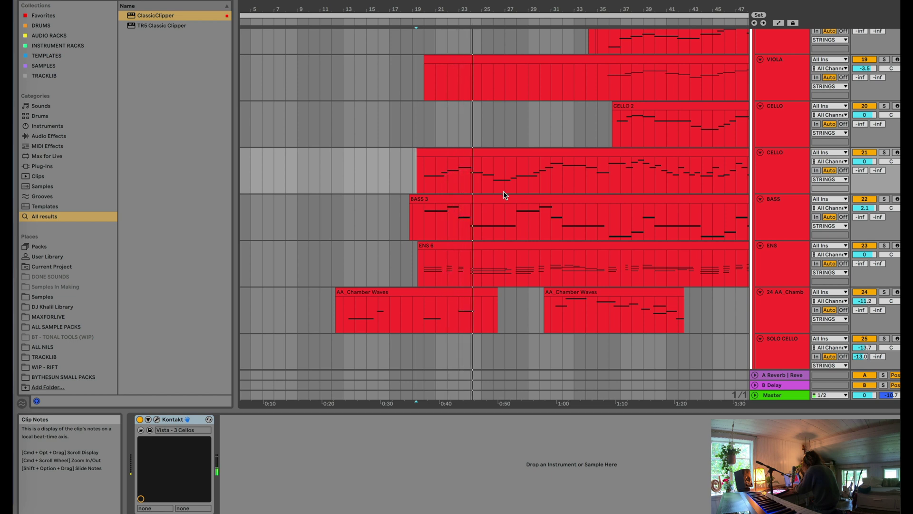
{"action": "scroll", "coordinate": [503, 190], "scroll_direction": "right", "scroll_amount": 3}
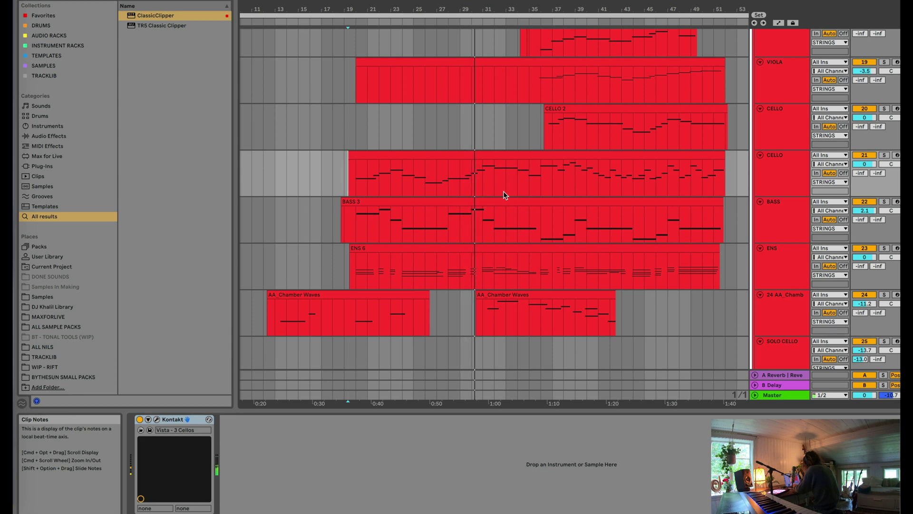
{"action": "scroll", "coordinate": [503, 190], "scroll_direction": "up", "scroll_amount": 5}
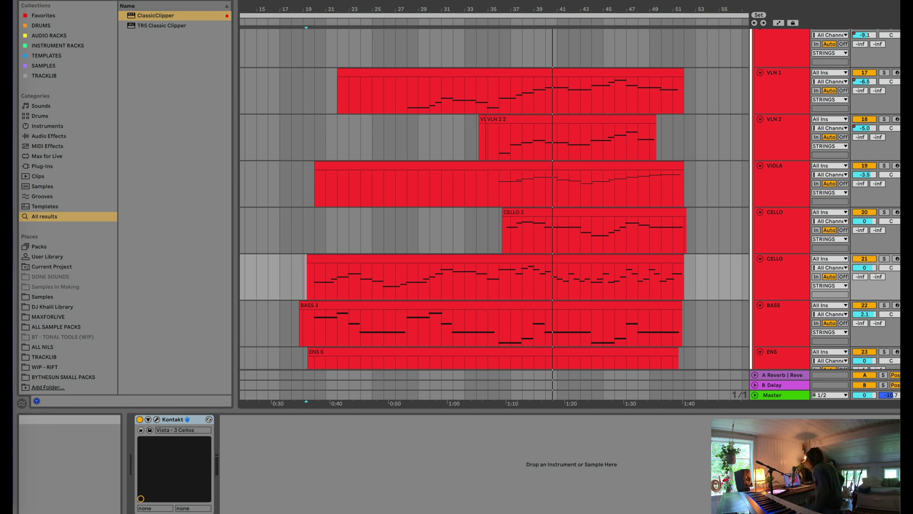
{"action": "left_click", "coordinate": [424, 0]}
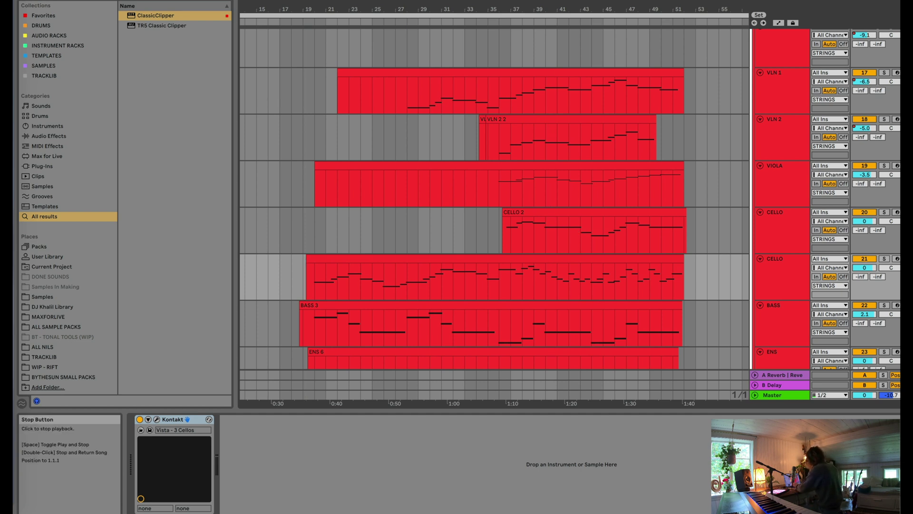
Remove the short leftover clip just before VLN 2 2 on the VLN 2 track, and select the VLN 2 2 clip.
{"action": "left_click", "coordinate": [408, 230]}
{"action": "left_click", "coordinate": [488, 121]}
{"action": "left_click_drag", "start_coordinate": [480, 120], "coordinate": [477, 121]}
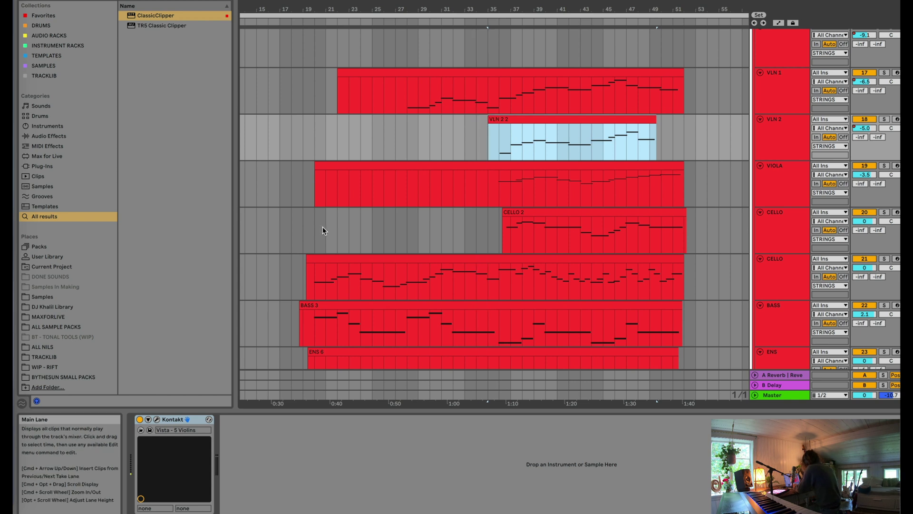
Trim the BASS 3 clip's start slightly, and select about bars 18 to 28 across CELLO track 21, BASS and ENS.
{"action": "scroll", "coordinate": [392, 227], "scroll_direction": "down", "scroll_amount": 2}
{"action": "scroll", "coordinate": [392, 227], "scroll_direction": "down", "scroll_amount": 1}
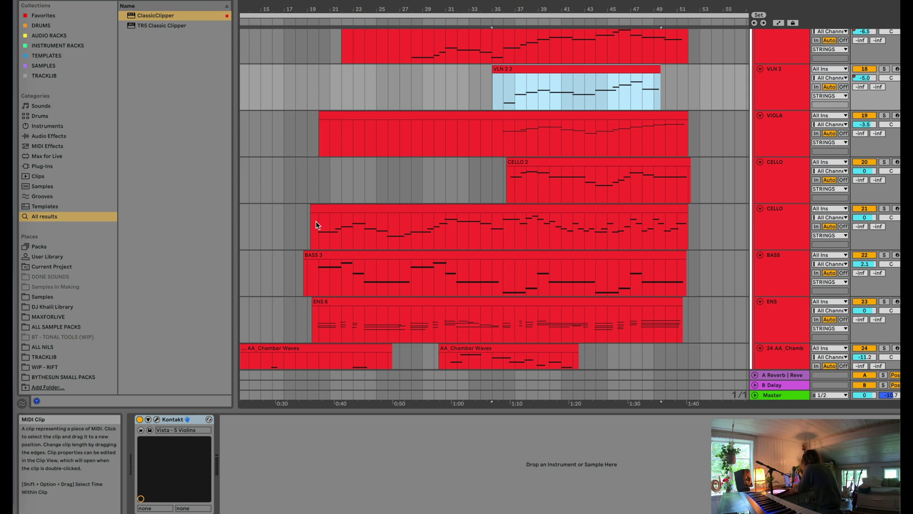
{"action": "left_click_drag", "start_coordinate": [305, 255], "coordinate": [415, 322]}
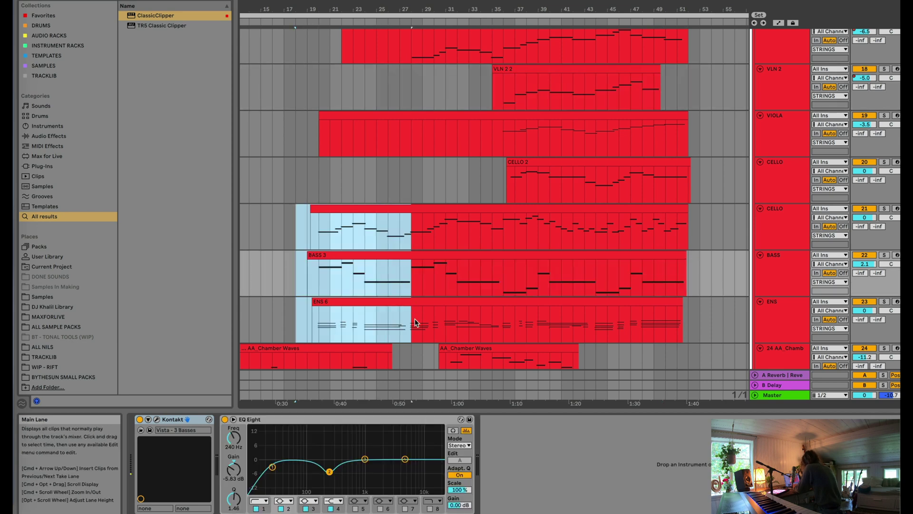
Select the section from about bar 28 to bar 36 across the tracks from VLN 1 down to CELLO track 21.
{"action": "scroll", "coordinate": [419, 285], "scroll_direction": "up", "scroll_amount": 2}
{"action": "left_click_drag", "start_coordinate": [404, 67], "coordinate": [432, 76]}
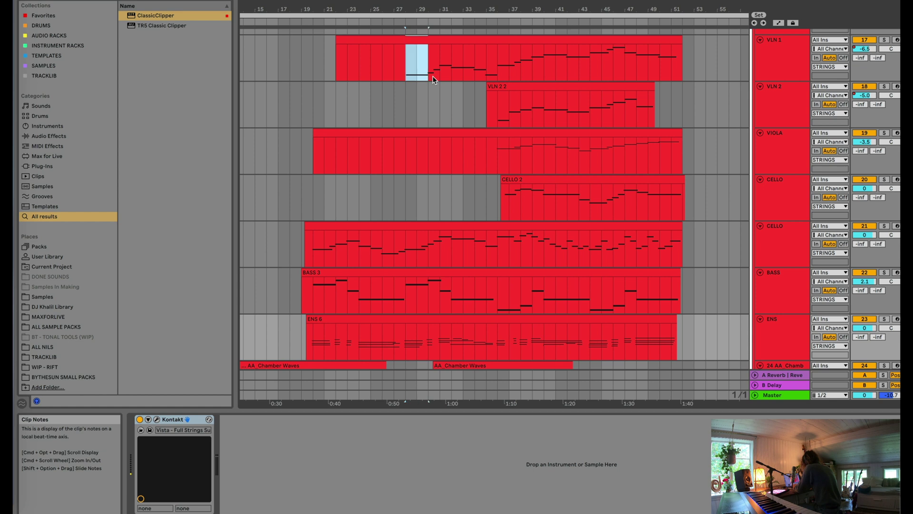
{"action": "left_click", "coordinate": [497, 236], "text": "shift"}
{"action": "scroll", "coordinate": [495, 238], "scroll_direction": "up", "scroll_amount": 1}
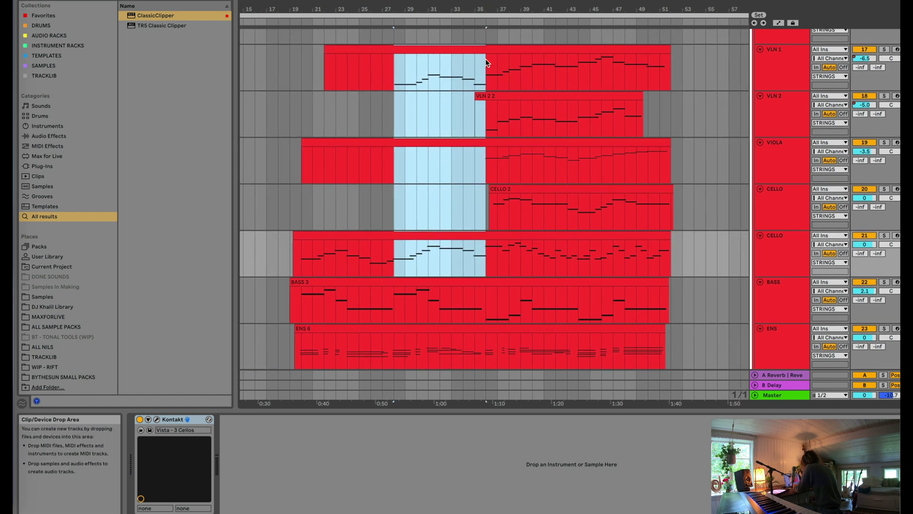
Play the strings from about bar 36 on VLN 1, mark about bar 44 on that track, and stop playback.
{"action": "left_click", "coordinate": [486, 67]}
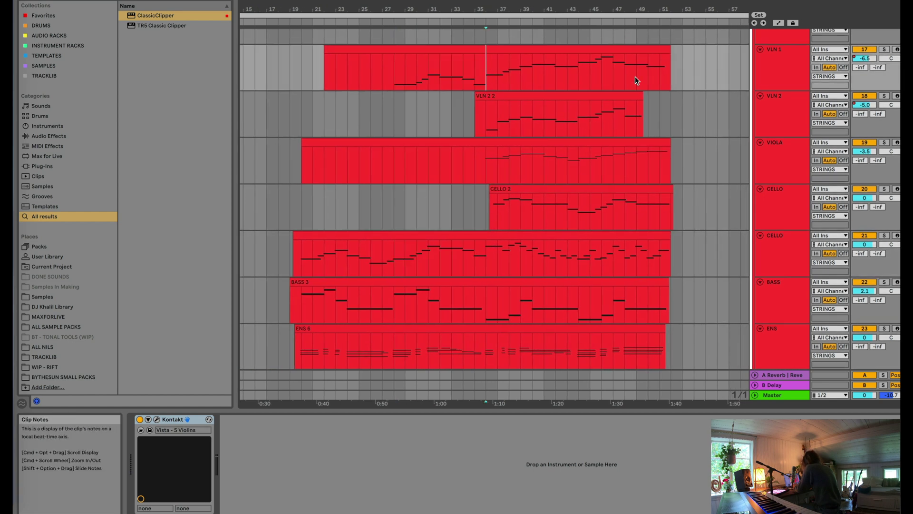
{"action": "scroll", "coordinate": [635, 76], "scroll_direction": "left", "scroll_amount": 1}
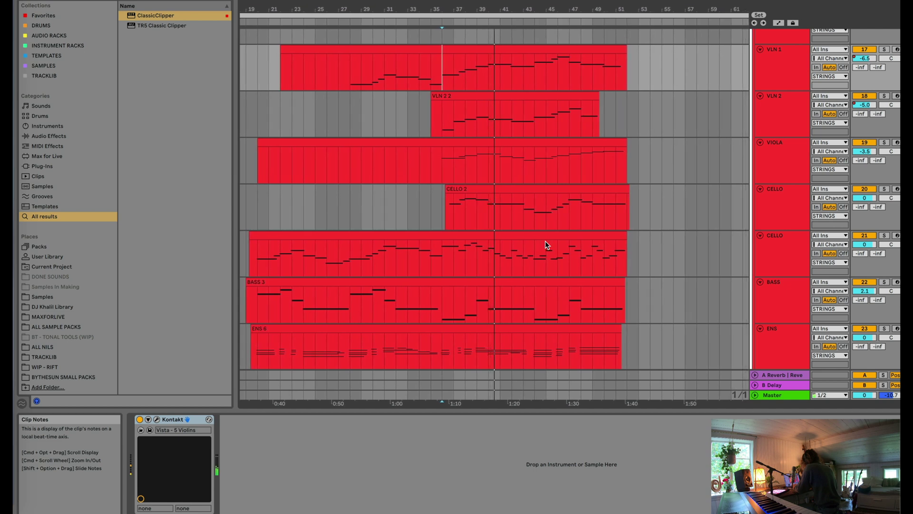
{"action": "left_click", "coordinate": [524, 82]}
{"action": "key", "text": "space"}
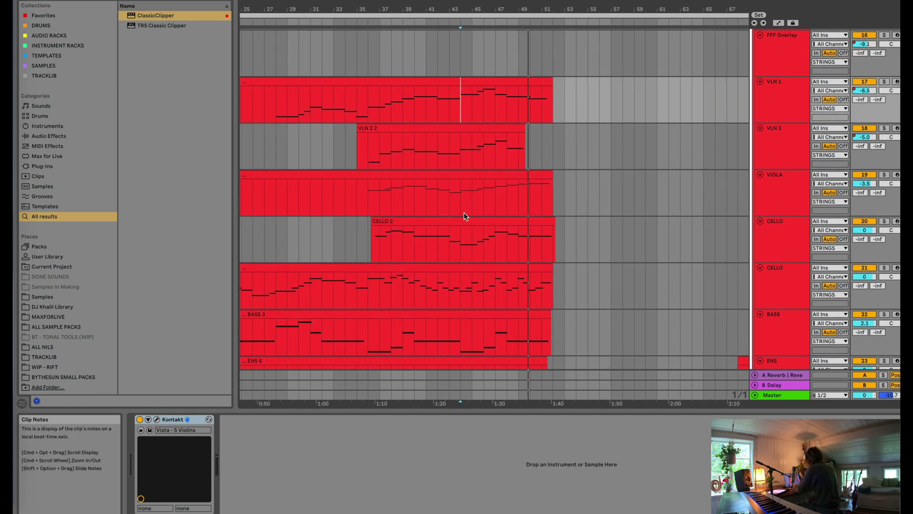
Open the first MIDI clip of CELLO track 21 in the note editor and enlarge the editor to most of the window.
{"action": "scroll", "coordinate": [465, 256], "scroll_direction": "down", "scroll_amount": 1}
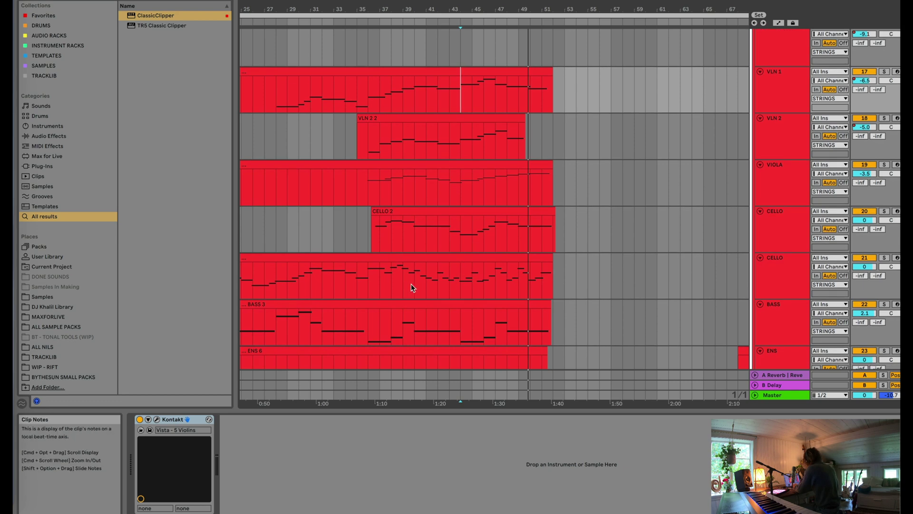
{"action": "scroll", "coordinate": [453, 284], "scroll_direction": "up", "scroll_amount": 5}
{"action": "key", "text": "minus"}
{"action": "key", "text": "minus"}
{"action": "scroll", "coordinate": [459, 227], "scroll_direction": "down", "scroll_amount": 5}
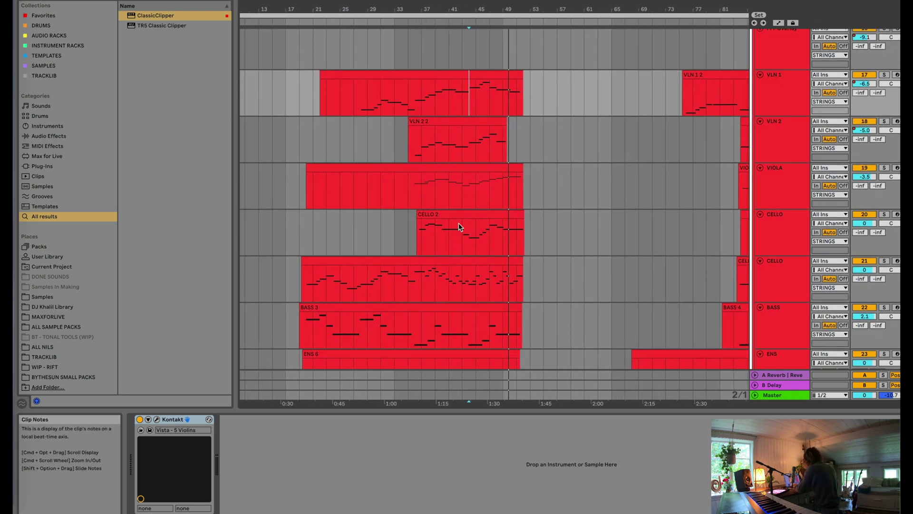
{"action": "left_click", "coordinate": [416, 260]}
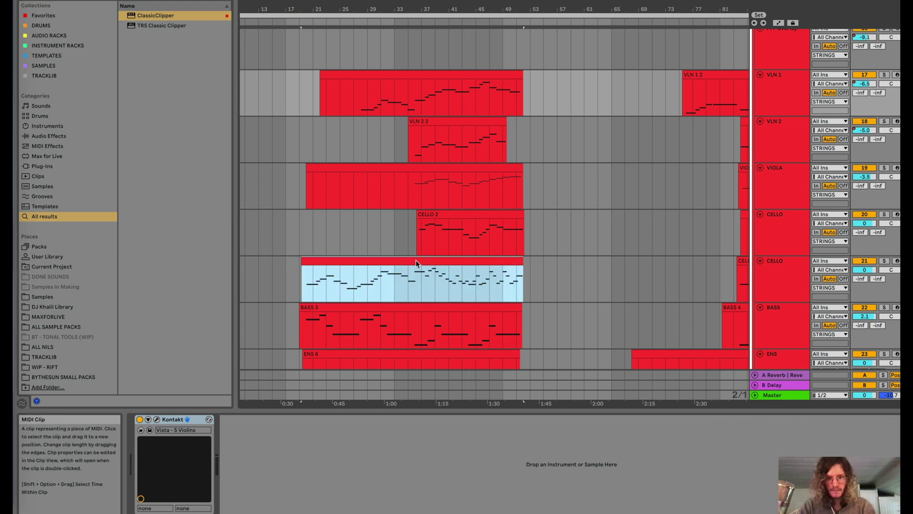
{"action": "double_click", "coordinate": [415, 260]}
{"action": "left_click_drag", "start_coordinate": [466, 411], "coordinate": [498, 97]}
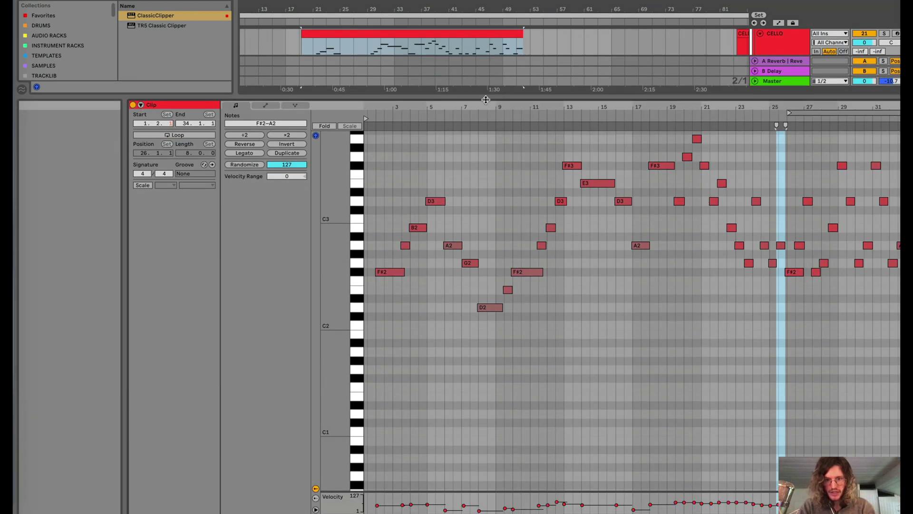
Display the cello clip's MIDI Ctrl envelope for Modulation.
{"action": "left_click", "coordinate": [265, 105]}
{"action": "left_click", "coordinate": [252, 124]}
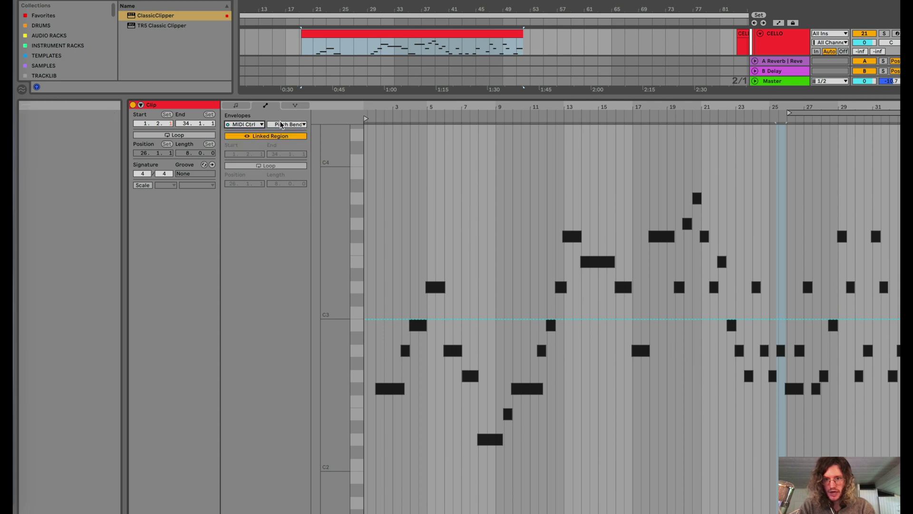
{"action": "left_click", "coordinate": [281, 125]}
{"action": "left_click", "coordinate": [292, 144]}
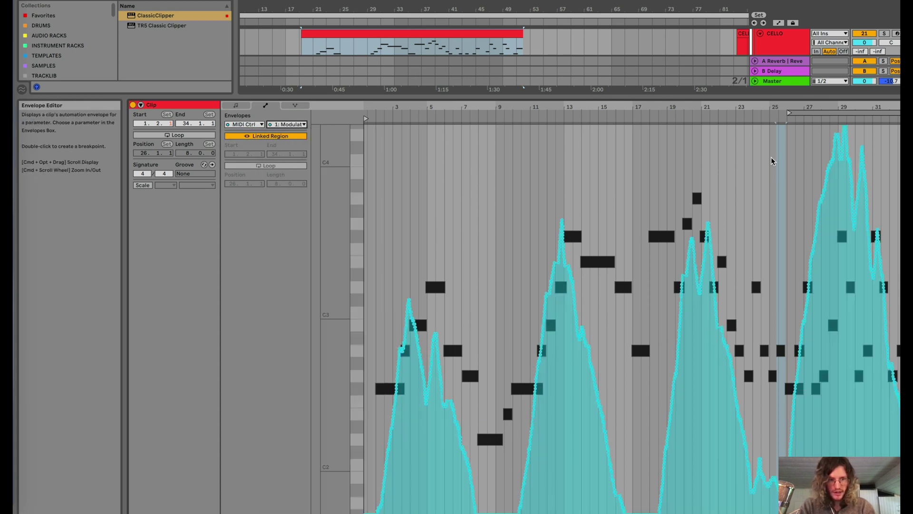
Hide the clip editor and look over the string tracks from VLN 1 down to SOLO CELLO.
{"action": "key", "text": "super+alt+l"}
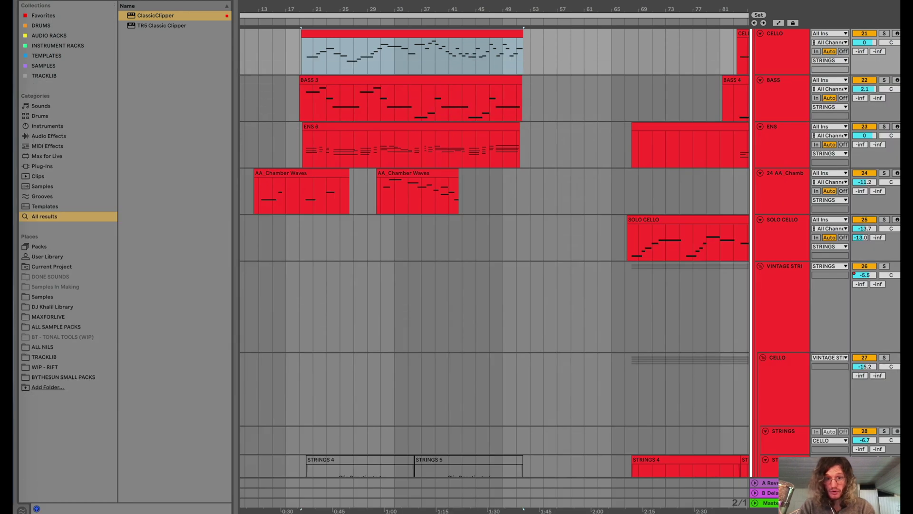
{"action": "scroll", "coordinate": [401, 191], "scroll_direction": "up", "scroll_amount": 5}
{"action": "scroll", "coordinate": [402, 191], "scroll_direction": "left", "scroll_amount": 1}
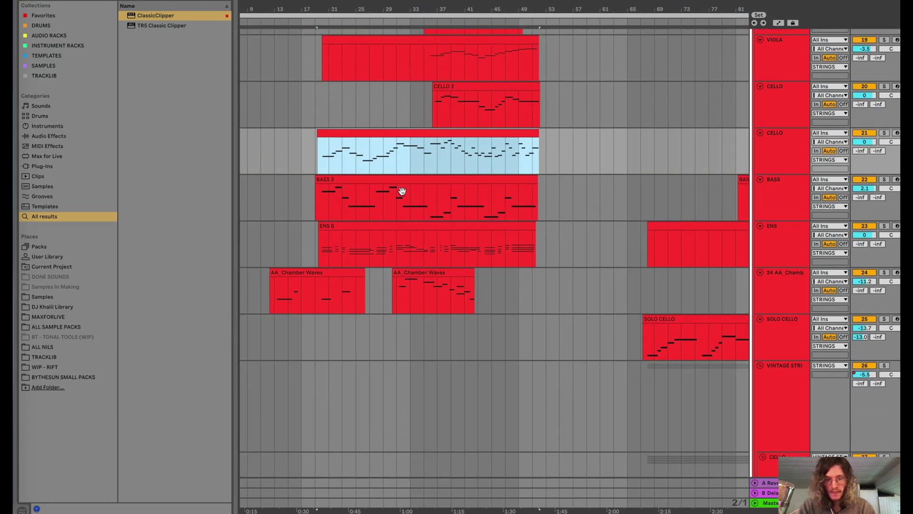
{"action": "scroll", "coordinate": [401, 192], "scroll_direction": "up", "scroll_amount": 2}
{"action": "scroll", "coordinate": [401, 192], "scroll_direction": "left", "scroll_amount": 1}
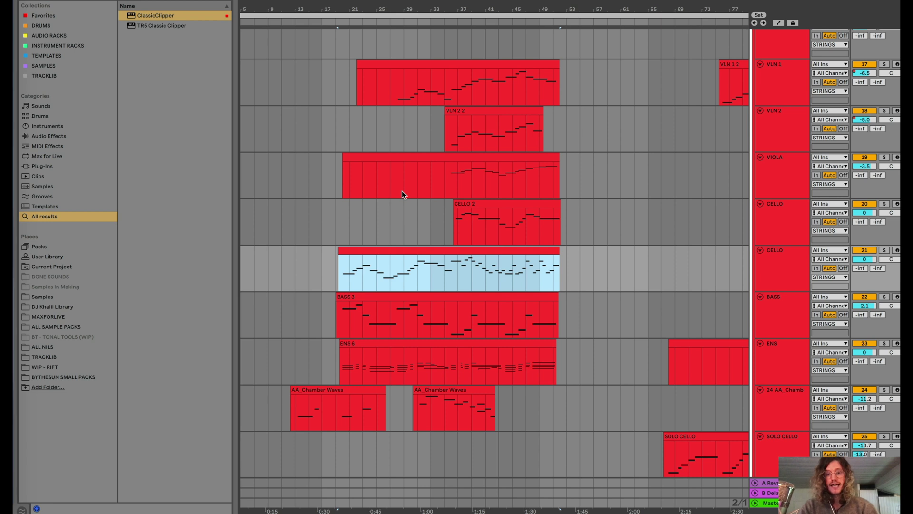
Extend the start of the clip on CELLO track 21 to line up with BASS 3, and place the insert marker in it at about bar 37.
{"action": "left_click_drag", "start_coordinate": [337, 252], "coordinate": [335, 251]}
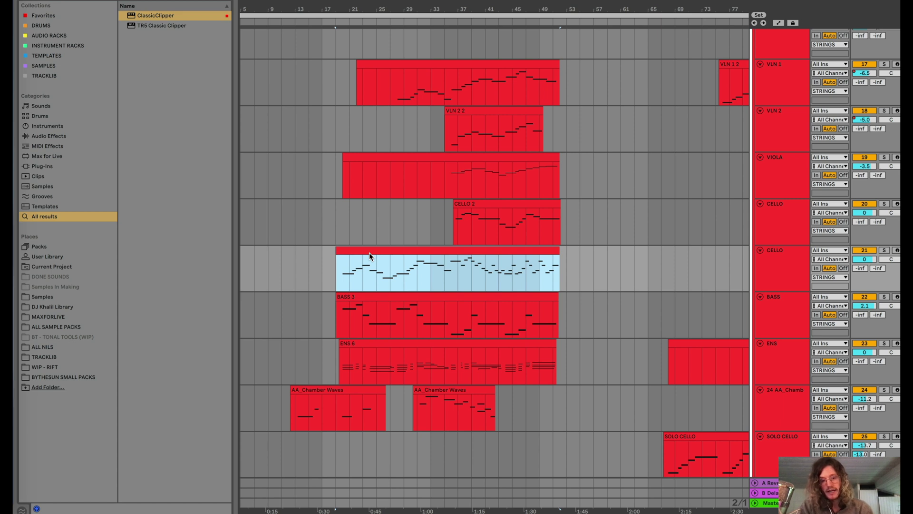
{"action": "left_click", "coordinate": [470, 273]}
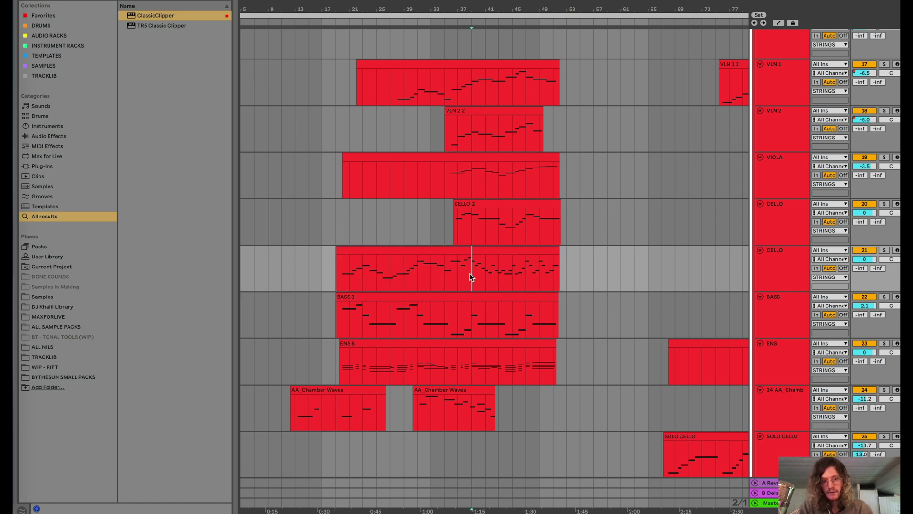
{"action": "scroll", "coordinate": [464, 272], "scroll_direction": "up", "scroll_amount": 3}
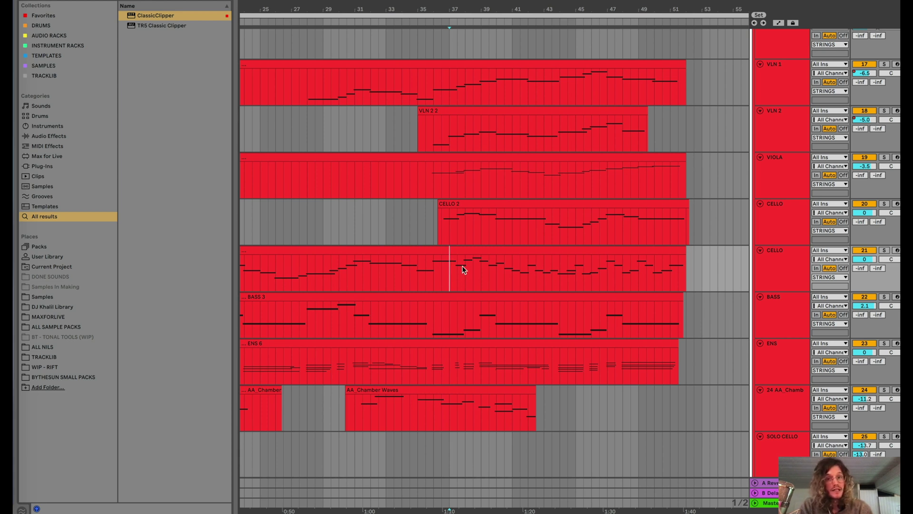
Play the string tracks from about bar 37, and turn off the solo on ARN GROUP.
{"action": "key", "text": "space"}
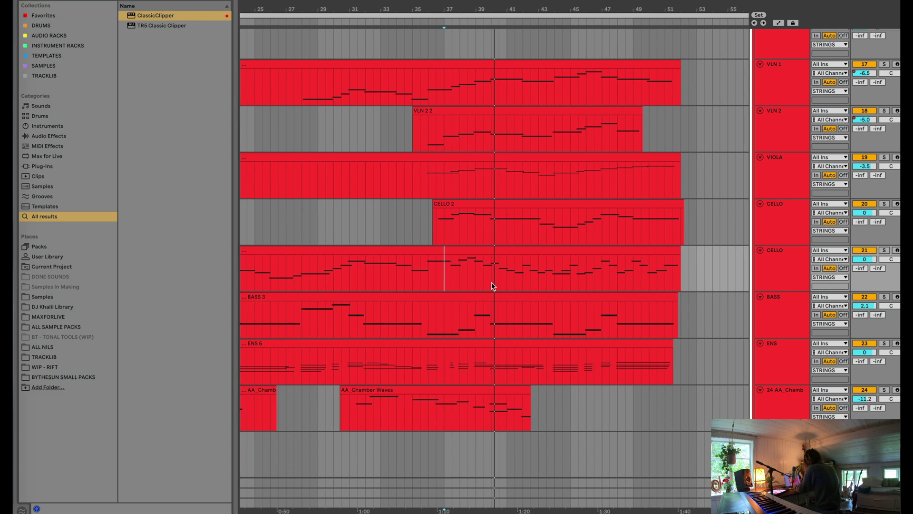
{"action": "scroll", "coordinate": [522, 262], "scroll_direction": "up", "scroll_amount": 3}
{"action": "scroll", "coordinate": [522, 263], "scroll_direction": "up", "scroll_amount": 8}
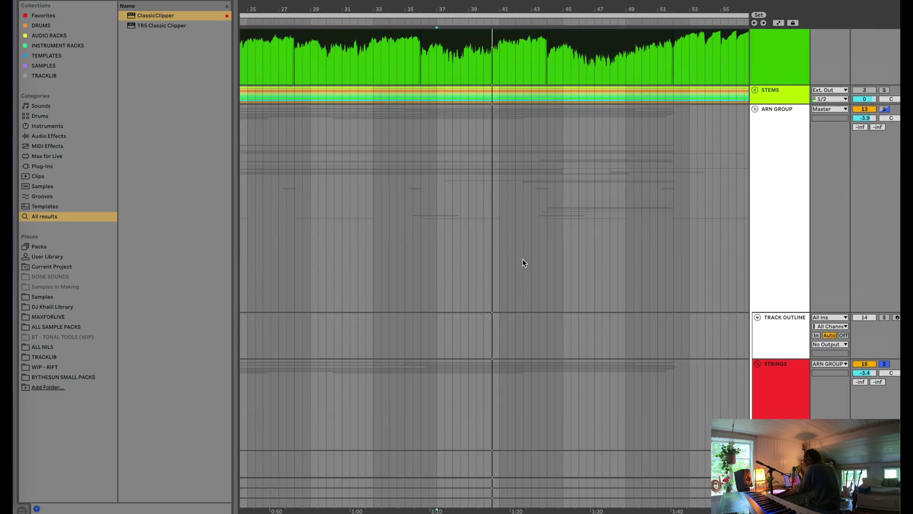
{"action": "scroll", "coordinate": [464, 152], "scroll_direction": "up", "scroll_amount": 5}
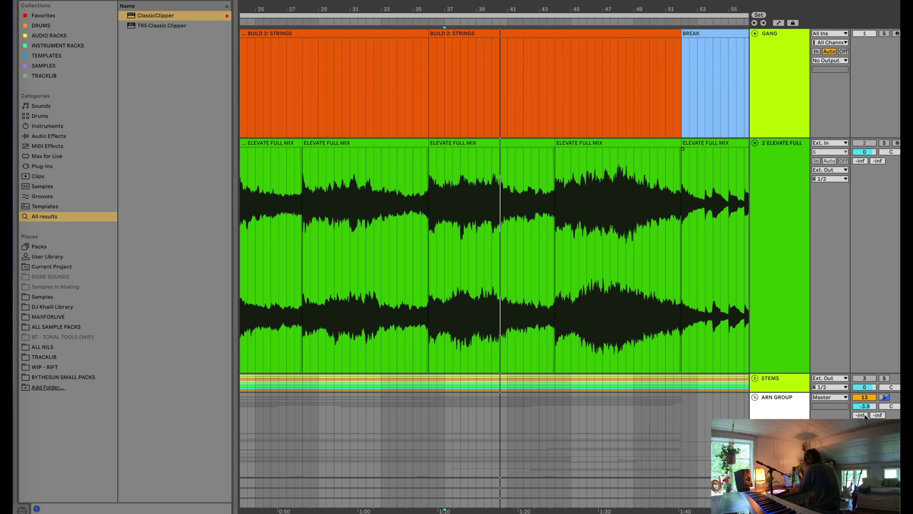
{"action": "left_click", "coordinate": [885, 397]}
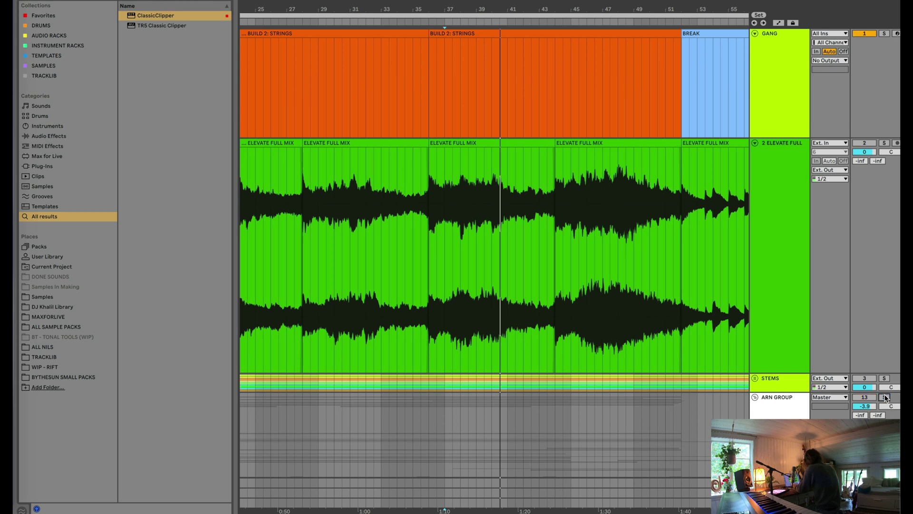
Unfold the STEMS group and look over its stems from AC GUITARS down to TEXTURES.
{"action": "left_click", "coordinate": [787, 391]}
{"action": "scroll", "coordinate": [787, 393], "scroll_direction": "down", "scroll_amount": 7}
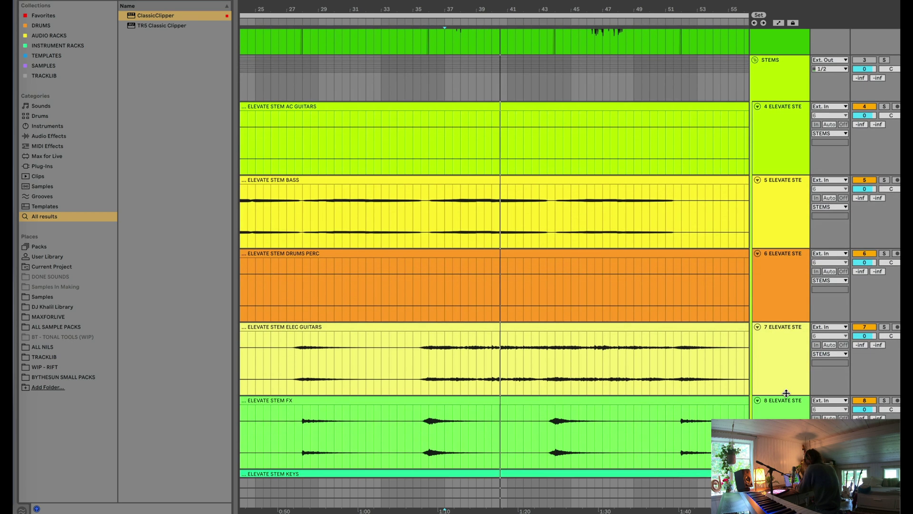
{"action": "scroll", "coordinate": [418, 351], "scroll_direction": "down", "scroll_amount": 7}
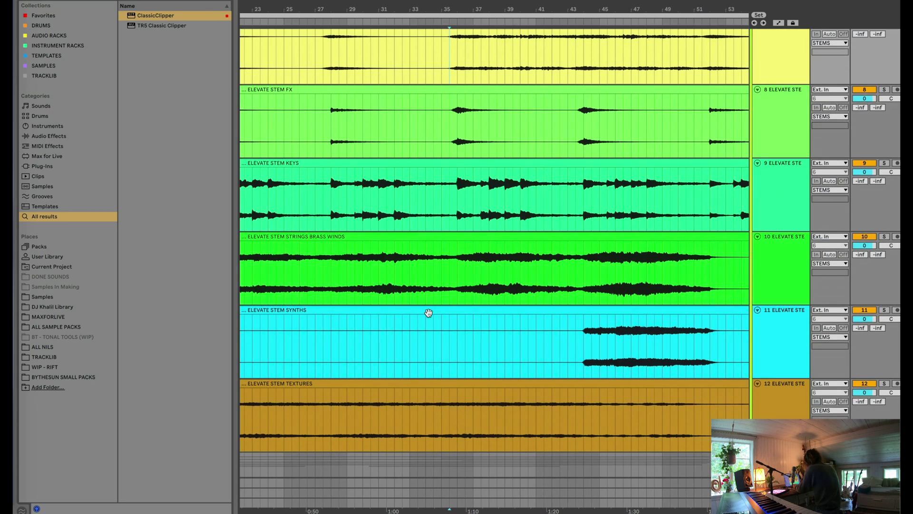
{"action": "scroll", "coordinate": [429, 314], "scroll_direction": "down", "scroll_amount": 3}
{"action": "scroll", "coordinate": [429, 314], "scroll_direction": "up", "scroll_amount": 5}
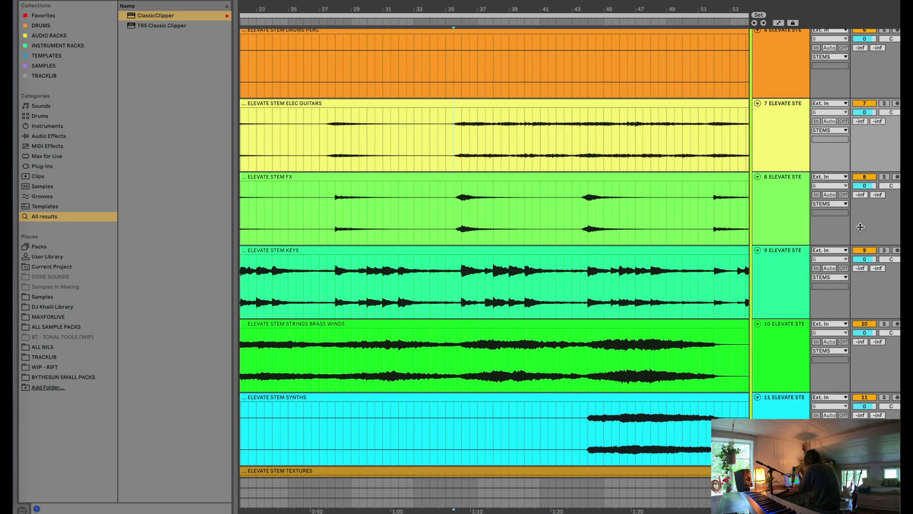
Solo the ELEC GUITARS and STRINGS BRASS WINDS stems and listen from about bar 36 while comparing the other stems.
{"action": "left_click", "coordinate": [883, 103]}
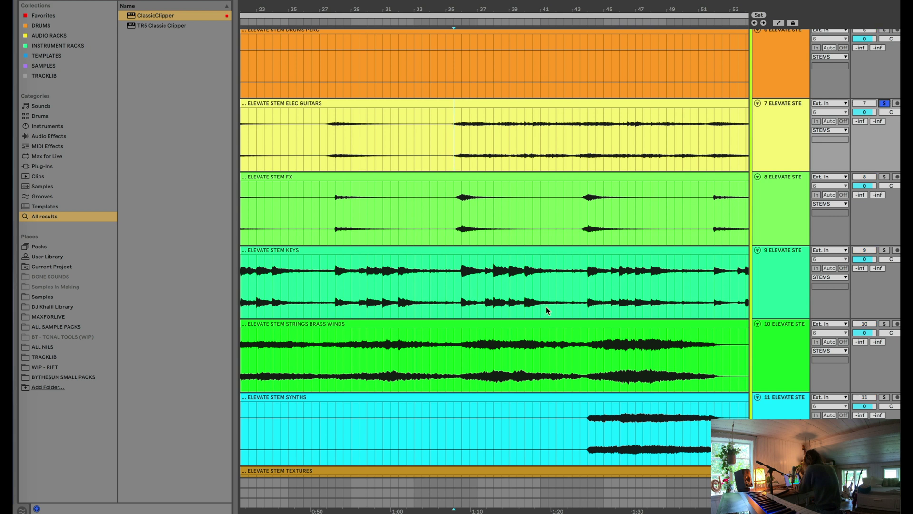
{"action": "left_click", "coordinate": [884, 323]}
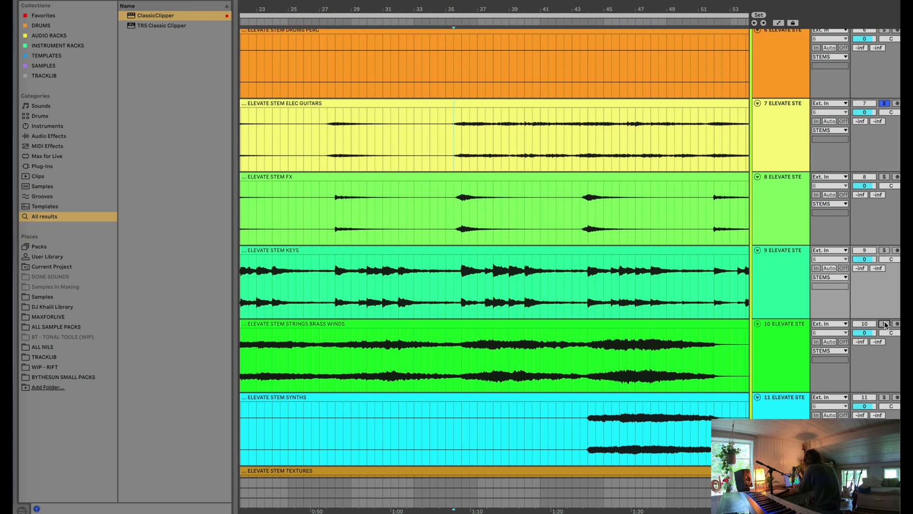
{"action": "left_click", "coordinate": [464, 362]}
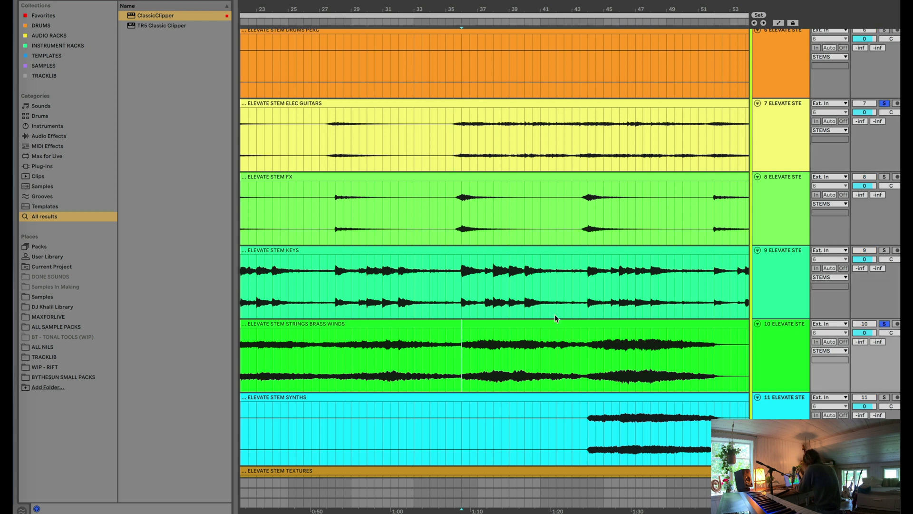
{"action": "key", "text": "space"}
{"action": "scroll", "coordinate": [876, 165], "scroll_direction": "up", "scroll_amount": 3}
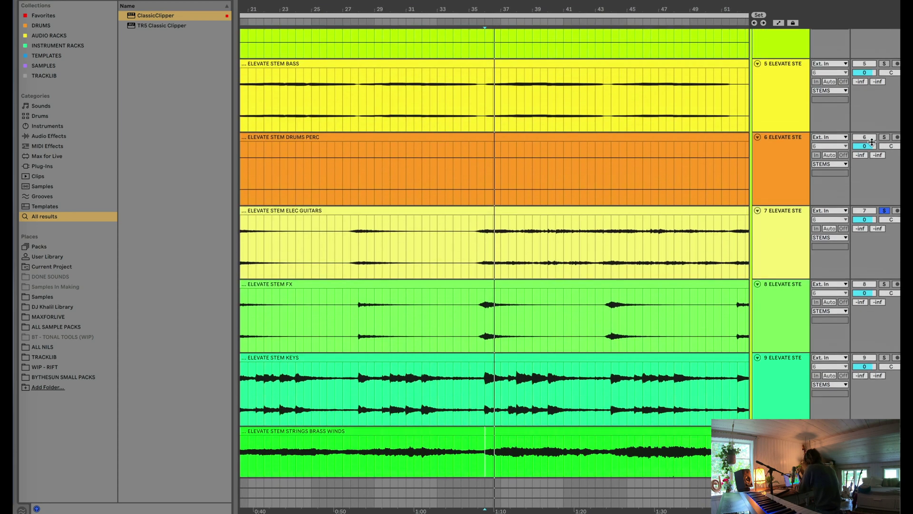
{"action": "scroll", "coordinate": [875, 165], "scroll_direction": "up", "scroll_amount": 5}
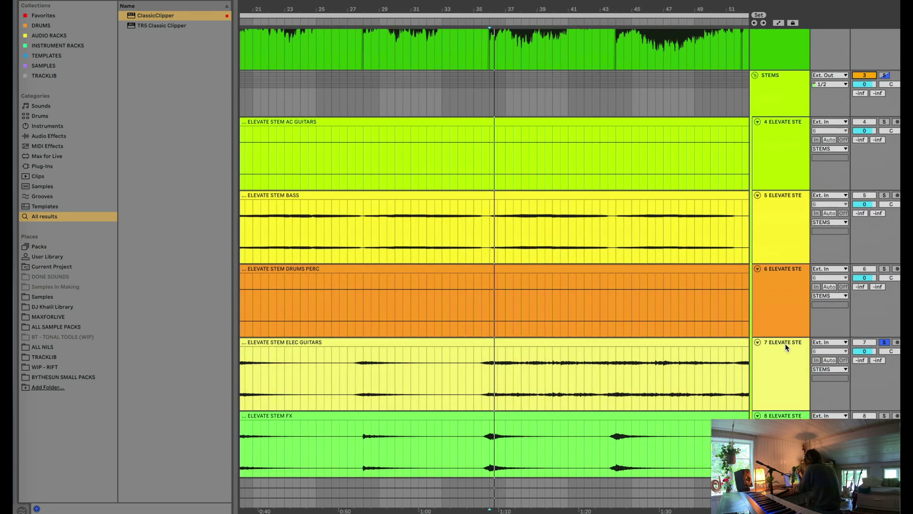
{"action": "scroll", "coordinate": [786, 343], "scroll_direction": "down", "scroll_amount": 5}
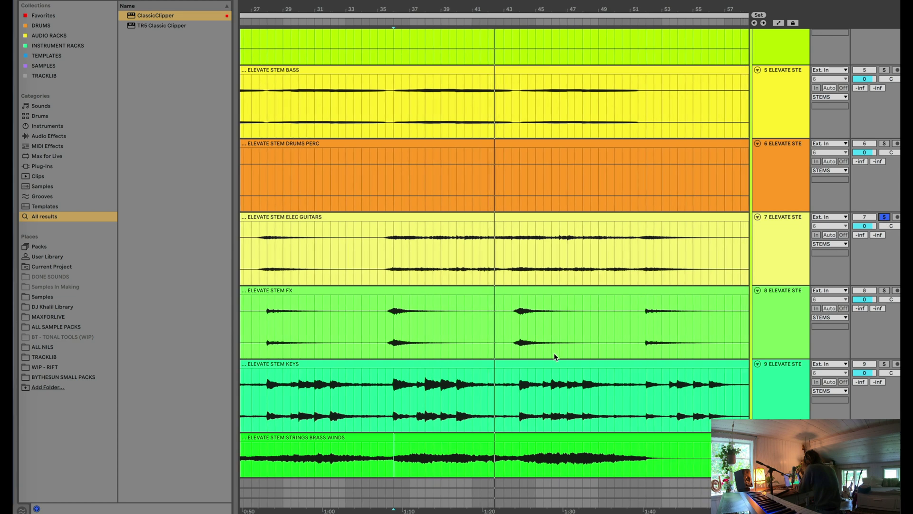
{"action": "scroll", "coordinate": [524, 285], "scroll_direction": "down", "scroll_amount": 5}
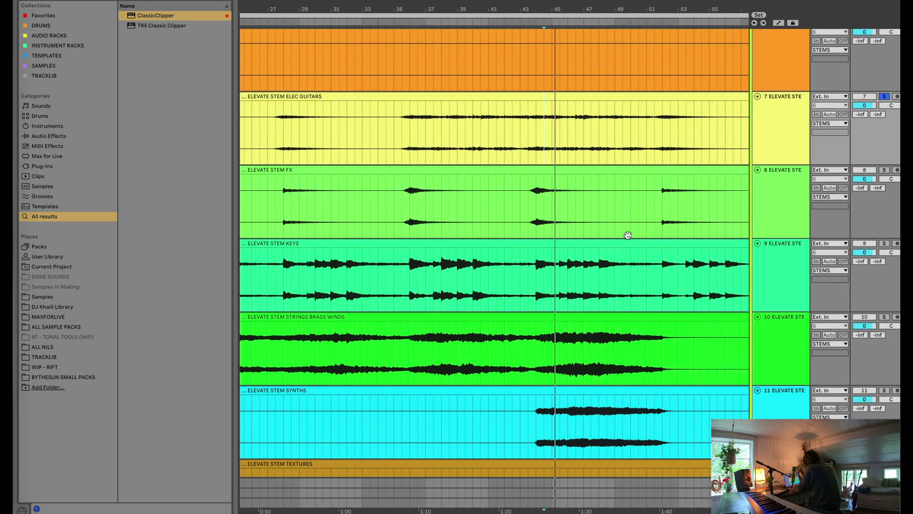
{"action": "scroll", "coordinate": [666, 266], "scroll_direction": "down", "scroll_amount": 3}
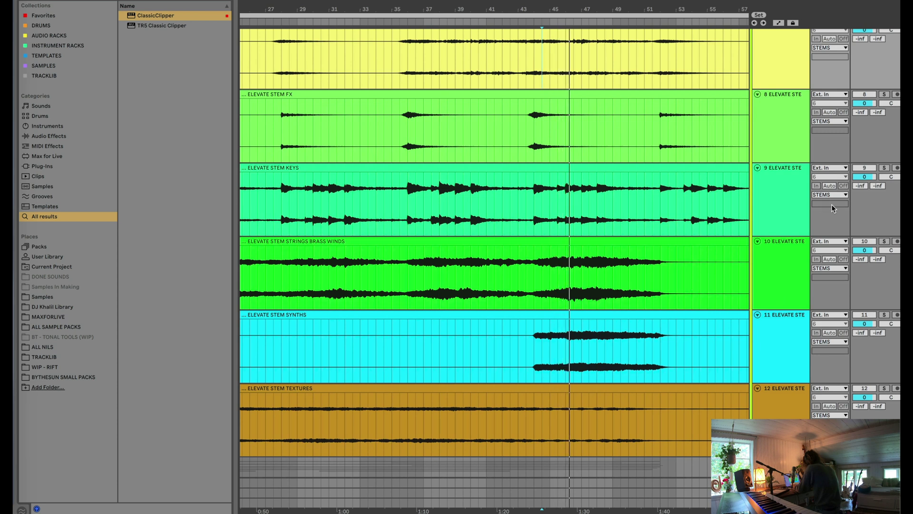
Solo only the STRINGS BRASS WINDS stem for a moment, and clear the solo to hear all stems again.
{"action": "left_click", "coordinate": [883, 241]}
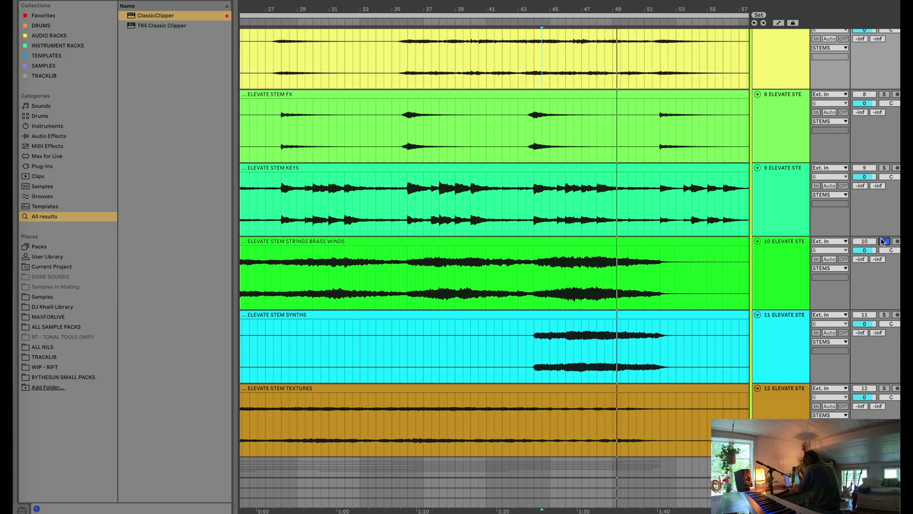
{"action": "left_click", "coordinate": [883, 241]}
{"action": "scroll", "coordinate": [542, 229], "scroll_direction": "up", "scroll_amount": 5}
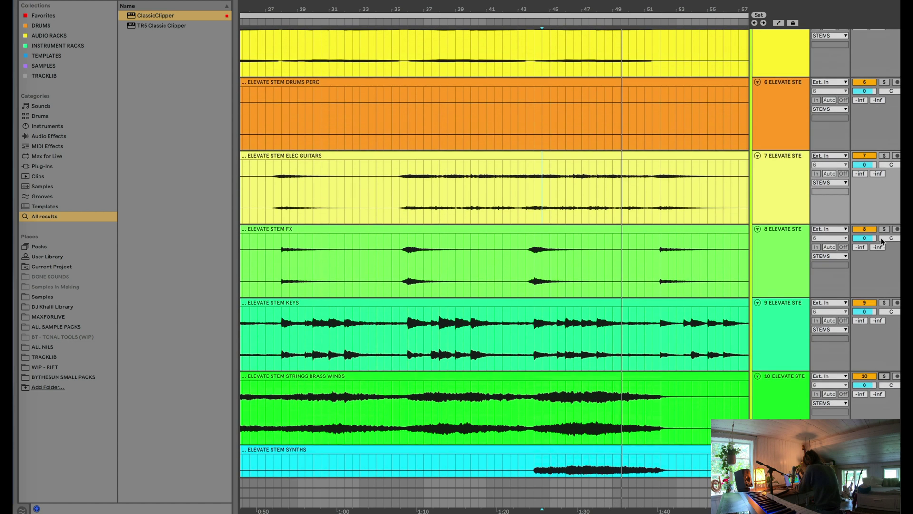
View the stems over the whole song and play them from the start of the break at about bar 52.
{"action": "key", "text": "minus"}
{"action": "key", "text": "minus"}
{"action": "key", "text": "minus"}
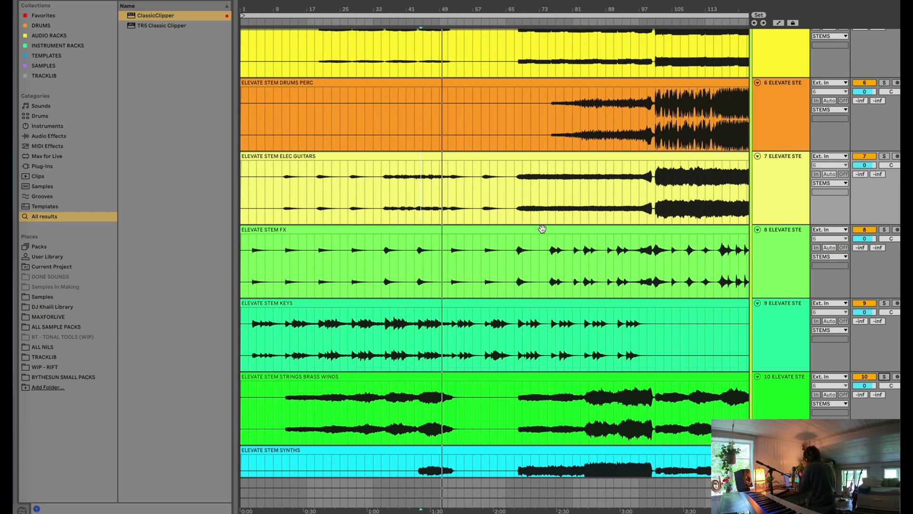
{"action": "scroll", "coordinate": [433, 249], "scroll_direction": "down", "scroll_amount": 2}
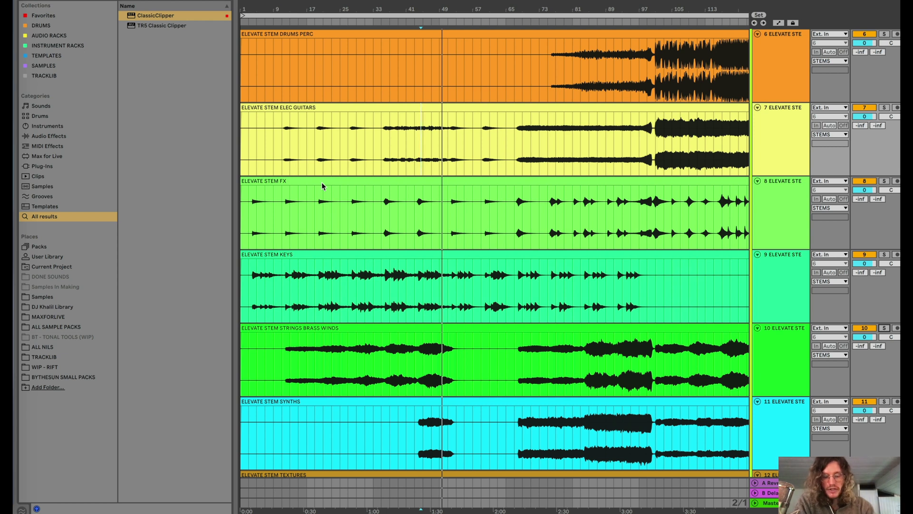
{"action": "left_click", "coordinate": [448, 156]}
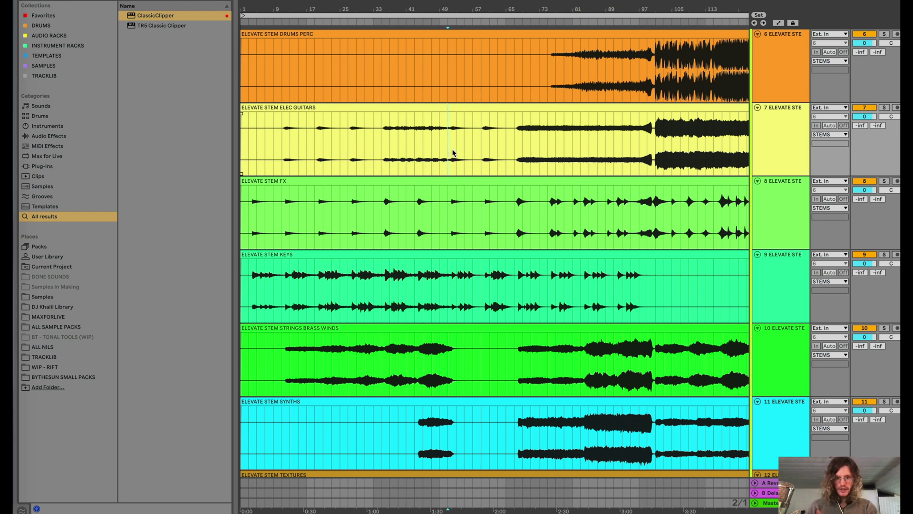
{"action": "left_click", "coordinate": [456, 153]}
{"action": "key", "text": "space"}
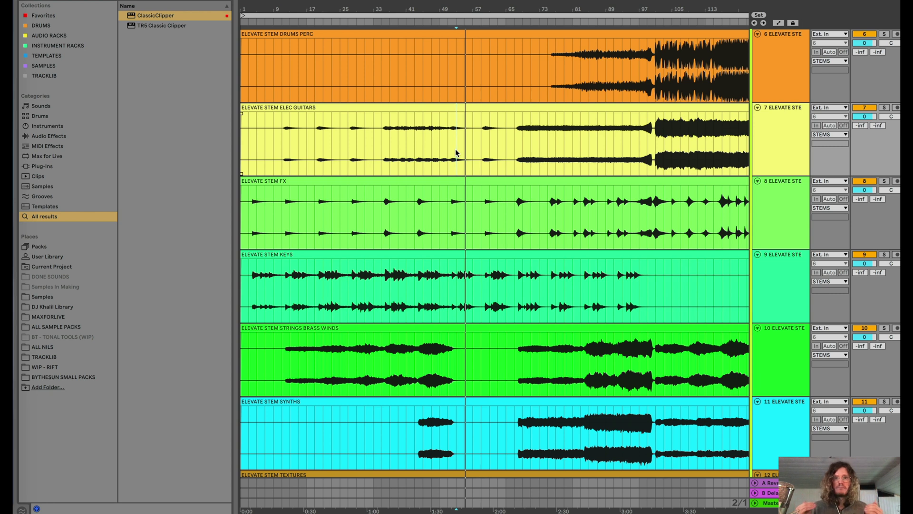
Play from about bar 67 and compare the stems that come in after the break.
{"action": "left_click", "coordinate": [513, 166]}
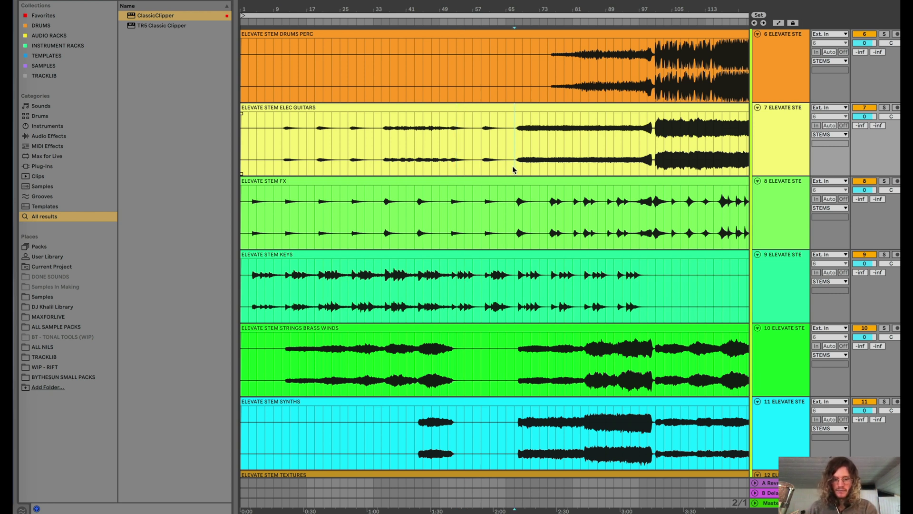
{"action": "scroll", "coordinate": [515, 317], "scroll_direction": "down", "scroll_amount": 3}
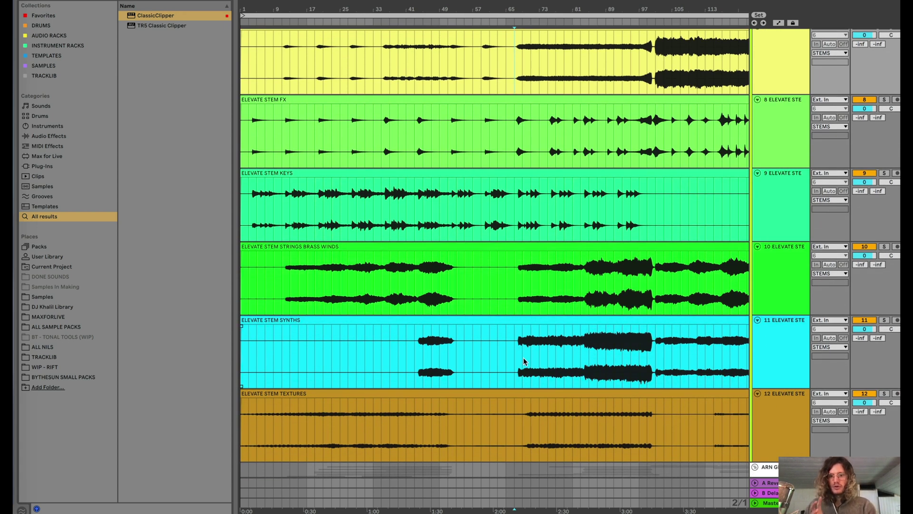
{"action": "scroll", "coordinate": [528, 309], "scroll_direction": "up", "scroll_amount": 3}
{"action": "scroll", "coordinate": [522, 171], "scroll_direction": "up", "scroll_amount": 2}
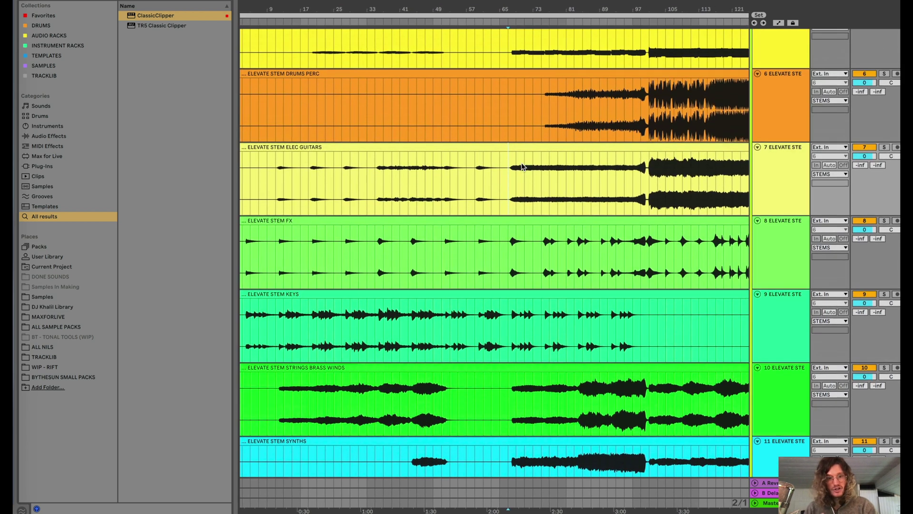
{"action": "scroll", "coordinate": [522, 166], "scroll_direction": "left", "scroll_amount": 1}
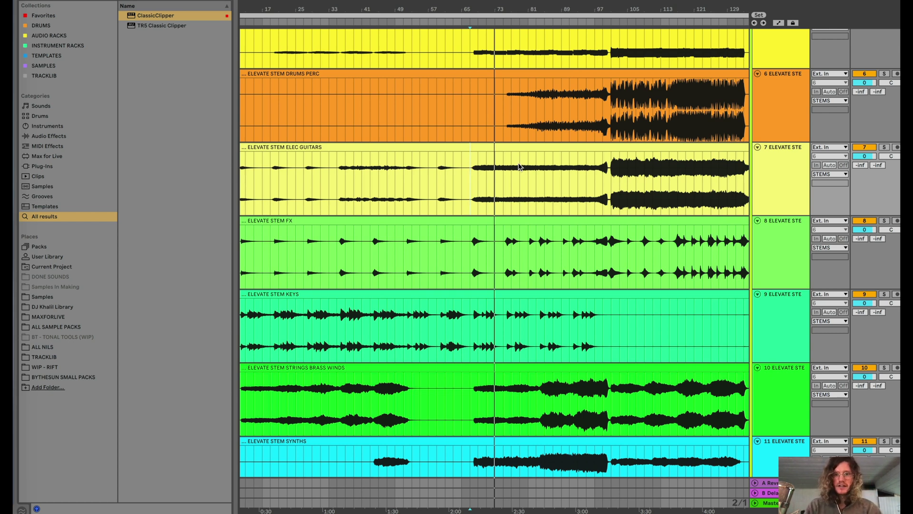
Play from about bar 76, where the DRUMS PERC and AC GUITARS stems enter, and compare the stems there.
{"action": "scroll", "coordinate": [476, 138], "scroll_direction": "up", "scroll_amount": 3}
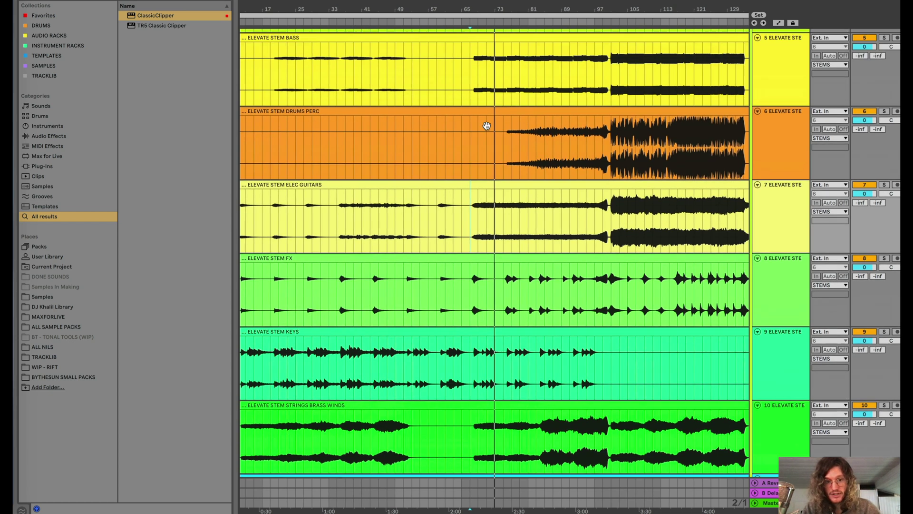
{"action": "scroll", "coordinate": [497, 195], "scroll_direction": "up", "scroll_amount": 3}
{"action": "left_click", "coordinate": [500, 195]}
{"action": "scroll", "coordinate": [505, 194], "scroll_direction": "up", "scroll_amount": 2}
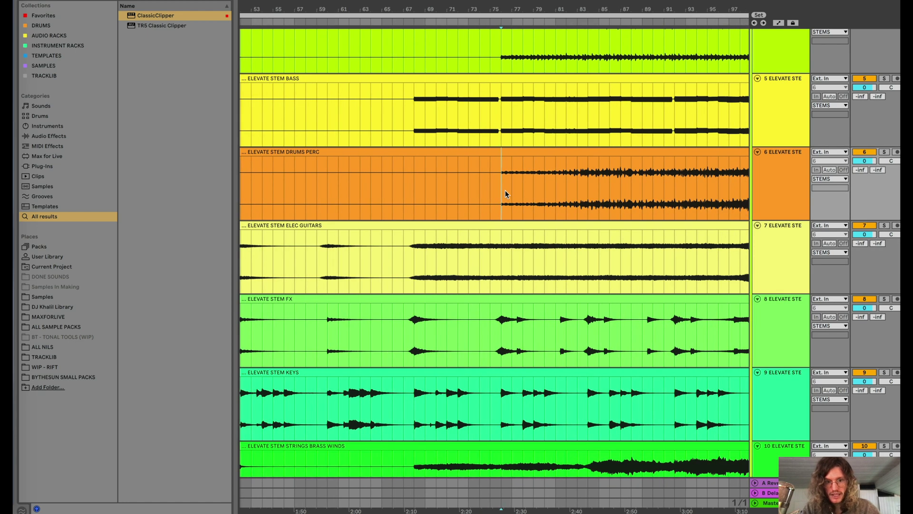
{"action": "scroll", "coordinate": [506, 190], "scroll_direction": "down", "scroll_amount": 2}
{"action": "scroll", "coordinate": [505, 191], "scroll_direction": "up", "scroll_amount": 2}
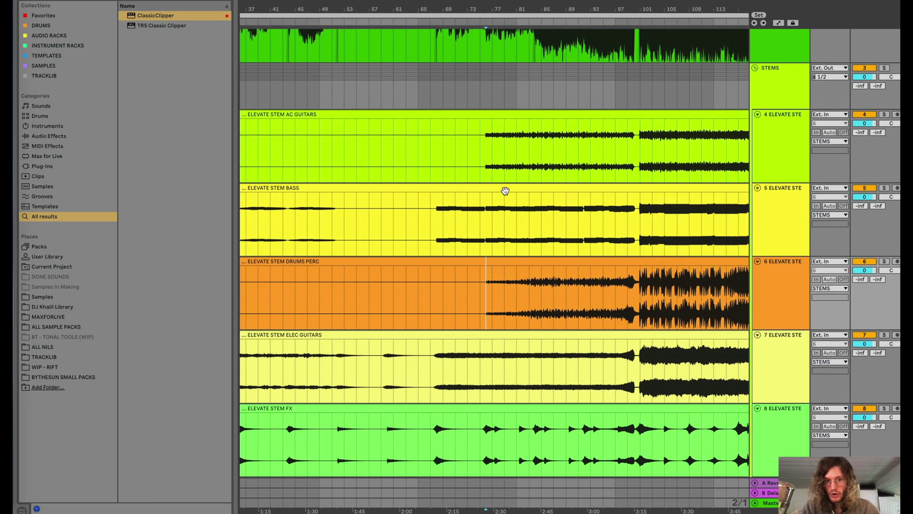
{"action": "scroll", "coordinate": [506, 191], "scroll_direction": "down", "scroll_amount": 3}
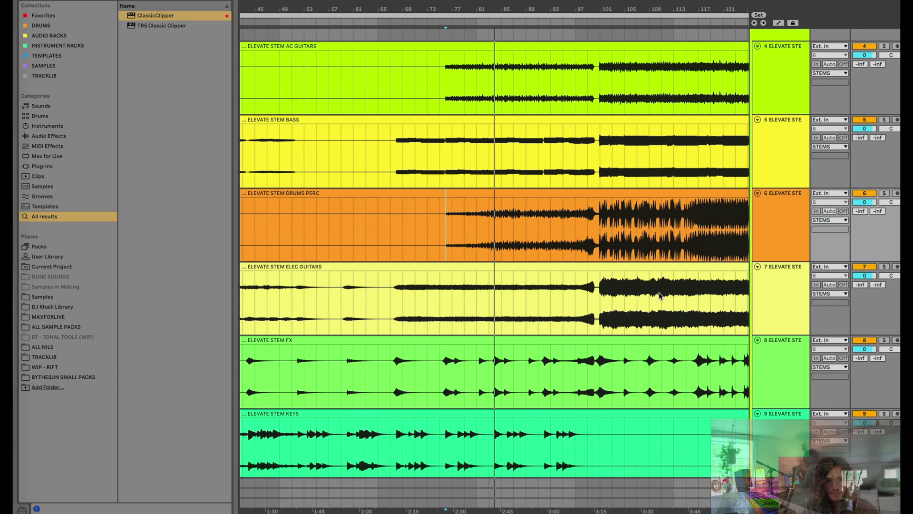
Solo the SYNTHS stem and listen to it from about bar 83 and again from about bar 95.
{"action": "left_click", "coordinate": [481, 240]}
{"action": "scroll", "coordinate": [491, 243], "scroll_direction": "down", "scroll_amount": 3}
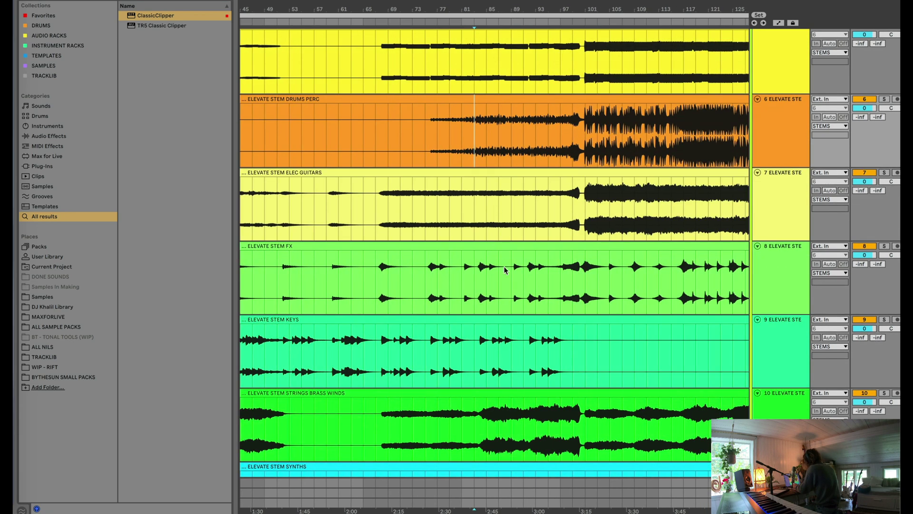
{"action": "scroll", "coordinate": [726, 381], "scroll_direction": "down", "scroll_amount": 3}
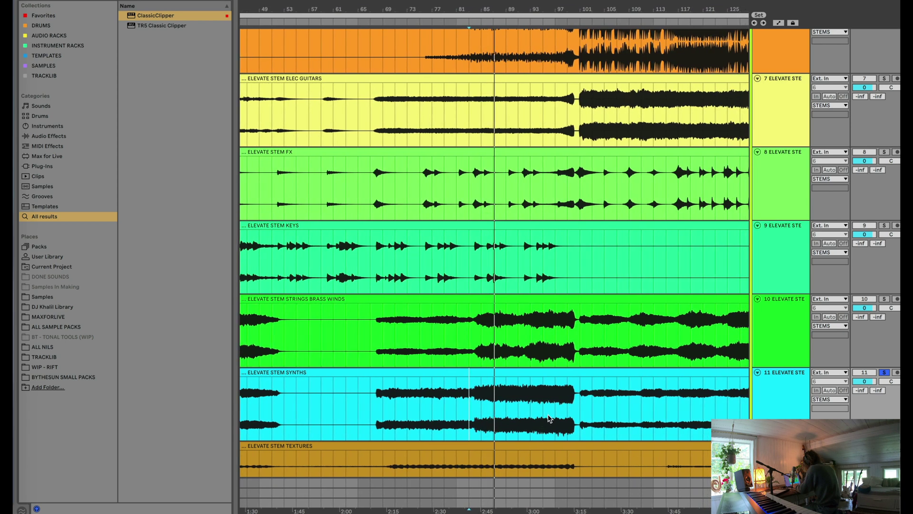
{"action": "left_click", "coordinate": [535, 403]}
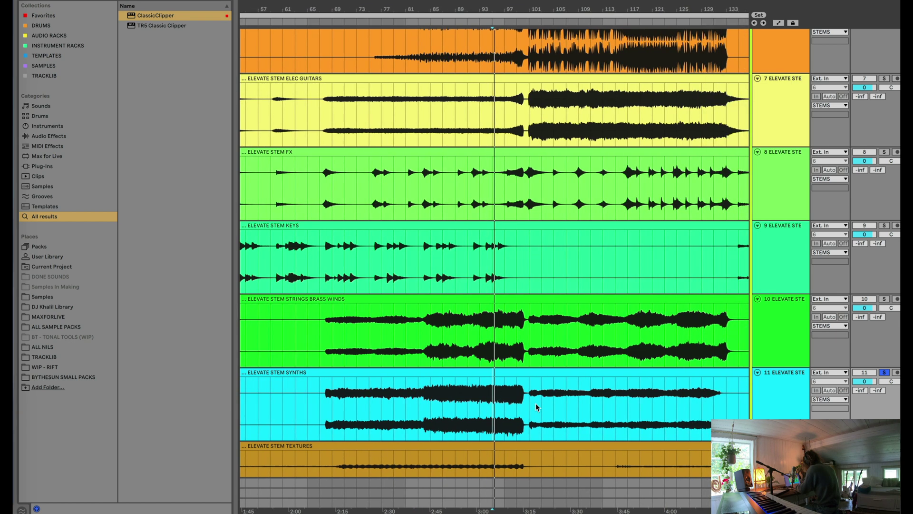
Turn off the solo on the SYNTHS stem and follow the full stems playing past bar 97 up to the DRUMS PERC stem.
{"action": "left_click", "coordinate": [884, 372]}
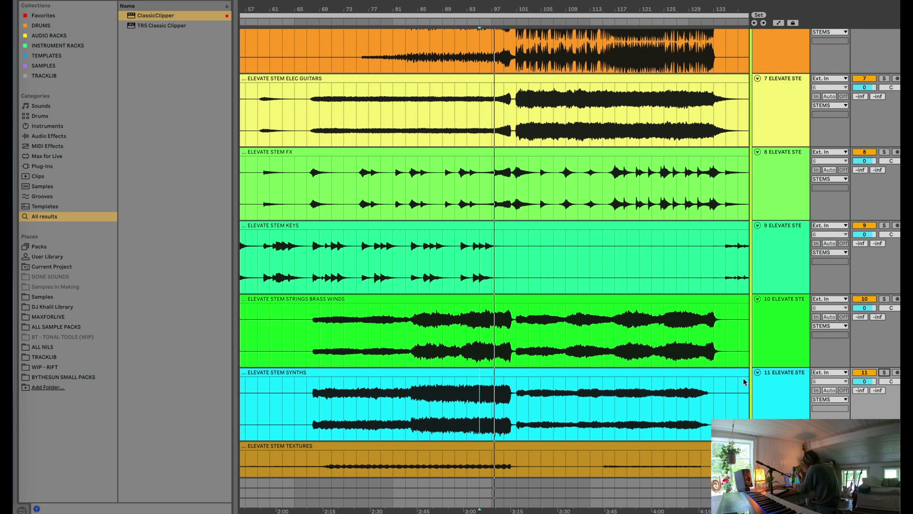
{"action": "scroll", "coordinate": [594, 329], "scroll_direction": "up", "scroll_amount": 2}
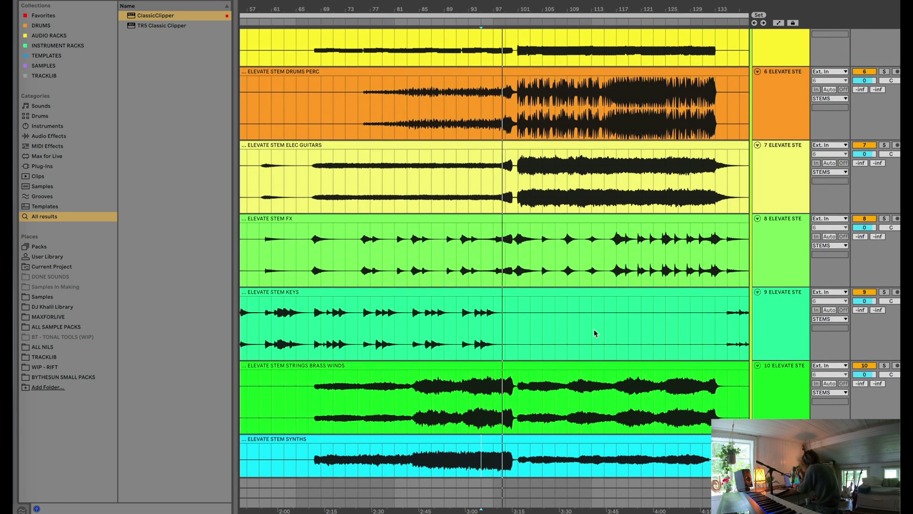
{"action": "scroll", "coordinate": [502, 141], "scroll_direction": "up", "scroll_amount": 3}
{"action": "scroll", "coordinate": [504, 174], "scroll_direction": "up", "scroll_amount": 1}
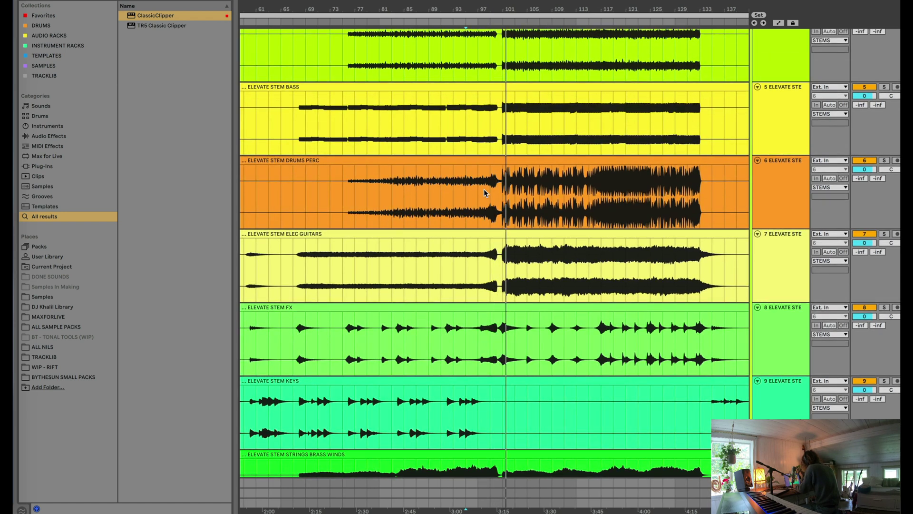
Examine the stems on both sides of the gap at about bar 100.
{"action": "scroll", "coordinate": [484, 190], "scroll_direction": "up", "scroll_amount": 5}
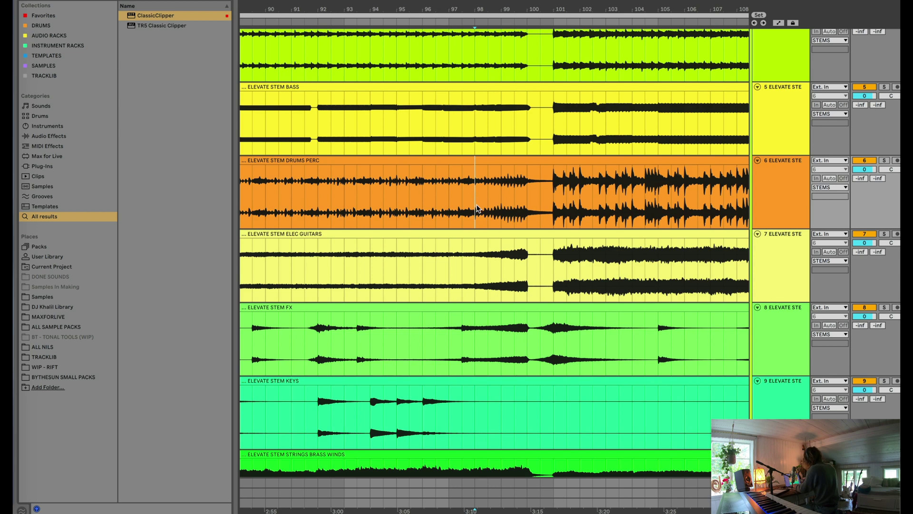
{"action": "scroll", "coordinate": [477, 279], "scroll_direction": "down", "scroll_amount": 10}
{"action": "scroll", "coordinate": [445, 280], "scroll_direction": "up", "scroll_amount": 4}
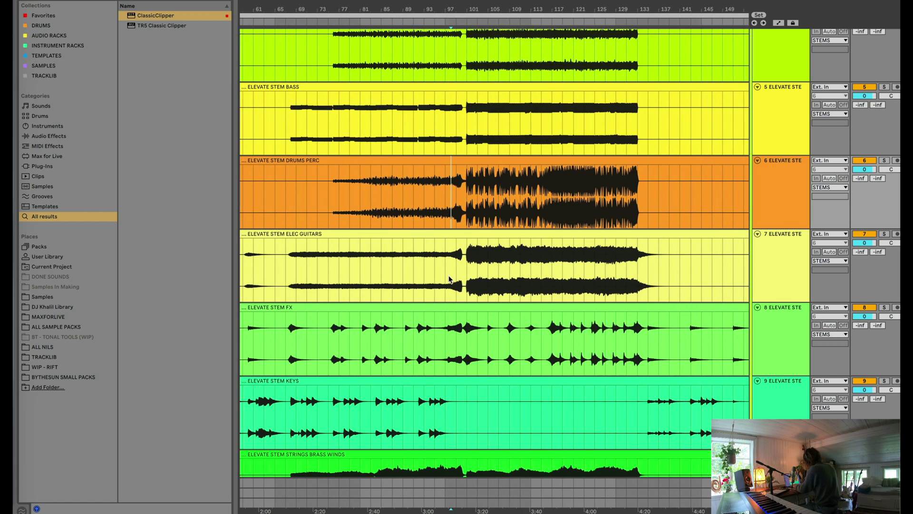
{"action": "scroll", "coordinate": [452, 257], "scroll_direction": "up", "scroll_amount": 3}
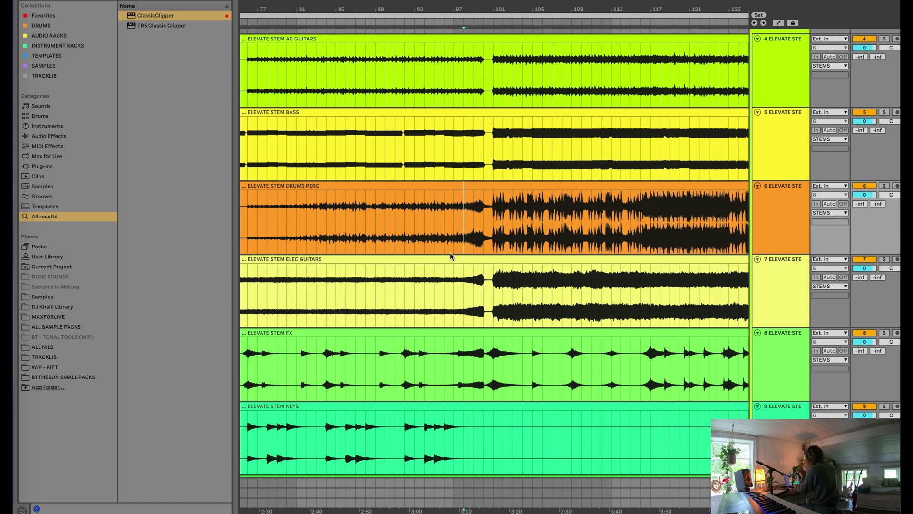
{"action": "scroll", "coordinate": [450, 253], "scroll_direction": "down", "scroll_amount": 4}
Trace the DRUMS PERC build-up by marking about bars 67 and 77 and selecting about bars 65 to 101.
{"action": "left_click", "coordinate": [402, 235]}
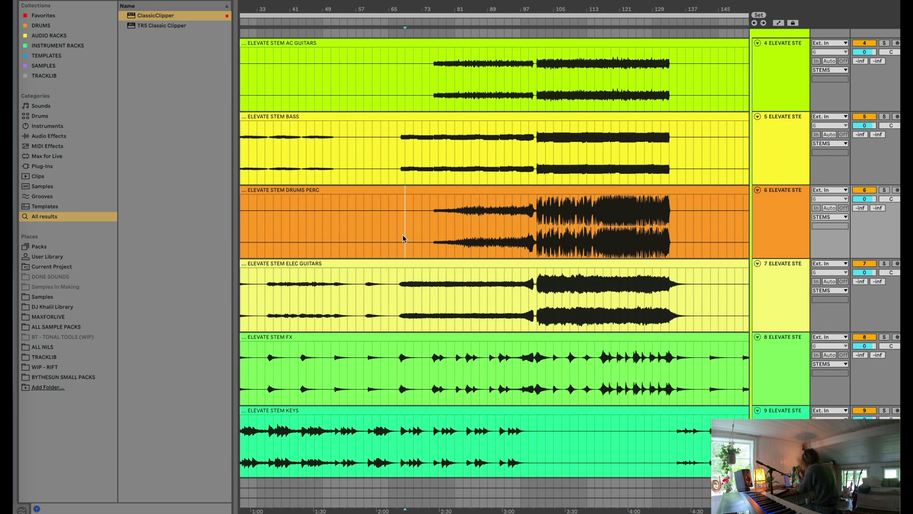
{"action": "scroll", "coordinate": [403, 235], "scroll_direction": "up", "scroll_amount": 4}
{"action": "scroll", "coordinate": [402, 235], "scroll_direction": "down", "scroll_amount": 3}
{"action": "scroll", "coordinate": [401, 236], "scroll_direction": "down", "scroll_amount": 1}
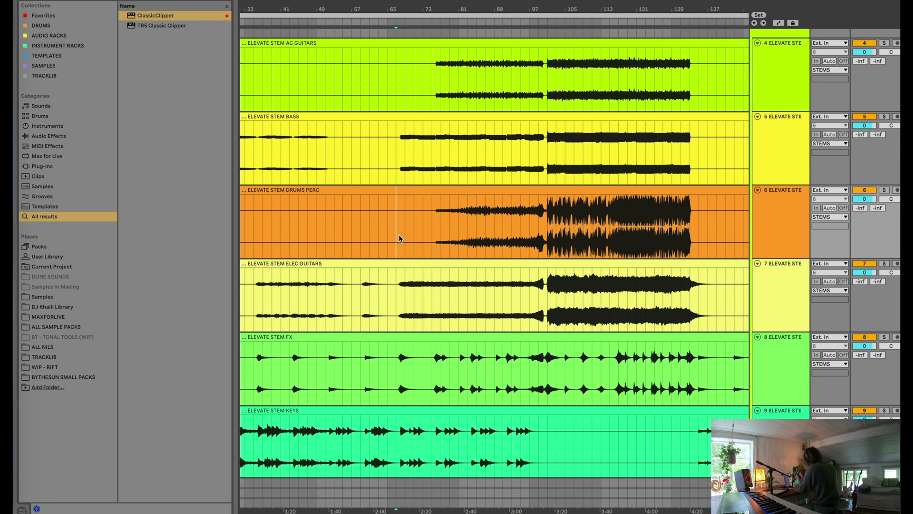
{"action": "scroll", "coordinate": [399, 234], "scroll_direction": "up", "scroll_amount": 4}
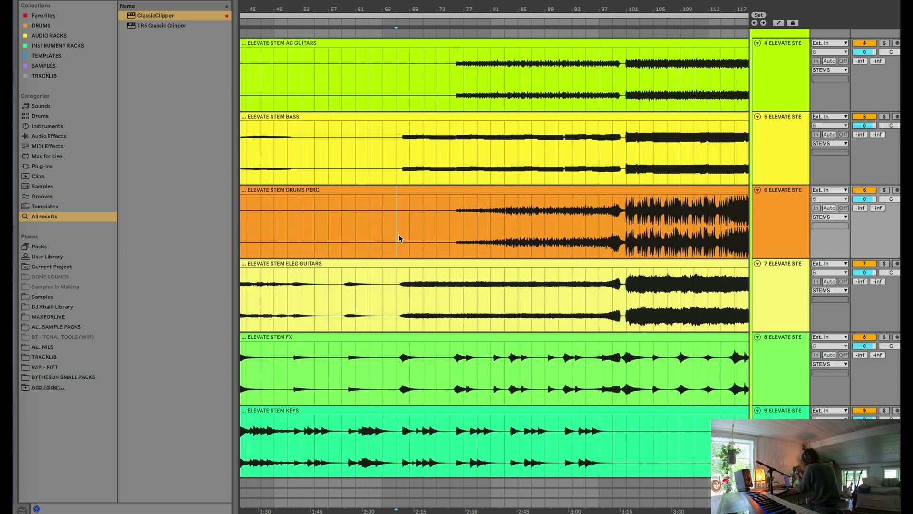
{"action": "scroll", "coordinate": [406, 229], "scroll_direction": "down", "scroll_amount": 2}
{"action": "left_click", "coordinate": [459, 228]}
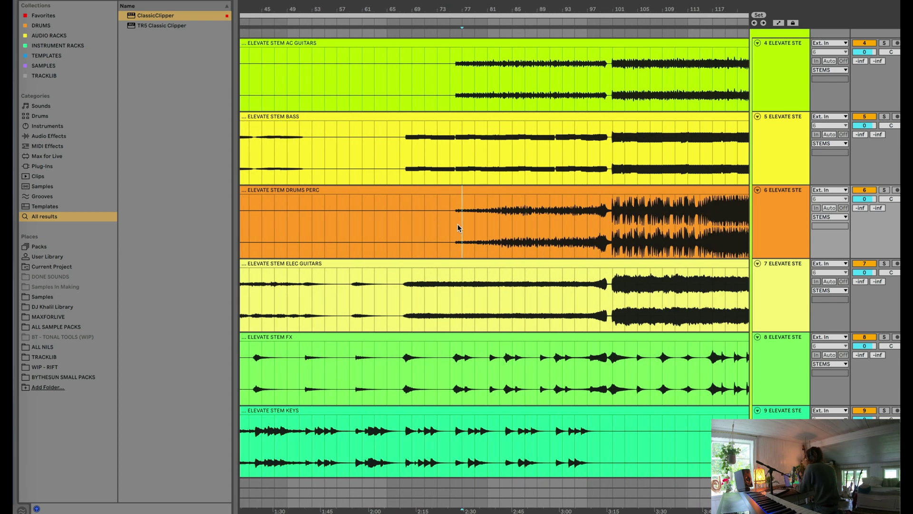
{"action": "left_click_drag", "start_coordinate": [387, 227], "coordinate": [608, 241]}
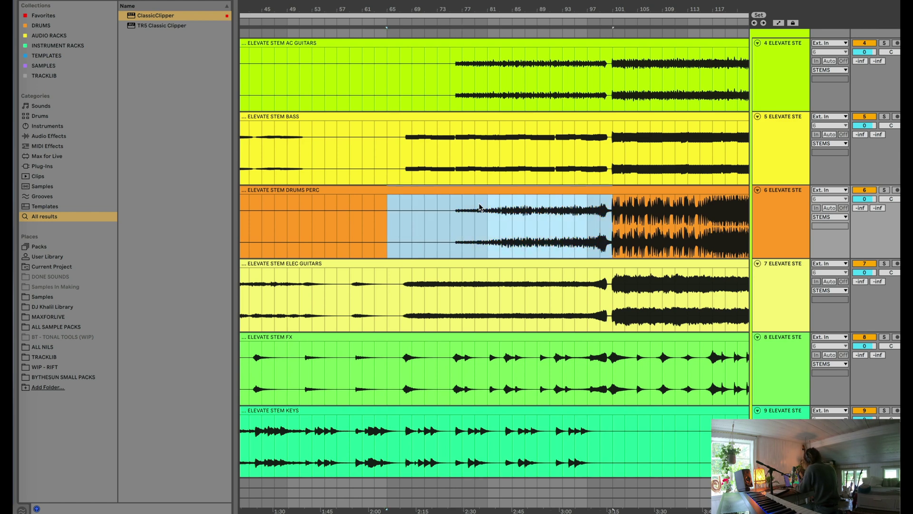
Mark the stems' re-entry at about bar 101 on the DRUMS PERC and AC GUITARS stems.
{"action": "scroll", "coordinate": [659, 243], "scroll_direction": "right", "scroll_amount": 8}
{"action": "left_click", "coordinate": [417, 224]}
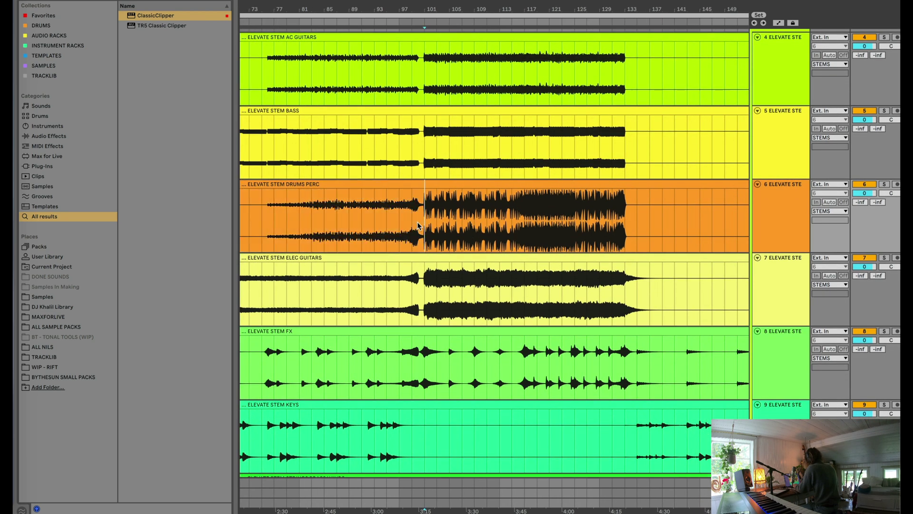
{"action": "scroll", "coordinate": [418, 222], "scroll_direction": "up", "scroll_amount": 2}
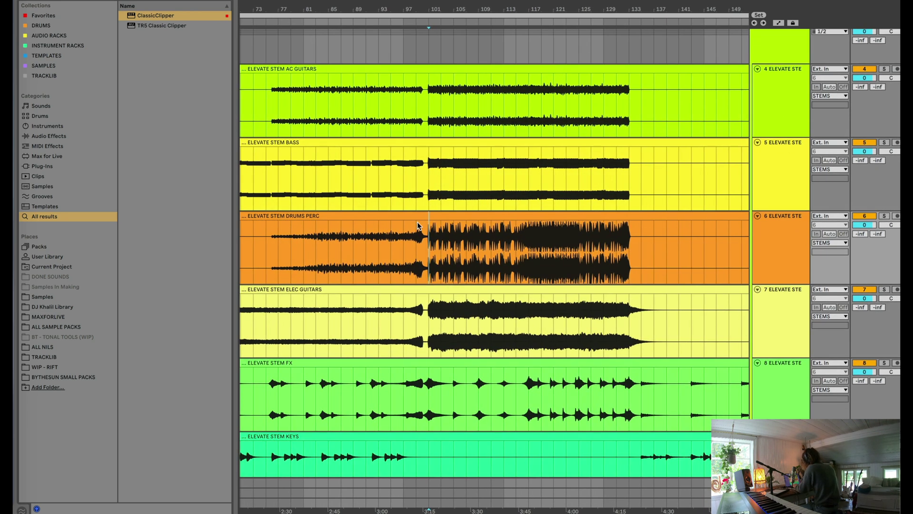
{"action": "left_click", "coordinate": [424, 101]}
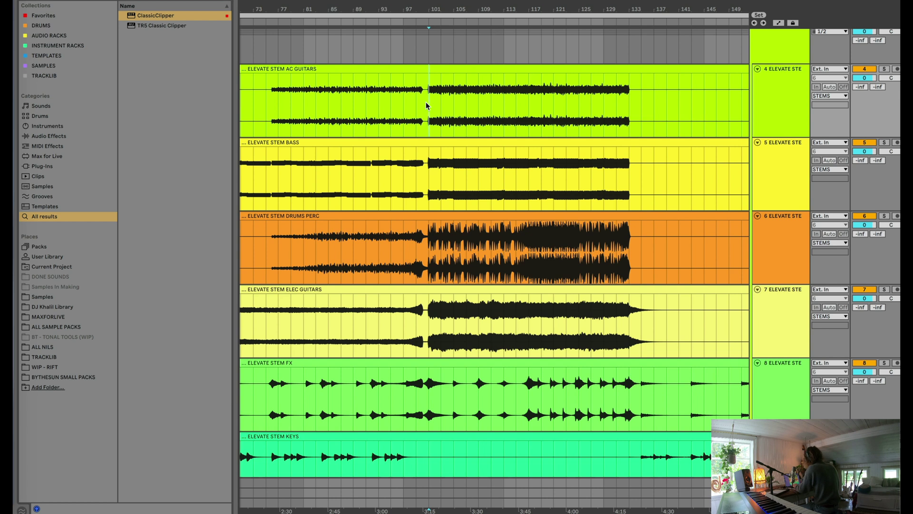
Solo the AC GUITARS, STRINGS BRASS WINDS and SYNTHS stems in turn and play from about bar 117.
{"action": "left_click", "coordinate": [528, 108]}
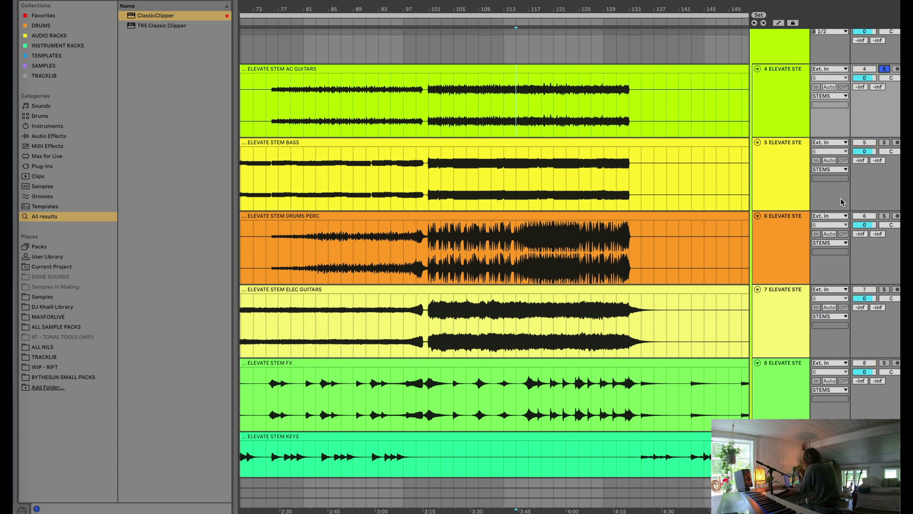
{"action": "scroll", "coordinate": [842, 202], "scroll_direction": "down", "scroll_amount": 5}
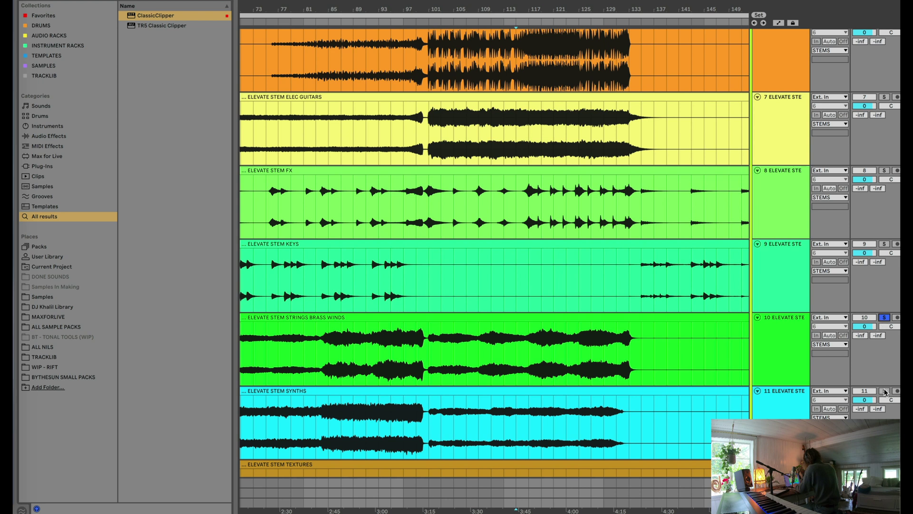
{"action": "left_click", "coordinate": [529, 420]}
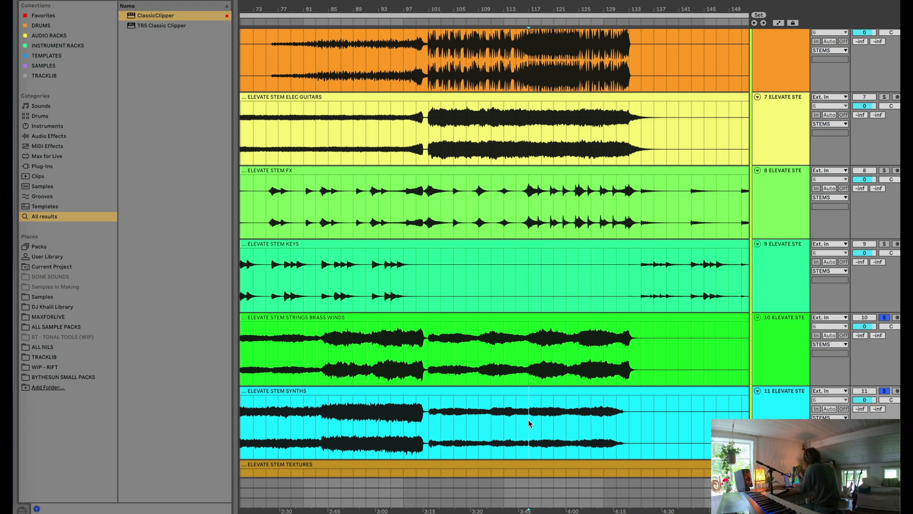
{"action": "key", "text": "space"}
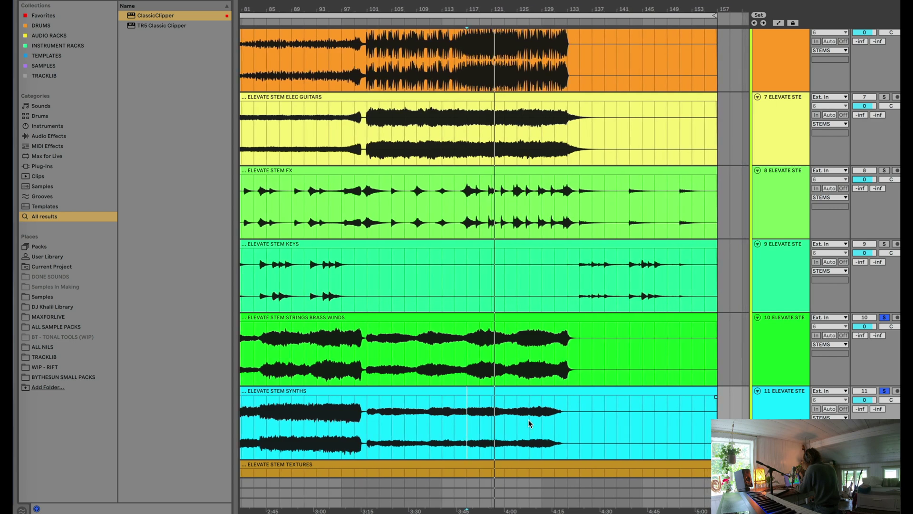
Solo the AC GUITARS and BASS stems together and play them from about bar 101.
{"action": "scroll", "coordinate": [529, 423], "scroll_direction": "up", "scroll_amount": 2}
{"action": "scroll", "coordinate": [529, 423], "scroll_direction": "up", "scroll_amount": 10}
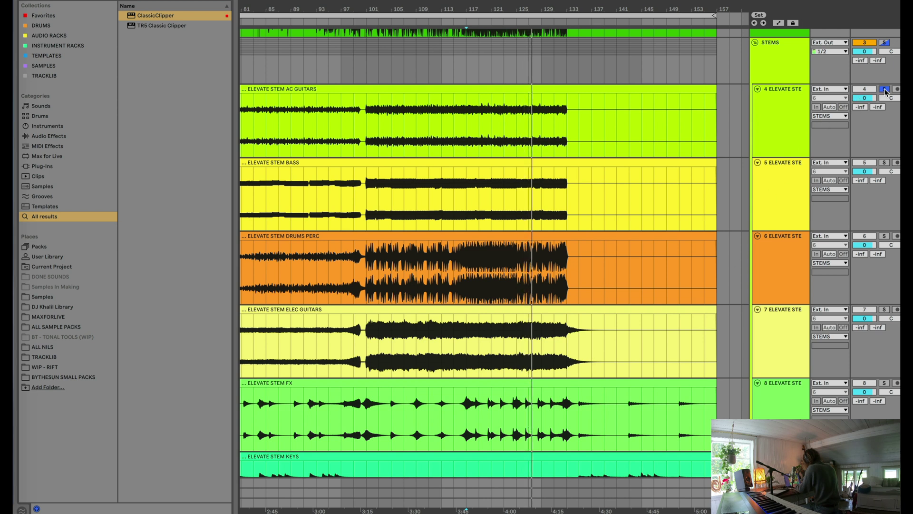
{"action": "left_click", "coordinate": [883, 163]}
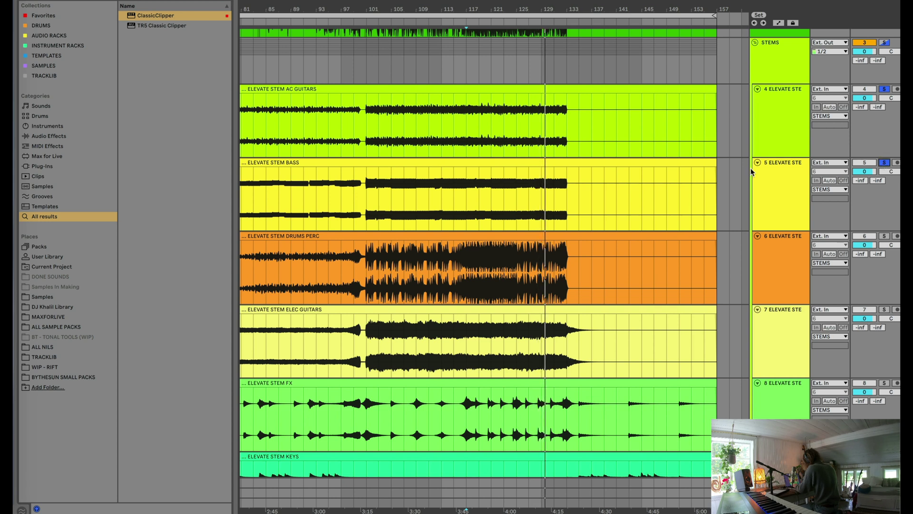
{"action": "left_click", "coordinate": [491, 199]}
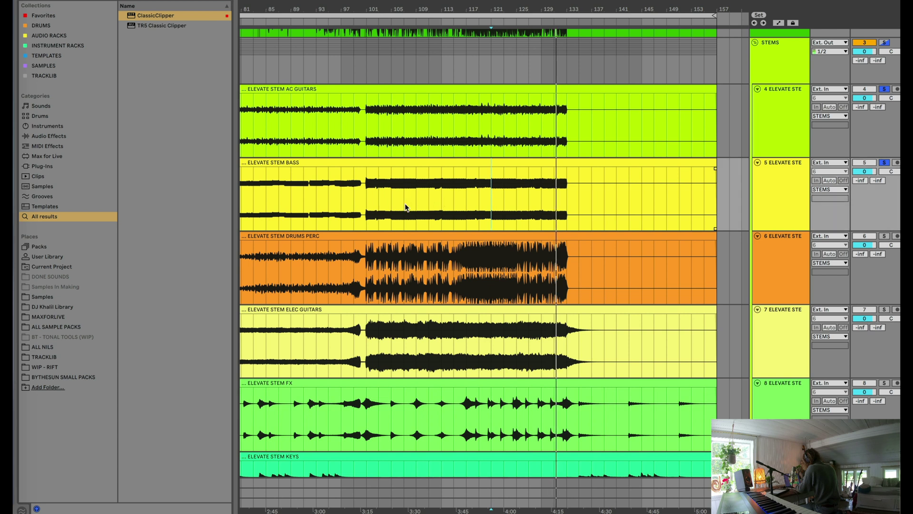
{"action": "left_click", "coordinate": [367, 200]}
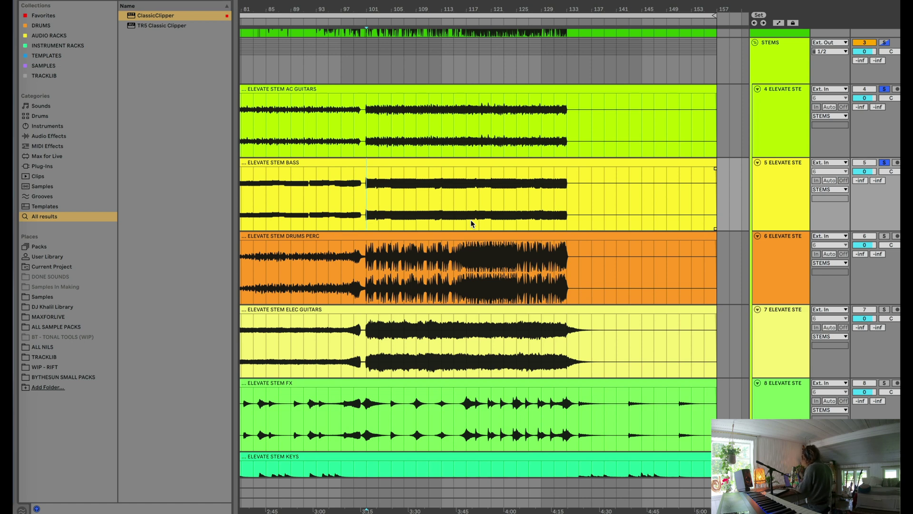
{"action": "key", "text": "space"}
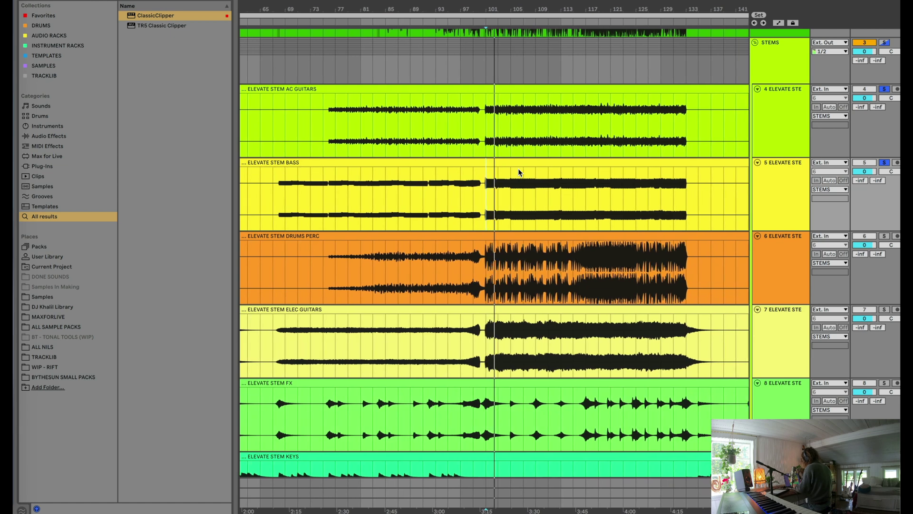
Add the ELEC GUITARS stem to the solo and play from about bar 117.
{"action": "scroll", "coordinate": [596, 248], "scroll_direction": "down", "scroll_amount": 2}
{"action": "scroll", "coordinate": [597, 247], "scroll_direction": "down", "scroll_amount": 1}
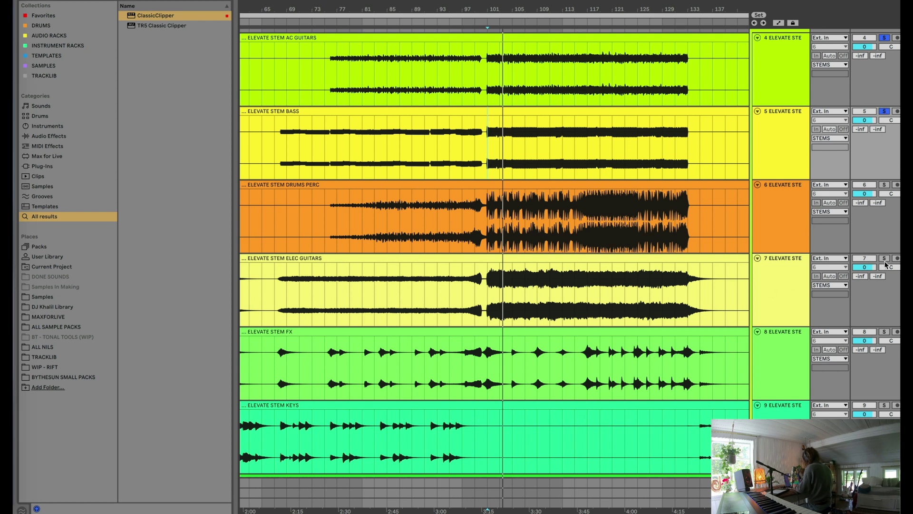
{"action": "left_click", "coordinate": [588, 303]}
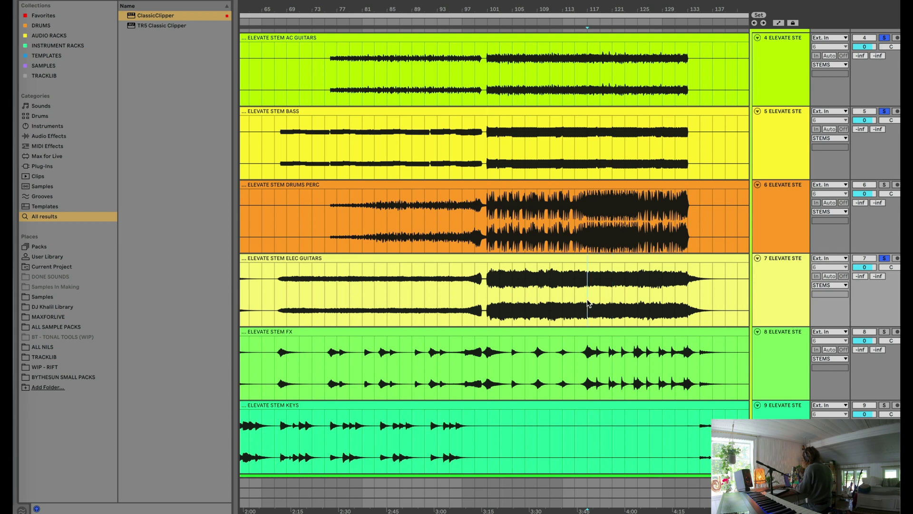
{"action": "key", "text": "space"}
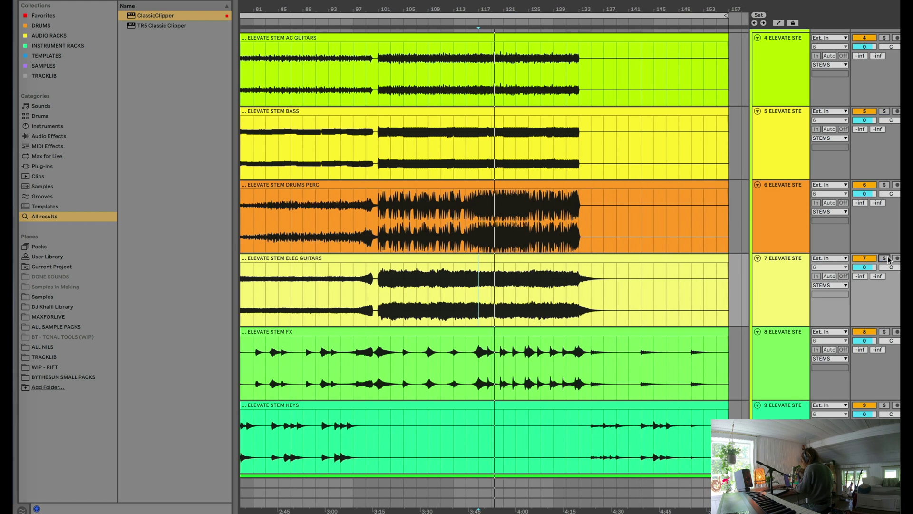
Compare the ELEC GUITARS, STRINGS BRASS WINDS and BASS stems through their solos and listen up to about bar 129.
{"action": "scroll", "coordinate": [887, 260], "scroll_direction": "down", "scroll_amount": 3}
{"action": "left_click", "coordinate": [884, 332]}
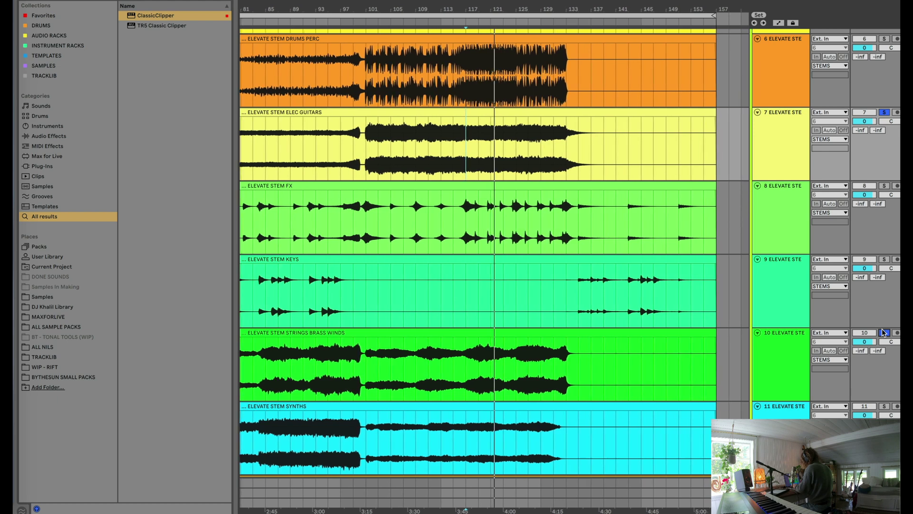
{"action": "scroll", "coordinate": [882, 317], "scroll_direction": "up", "scroll_amount": 2}
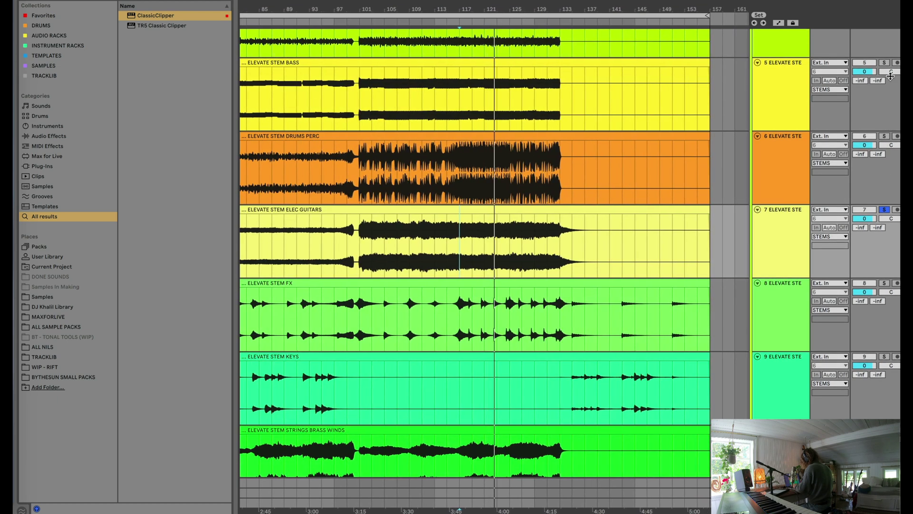
{"action": "left_click", "coordinate": [886, 63]}
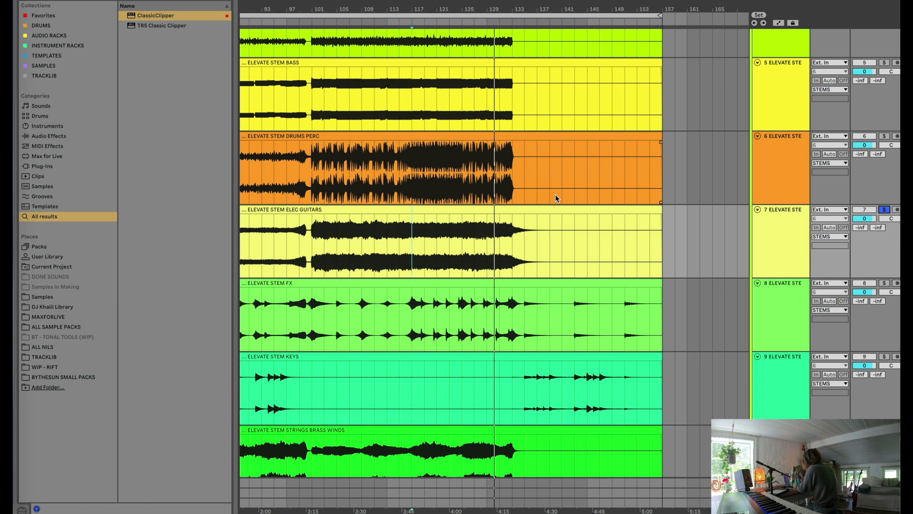
Solo the AC GUITARS and BASS stems alongside ELEC GUITARS and play from about bar 101.
{"action": "scroll", "coordinate": [555, 194], "scroll_direction": "up", "scroll_amount": 3}
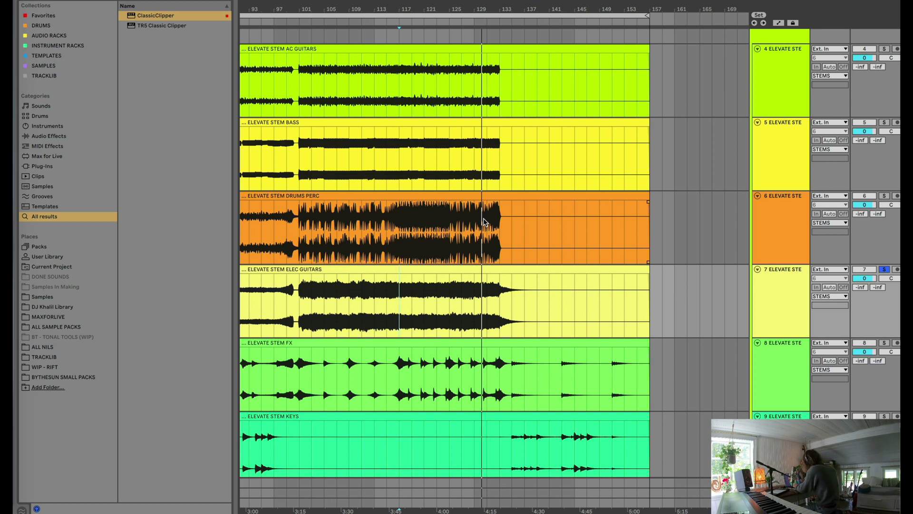
{"action": "scroll", "coordinate": [405, 249], "scroll_direction": "up", "scroll_amount": 3}
{"action": "scroll", "coordinate": [405, 249], "scroll_direction": "left", "scroll_amount": 3}
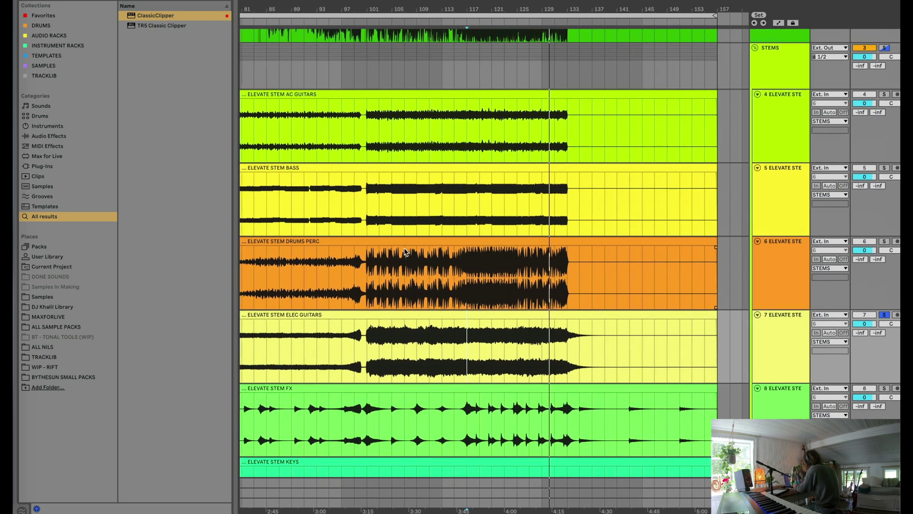
{"action": "left_click", "coordinate": [374, 126]}
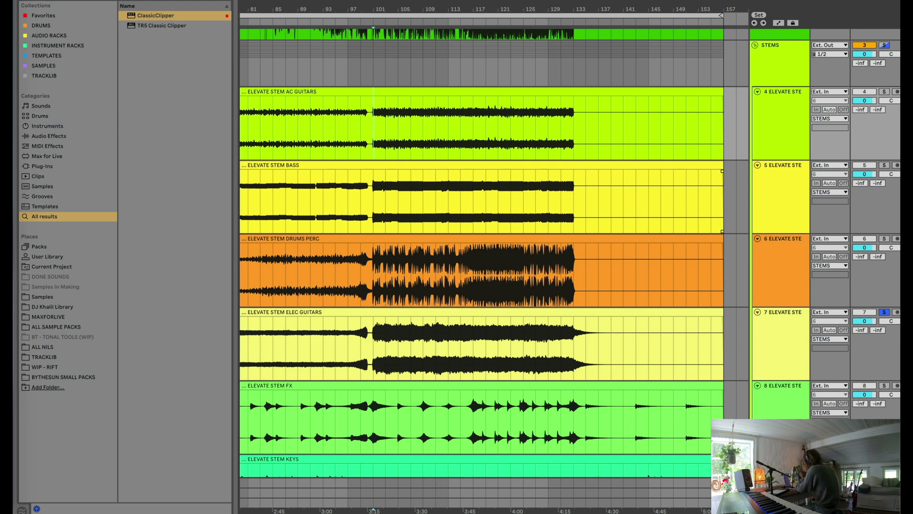
{"action": "left_click", "coordinate": [884, 91]}
{"action": "scroll", "coordinate": [863, 187], "scroll_direction": "left", "scroll_amount": 5}
{"action": "scroll", "coordinate": [864, 187], "scroll_direction": "right", "scroll_amount": 1}
{"action": "left_click", "coordinate": [884, 165]}
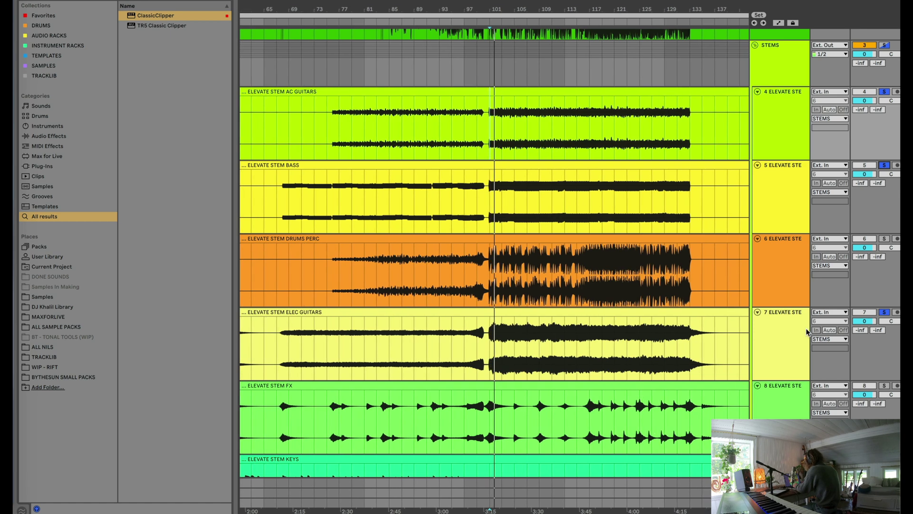
Add the STRINGS BRASS WINDS and SYNTHS stems to the solo and follow them playing past bar 101.
{"action": "left_click", "coordinate": [791, 346]}
{"action": "scroll", "coordinate": [791, 346], "scroll_direction": "down", "scroll_amount": 6}
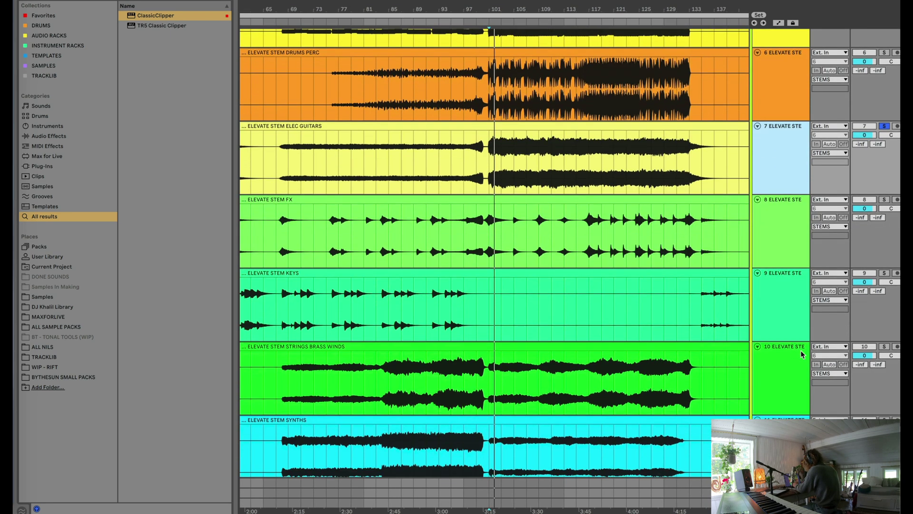
{"action": "left_click", "coordinate": [886, 347]}
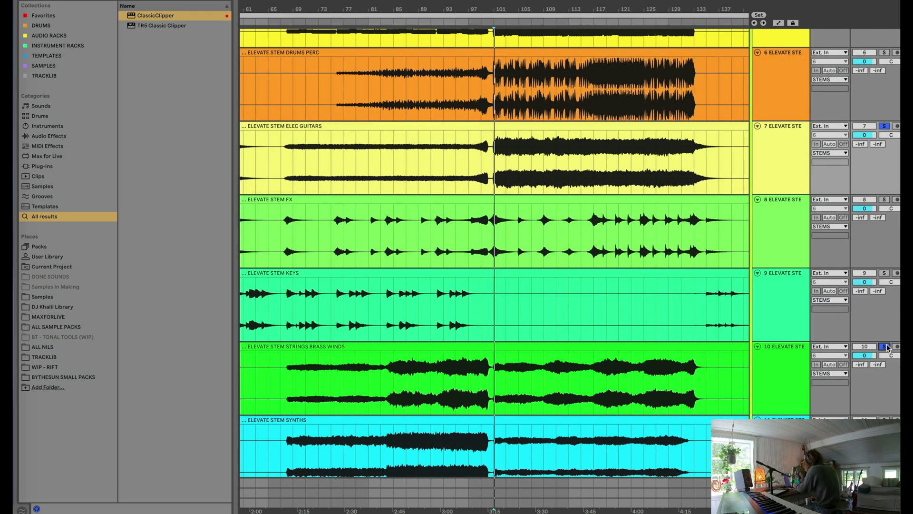
{"action": "scroll", "coordinate": [882, 328], "scroll_direction": "down", "scroll_amount": 3}
{"action": "left_click", "coordinate": [884, 335]}
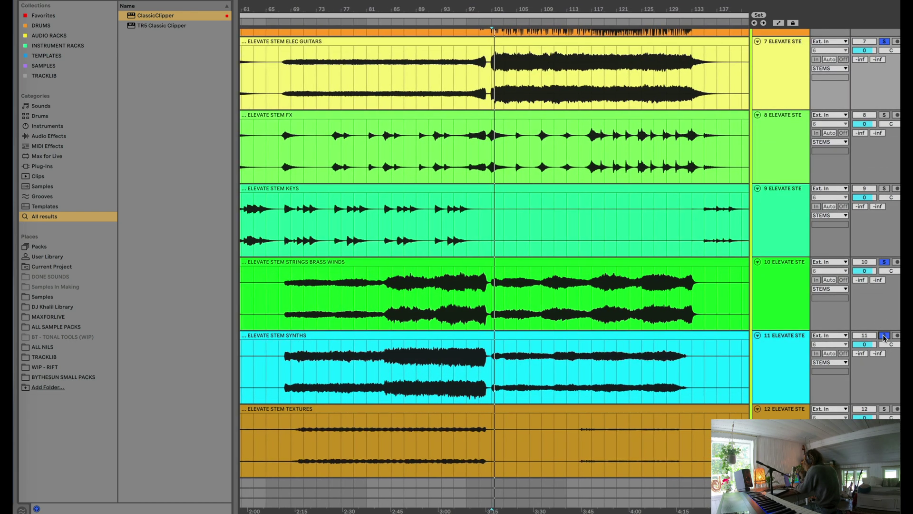
{"action": "scroll", "coordinate": [884, 336], "scroll_direction": "down", "scroll_amount": 5}
{"action": "scroll", "coordinate": [883, 335], "scroll_direction": "up", "scroll_amount": 6}
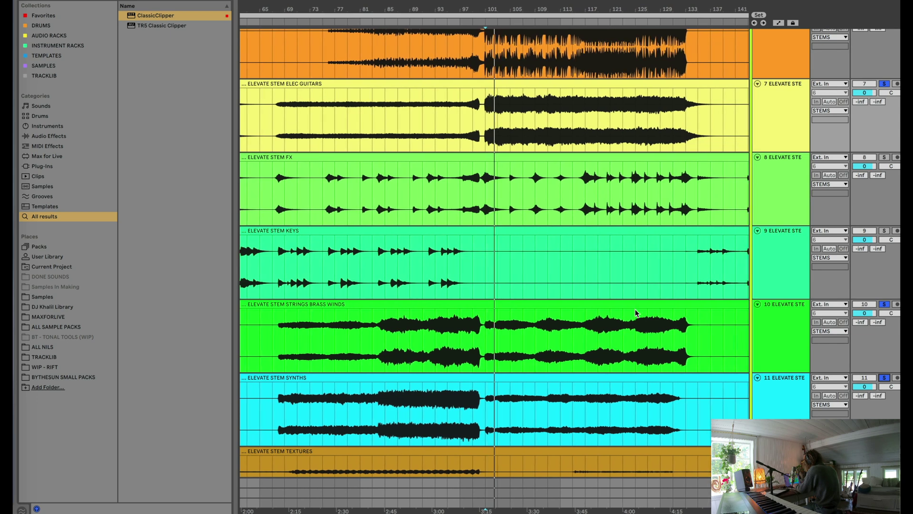
{"action": "scroll", "coordinate": [637, 314], "scroll_direction": "up", "scroll_amount": 1}
{"action": "key", "text": "minus"}
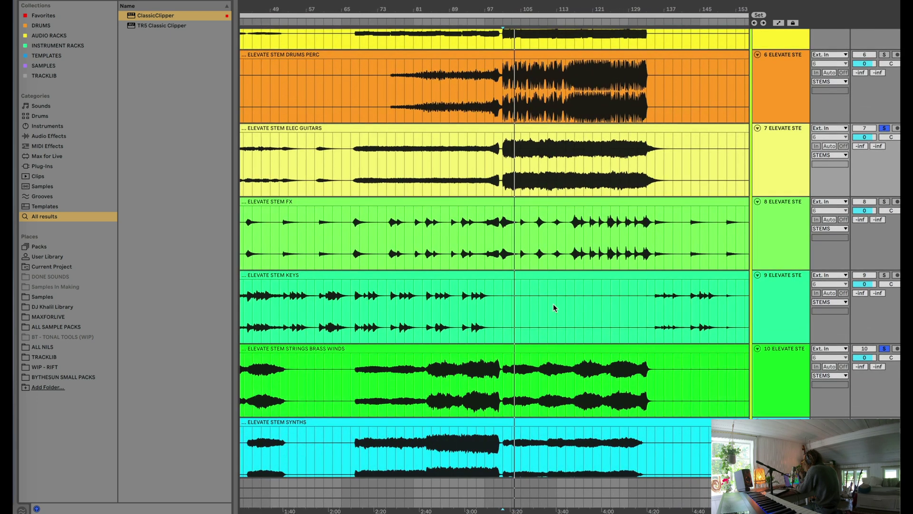
Duplicate the KEYS stem's section from about bar 67 to 101 so the copy starts at bar 101.
{"action": "left_click", "coordinate": [493, 310]}
{"action": "left_click", "coordinate": [495, 310]}
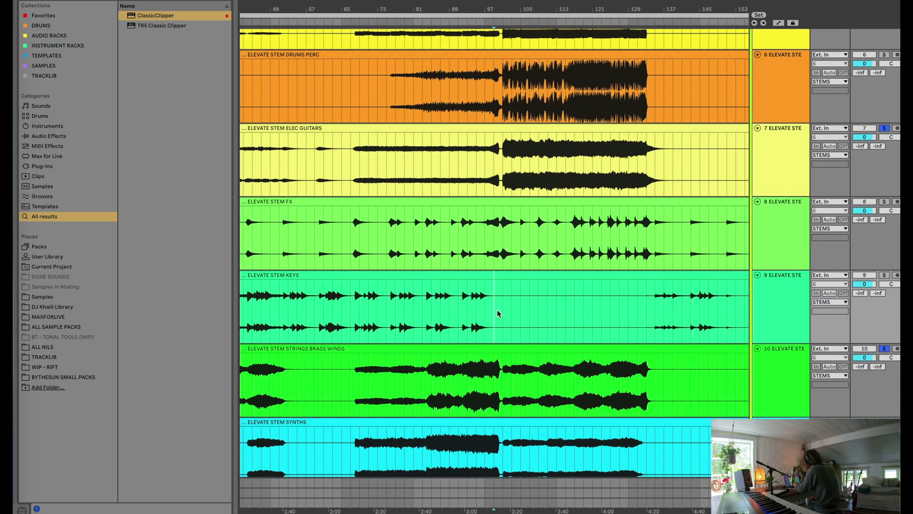
{"action": "left_click", "coordinate": [499, 310]}
{"action": "left_click", "coordinate": [349, 310], "text": "shift"}
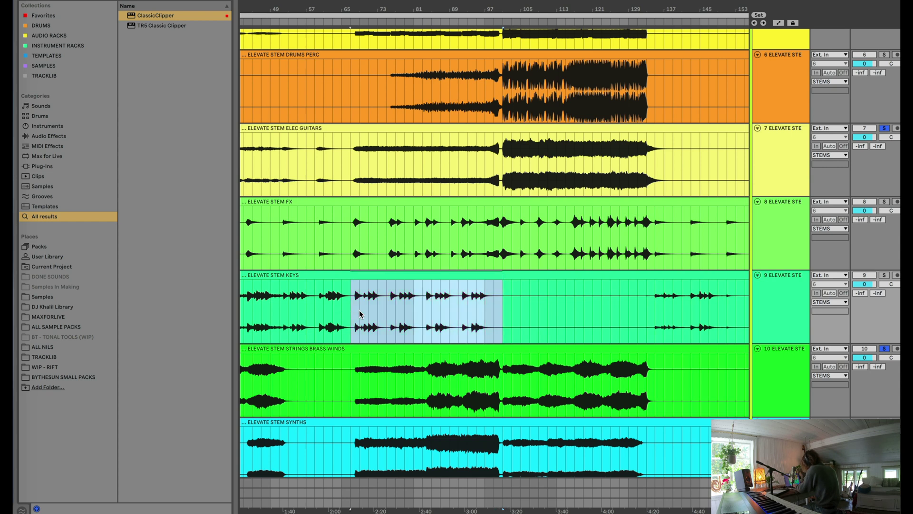
{"action": "scroll", "coordinate": [360, 314], "scroll_direction": "up", "scroll_amount": 3}
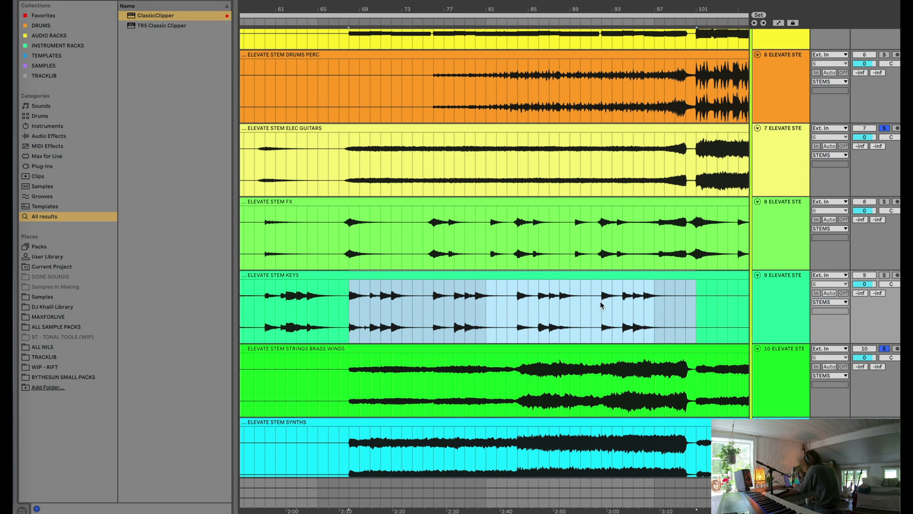
{"action": "key", "text": "ctrl+d"}
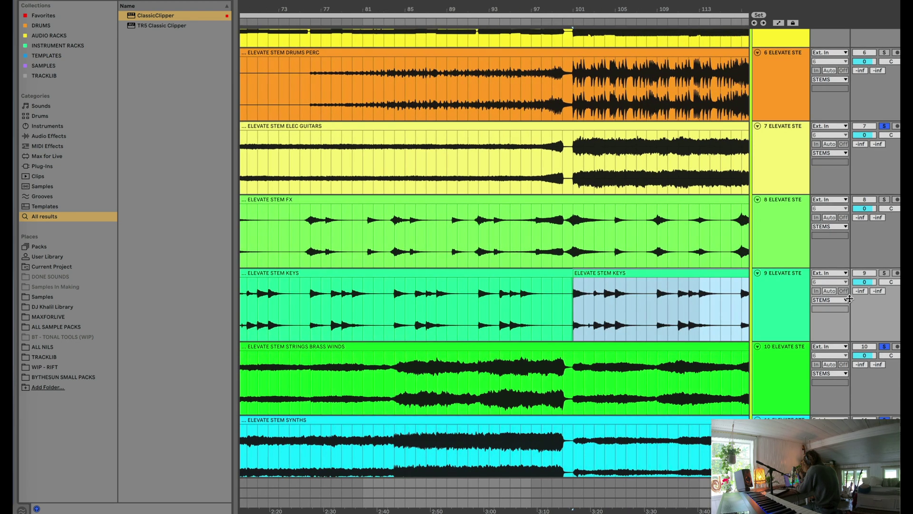
Solo the KEYS stem to audition the copied section from bar 101, clear the solo and delete the copy.
{"action": "left_click", "coordinate": [883, 273]}
{"action": "key", "text": "space"}
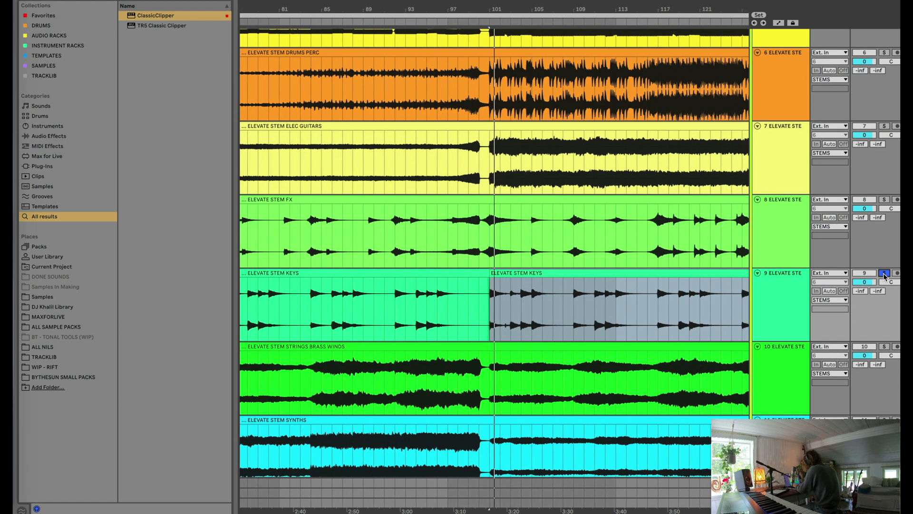
{"action": "left_click", "coordinate": [630, 277]}
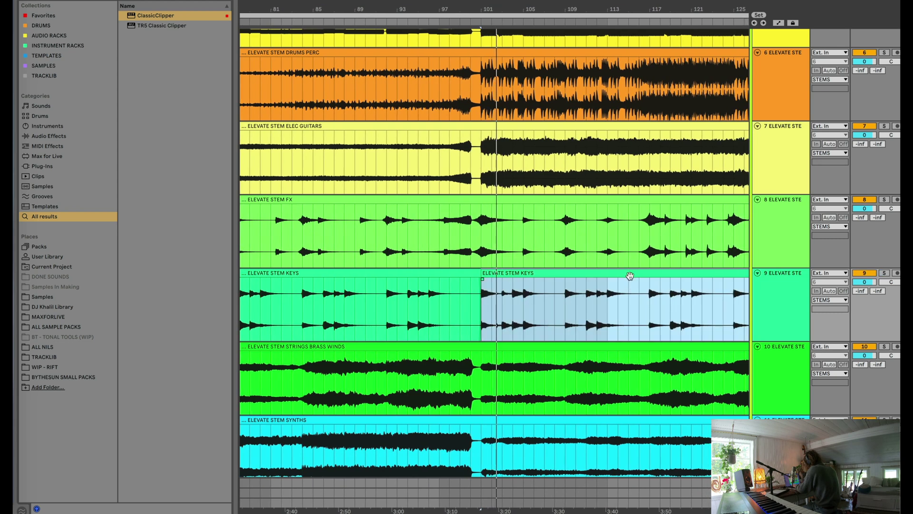
{"action": "key", "text": "Delete"}
{"action": "scroll", "coordinate": [555, 284], "scroll_direction": "down", "scroll_amount": 5}
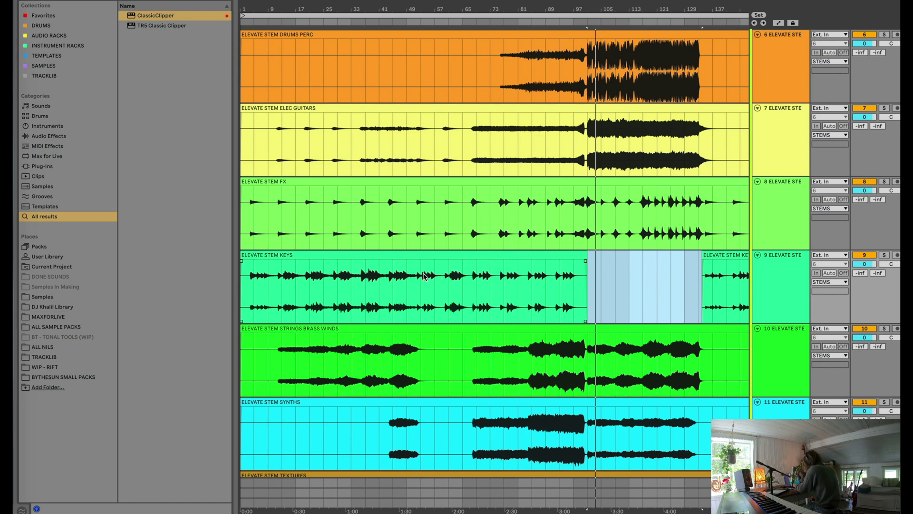
Stop playback and solo the KEYS stem to review its earlier part from about bar 21.
{"action": "key", "text": "space"}
{"action": "left_click", "coordinate": [324, 289]}
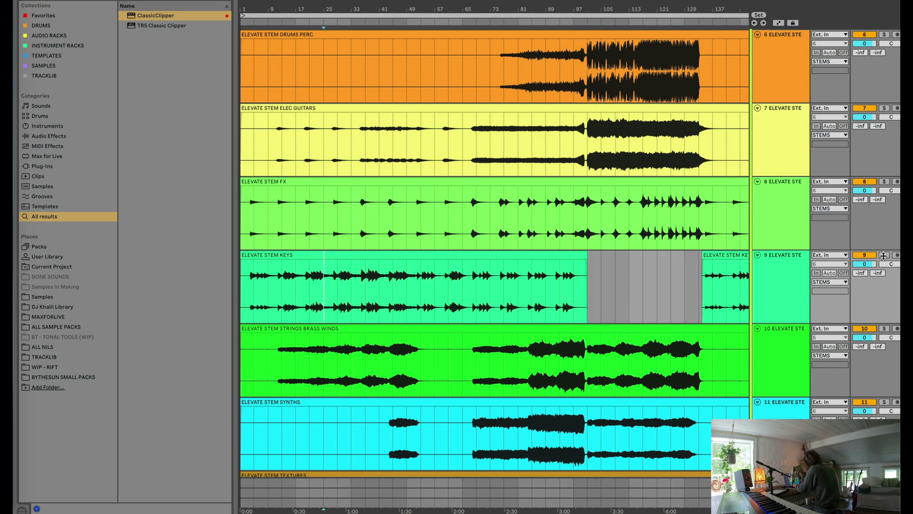
{"action": "left_click", "coordinate": [884, 256]}
{"action": "scroll", "coordinate": [306, 287], "scroll_direction": "up", "scroll_amount": 5}
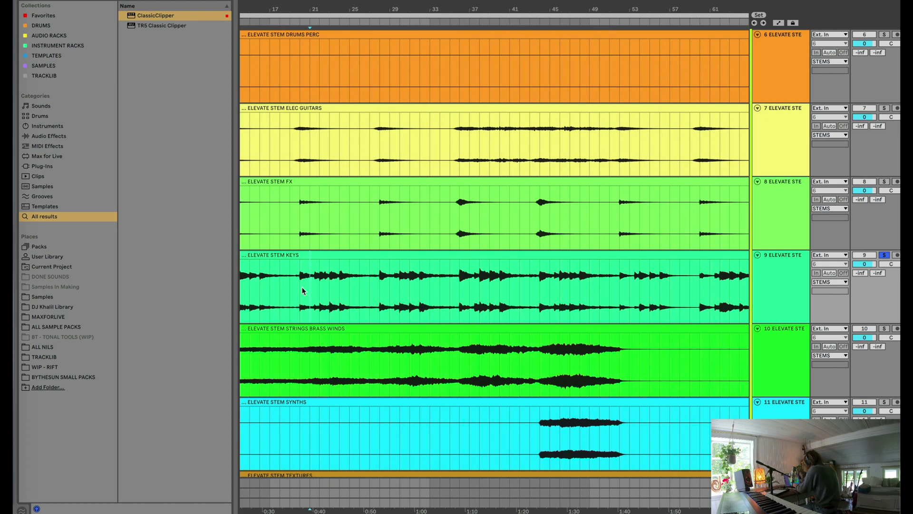
{"action": "scroll", "coordinate": [302, 288], "scroll_direction": "down", "scroll_amount": 8}
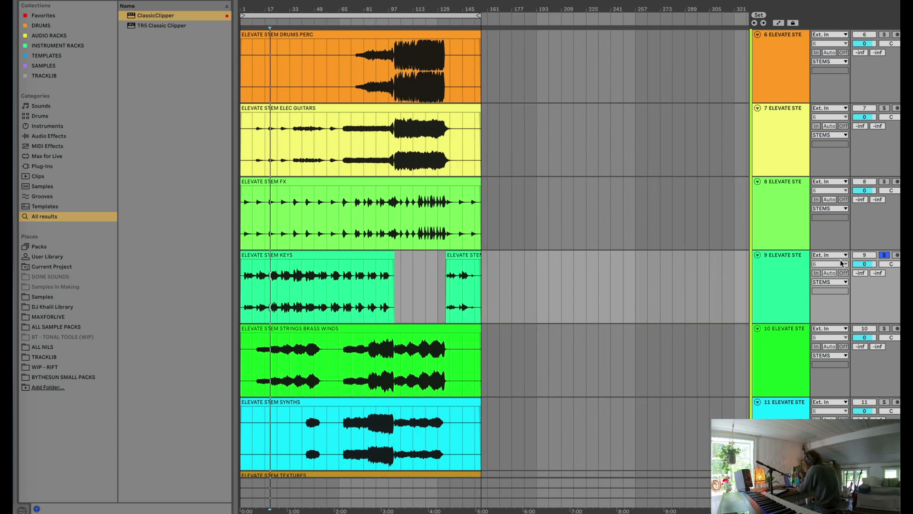
Replace the KEYS solo with SYNTHS, listen from bar 101 and about bar 117, and clear the solo.
{"action": "left_click", "coordinate": [883, 255]}
{"action": "left_click", "coordinate": [397, 307]}
{"action": "scroll", "coordinate": [397, 308], "scroll_direction": "up", "scroll_amount": 4}
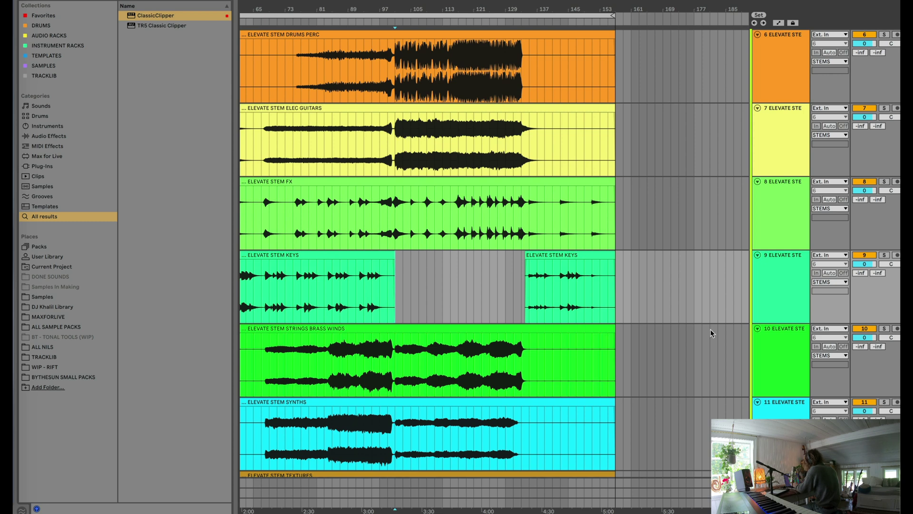
{"action": "left_click", "coordinate": [884, 402]}
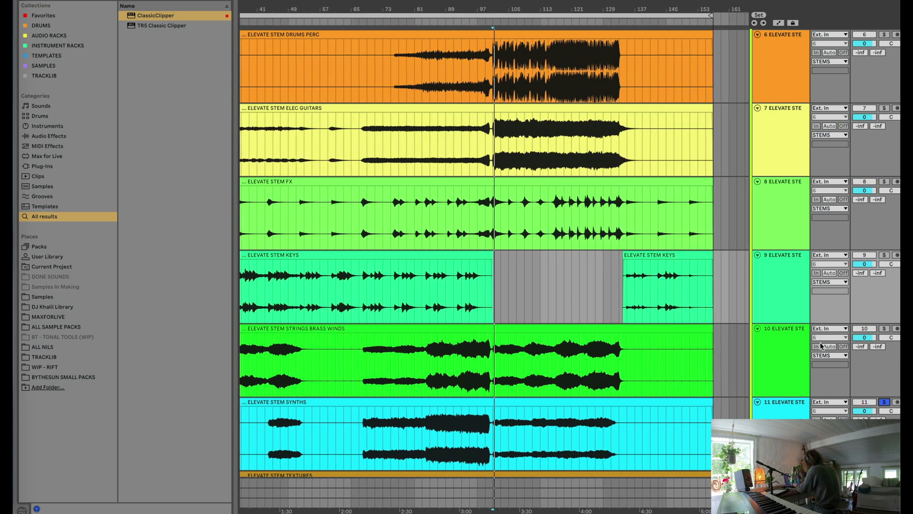
{"action": "left_click", "coordinate": [552, 434]}
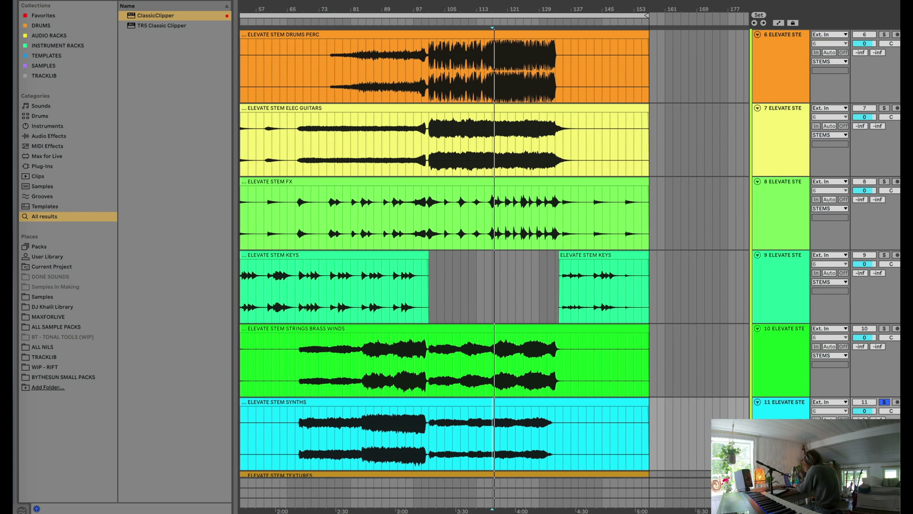
{"action": "left_click", "coordinate": [884, 402]}
Solo the DRUMS PERC stem, listen from about bar 105, and clear the solo.
{"action": "scroll", "coordinate": [784, 370], "scroll_direction": "up", "scroll_amount": 2}
{"action": "scroll", "coordinate": [783, 370], "scroll_direction": "up", "scroll_amount": 2}
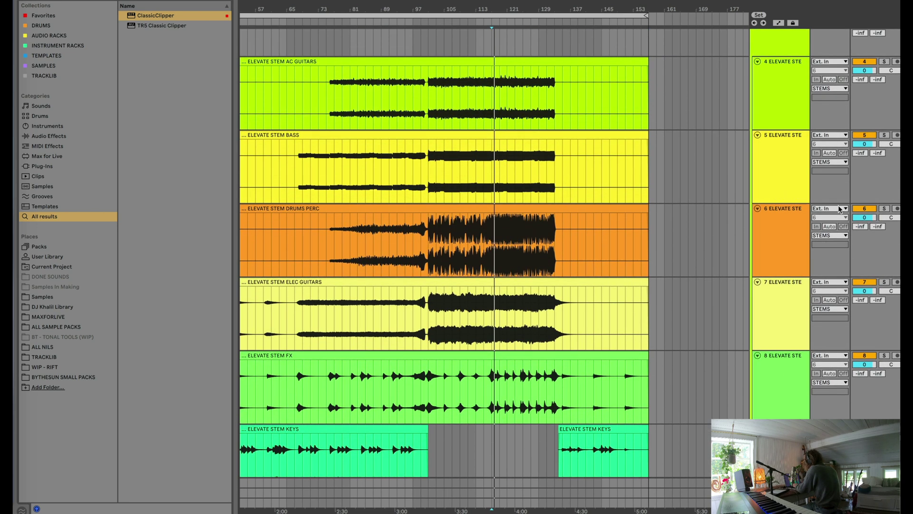
{"action": "left_click", "coordinate": [884, 209]}
{"action": "left_click", "coordinate": [443, 249]}
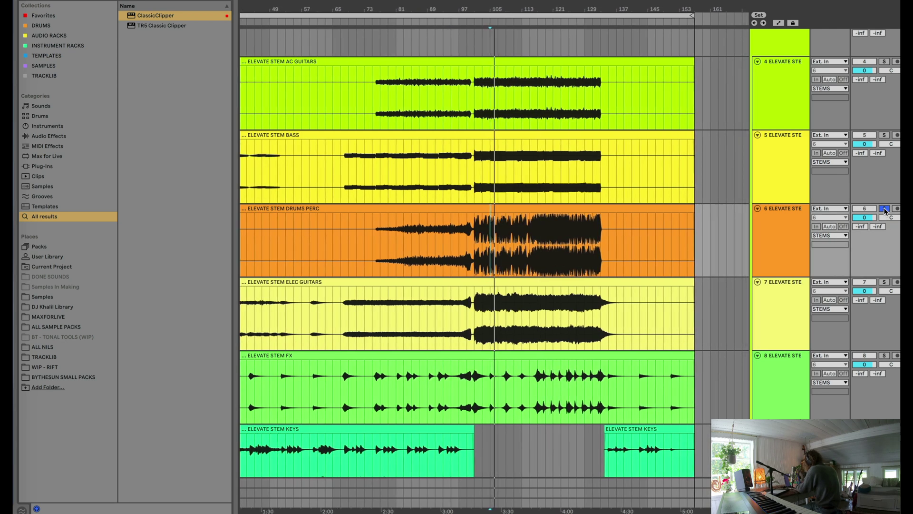
{"action": "left_click", "coordinate": [884, 208]}
{"action": "scroll", "coordinate": [433, 306], "scroll_direction": "down", "scroll_amount": 2}
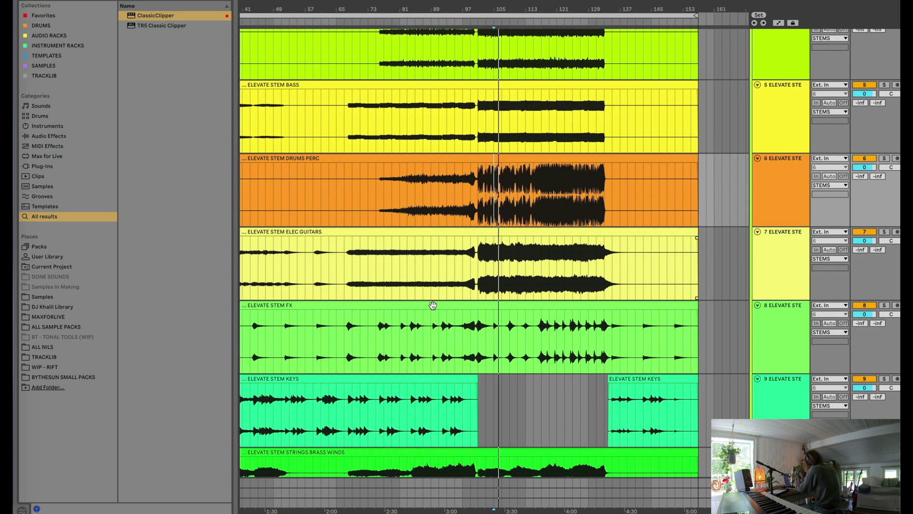
Set the playback start to bar 101 on DRUMS PERC and look over the surrounding stems.
{"action": "left_click", "coordinate": [479, 204]}
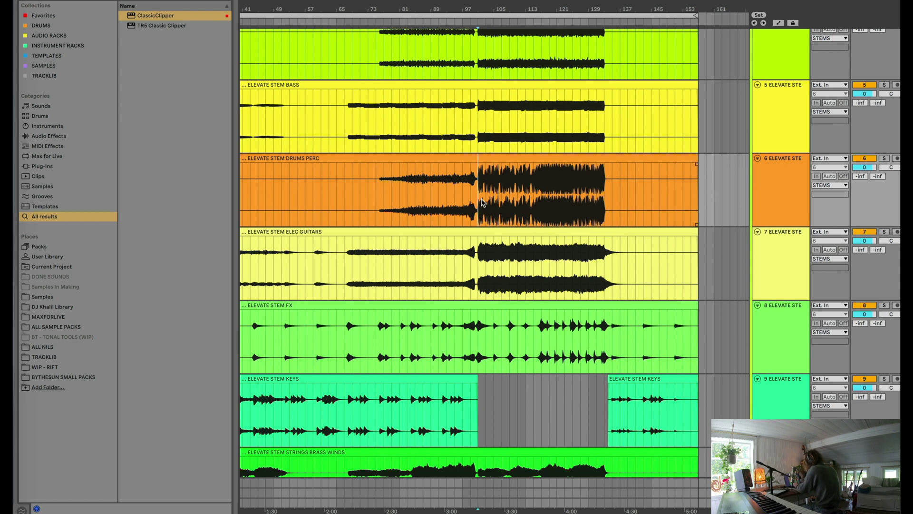
{"action": "scroll", "coordinate": [502, 220], "scroll_direction": "up", "scroll_amount": 2}
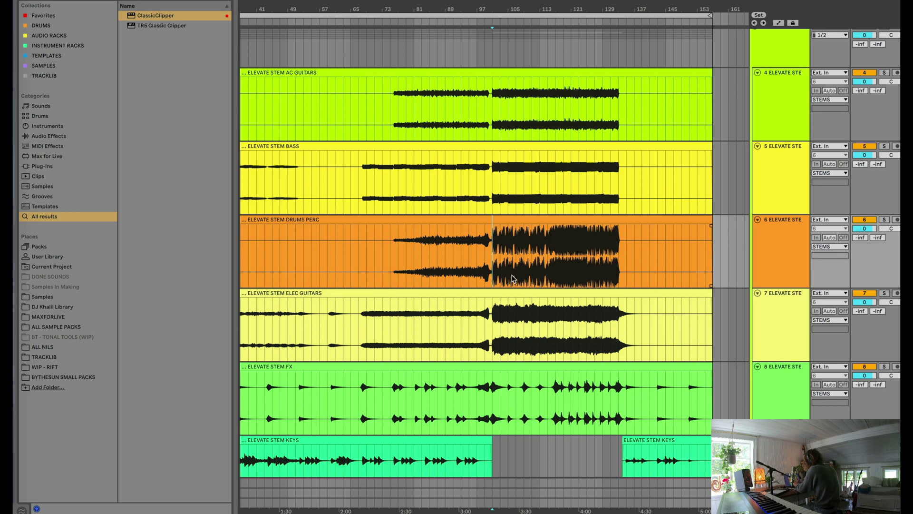
{"action": "scroll", "coordinate": [504, 266], "scroll_direction": "down", "scroll_amount": 5}
{"action": "scroll", "coordinate": [521, 286], "scroll_direction": "up", "scroll_amount": 1}
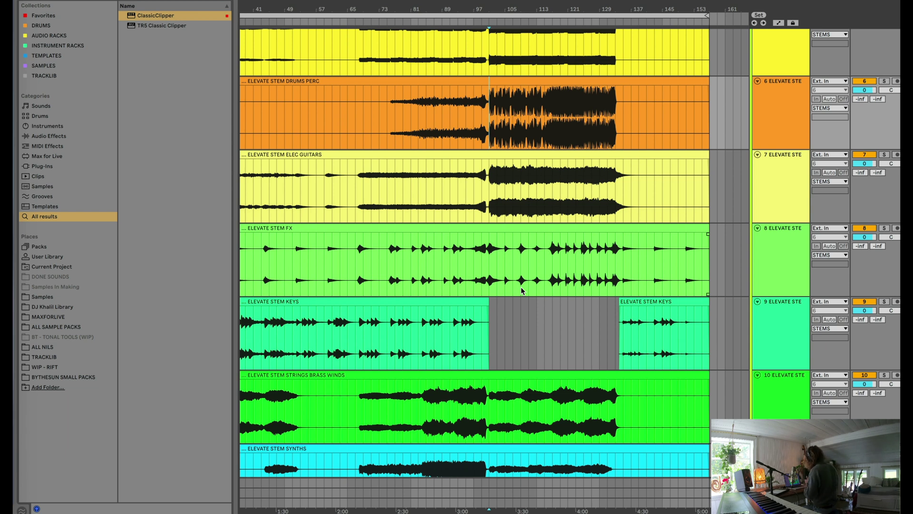
Show the DRUMS PERC track's device chain and select the ELEC GUITARS track to inspect its devices.
{"action": "left_click", "coordinate": [496, 311]}
{"action": "left_click", "coordinate": [544, 321]}
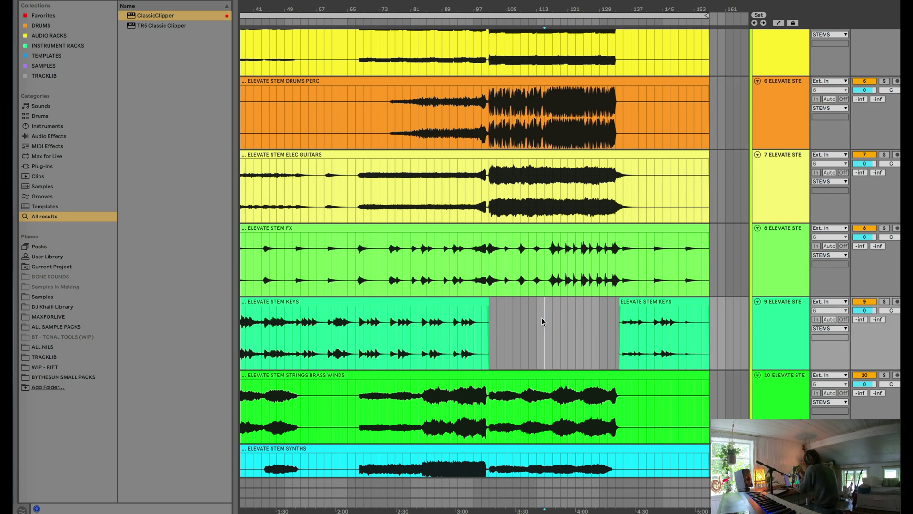
{"action": "double_click", "coordinate": [775, 134]}
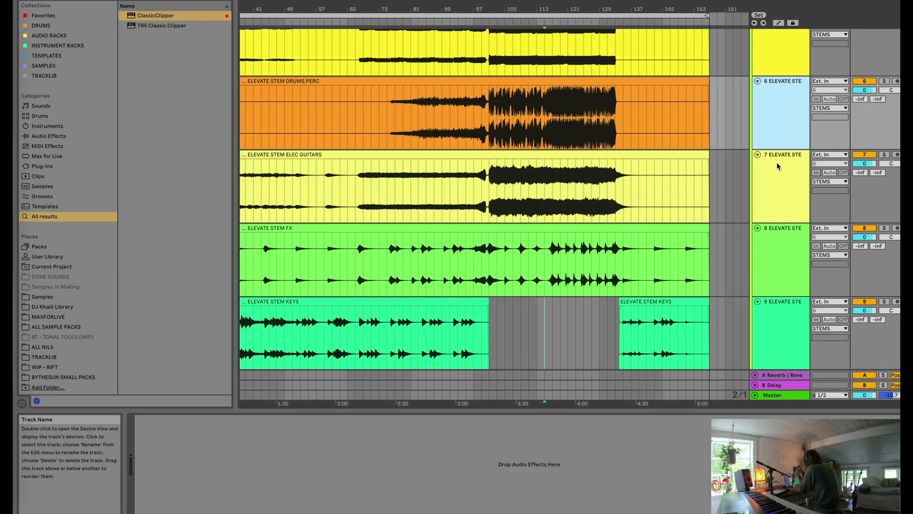
{"action": "left_click", "coordinate": [777, 186]}
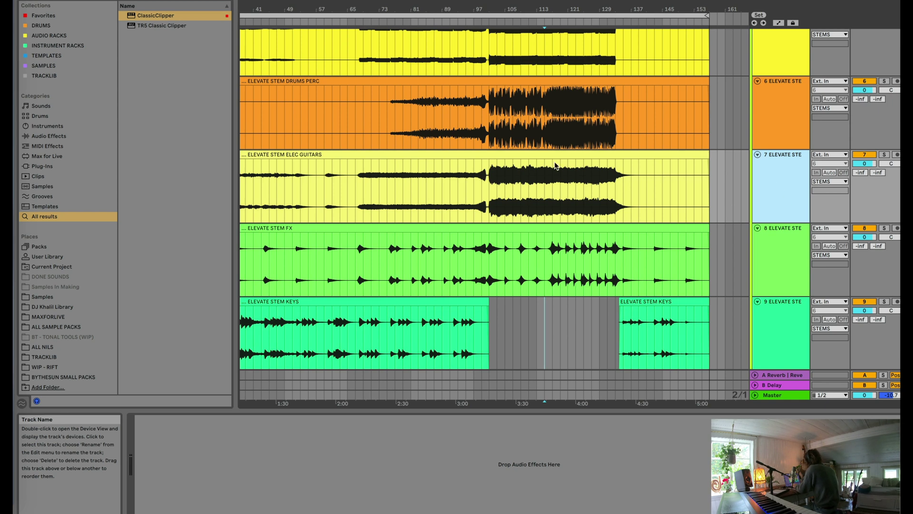
Play all stems together from about bar 115, where the drums thicken, and follow the stems in the arrangement.
{"action": "left_click", "coordinate": [546, 139]}
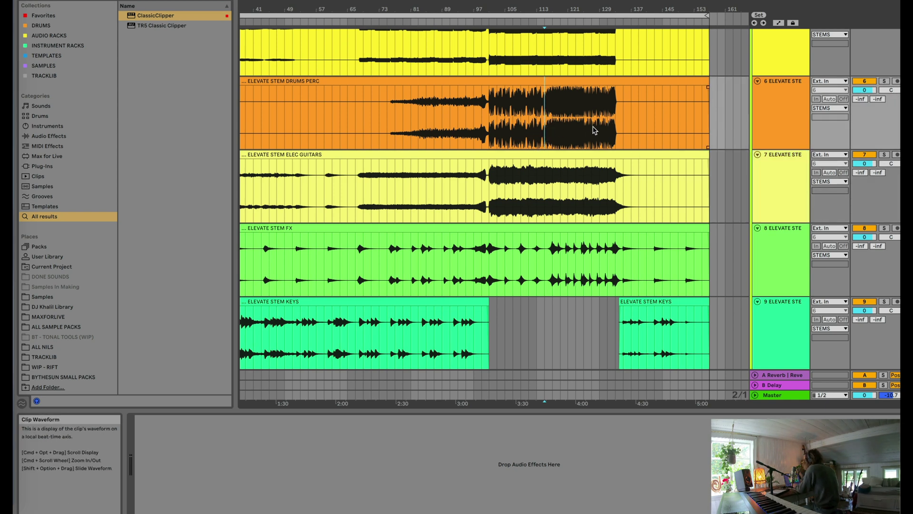
{"action": "scroll", "coordinate": [560, 238], "scroll_direction": "down", "scroll_amount": 5}
{"action": "scroll", "coordinate": [560, 237], "scroll_direction": "up", "scroll_amount": 5}
{"action": "scroll", "coordinate": [560, 237], "scroll_direction": "right", "scroll_amount": 1}
{"action": "key", "text": "space"}
{"action": "scroll", "coordinate": [555, 144], "scroll_direction": "right", "scroll_amount": 3}
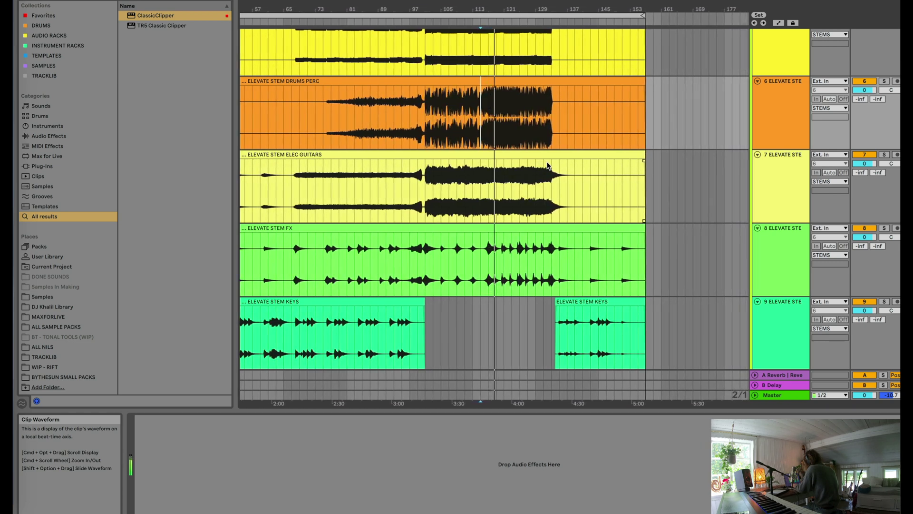
{"action": "scroll", "coordinate": [547, 165], "scroll_direction": "up", "scroll_amount": 3}
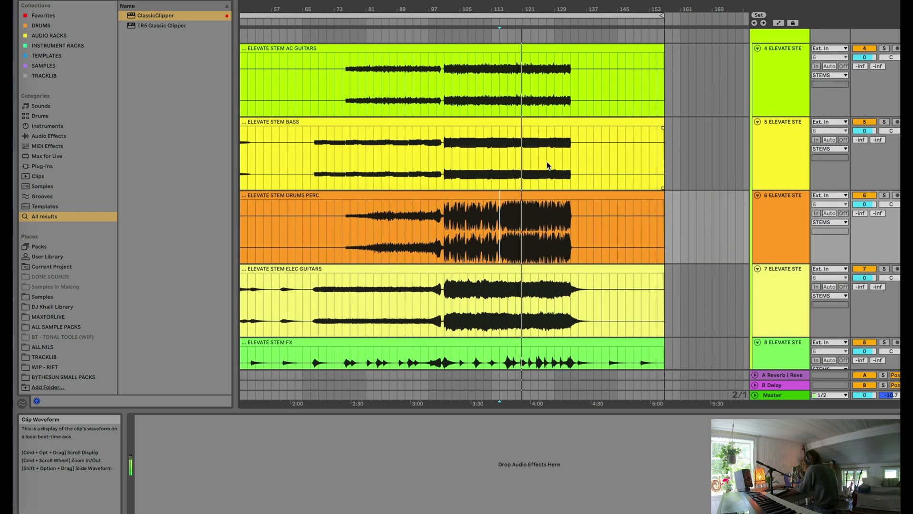
{"action": "scroll", "coordinate": [550, 179], "scroll_direction": "down", "scroll_amount": 2}
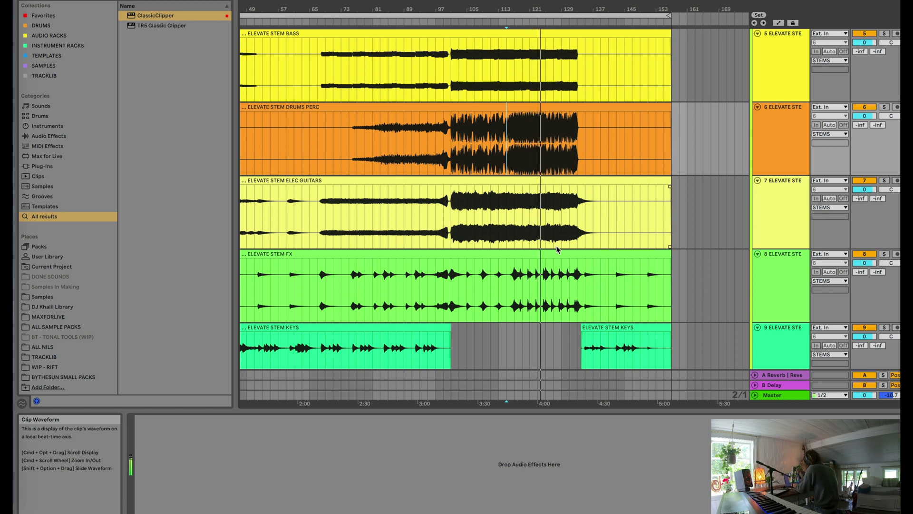
Zoom out to the whole song and examine the original strings, textures and guitar tracks beneath the stems.
{"action": "scroll", "coordinate": [555, 245], "scroll_direction": "down", "scroll_amount": 3}
{"action": "key", "text": "minus"}
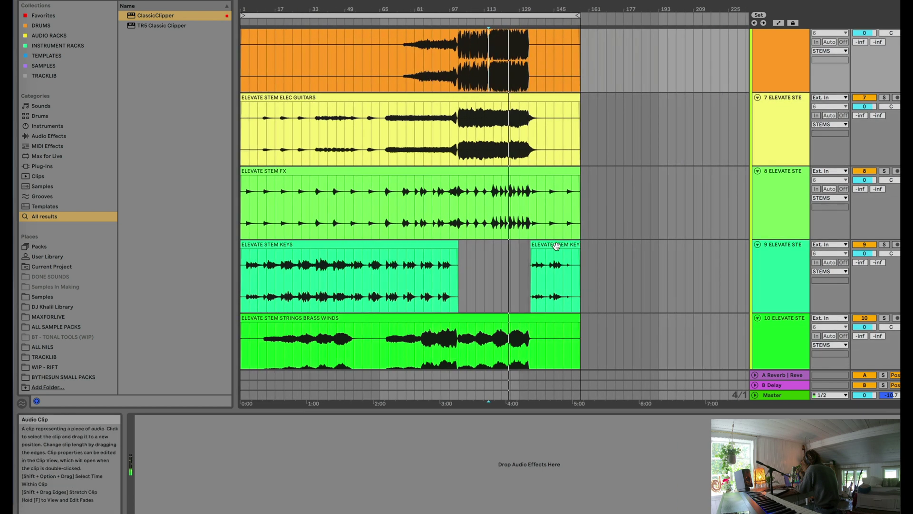
{"action": "scroll", "coordinate": [557, 248], "scroll_direction": "down", "scroll_amount": 3}
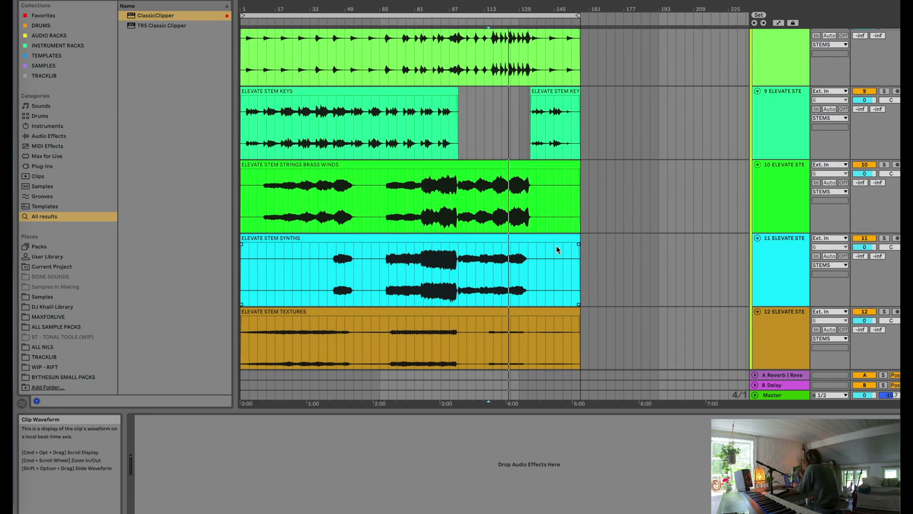
{"action": "scroll", "coordinate": [556, 245], "scroll_direction": "down", "scroll_amount": 10}
{"action": "scroll", "coordinate": [557, 246], "scroll_direction": "down", "scroll_amount": 15}
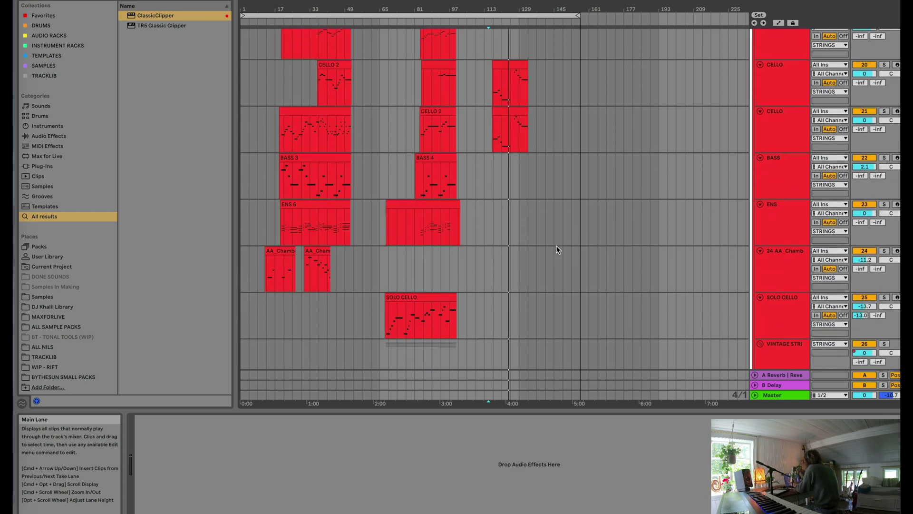
{"action": "scroll", "coordinate": [557, 249], "scroll_direction": "down", "scroll_amount": 20}
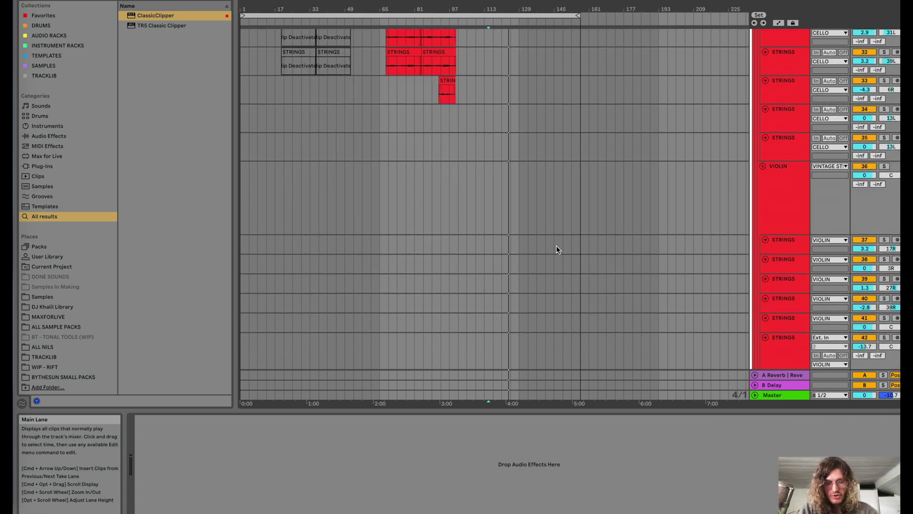
{"action": "scroll", "coordinate": [557, 249], "scroll_direction": "up", "scroll_amount": 3}
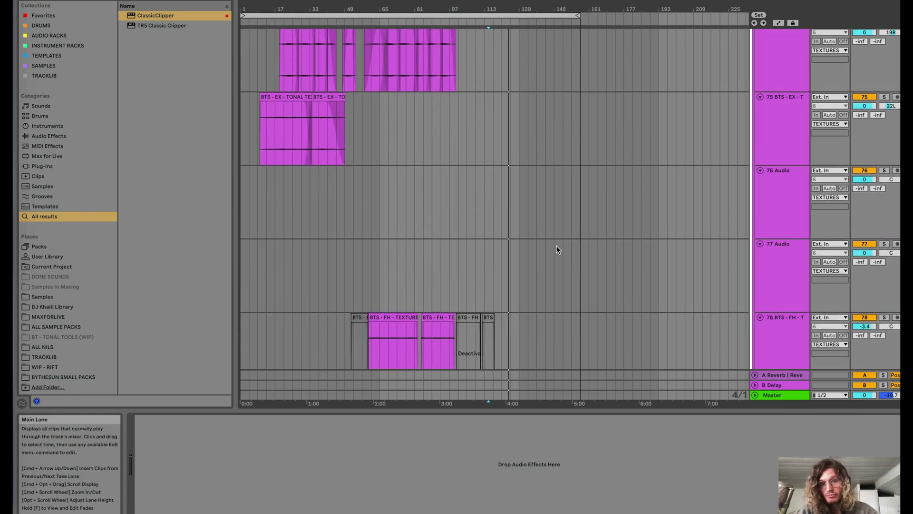
{"action": "scroll", "coordinate": [556, 246], "scroll_direction": "down", "scroll_amount": 12}
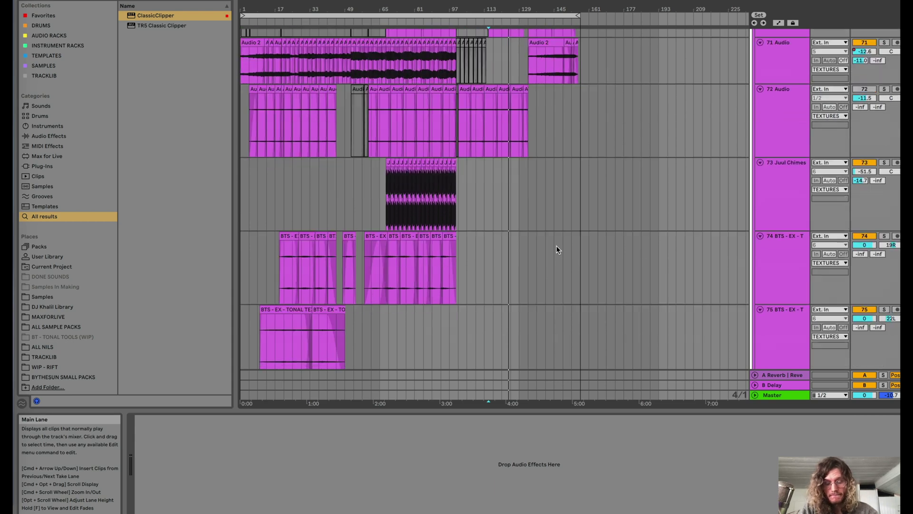
{"action": "scroll", "coordinate": [557, 248], "scroll_direction": "down", "scroll_amount": 8}
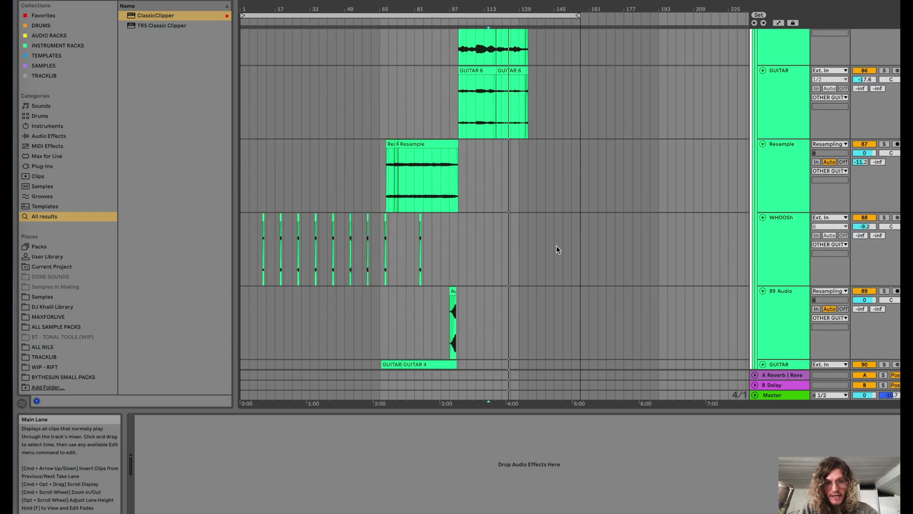
{"action": "scroll", "coordinate": [556, 246], "scroll_direction": "down", "scroll_amount": 8}
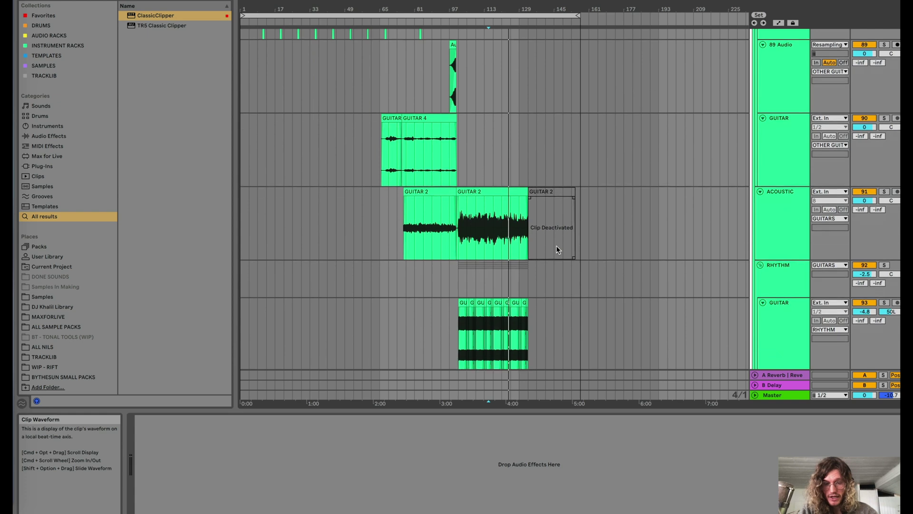
{"action": "scroll", "coordinate": [557, 247], "scroll_direction": "down", "scroll_amount": 10}
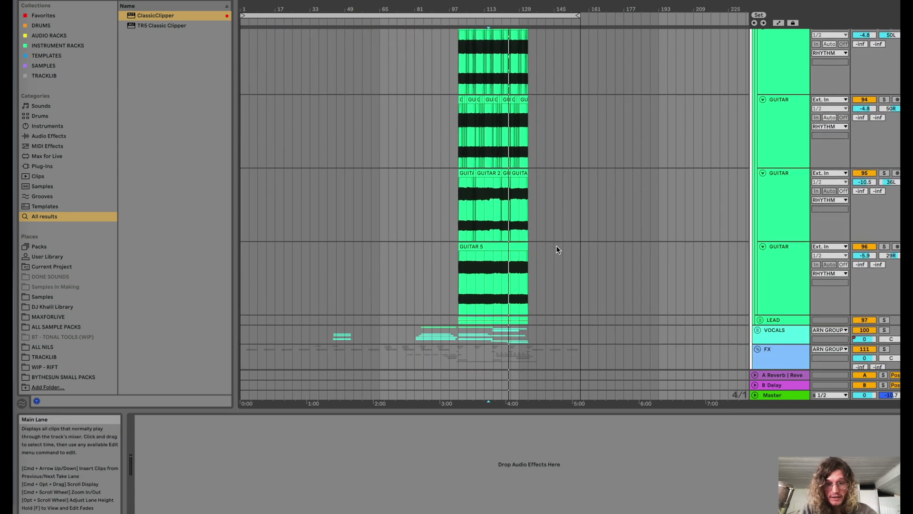
Examine the original FX, drum and strings tracks beneath the stems across the whole song.
{"action": "scroll", "coordinate": [556, 246], "scroll_direction": "down", "scroll_amount": 5}
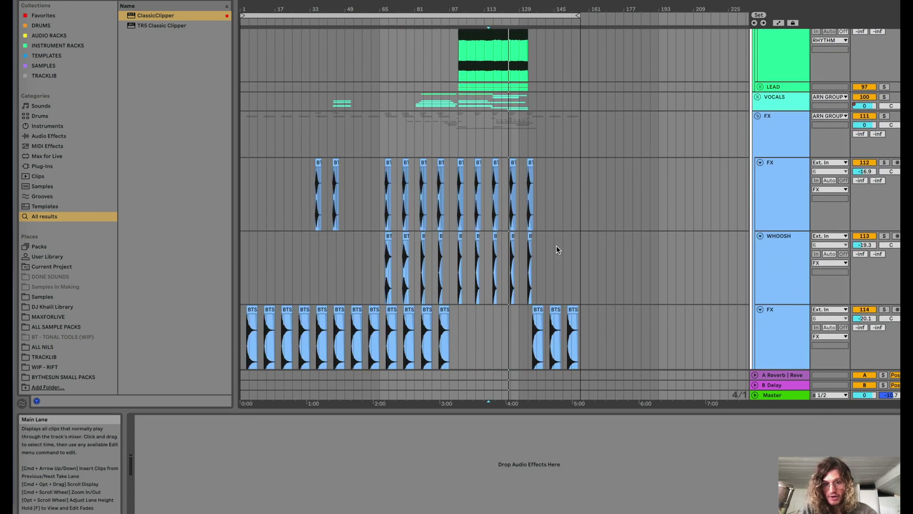
{"action": "scroll", "coordinate": [465, 285], "scroll_direction": "down", "scroll_amount": 5}
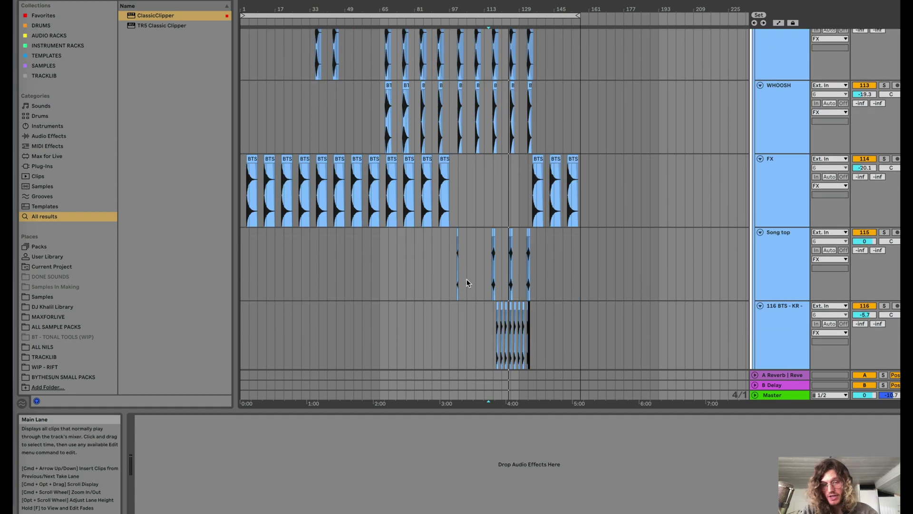
{"action": "scroll", "coordinate": [467, 283], "scroll_direction": "up", "scroll_amount": 3}
{"action": "scroll", "coordinate": [467, 283], "scroll_direction": "down", "scroll_amount": 5}
{"action": "scroll", "coordinate": [467, 283], "scroll_direction": "up", "scroll_amount": 3}
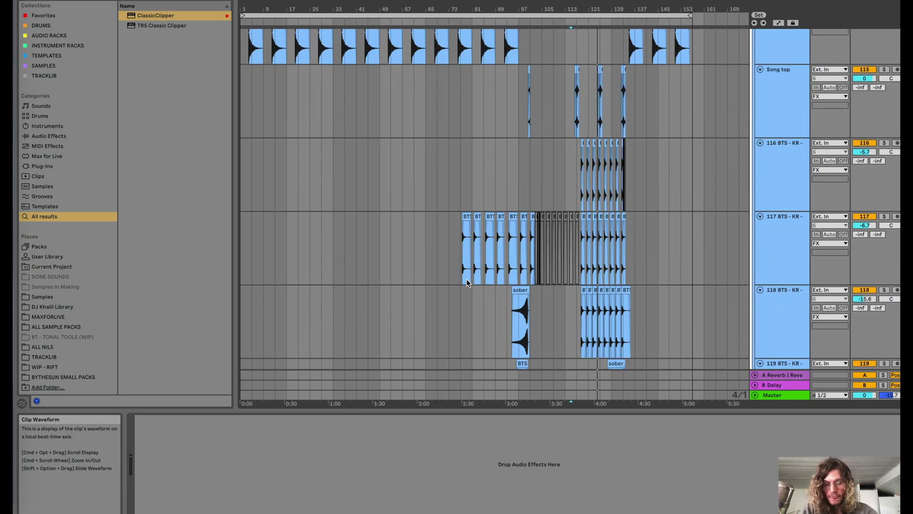
{"action": "scroll", "coordinate": [466, 283], "scroll_direction": "down", "scroll_amount": 6}
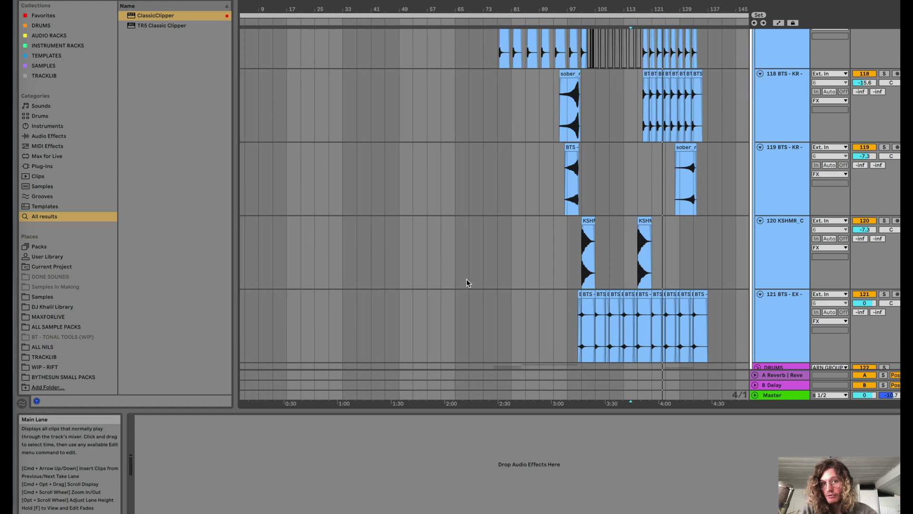
{"action": "scroll", "coordinate": [466, 282], "scroll_direction": "down", "scroll_amount": 2}
{"action": "scroll", "coordinate": [467, 283], "scroll_direction": "down", "scroll_amount": 8}
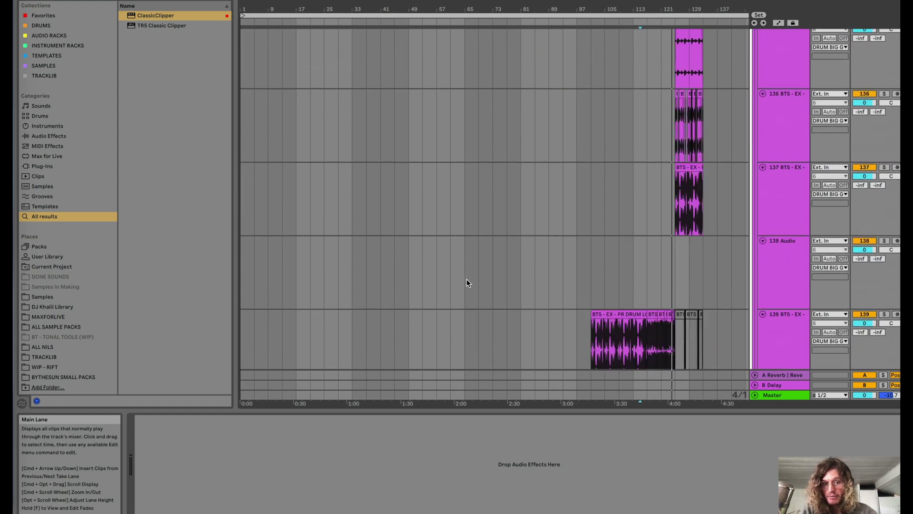
{"action": "scroll", "coordinate": [467, 283], "scroll_direction": "up", "scroll_amount": 15}
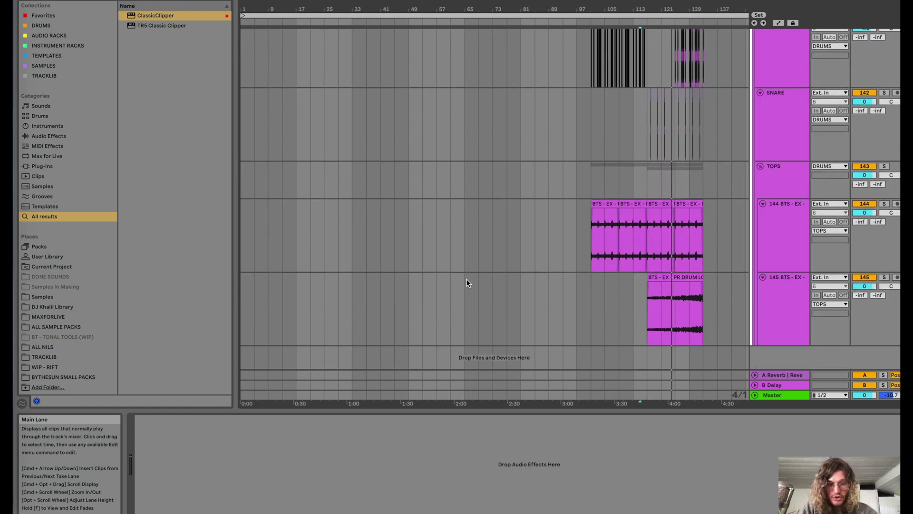
{"action": "scroll", "coordinate": [467, 283], "scroll_direction": "up", "scroll_amount": 15}
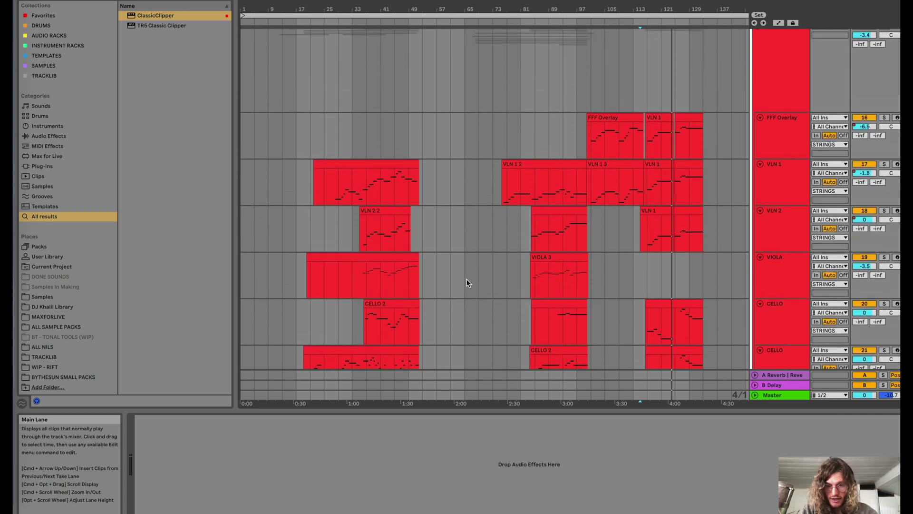
Compare the stem waveforms across the whole song, from AC GUITARS and BASS down to KEYS and SYNTHS.
{"action": "scroll", "coordinate": [467, 283], "scroll_direction": "up", "scroll_amount": 8}
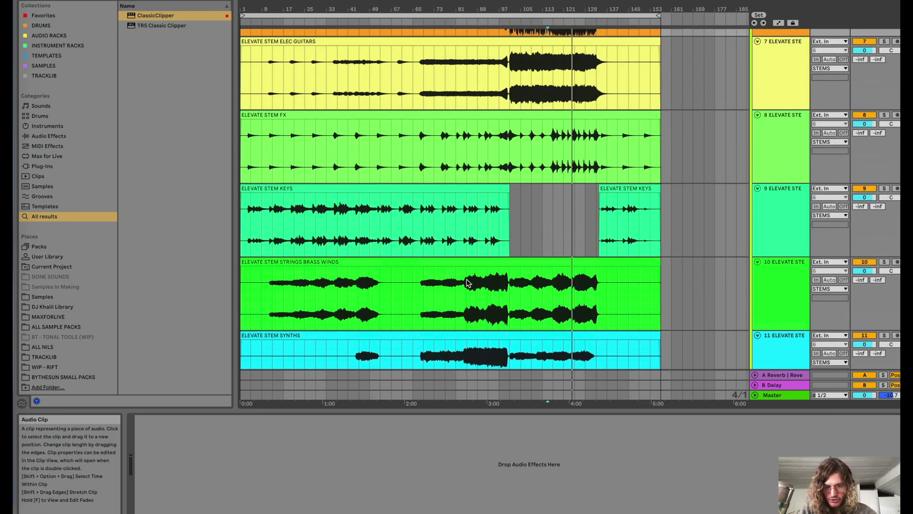
{"action": "scroll", "coordinate": [466, 283], "scroll_direction": "up", "scroll_amount": 2}
{"action": "scroll", "coordinate": [467, 282], "scroll_direction": "up", "scroll_amount": 6}
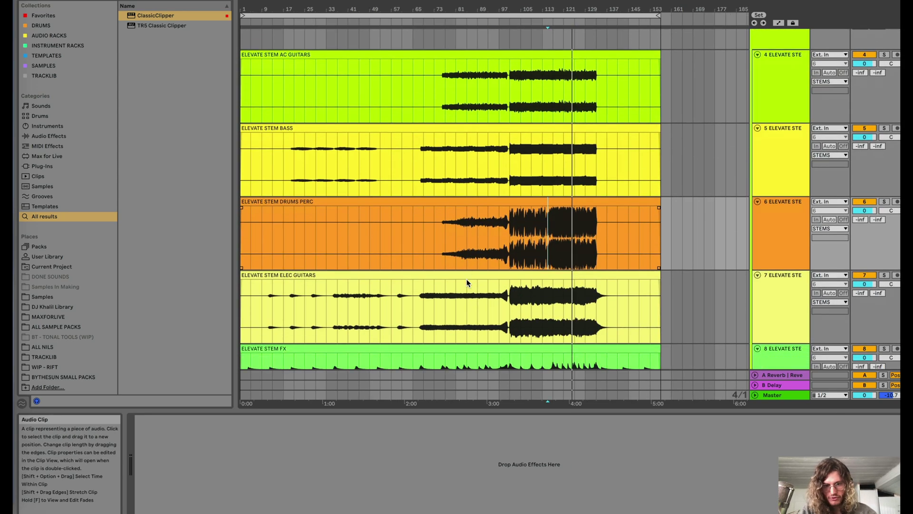
{"action": "scroll", "coordinate": [466, 284], "scroll_direction": "left", "scroll_amount": 2}
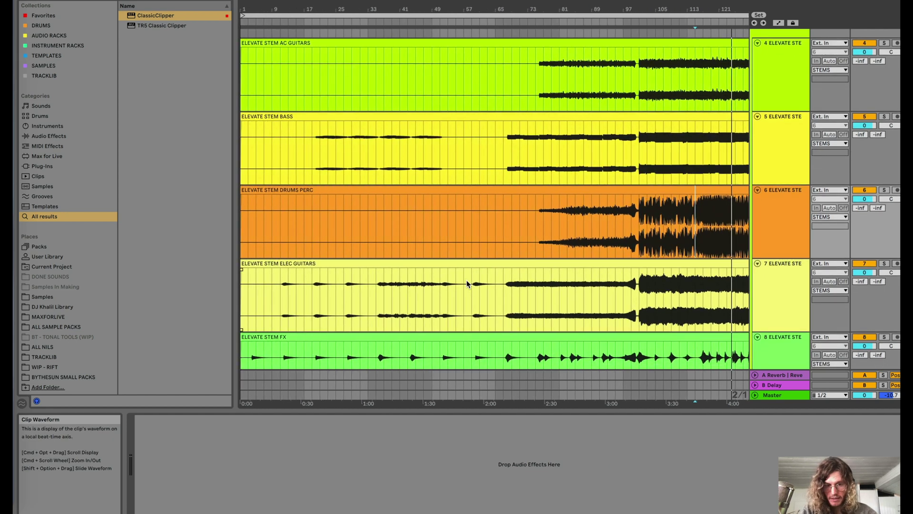
{"action": "scroll", "coordinate": [467, 284], "scroll_direction": "down", "scroll_amount": 1}
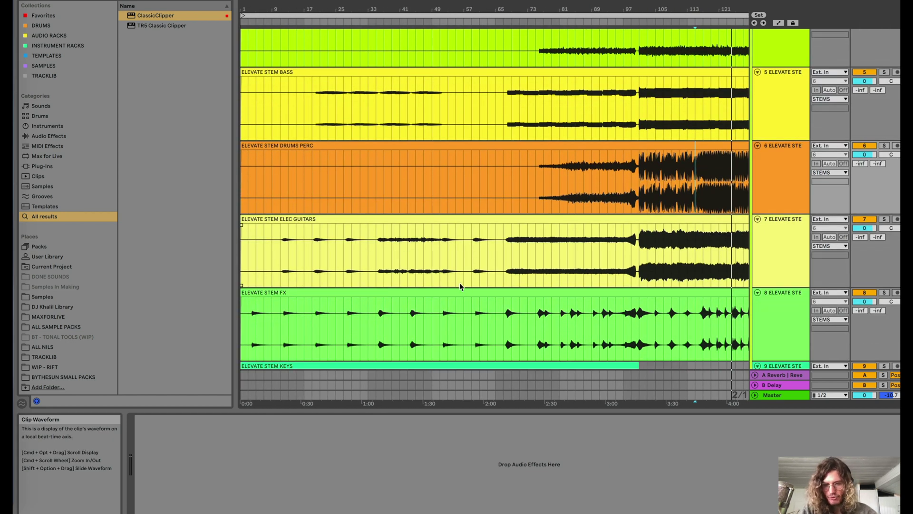
{"action": "scroll", "coordinate": [460, 285], "scroll_direction": "down", "scroll_amount": 5}
{"action": "scroll", "coordinate": [460, 287], "scroll_direction": "up", "scroll_amount": 6}
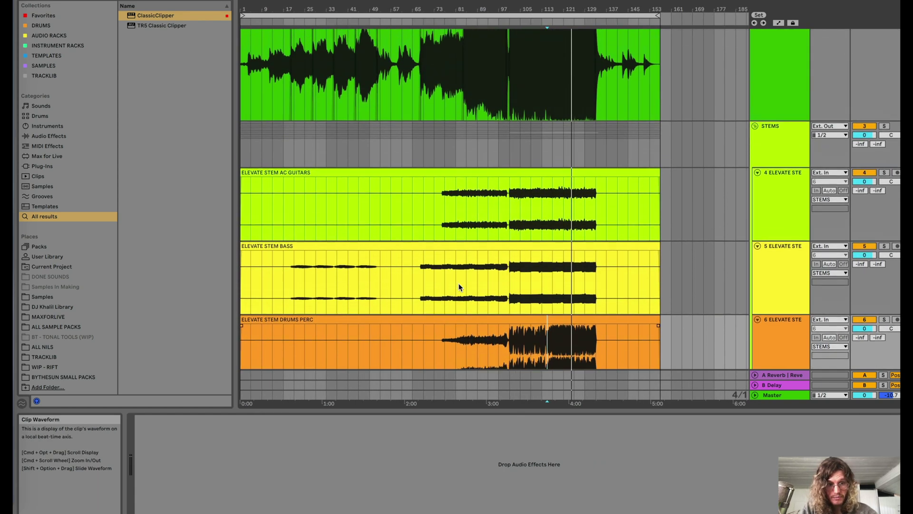
{"action": "scroll", "coordinate": [459, 283], "scroll_direction": "down", "scroll_amount": 5}
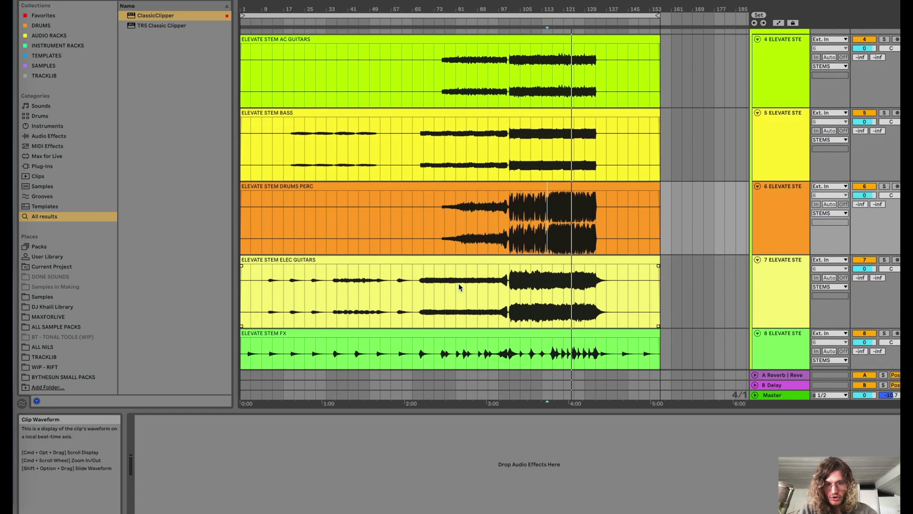
{"action": "scroll", "coordinate": [459, 283], "scroll_direction": "down", "scroll_amount": 3}
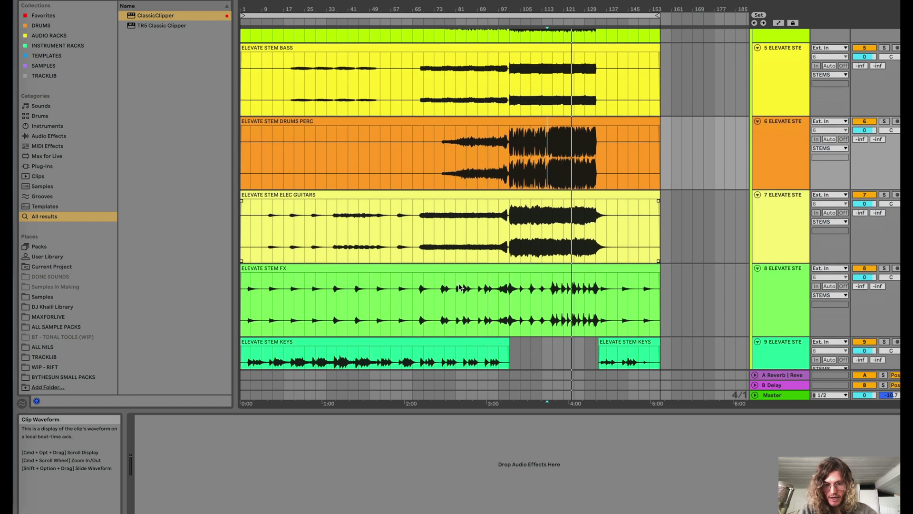
{"action": "scroll", "coordinate": [459, 287], "scroll_direction": "down", "scroll_amount": 2}
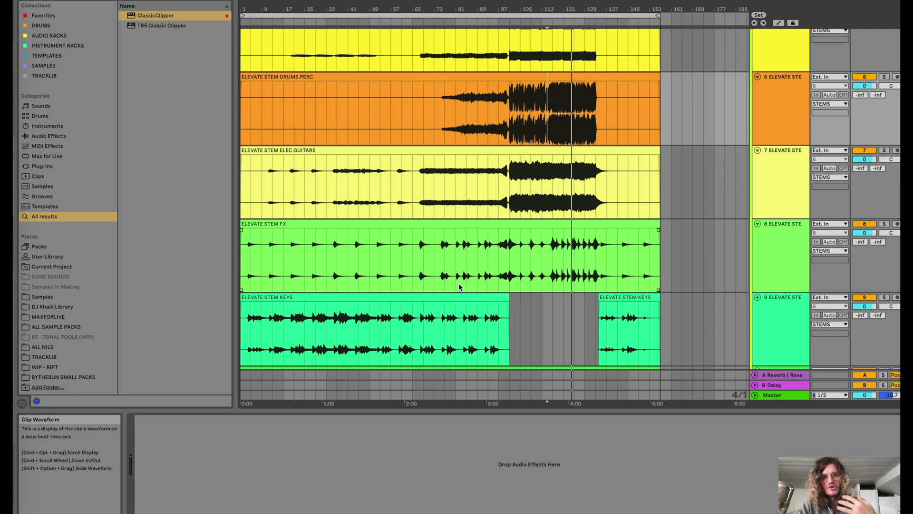
Mark the first hits on the FX stem, and highlight STRINGS BRASS WINDS from about bar 12 to bar 34.
{"action": "left_click_drag", "start_coordinate": [249, 283], "coordinate": [288, 279]}
{"action": "scroll", "coordinate": [287, 279], "scroll_direction": "up", "scroll_amount": 2}
{"action": "scroll", "coordinate": [287, 278], "scroll_direction": "up", "scroll_amount": 1}
{"action": "scroll", "coordinate": [271, 279], "scroll_direction": "up", "scroll_amount": 3}
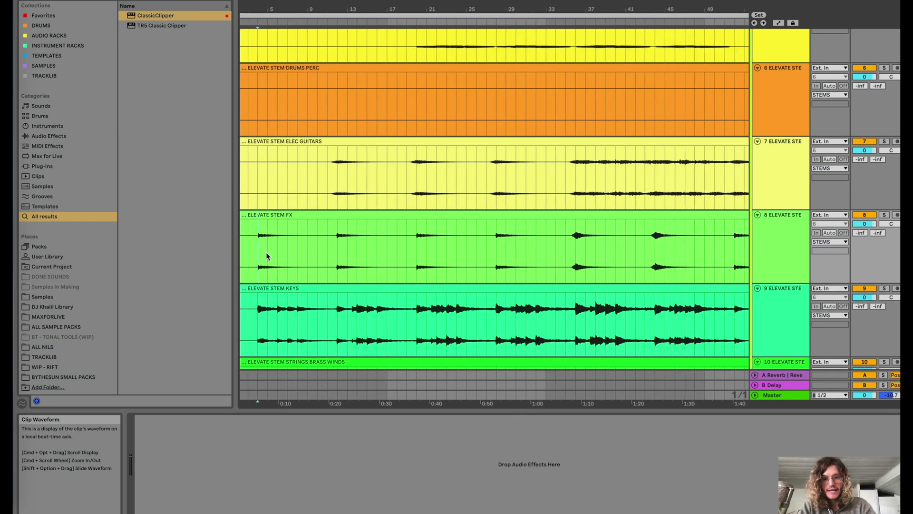
{"action": "scroll", "coordinate": [338, 252], "scroll_direction": "up", "scroll_amount": 2}
{"action": "scroll", "coordinate": [337, 252], "scroll_direction": "down", "scroll_amount": 2}
{"action": "scroll", "coordinate": [338, 253], "scroll_direction": "down", "scroll_amount": 3}
{"action": "left_click_drag", "start_coordinate": [323, 265], "coordinate": [492, 265]}
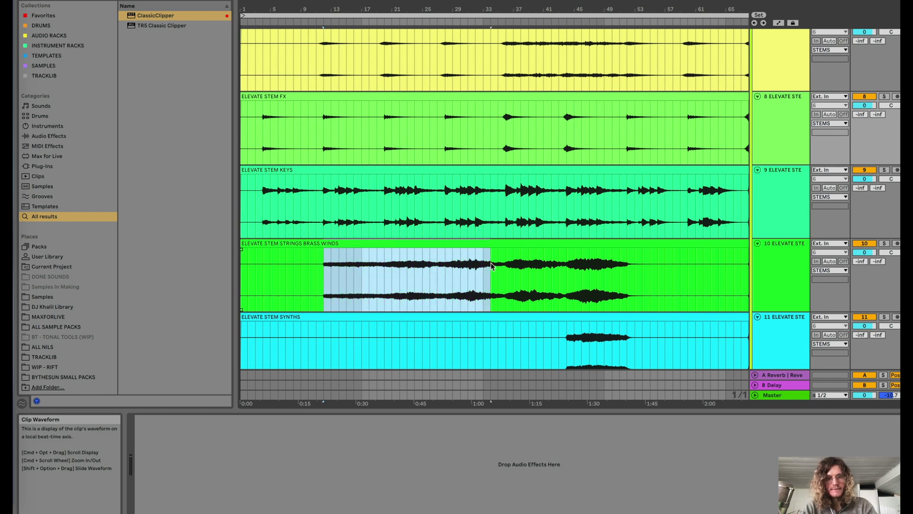
Highlight the entries of ELEC GUITARS from about bar 36, BASS from about bar 20 and SYNTHS around bar 44.
{"action": "scroll", "coordinate": [506, 170], "scroll_direction": "up", "scroll_amount": 4}
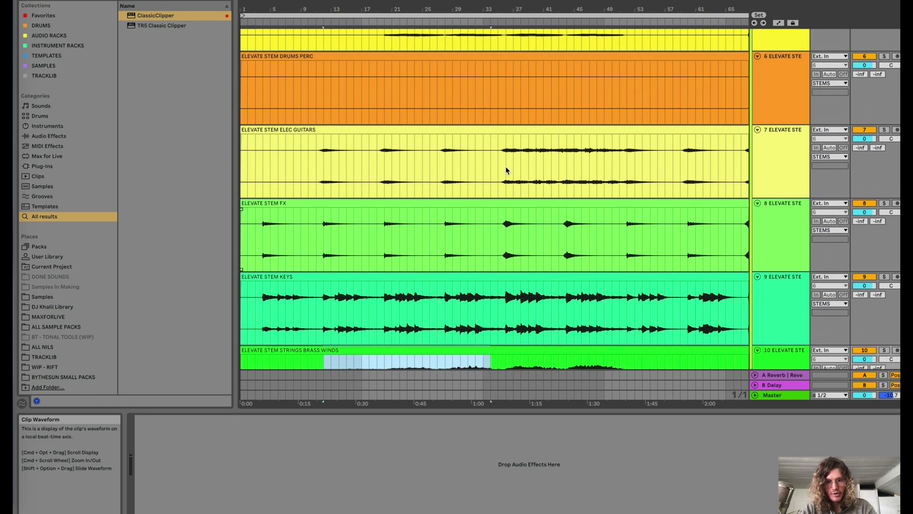
{"action": "left_click", "coordinate": [676, 171], "text": "shift"}
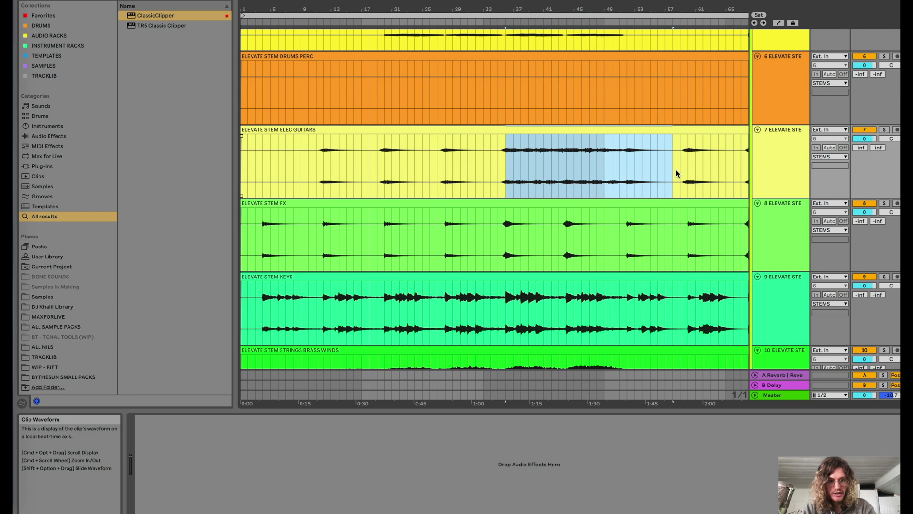
{"action": "scroll", "coordinate": [676, 171], "scroll_direction": "up", "scroll_amount": 4}
{"action": "left_click_drag", "start_coordinate": [375, 125], "coordinate": [467, 137]}
{"action": "scroll", "coordinate": [518, 226], "scroll_direction": "down", "scroll_amount": 10}
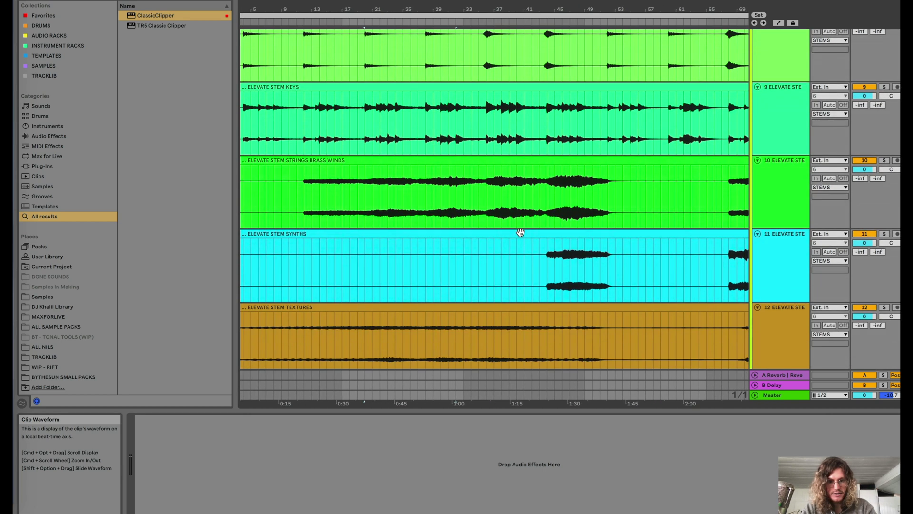
{"action": "left_click_drag", "start_coordinate": [540, 265], "coordinate": [636, 263]}
{"action": "left_click", "coordinate": [565, 278]}
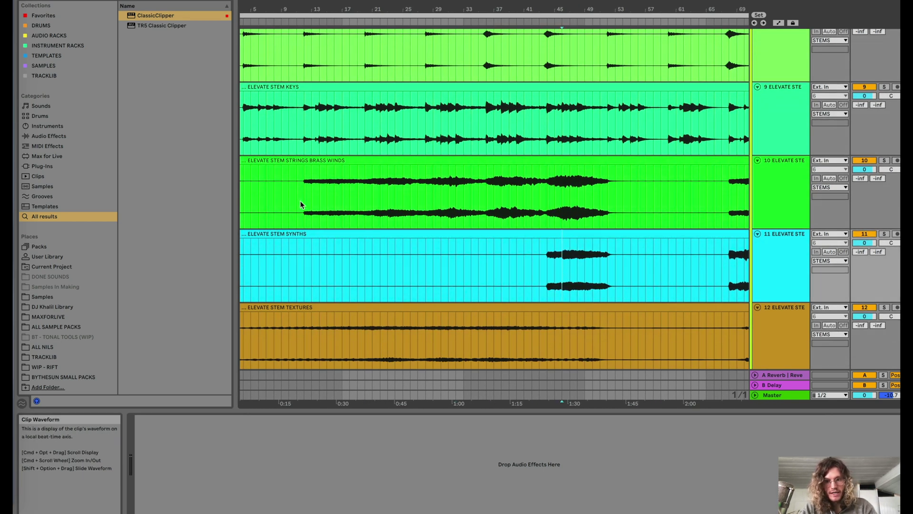
Highlight the first swell of the STRINGS BRASS WINDS stem and place the cursor where its next swell starts, at about bar 36.
{"action": "left_click_drag", "start_coordinate": [299, 200], "coordinate": [410, 196]}
{"action": "left_click", "coordinate": [464, 192], "text": "shift"}
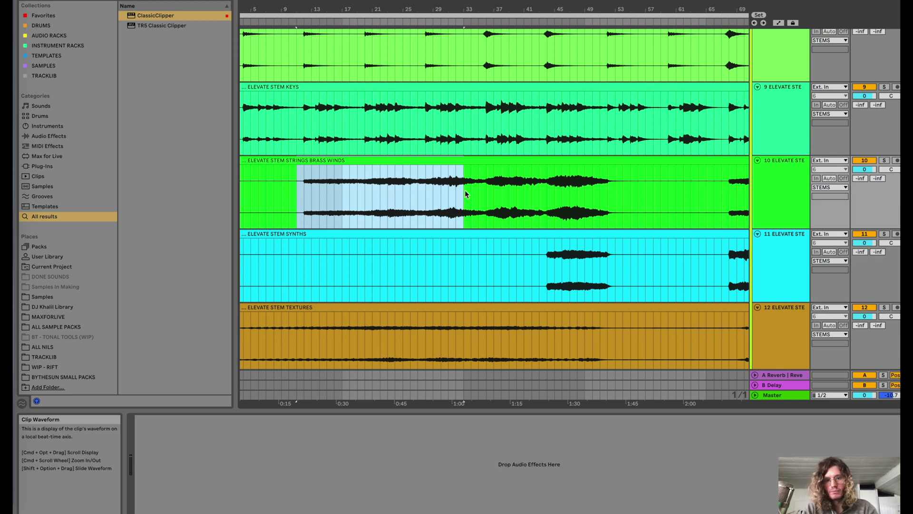
{"action": "left_click", "coordinate": [486, 194]}
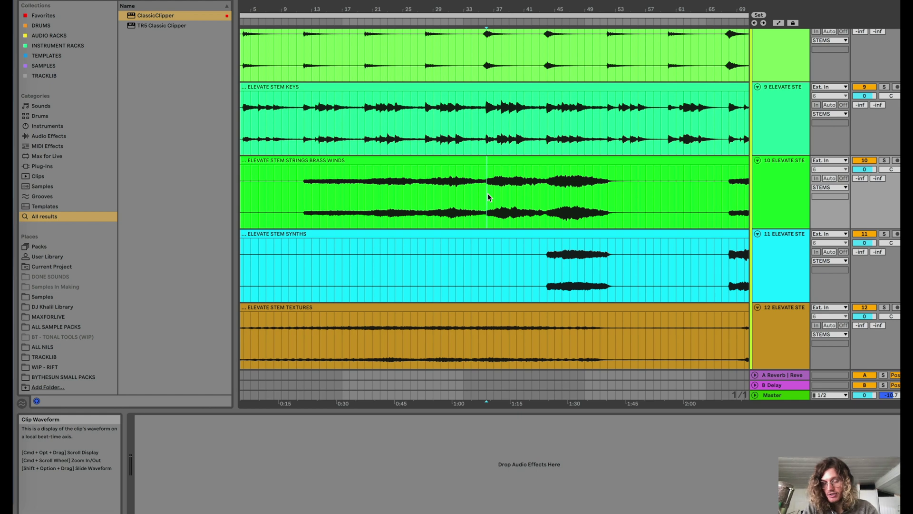
Highlight the intro phrase up to bar 12 on the KEYS stem and on the FX and KEYS stems together.
{"action": "scroll", "coordinate": [487, 193], "scroll_direction": "up", "scroll_amount": 3}
{"action": "scroll", "coordinate": [487, 193], "scroll_direction": "left", "scroll_amount": 1}
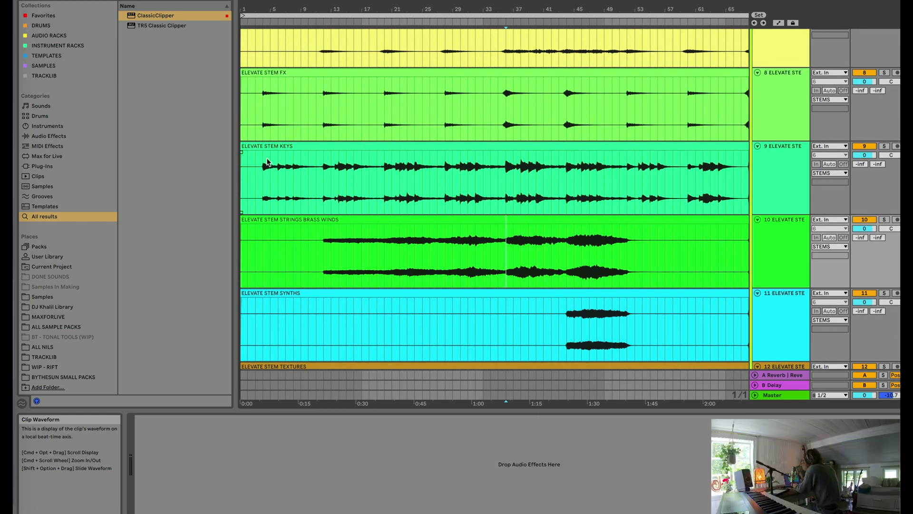
{"action": "mouse_move", "coordinate": [265, 164]}
{"action": "left_mouse_down"}
{"action": "mouse_move", "coordinate": [330, 179]}
{"action": "mouse_move", "coordinate": [324, 183]}
{"action": "left_mouse_up"}
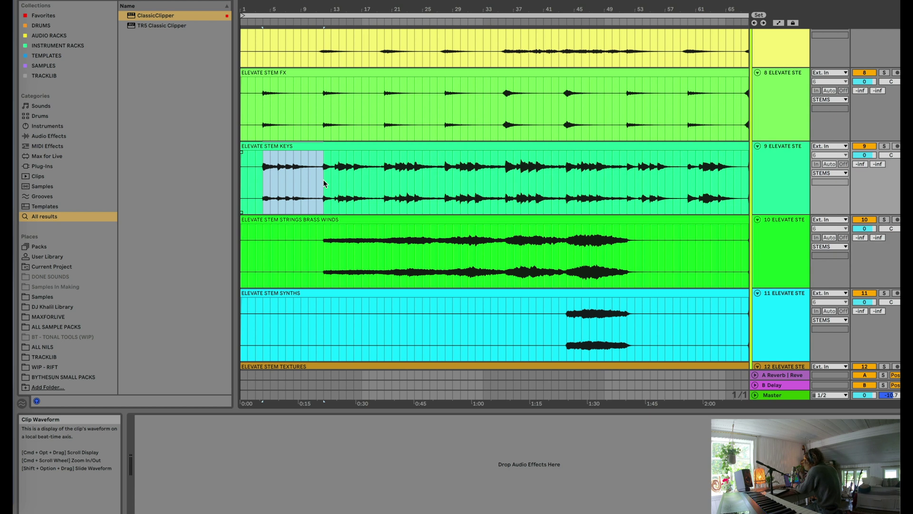
{"action": "left_click_drag", "start_coordinate": [256, 105], "coordinate": [321, 175]}
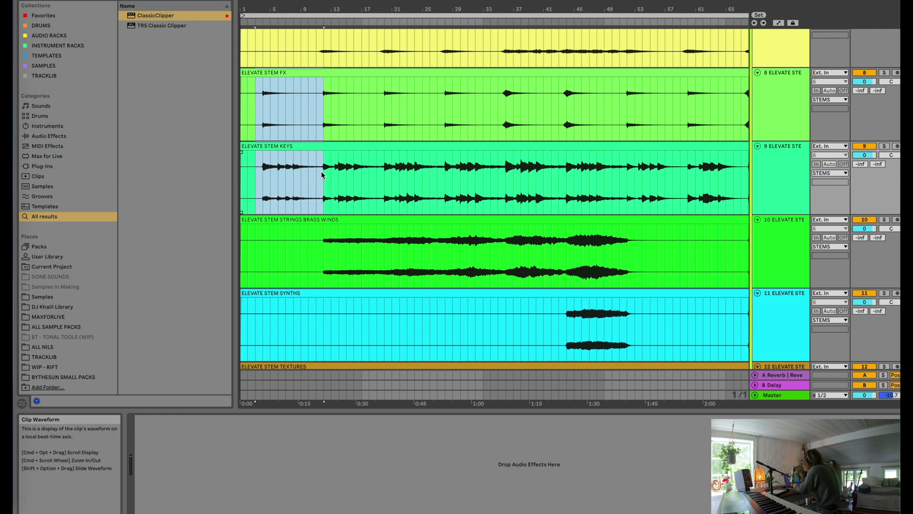
Inspect the ELEVATE FULL MIX clips at about bars 20 and 68, and show the whole song.
{"action": "scroll", "coordinate": [321, 170], "scroll_direction": "up", "scroll_amount": 10}
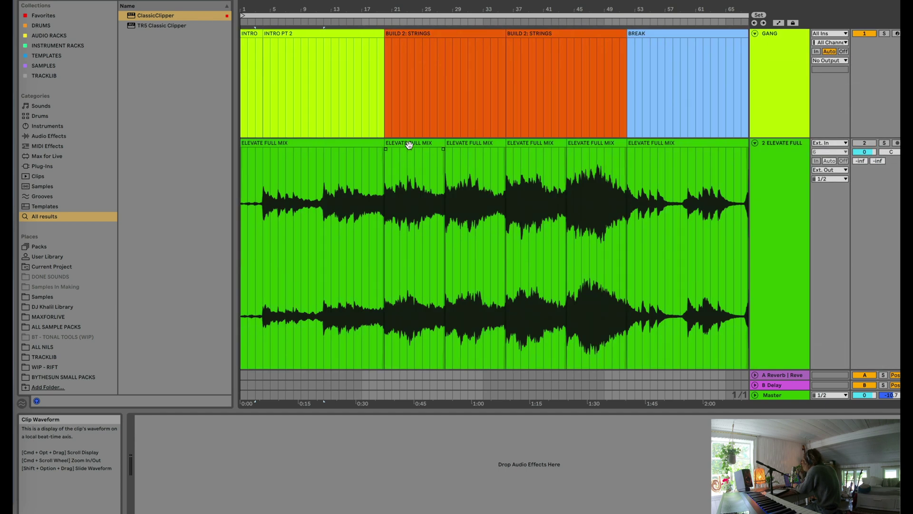
{"action": "left_click", "coordinate": [409, 145]}
{"action": "scroll", "coordinate": [685, 167], "scroll_direction": "right", "scroll_amount": 8}
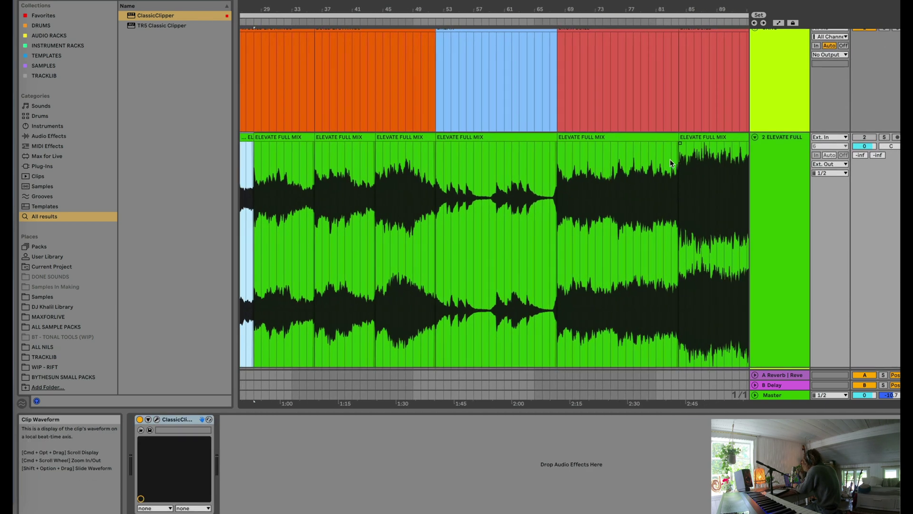
{"action": "left_click", "coordinate": [643, 138]}
{"action": "key", "text": "super+d"}
{"action": "key", "text": "minus"}
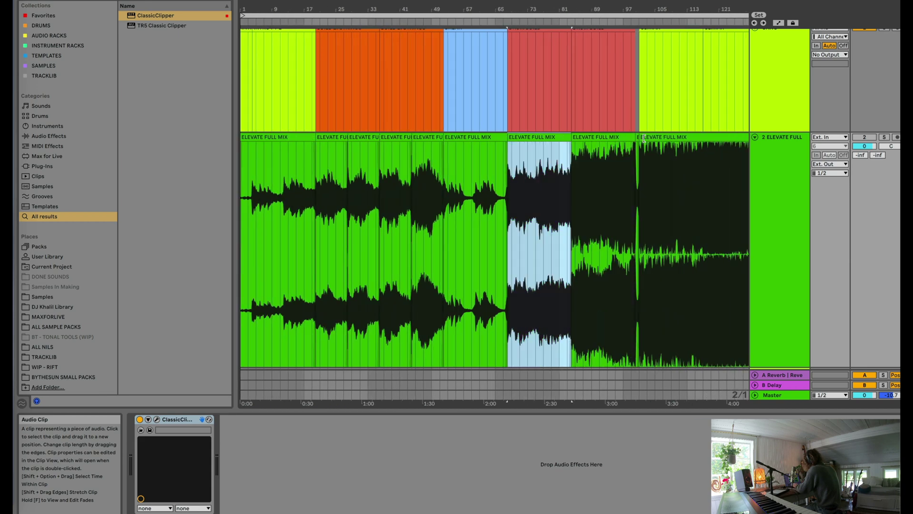
{"action": "key", "text": "minus"}
{"action": "key", "text": "minus"}
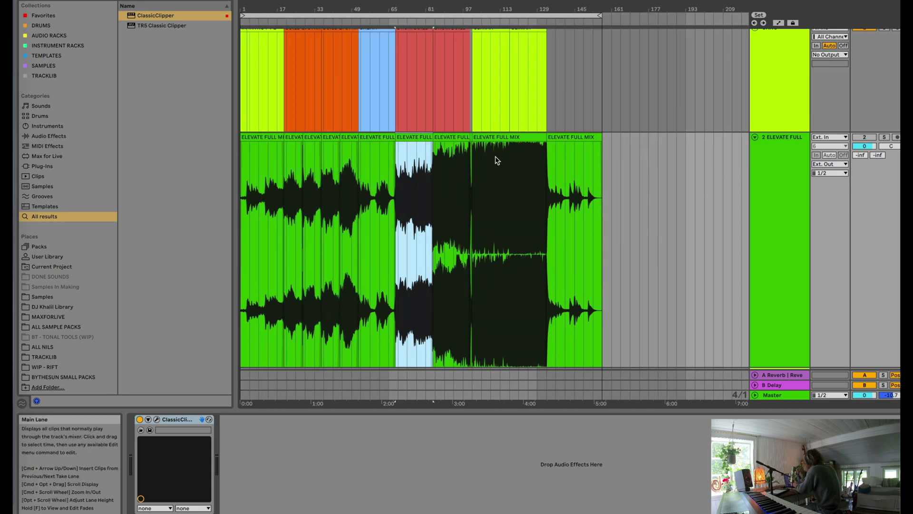
Try splitting the ELEVATE FULL MIX climax clip at bar 117 and undo the split.
{"action": "left_click", "coordinate": [510, 150]}
{"action": "key", "text": "plus"}
{"action": "key", "text": "plus"}
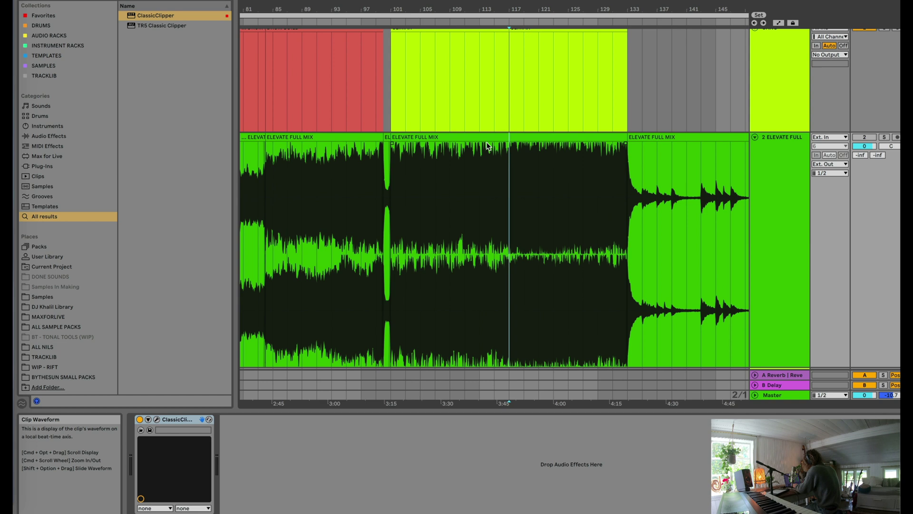
{"action": "left_click", "coordinate": [483, 137]}
{"action": "left_click", "coordinate": [509, 153]}
{"action": "key", "text": "super+e"}
{"action": "key", "text": "super+z"}
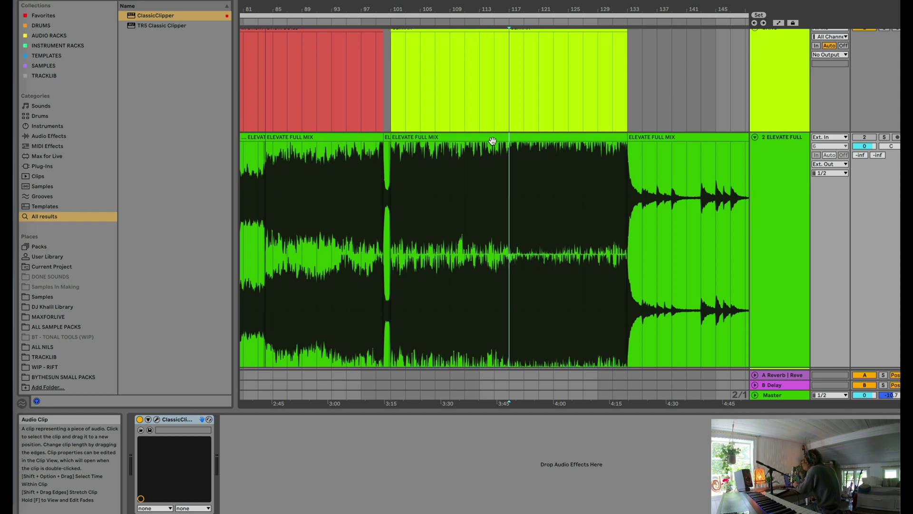
Return to the start of the song and select the ELEVATE FULL MIX clip at about bar 20.
{"action": "scroll", "coordinate": [441, 229], "scroll_direction": "left", "scroll_amount": 15}
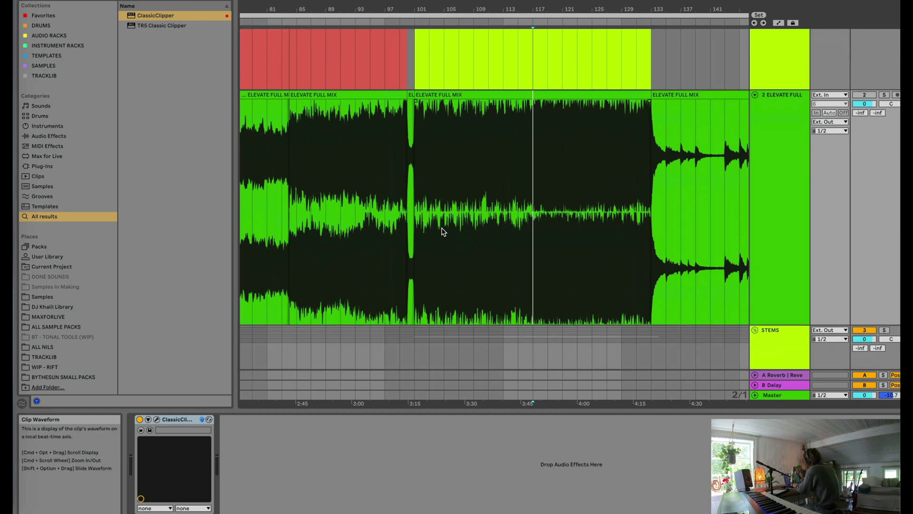
{"action": "scroll", "coordinate": [442, 231], "scroll_direction": "left", "scroll_amount": 5}
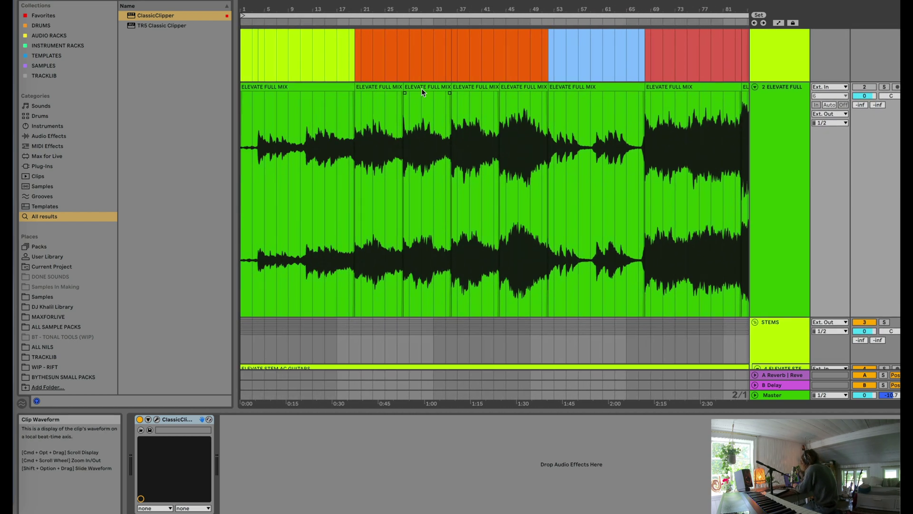
{"action": "left_click", "coordinate": [378, 86]}
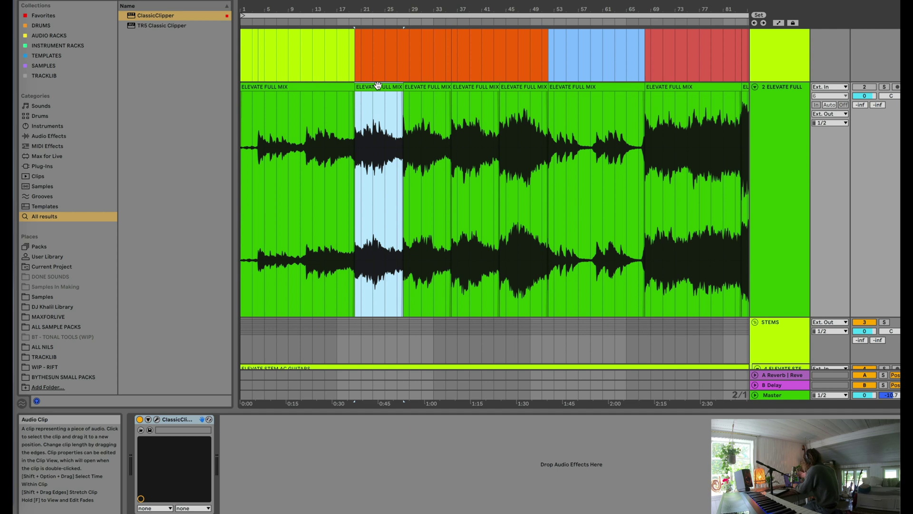
Go from the full mix down through the stems and mark bar 13 on the KEYS stem.
{"action": "scroll", "coordinate": [378, 85], "scroll_direction": "down", "scroll_amount": 10}
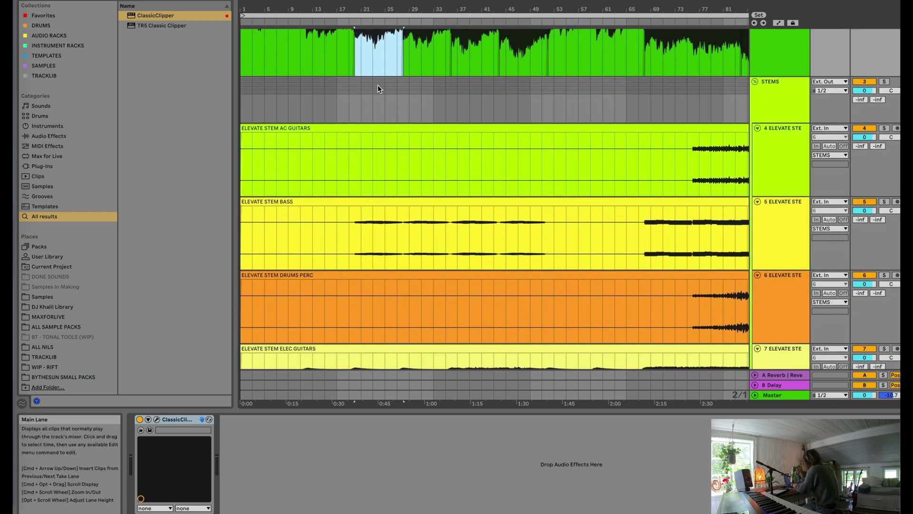
{"action": "scroll", "coordinate": [378, 85], "scroll_direction": "down", "scroll_amount": 5}
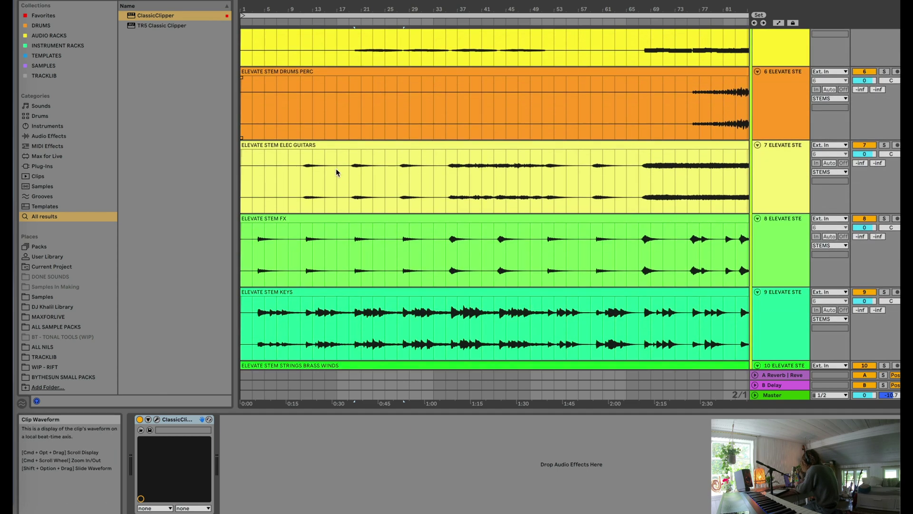
{"action": "scroll", "coordinate": [335, 168], "scroll_direction": "up", "scroll_amount": 2}
{"action": "scroll", "coordinate": [336, 172], "scroll_direction": "down", "scroll_amount": 4}
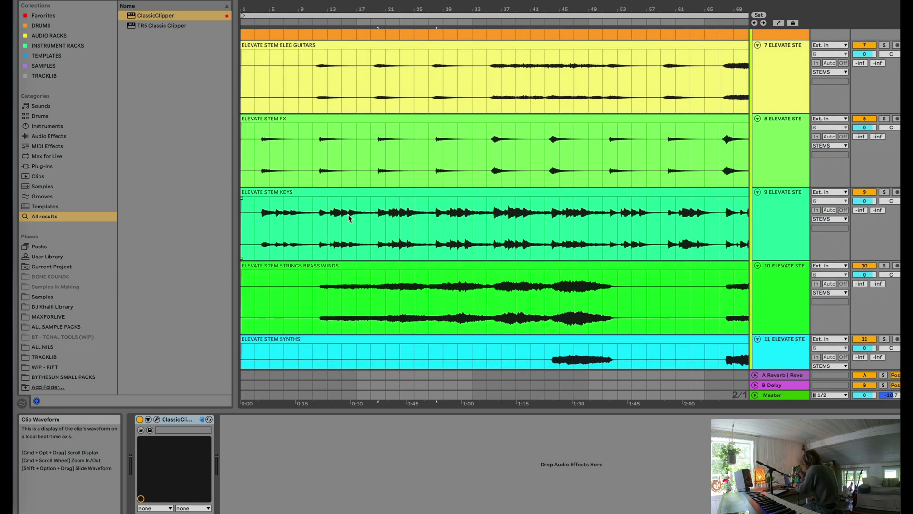
{"action": "left_click", "coordinate": [321, 229]}
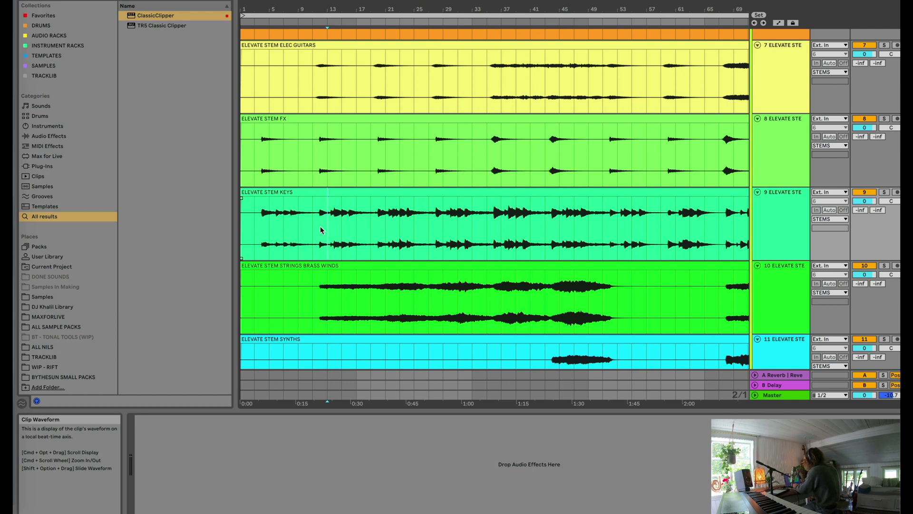
Highlight the first phrase of the STRINGS BRASS WINDS stem, from about bar 11 to bar 55.
{"action": "scroll", "coordinate": [320, 226], "scroll_direction": "down", "scroll_amount": 8}
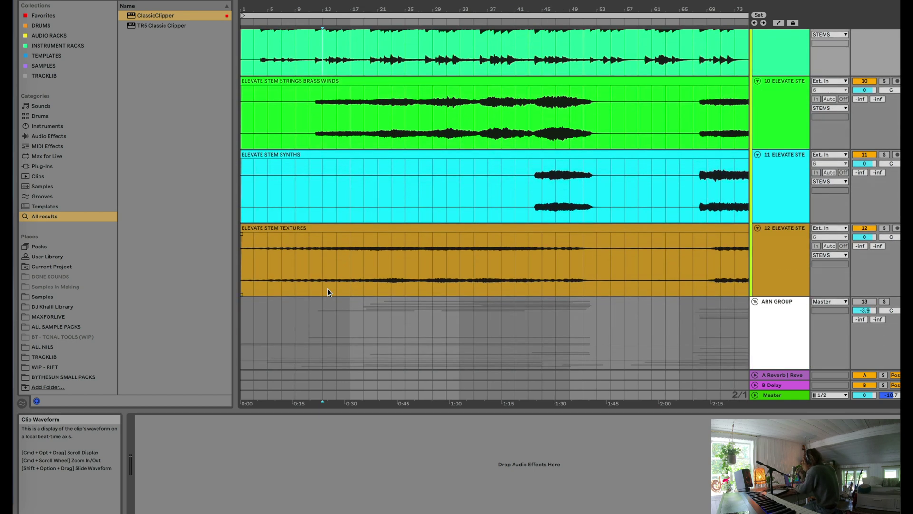
{"action": "scroll", "coordinate": [328, 288], "scroll_direction": "up", "scroll_amount": 3}
{"action": "left_click_drag", "start_coordinate": [310, 168], "coordinate": [603, 161]}
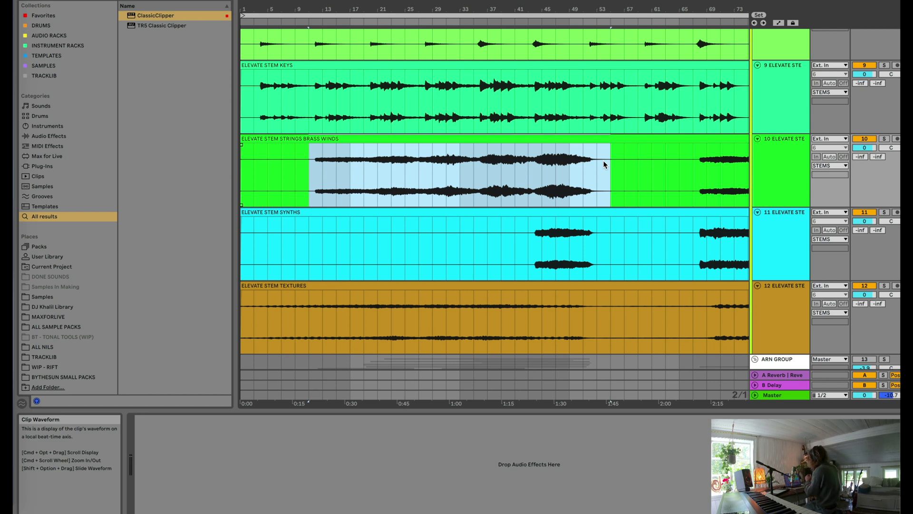
Return to the ELEVATE FULL MIX track and mark the start of the red section at about bar 68.
{"action": "scroll", "coordinate": [604, 161], "scroll_direction": "up", "scroll_amount": 2}
{"action": "key", "text": "minus"}
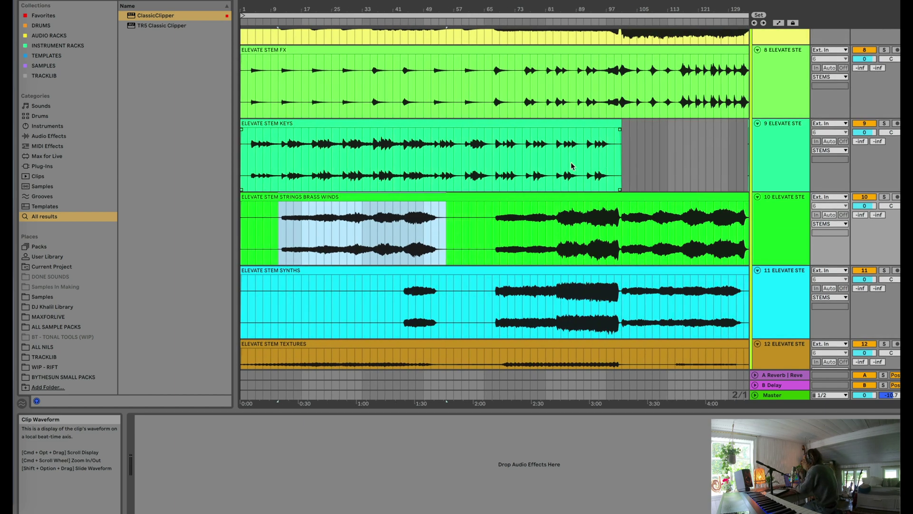
{"action": "scroll", "coordinate": [519, 166], "scroll_direction": "up", "scroll_amount": 3}
{"action": "key", "text": "minus"}
{"action": "scroll", "coordinate": [520, 166], "scroll_direction": "up", "scroll_amount": 2}
{"action": "left_click", "coordinate": [406, 173]}
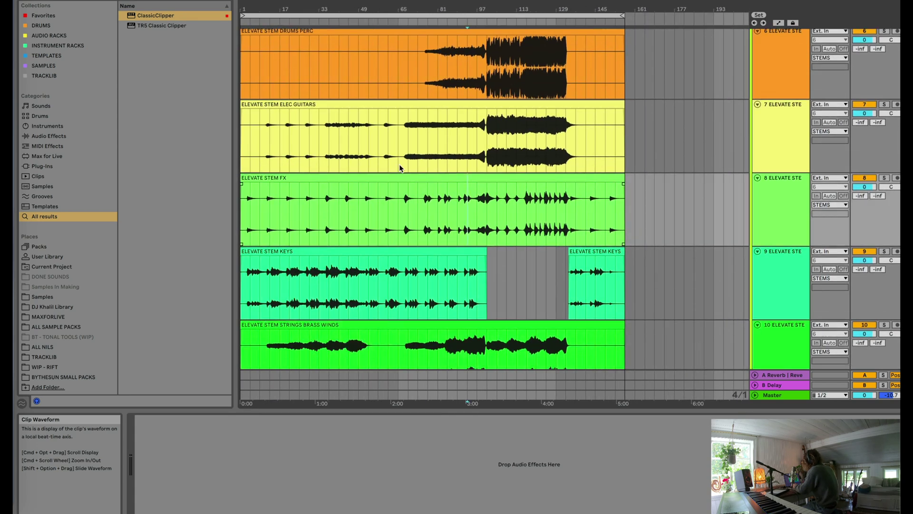
{"action": "left_click", "coordinate": [393, 152]}
{"action": "scroll", "coordinate": [393, 152], "scroll_direction": "up", "scroll_amount": 1}
{"action": "scroll", "coordinate": [393, 152], "scroll_direction": "up", "scroll_amount": 10}
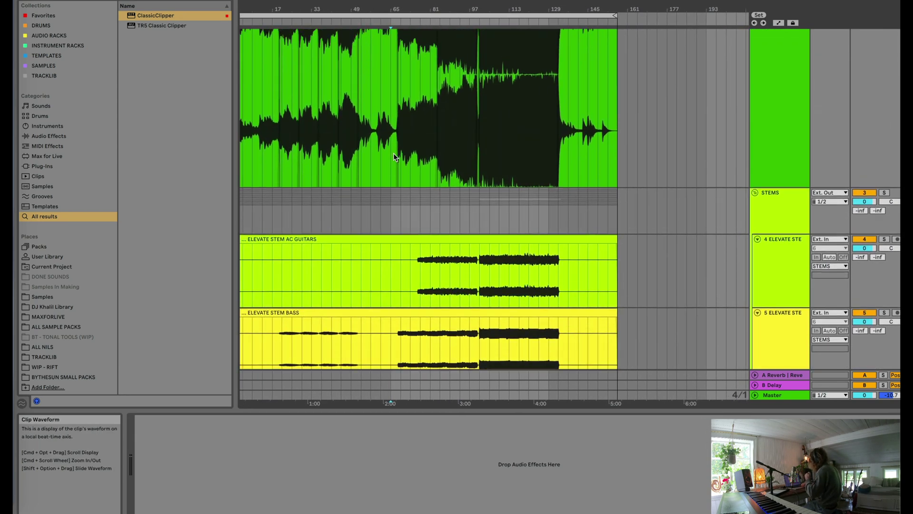
{"action": "scroll", "coordinate": [393, 157], "scroll_direction": "up", "scroll_amount": 5}
{"action": "left_click", "coordinate": [405, 176]}
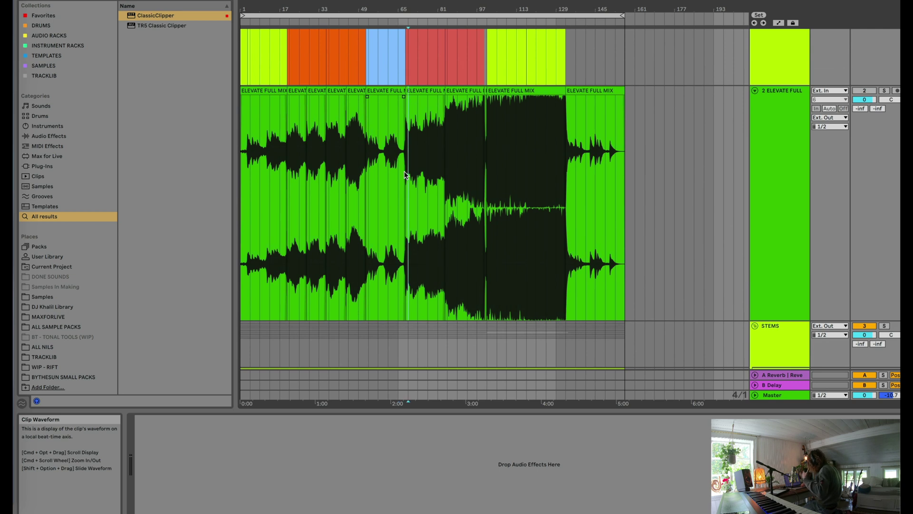
Select the ELEVATE FULL MIX clip starting at bar 101, and the short clip just before it at bar 100.
{"action": "scroll", "coordinate": [402, 176], "scroll_direction": "up", "scroll_amount": 2}
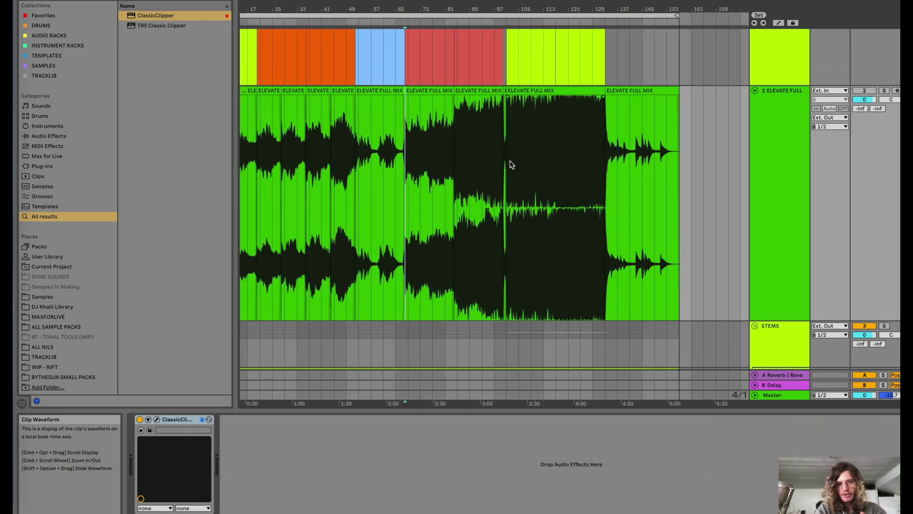
{"action": "left_click_drag", "start_coordinate": [505, 165], "coordinate": [544, 170]}
{"action": "key", "text": "z"}
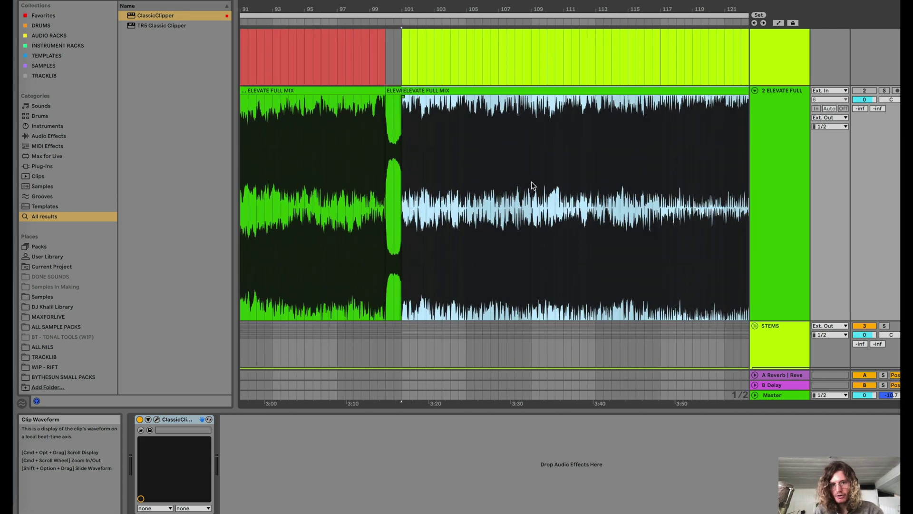
{"action": "scroll", "coordinate": [512, 204], "scroll_direction": "up", "scroll_amount": 2}
{"action": "double_click", "coordinate": [507, 201]}
{"action": "scroll", "coordinate": [525, 204], "scroll_direction": "down", "scroll_amount": 3}
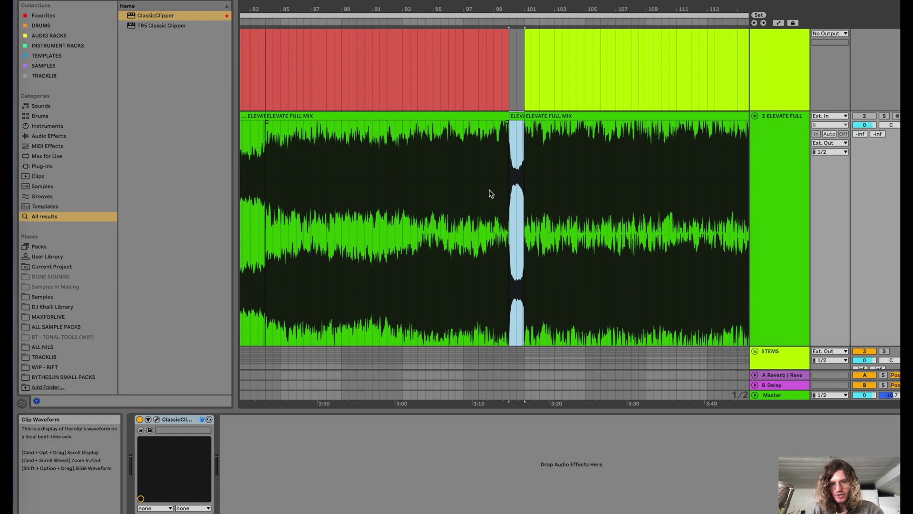
Mark bar 101 on the full mix and examine the transition into the climax alongside its neighbouring sections.
{"action": "left_click", "coordinate": [524, 179]}
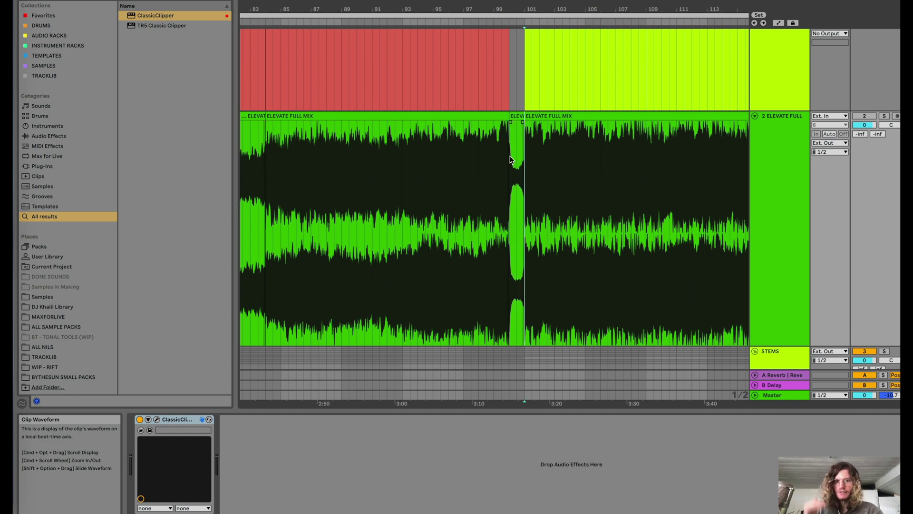
{"action": "scroll", "coordinate": [533, 157], "scroll_direction": "up", "scroll_amount": 2}
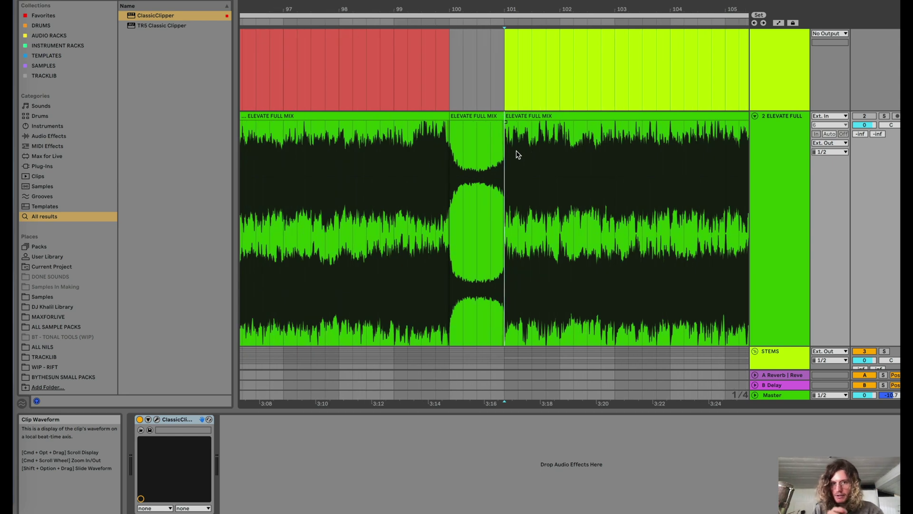
{"action": "scroll", "coordinate": [518, 154], "scroll_direction": "down", "scroll_amount": 3}
{"action": "scroll", "coordinate": [518, 155], "scroll_direction": "down", "scroll_amount": 3}
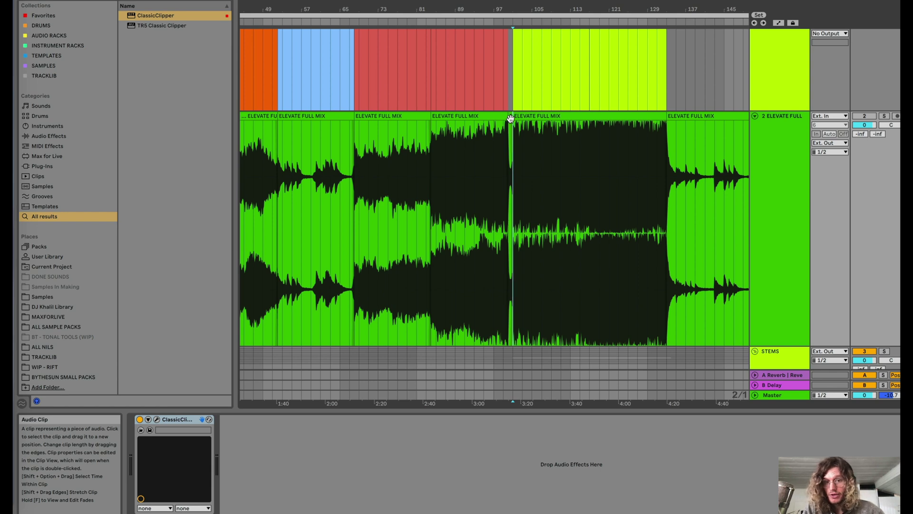
Mark the start of the climax at about bar 101 on the DRUMS PERC and AC GUITARS stems.
{"action": "key", "text": "alt+super+u"}
{"action": "scroll", "coordinate": [510, 118], "scroll_direction": "down", "scroll_amount": 5}
{"action": "scroll", "coordinate": [516, 220], "scroll_direction": "down", "scroll_amount": 3}
{"action": "key", "text": "minus"}
{"action": "scroll", "coordinate": [516, 220], "scroll_direction": "down", "scroll_amount": 5}
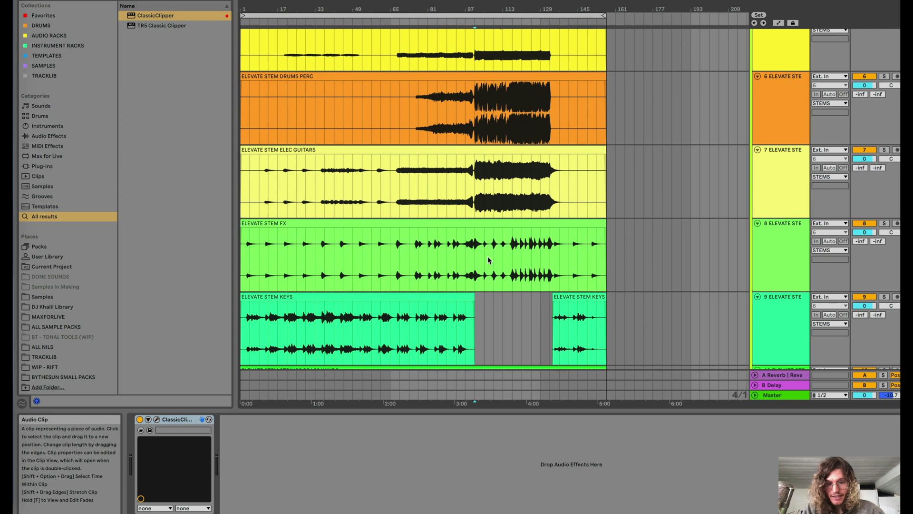
{"action": "left_click", "coordinate": [477, 260]}
{"action": "scroll", "coordinate": [476, 265], "scroll_direction": "up", "scroll_amount": 2}
{"action": "scroll", "coordinate": [475, 264], "scroll_direction": "up", "scroll_amount": 3}
{"action": "left_click", "coordinate": [475, 260]}
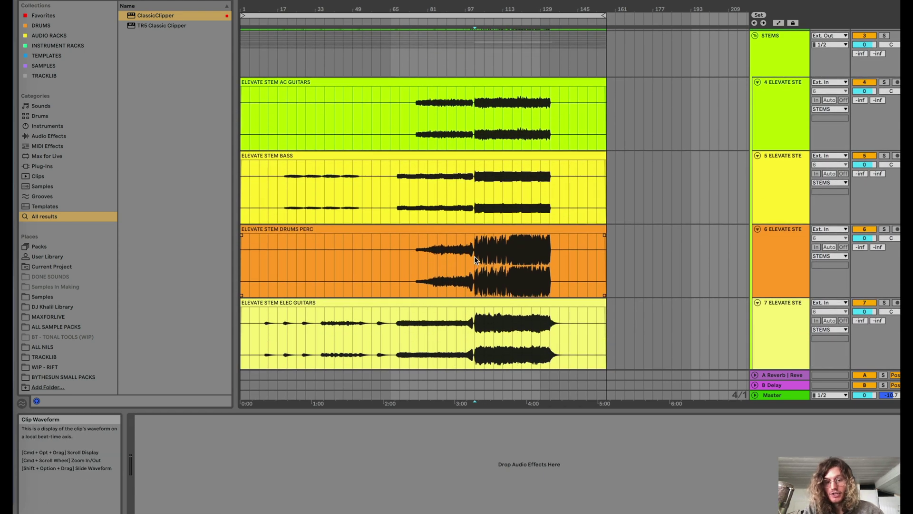
{"action": "left_click", "coordinate": [475, 128]}
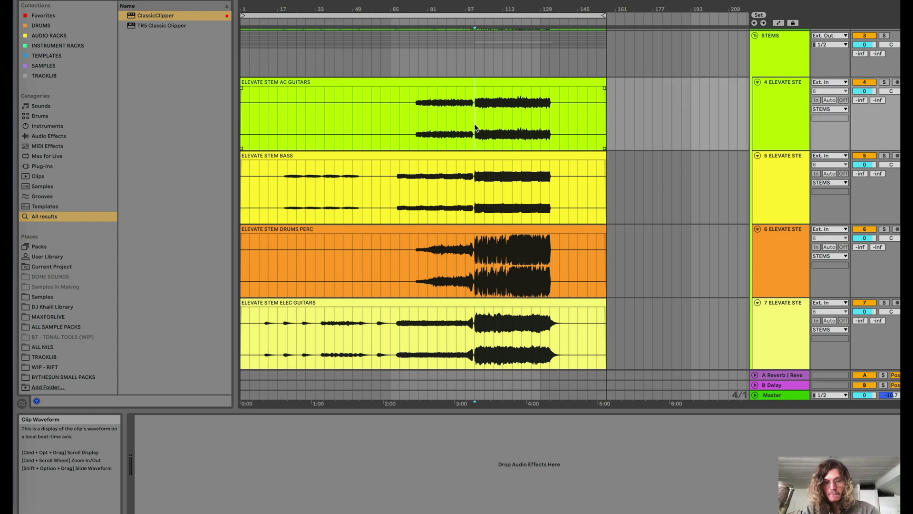
Examine each stem from AC GUITARS to TEXTURES over the climax to see which ones play there.
{"action": "scroll", "coordinate": [472, 159], "scroll_direction": "down", "scroll_amount": 2}
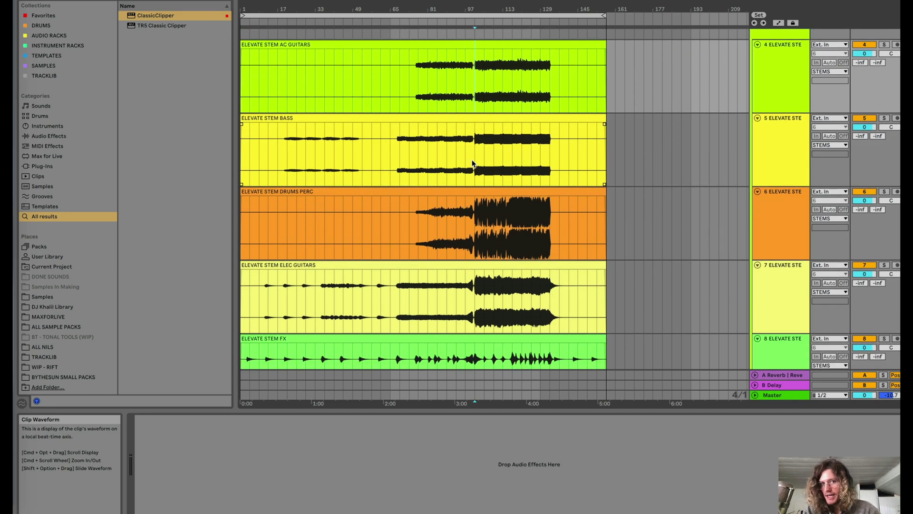
{"action": "left_click", "coordinate": [486, 87]}
{"action": "scroll", "coordinate": [523, 219], "scroll_direction": "down", "scroll_amount": 5}
{"action": "left_click", "coordinate": [540, 267]}
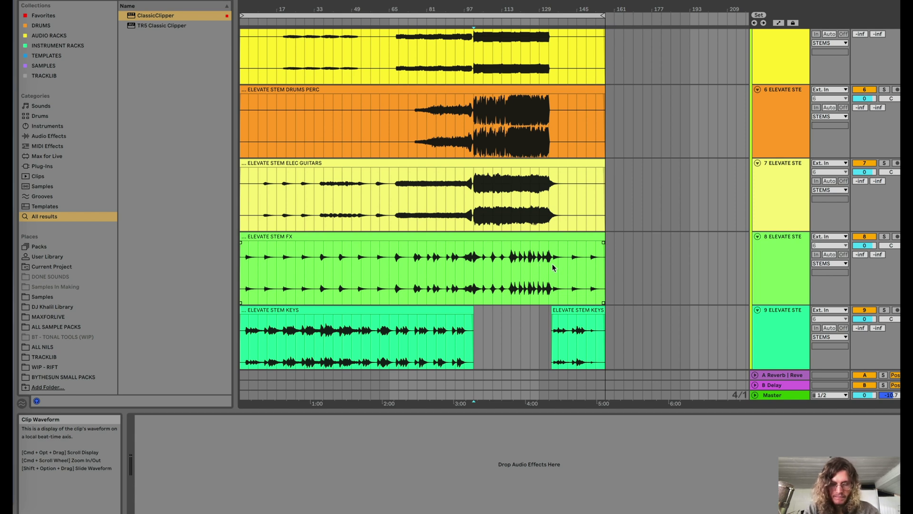
{"action": "scroll", "coordinate": [552, 267], "scroll_direction": "down", "scroll_amount": 7}
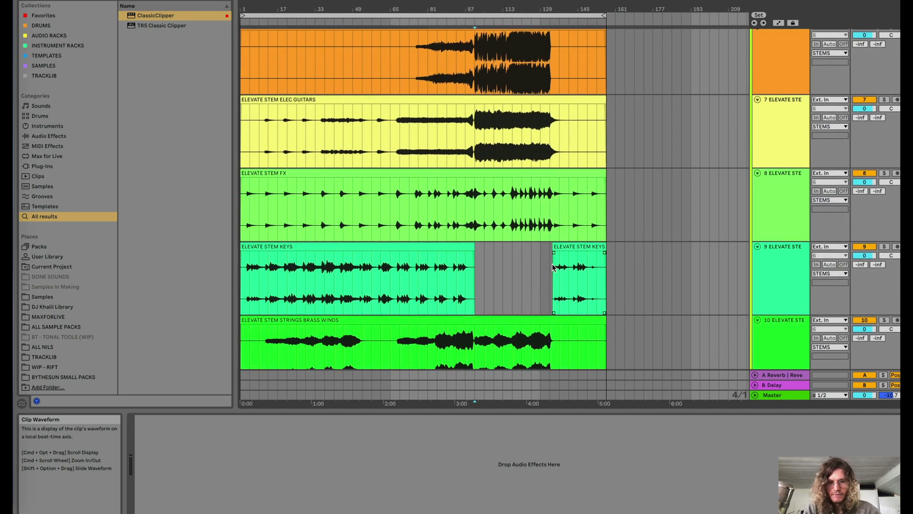
{"action": "left_click", "coordinate": [553, 264]}
{"action": "scroll", "coordinate": [553, 307], "scroll_direction": "down", "scroll_amount": 7}
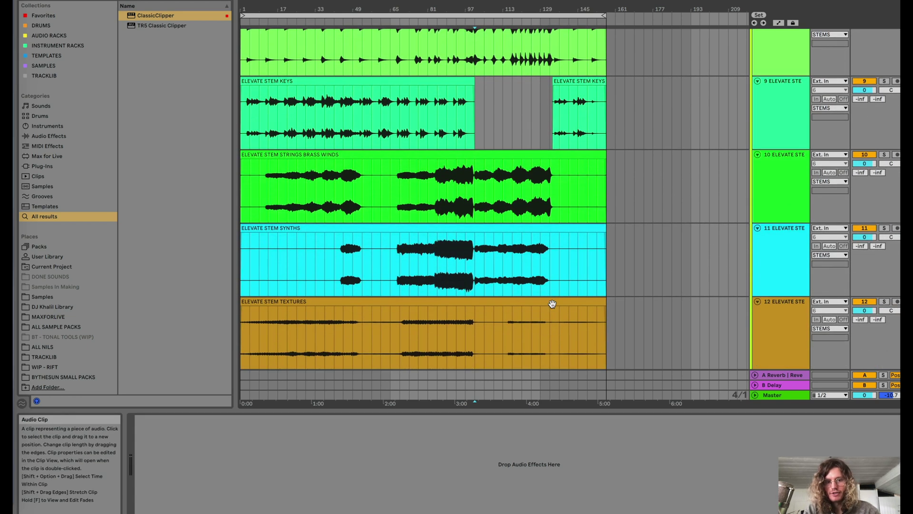
{"action": "left_click", "coordinate": [550, 286]}
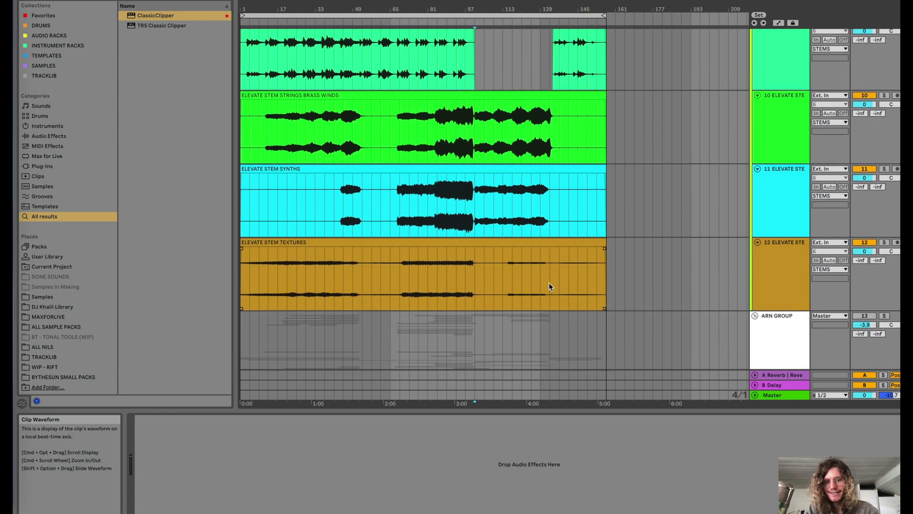
{"action": "scroll", "coordinate": [549, 283], "scroll_direction": "up", "scroll_amount": 1}
{"action": "left_click", "coordinate": [544, 258]}
{"action": "scroll", "coordinate": [543, 259], "scroll_direction": "up", "scroll_amount": 9}
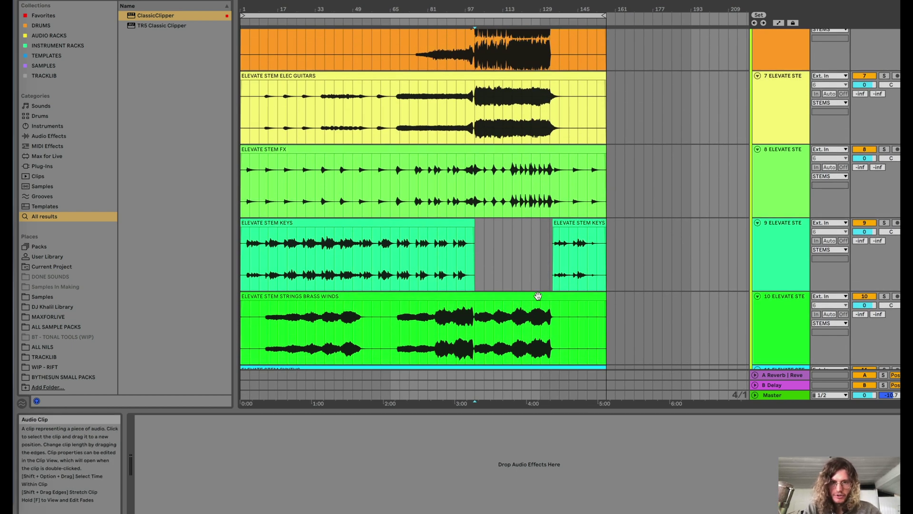
Select the first ELEVATE STEM KEYS clip, which runs from bar 1 to the gap at the climax.
{"action": "left_click", "coordinate": [412, 275]}
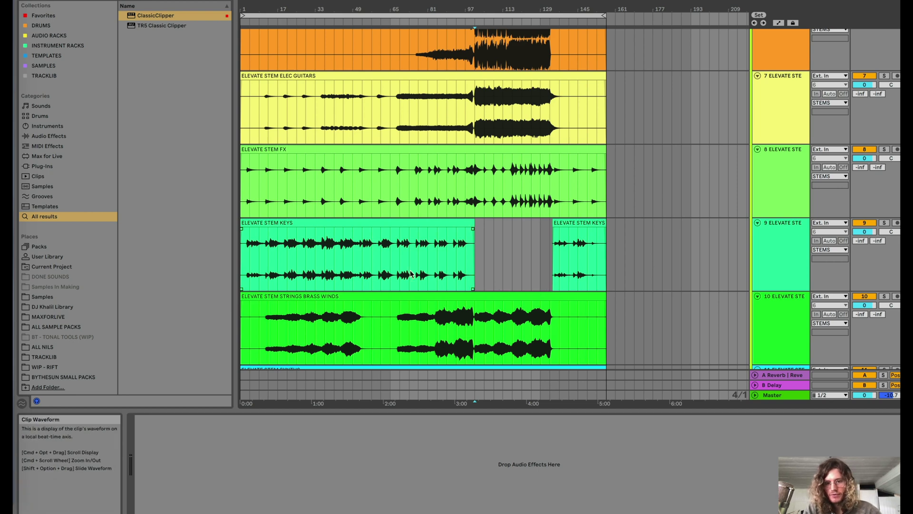
{"action": "scroll", "coordinate": [392, 273], "scroll_direction": "up", "scroll_amount": 3}
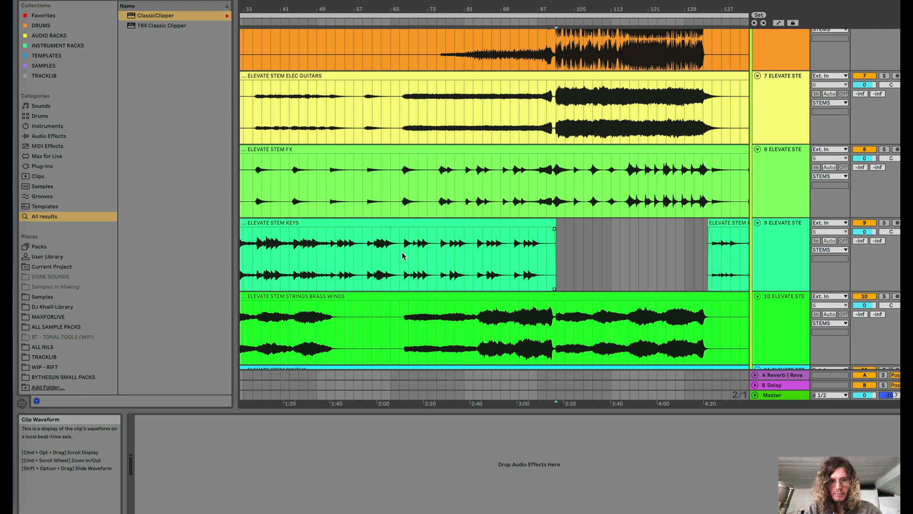
{"action": "scroll", "coordinate": [402, 256], "scroll_direction": "down", "scroll_amount": 3}
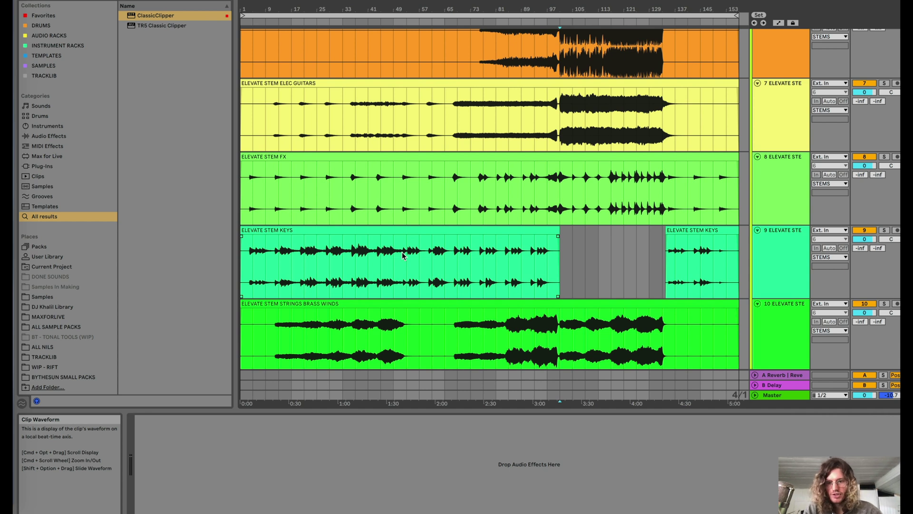
{"action": "left_click", "coordinate": [377, 231]}
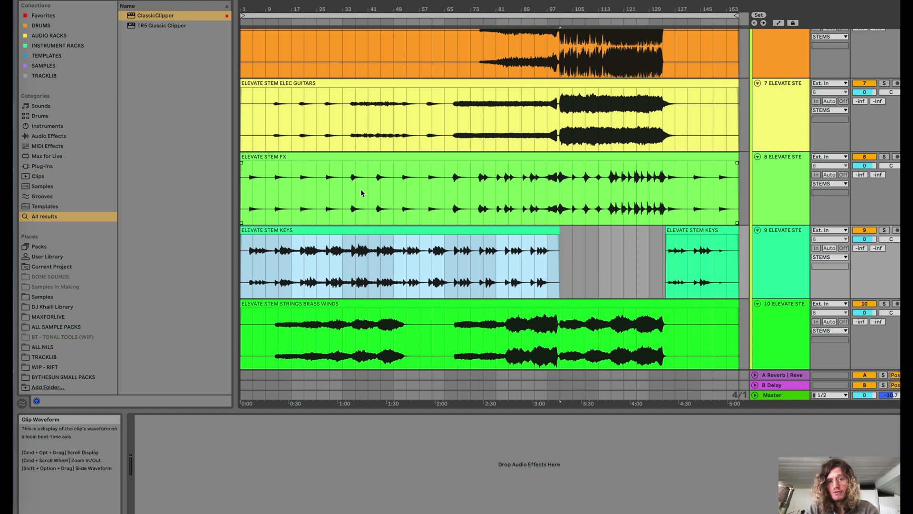
Compare the STRINGS BRASS WINDS and SYNTHS stems with the selected KEYS clip across the song.
{"action": "scroll", "coordinate": [513, 275], "scroll_direction": "down", "scroll_amount": 4}
{"action": "key", "text": "minus"}
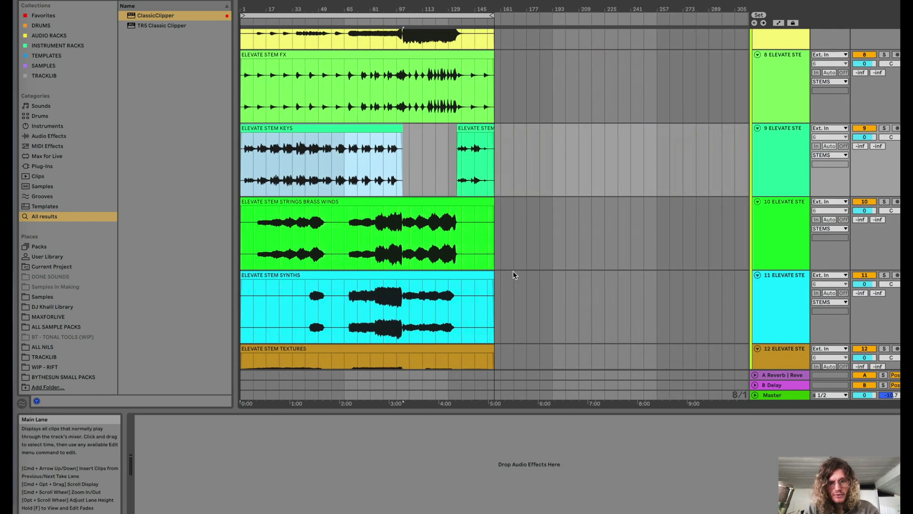
{"action": "scroll", "coordinate": [372, 257], "scroll_direction": "up", "scroll_amount": 1}
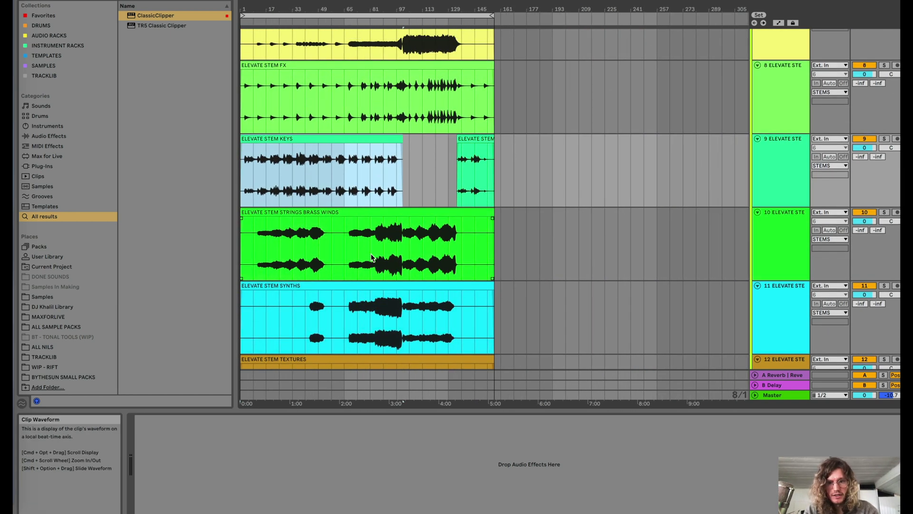
{"action": "key", "text": "plus"}
{"action": "key", "text": "plus"}
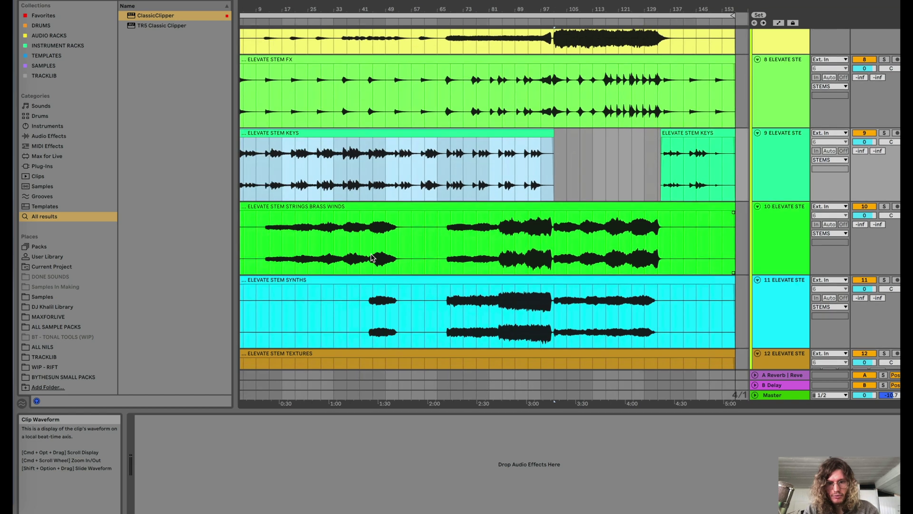